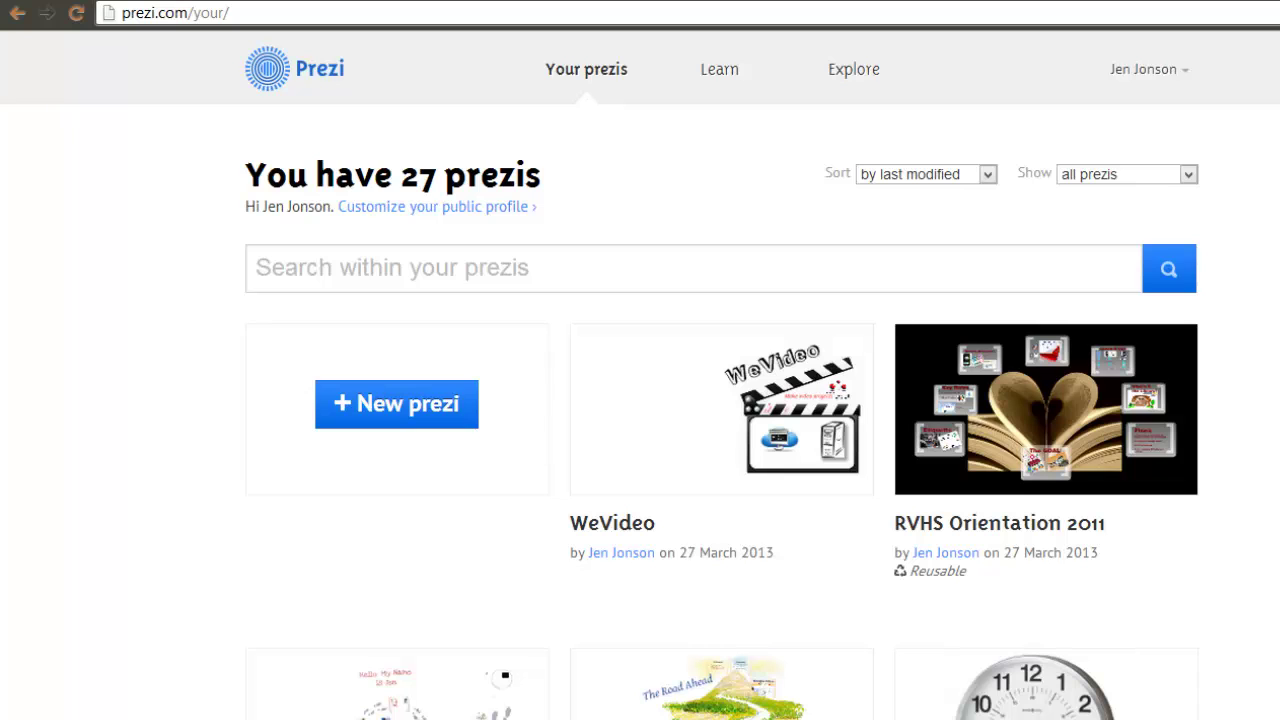
- Scroll the Your prezis list to find the WeVideo prezi
{"action": "scroll", "coordinate": [1154, 545], "scroll_direction": "down", "scroll_amount": 5}
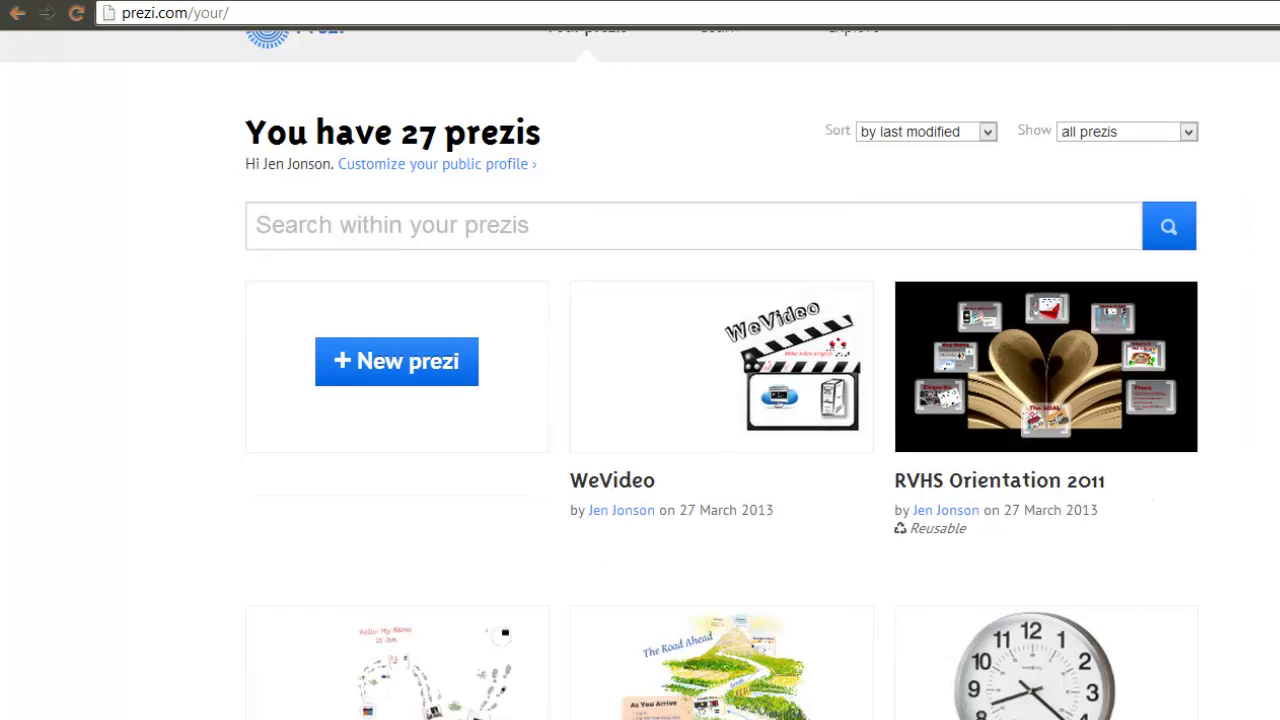
{"action": "scroll", "coordinate": [1100, 425], "scroll_direction": "down", "scroll_amount": 4}
{"action": "scroll", "coordinate": [1100, 425], "scroll_direction": "up", "scroll_amount": 9}
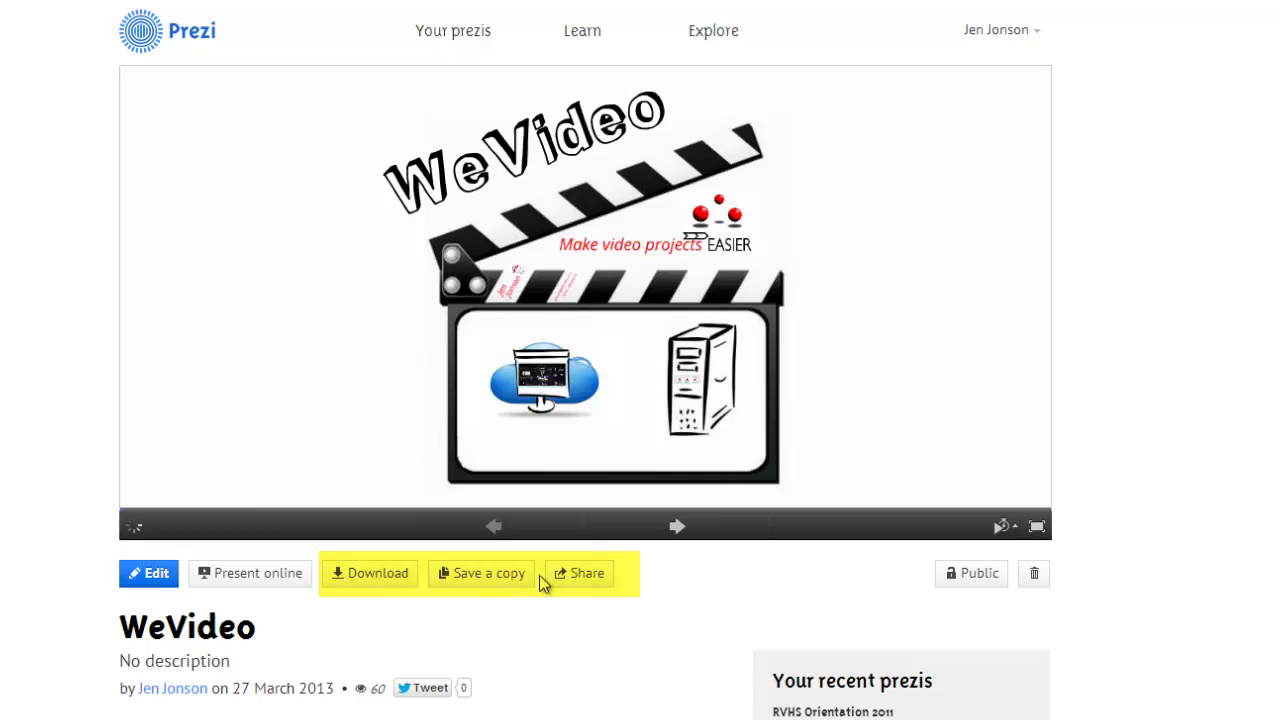
- View the WeVideo prezi's Share and Embed code options, then return to Your prezis
{"action": "left_click", "coordinate": [584, 573]}
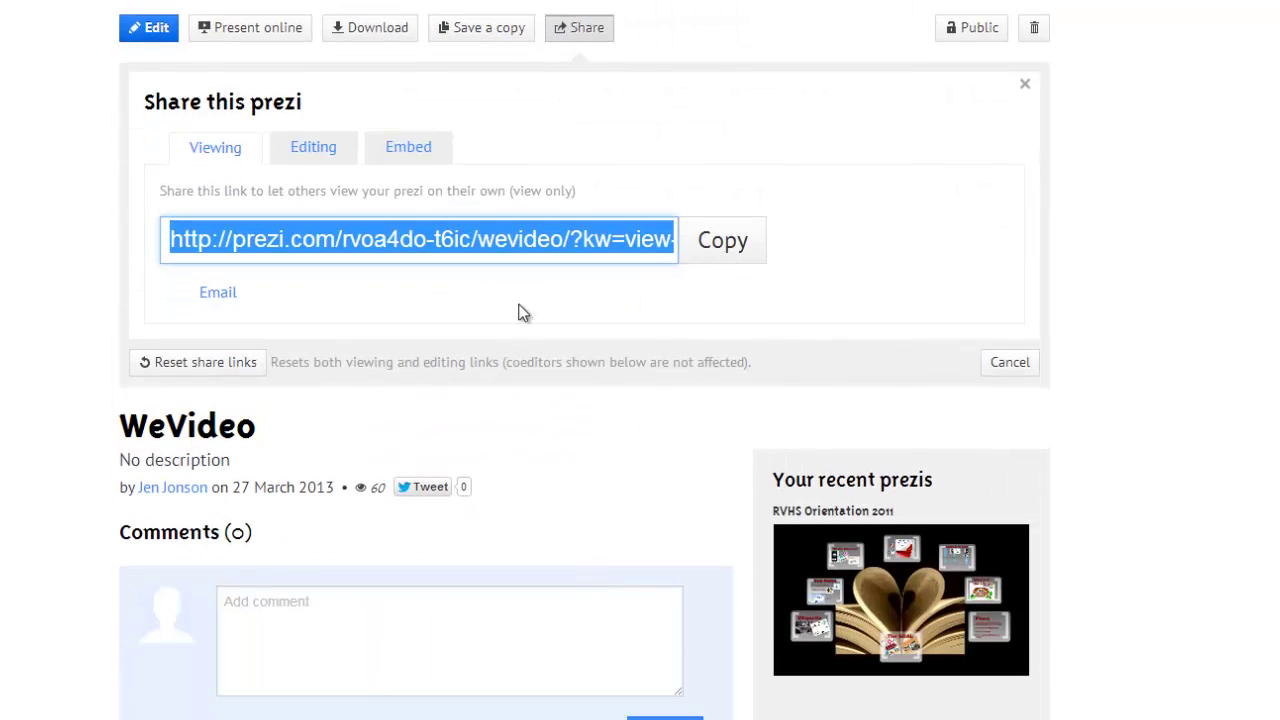
{"action": "left_click", "coordinate": [412, 152]}
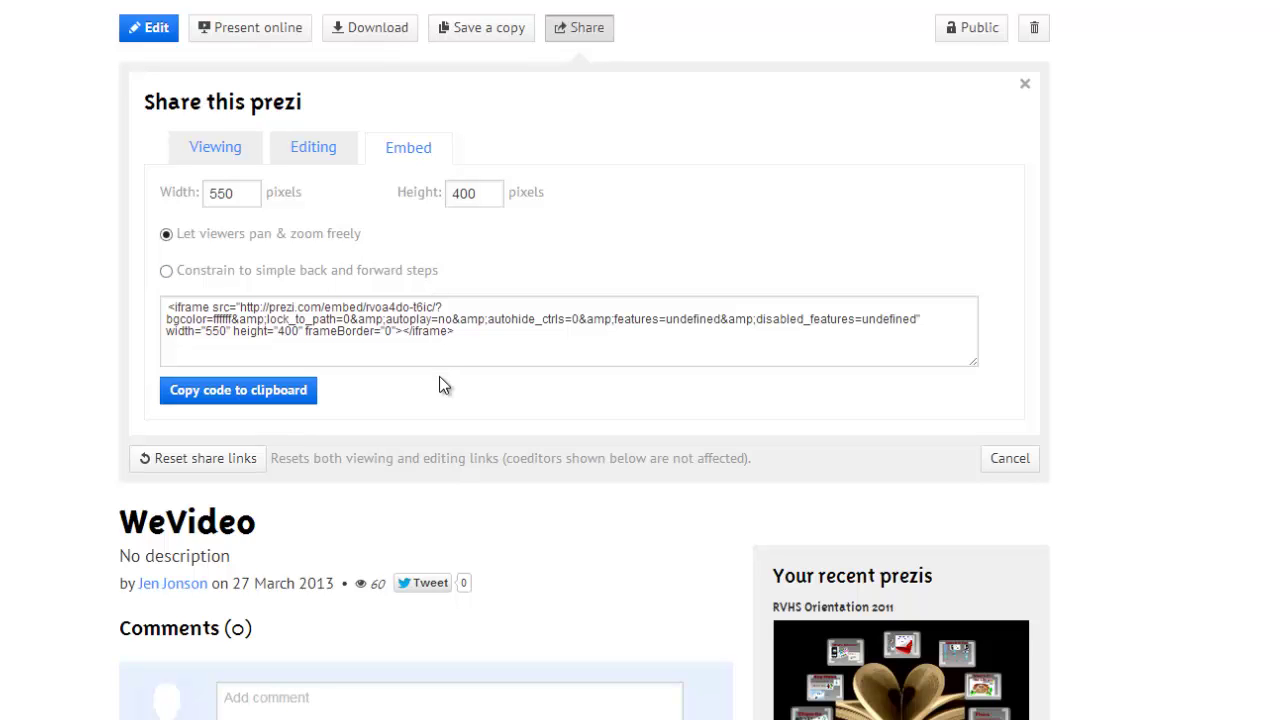
{"action": "scroll", "coordinate": [1157, 80], "scroll_direction": "up", "scroll_amount": 5}
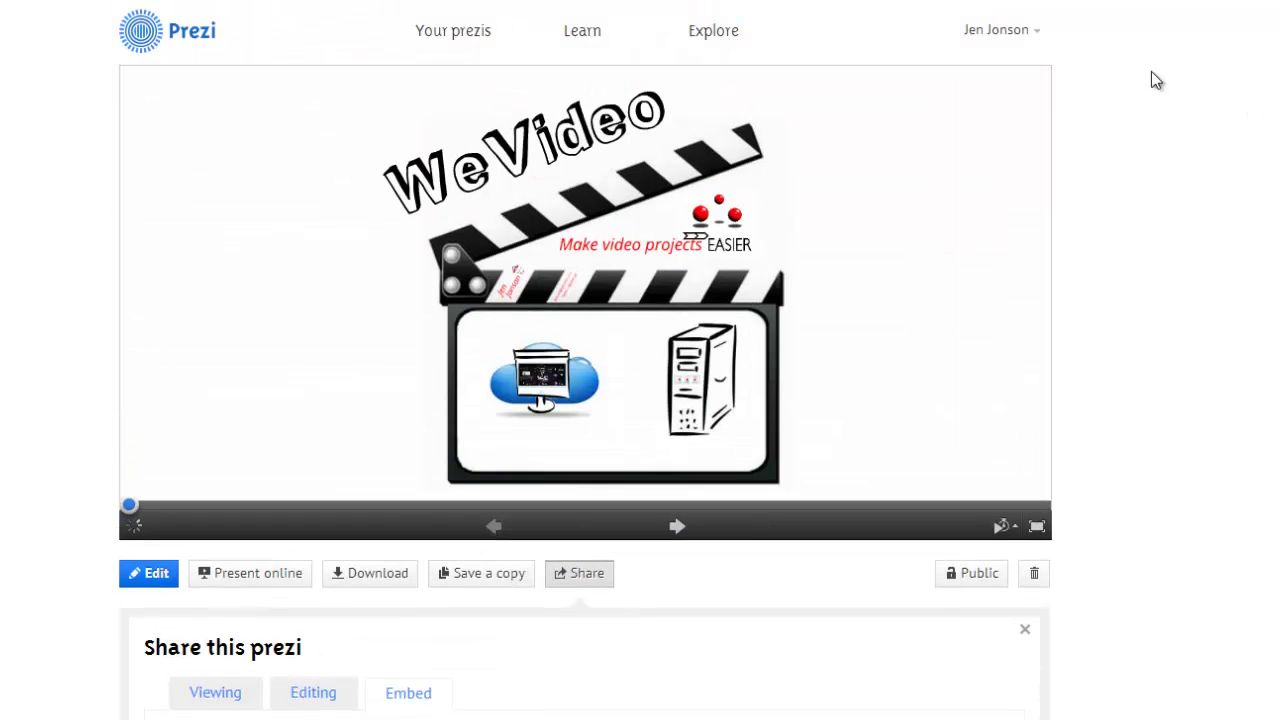
{"action": "left_click", "coordinate": [473, 32]}
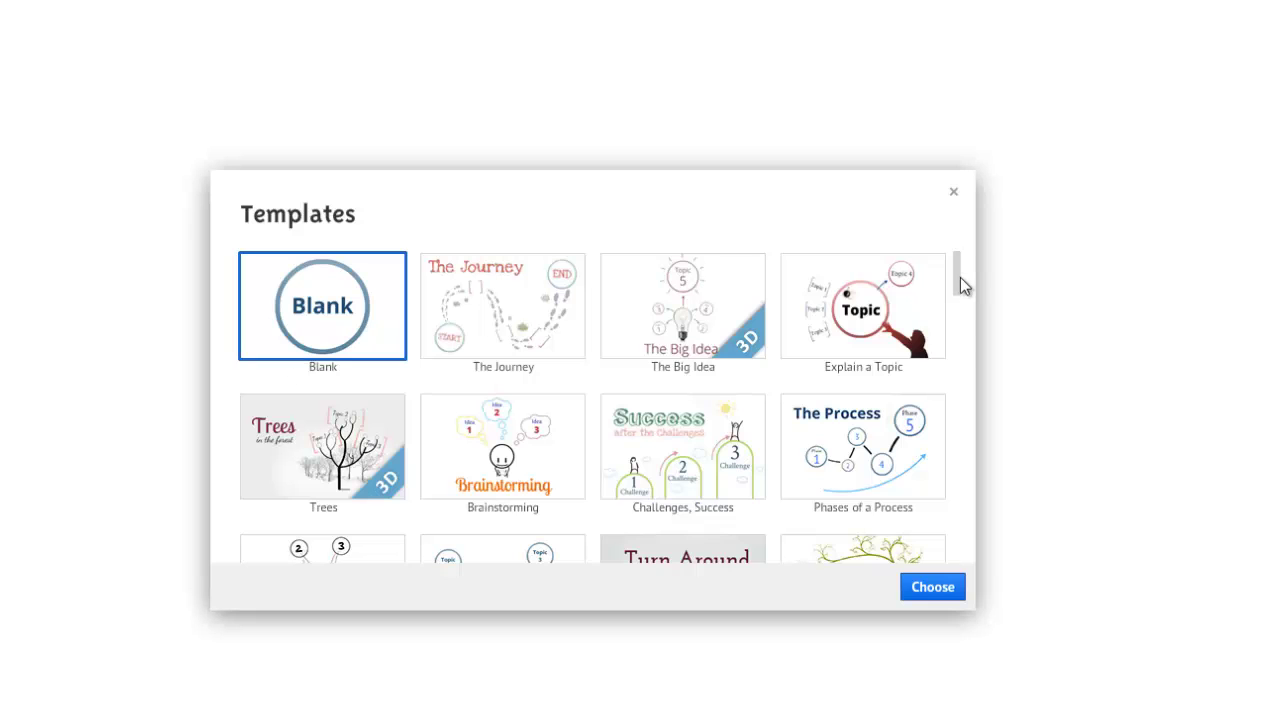
- Browse the Templates gallery for the new prezi, leaving Blank selected
{"action": "left_click_drag", "start_coordinate": [960, 277], "coordinate": [973, 232]}
- Start from the Blank template, zoom the canvas out and back in, and pan the circle left
{"action": "left_click", "coordinate": [933, 590]}
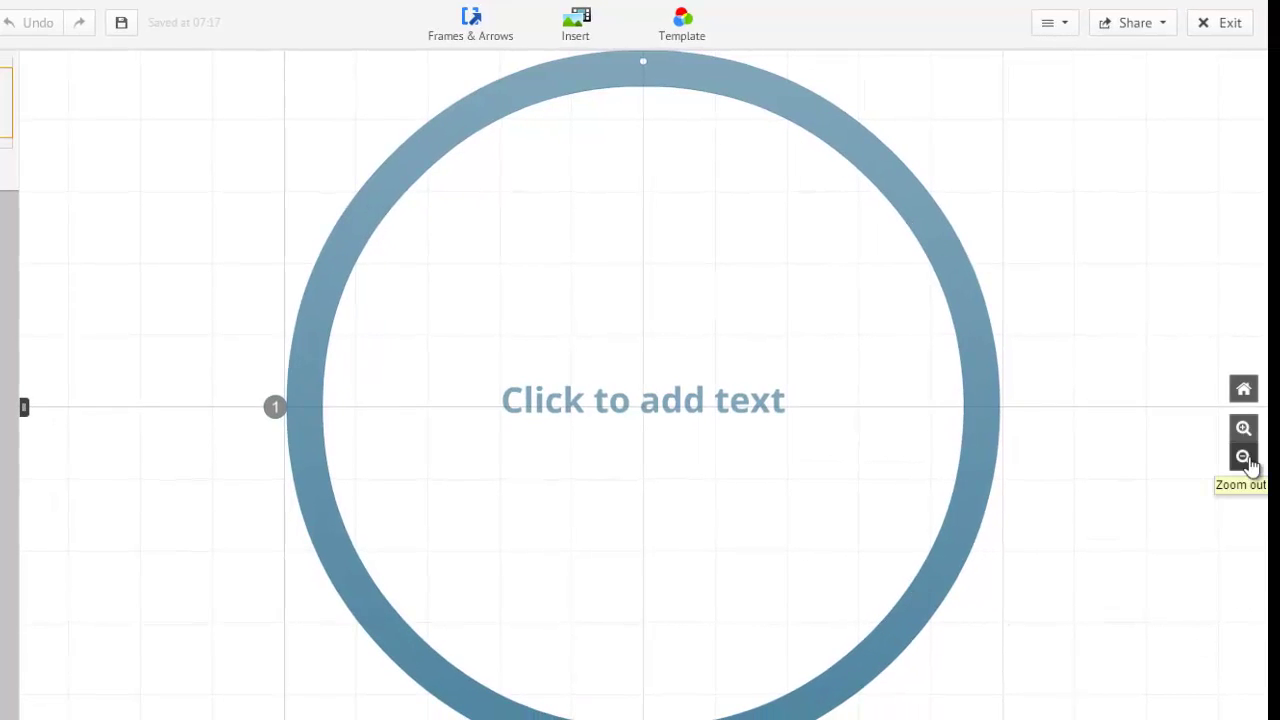
{"action": "left_click", "coordinate": [1243, 457]}
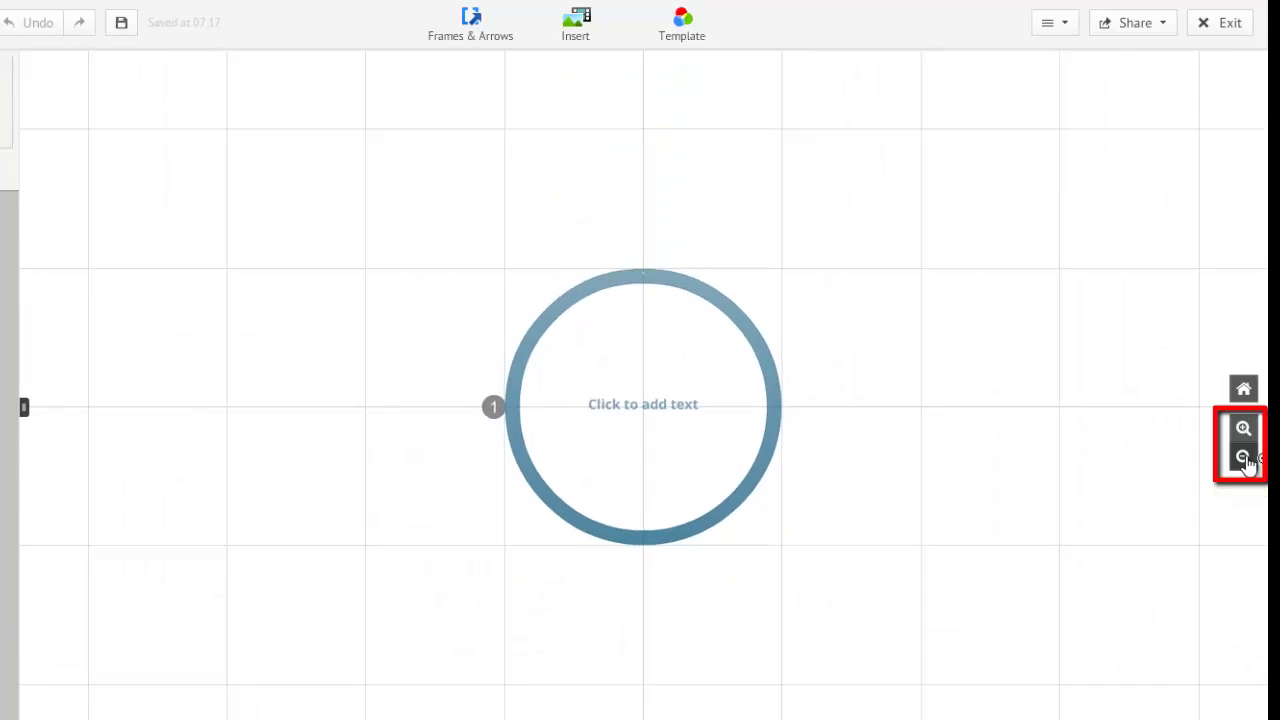
{"action": "left_click", "coordinate": [1243, 457]}
{"action": "left_click", "coordinate": [1243, 430]}
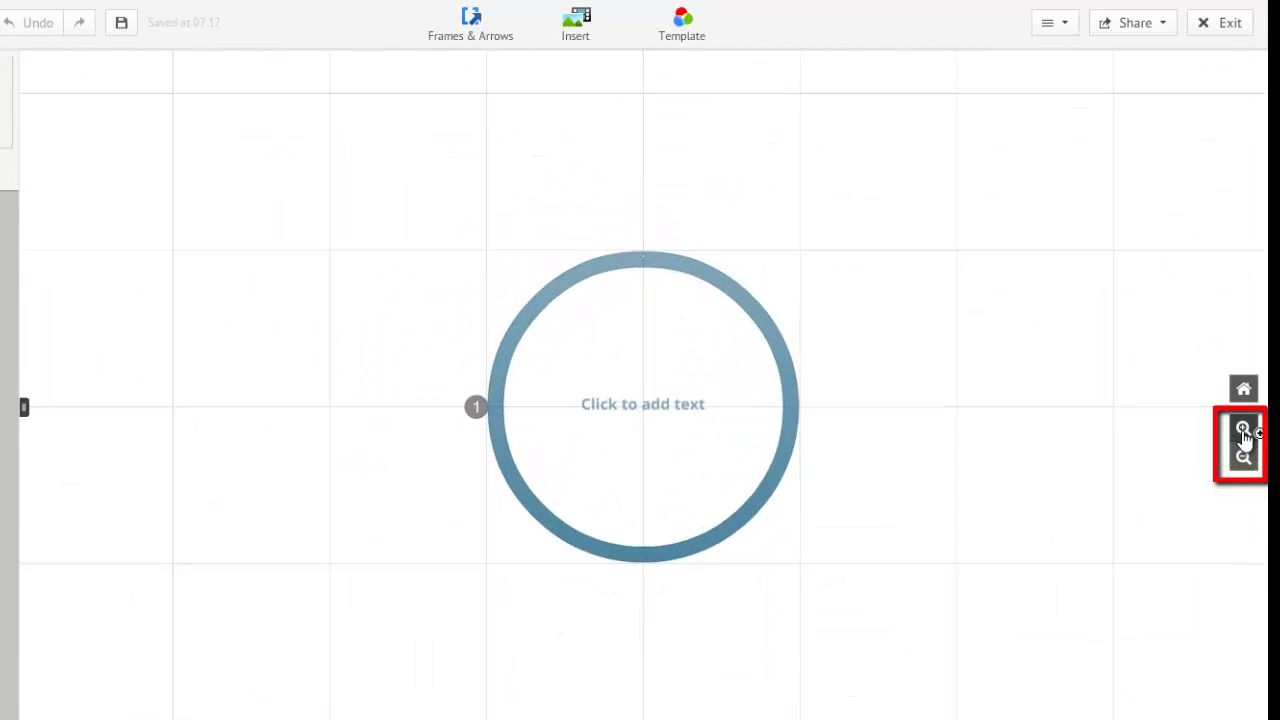
{"action": "left_click", "coordinate": [1243, 432]}
{"action": "left_click", "coordinate": [1243, 455]}
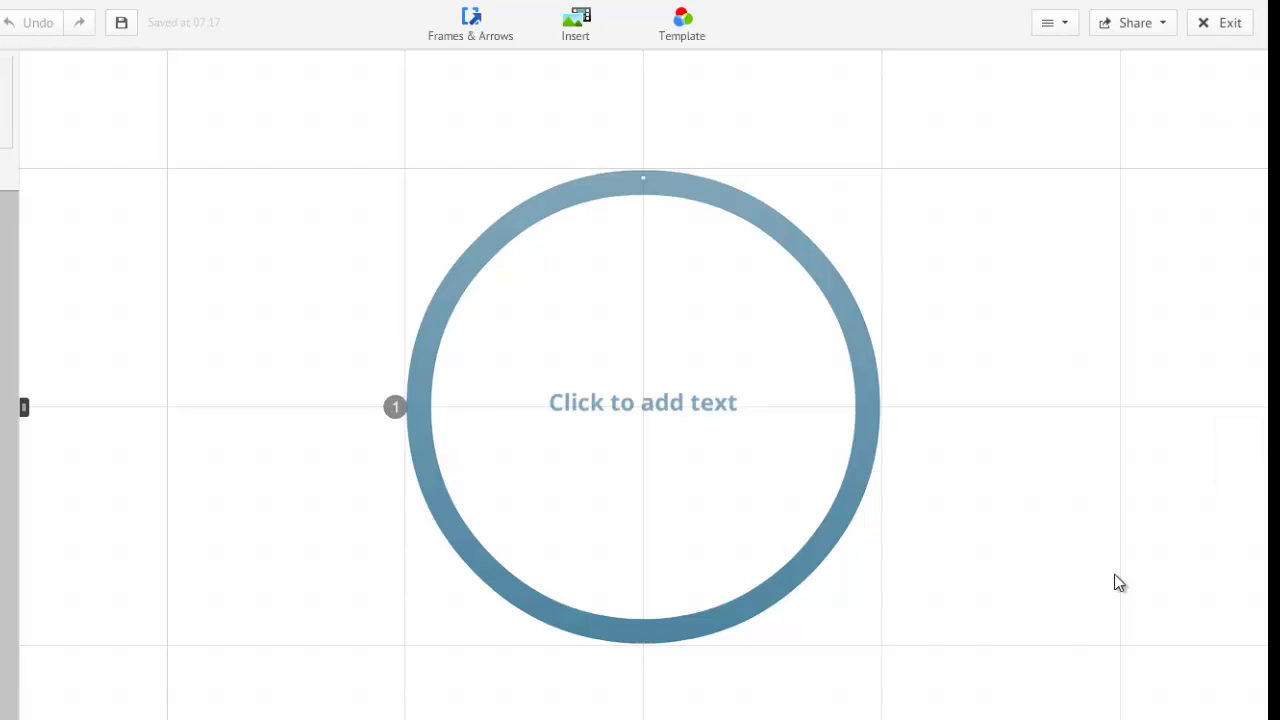
{"action": "left_click_drag", "start_coordinate": [1118, 583], "coordinate": [1037, 519]}
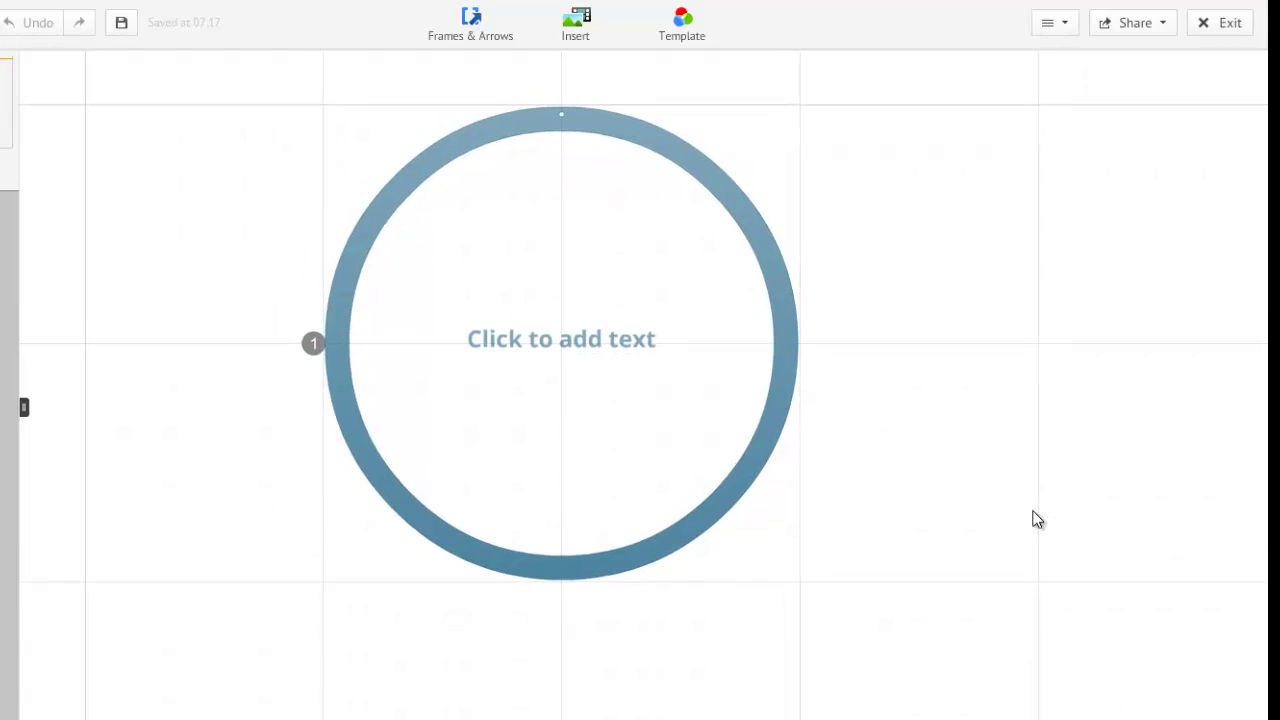
{"action": "left_click_drag", "start_coordinate": [994, 357], "coordinate": [880, 343]}
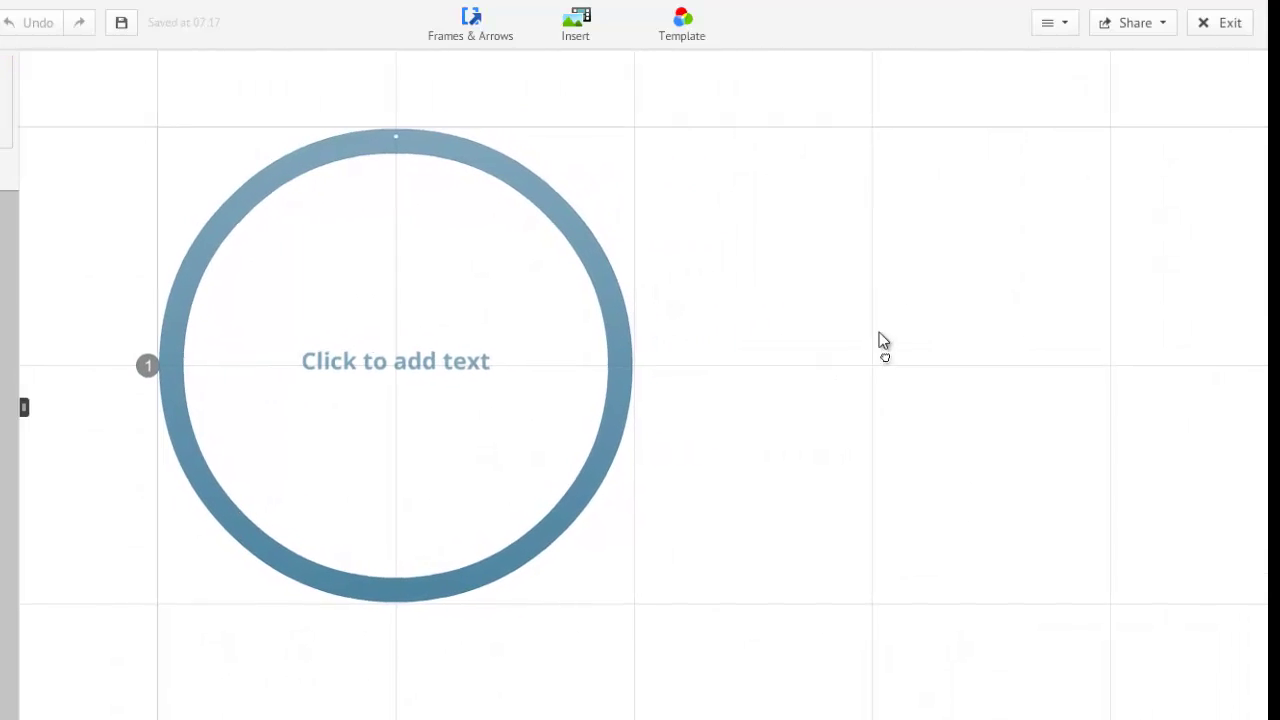
{"action": "left_click", "coordinate": [903, 252]}
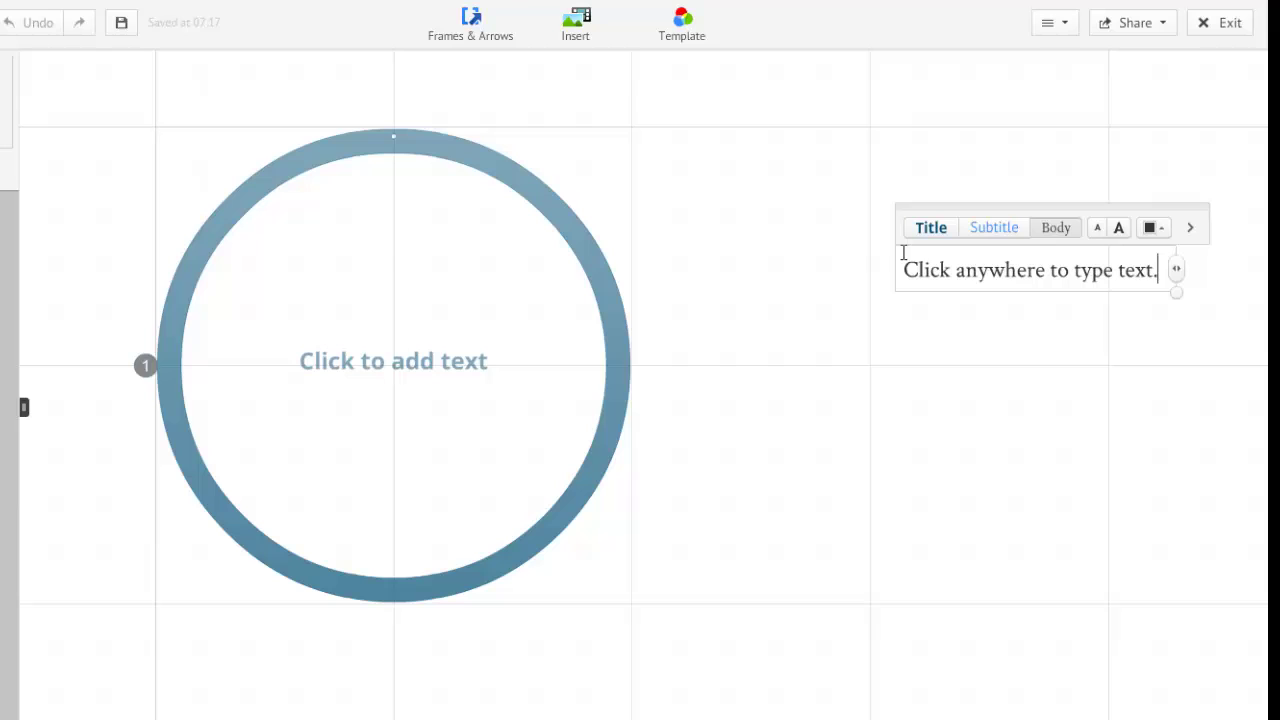
{"action": "left_click", "coordinate": [867, 331]}
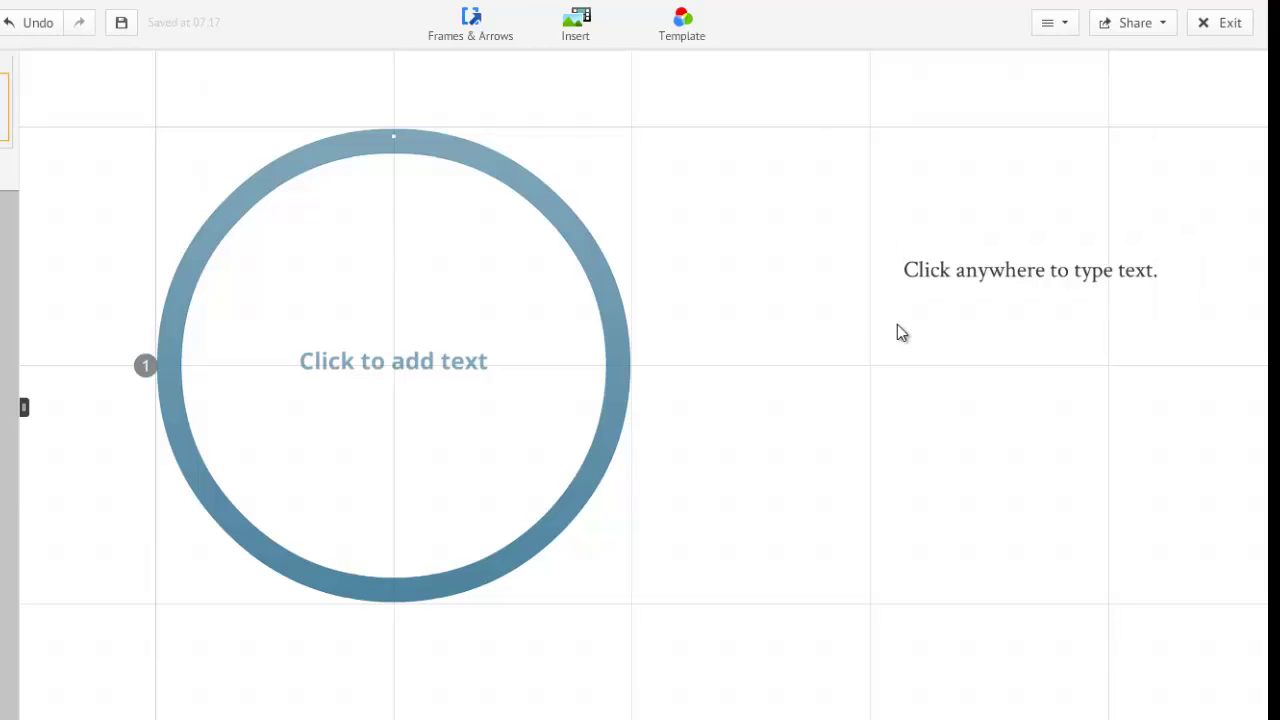
{"action": "left_click", "coordinate": [950, 271]}
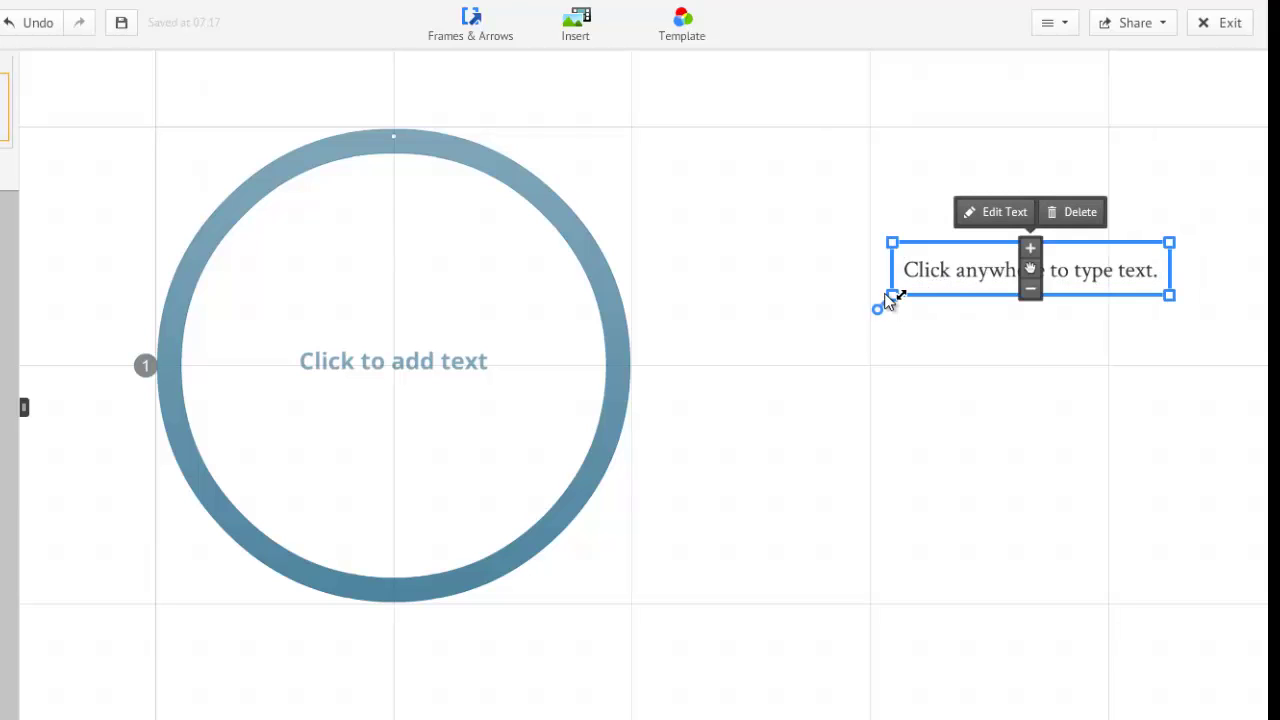
{"action": "left_click", "coordinate": [1030, 247]}
{"action": "left_click", "coordinate": [1030, 288]}
{"action": "left_click_drag", "start_coordinate": [893, 297], "coordinate": [855, 303]}
{"action": "left_click_drag", "start_coordinate": [1030, 268], "coordinate": [943, 258]}
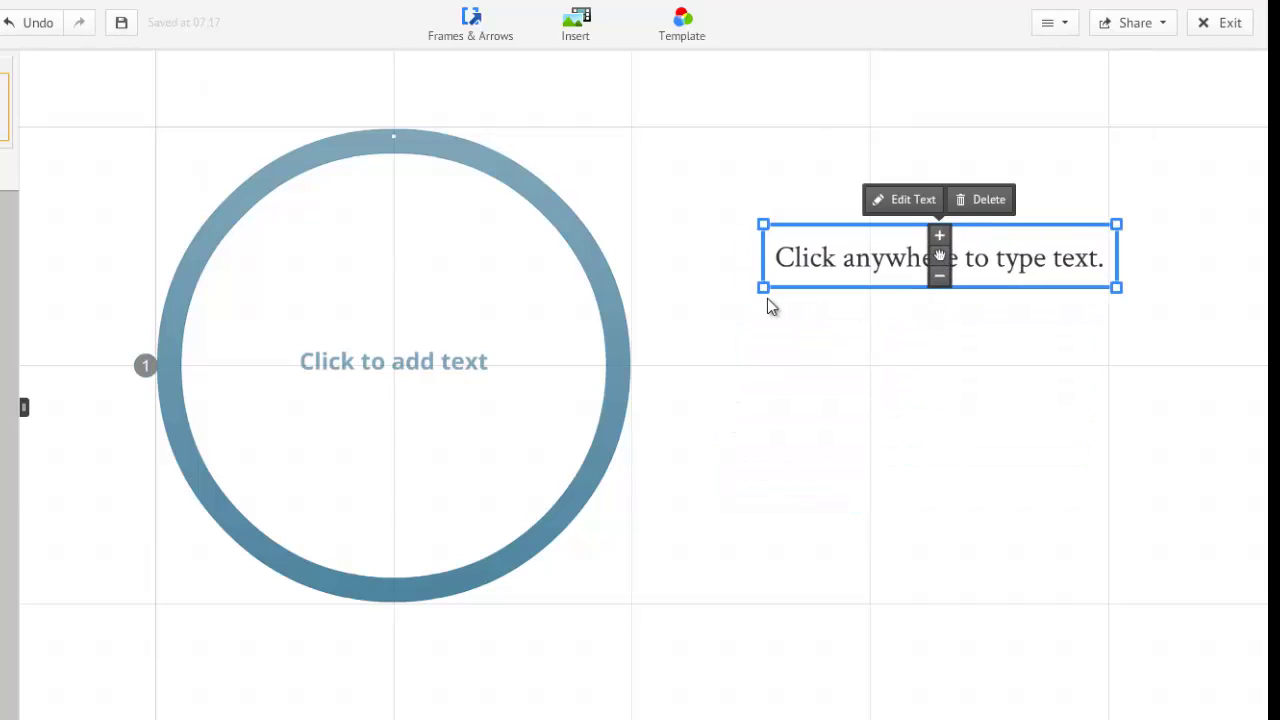
{"action": "left_click_drag", "start_coordinate": [755, 307], "coordinate": [1018, 76]}
{"action": "left_click_drag", "start_coordinate": [984, 192], "coordinate": [798, 323]}
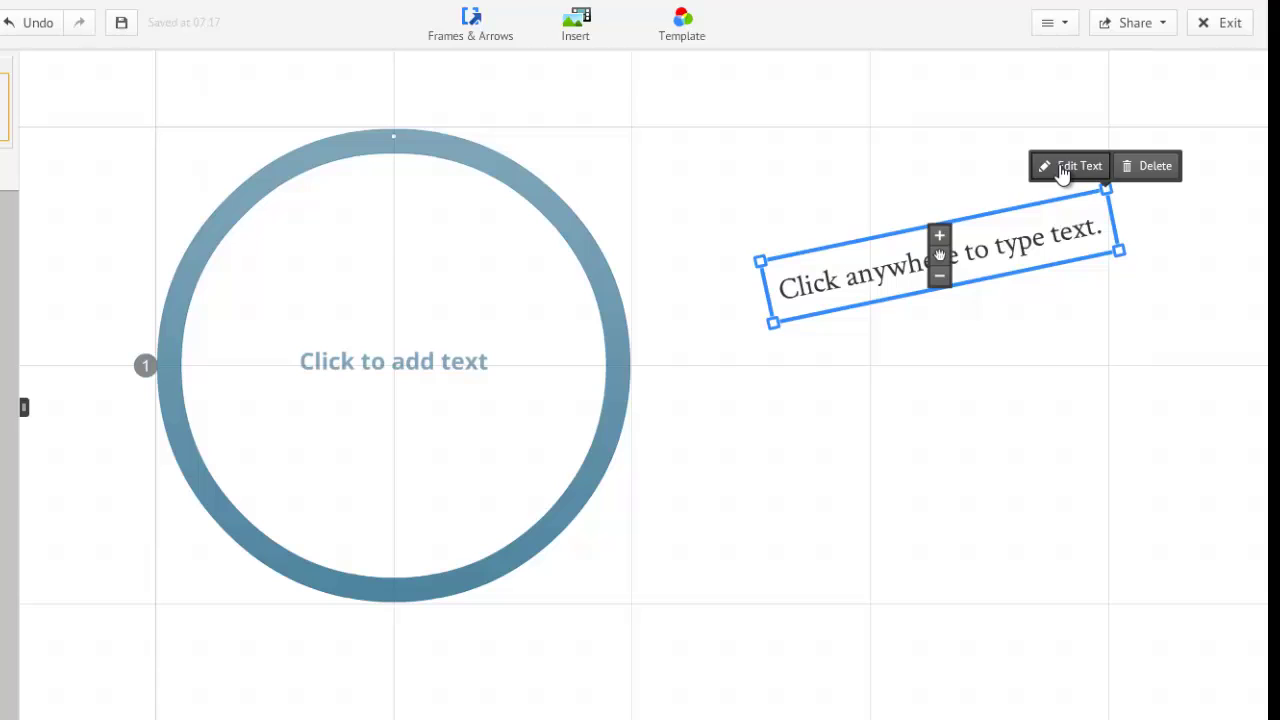
{"action": "left_click", "coordinate": [1062, 168]}
{"action": "left_click_drag", "start_coordinate": [1080, 240], "coordinate": [776, 285]}
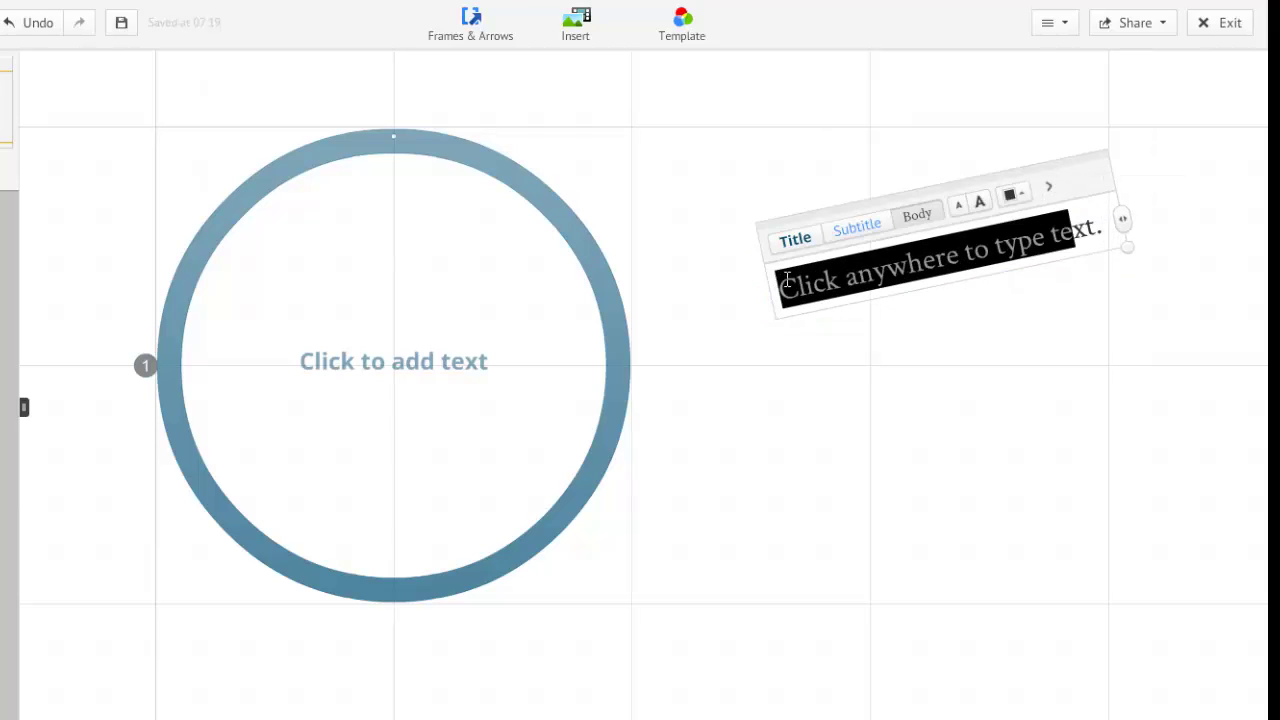
{"action": "left_click", "coordinate": [1010, 193]}
{"action": "left_click", "coordinate": [958, 153]}
{"action": "left_click", "coordinate": [971, 331]}
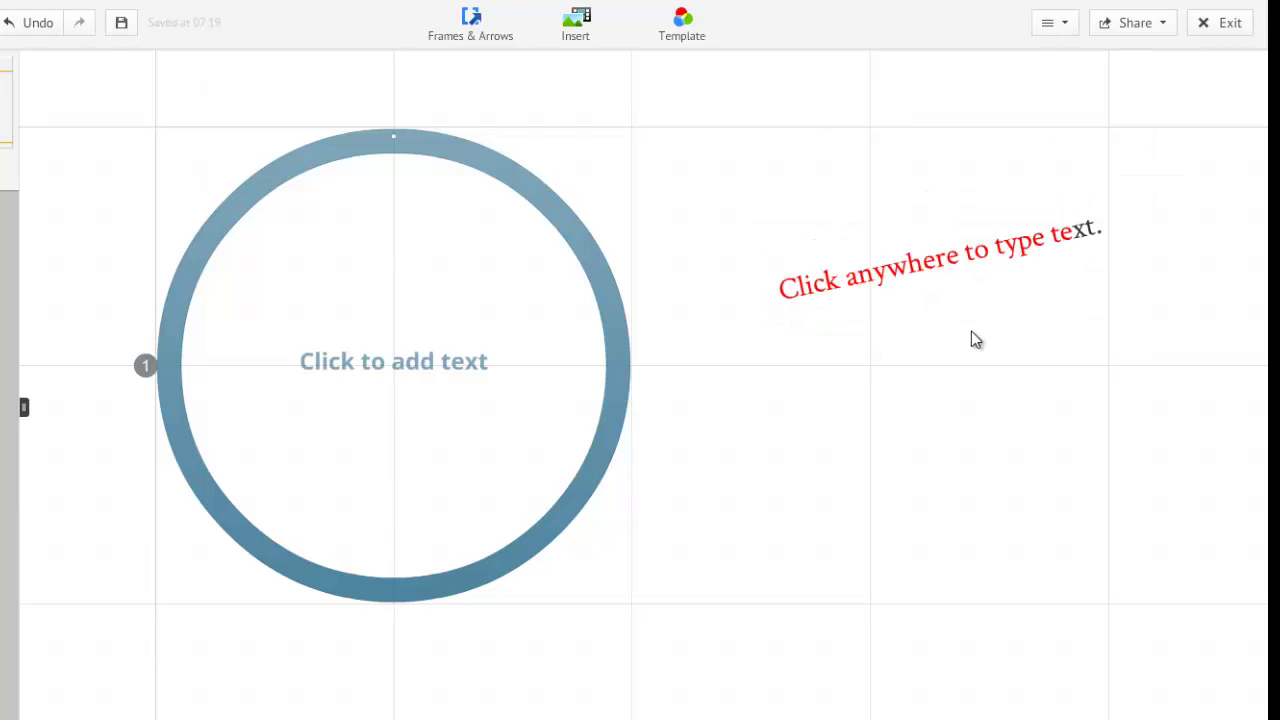
{"action": "left_click", "coordinate": [947, 262]}
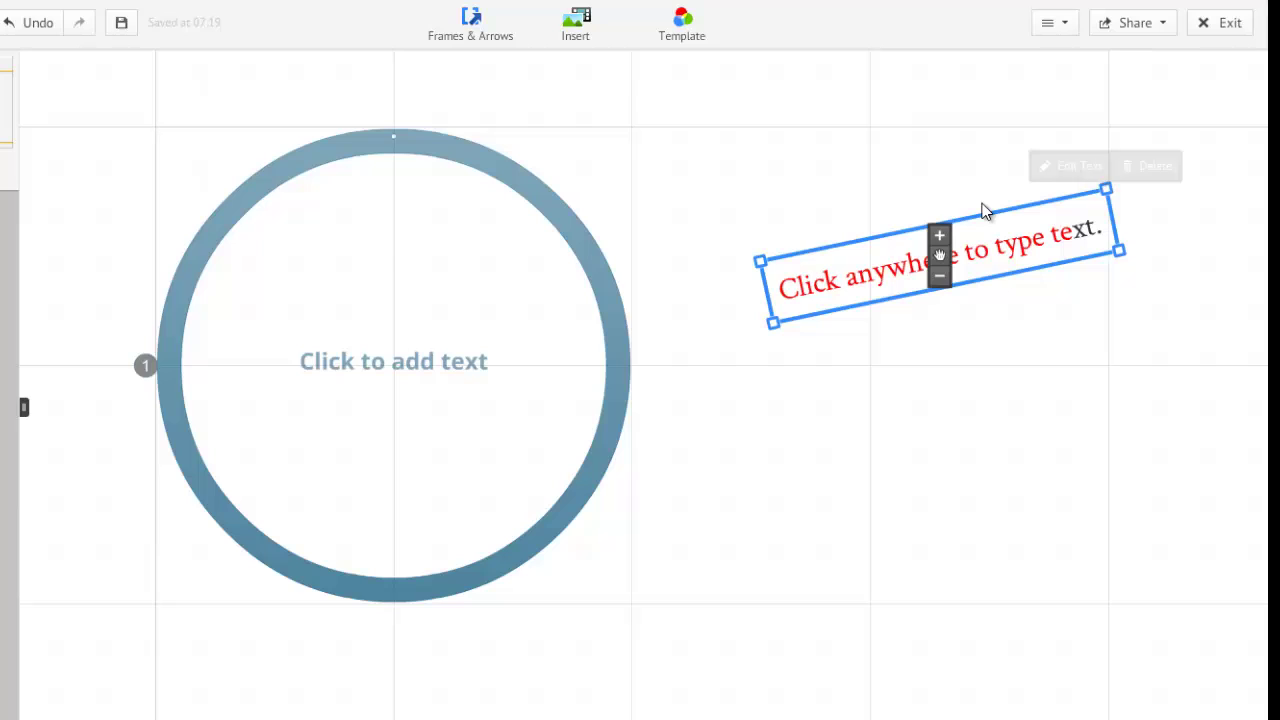
{"action": "left_click", "coordinate": [1155, 167]}
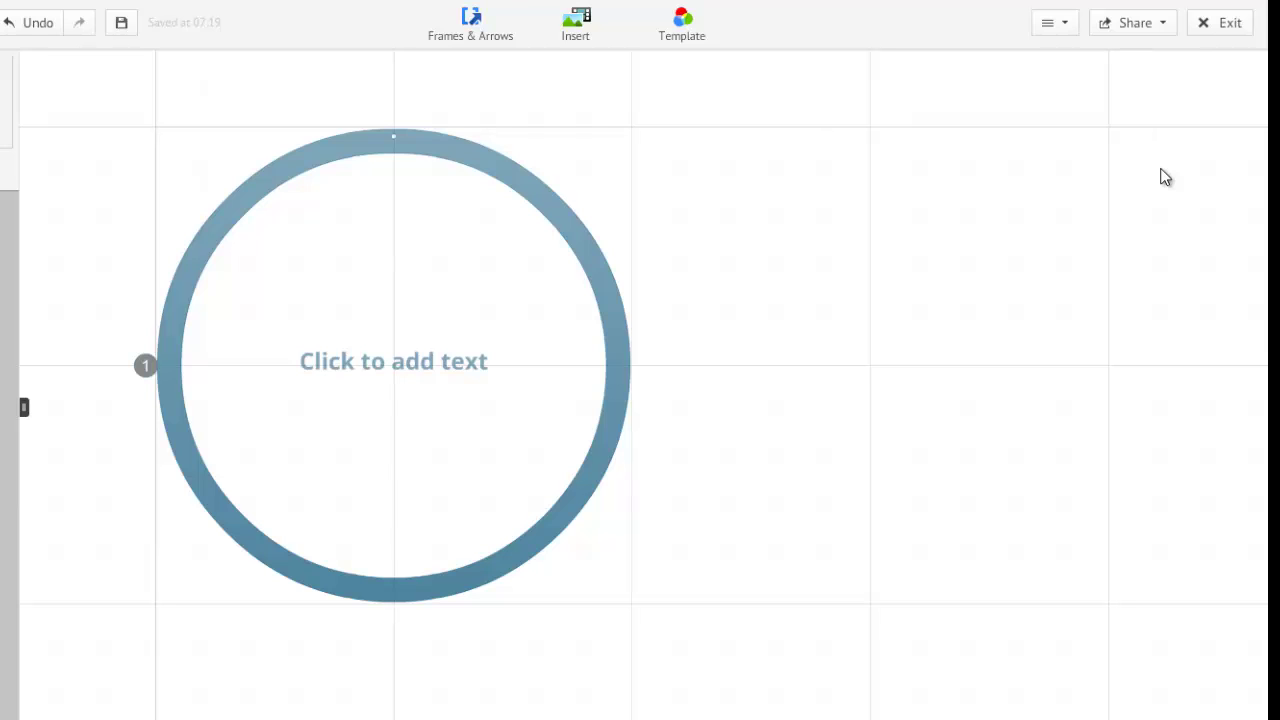
- Preview the Blue theme, apply the Orange theme, and launch Customize Current Theme
{"action": "left_click", "coordinate": [704, 26]}
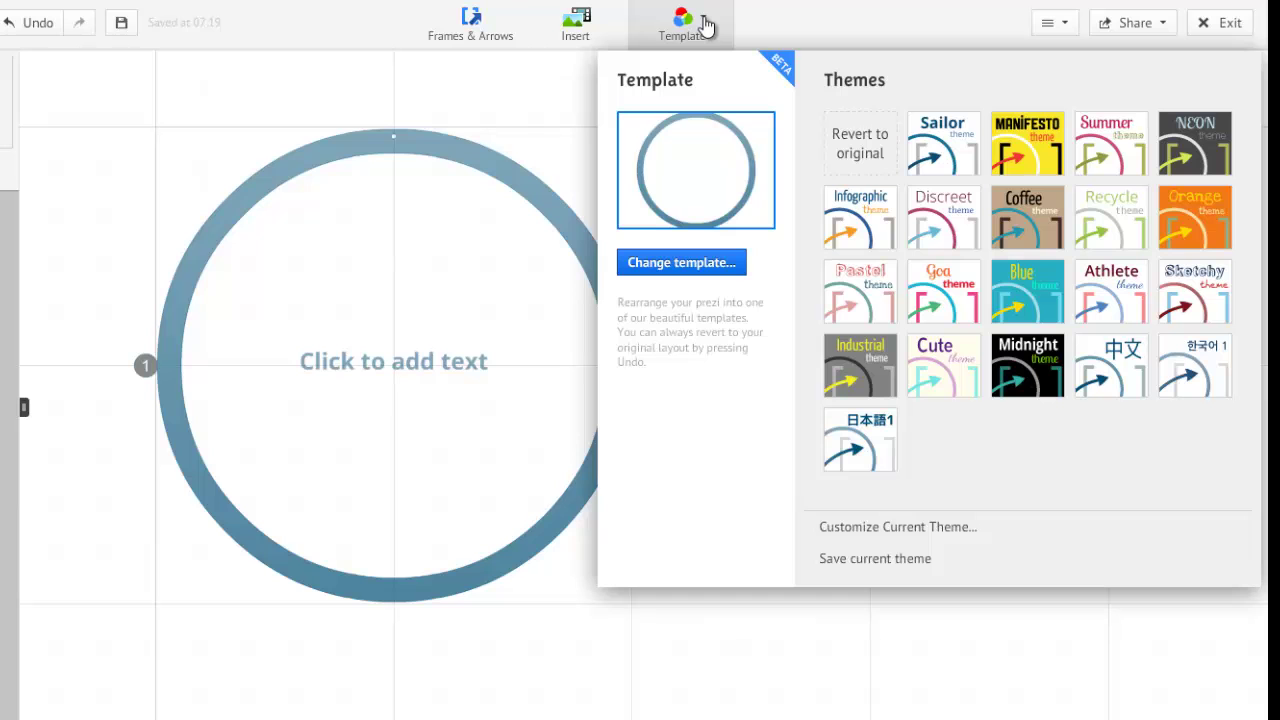
{"action": "left_click", "coordinate": [1016, 288]}
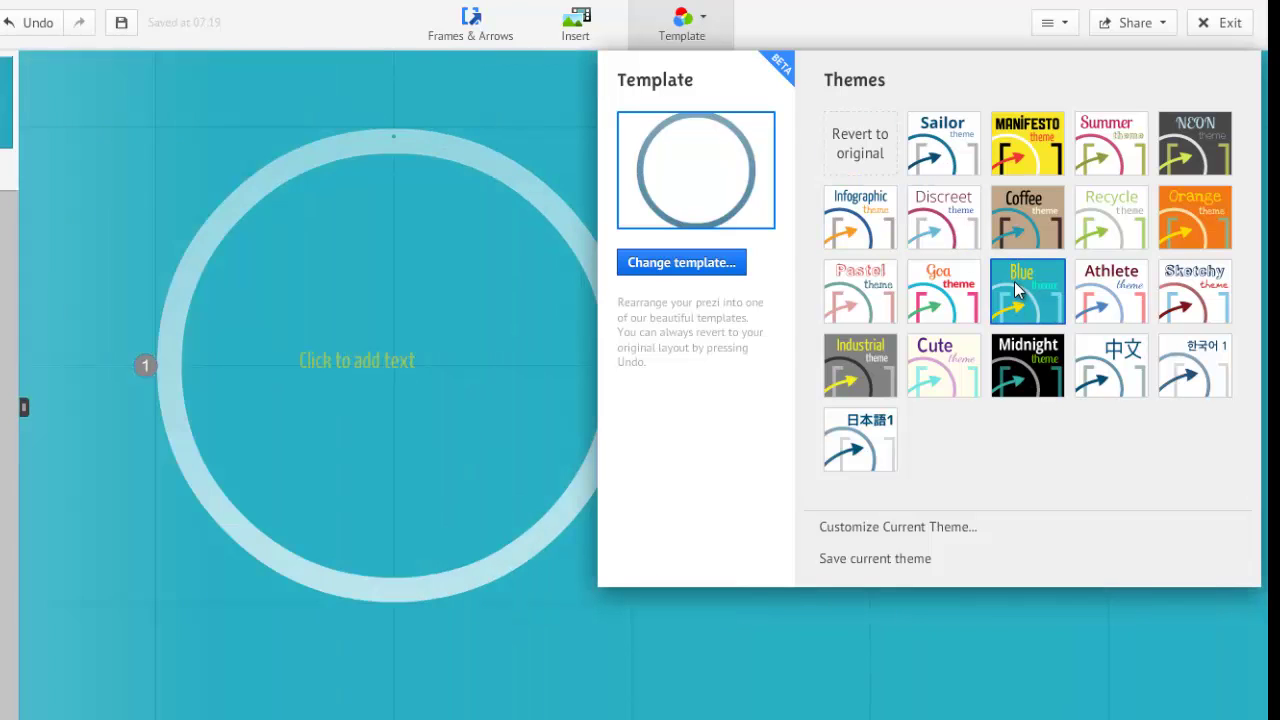
{"action": "left_click", "coordinate": [1181, 207]}
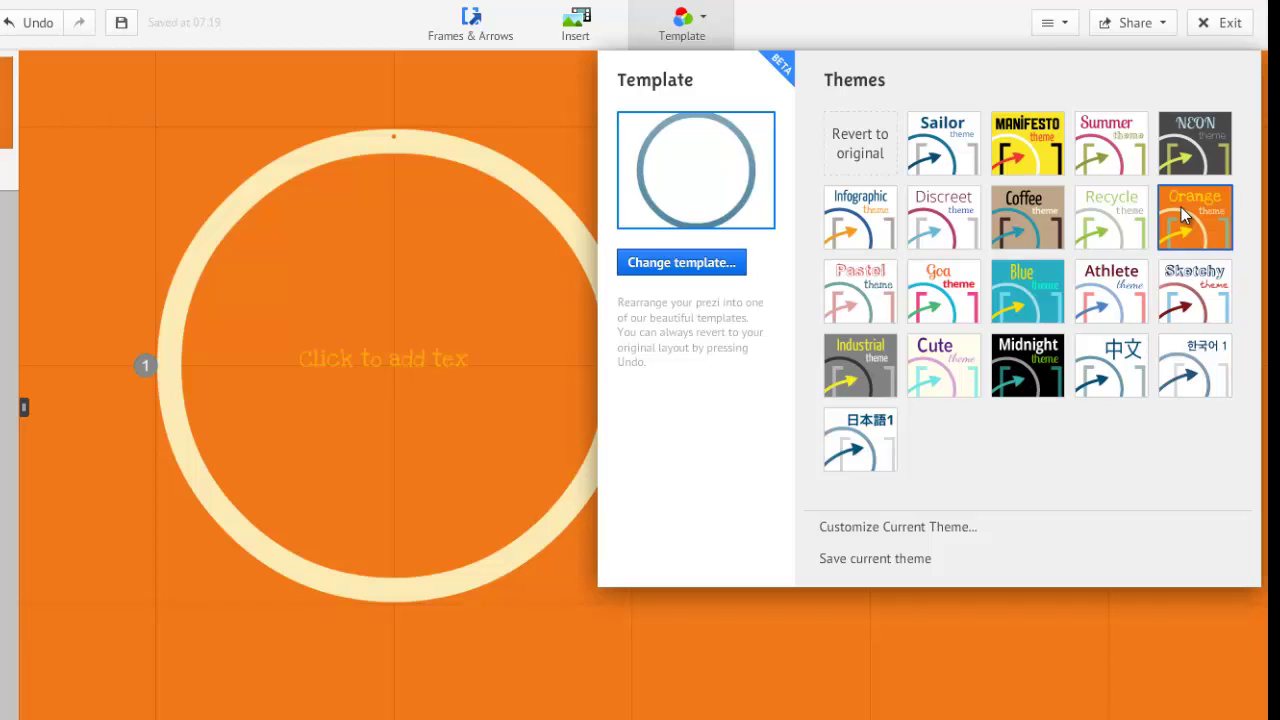
{"action": "left_click", "coordinate": [920, 528]}
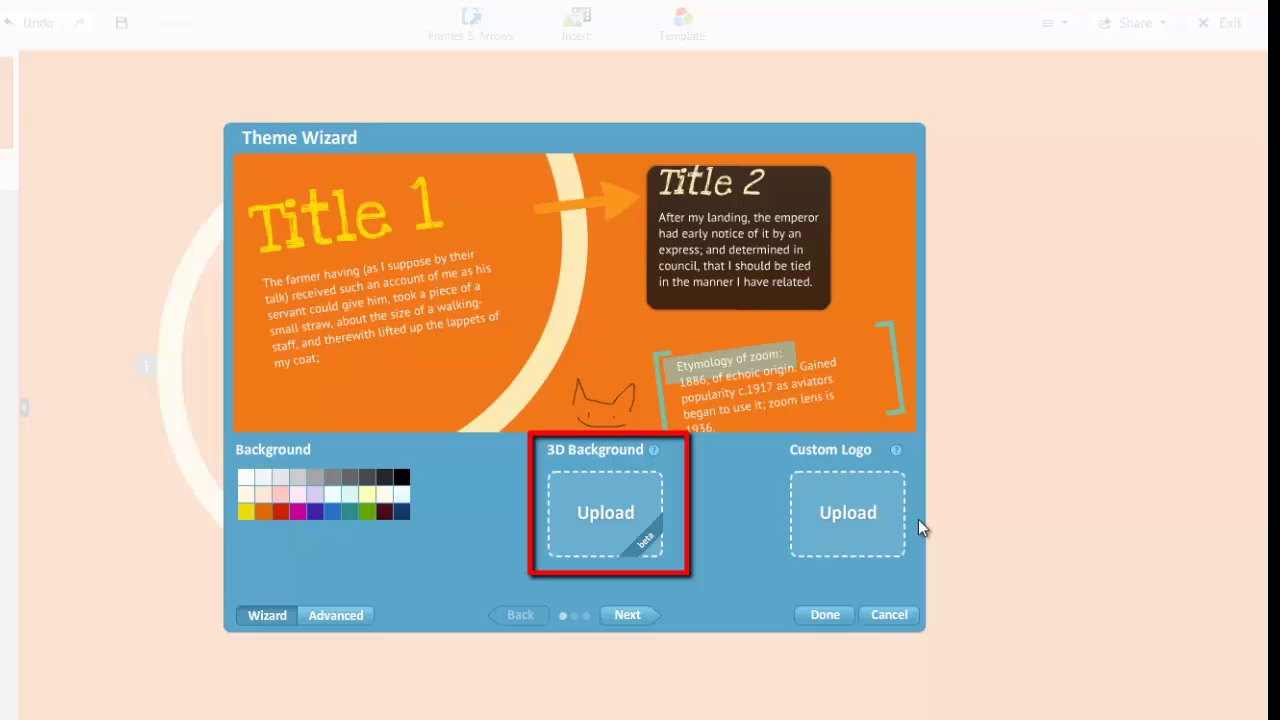
- Make the background purple; set Title 1 Open Sans Bold, Title 2 PT Sans, body Nunito
{"action": "left_click", "coordinate": [314, 512]}
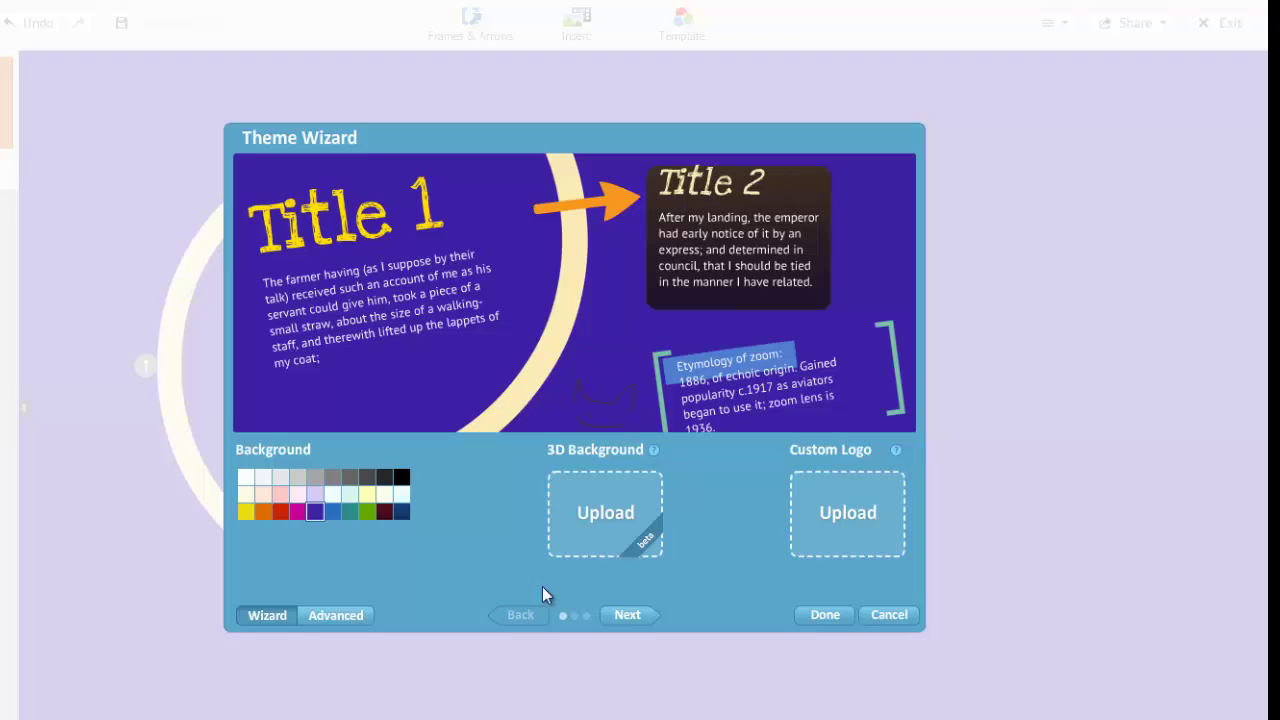
{"action": "left_click", "coordinate": [631, 615]}
{"action": "left_click", "coordinate": [360, 489]}
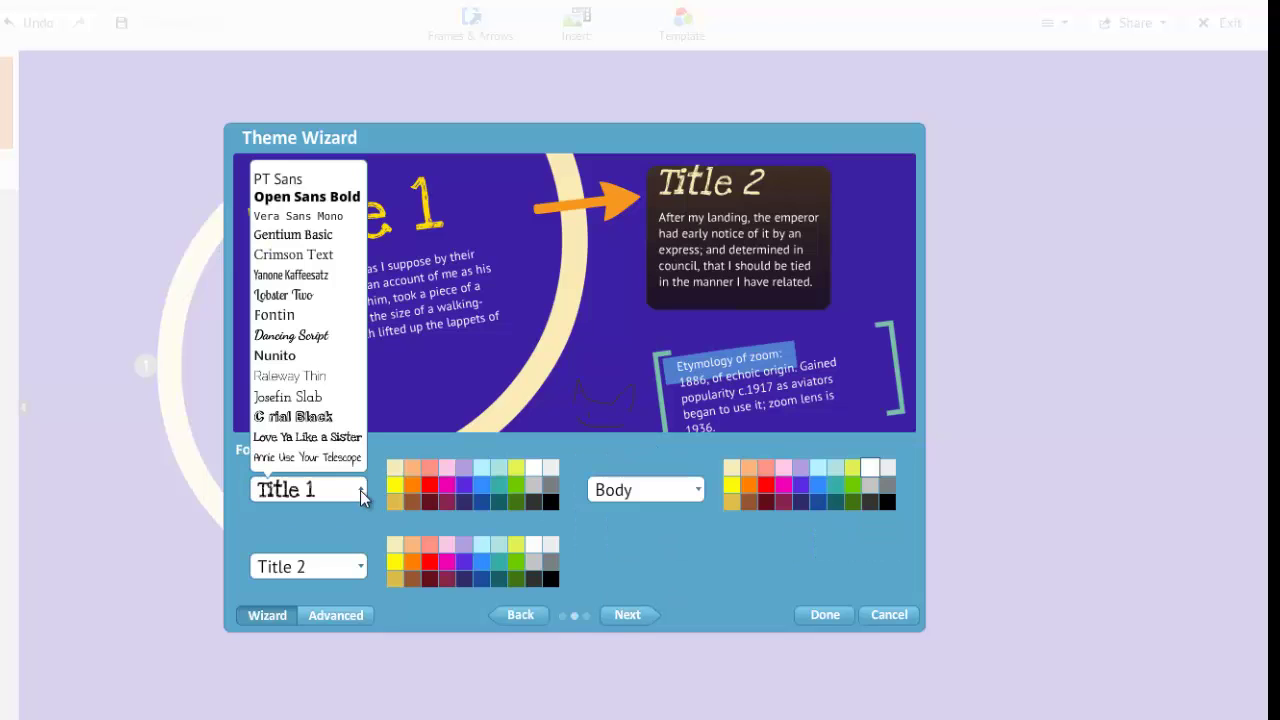
{"action": "left_click", "coordinate": [344, 196]}
{"action": "left_click", "coordinate": [358, 566]}
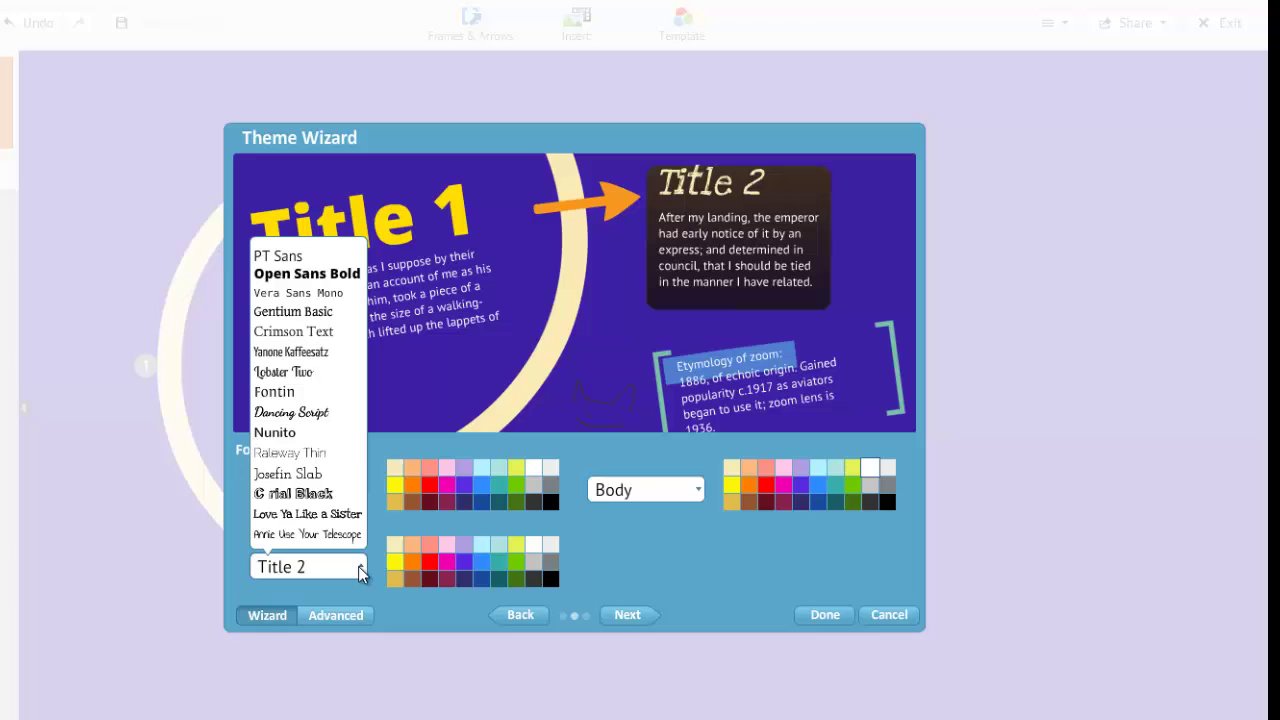
{"action": "left_click", "coordinate": [300, 252]}
{"action": "left_click", "coordinate": [697, 489]}
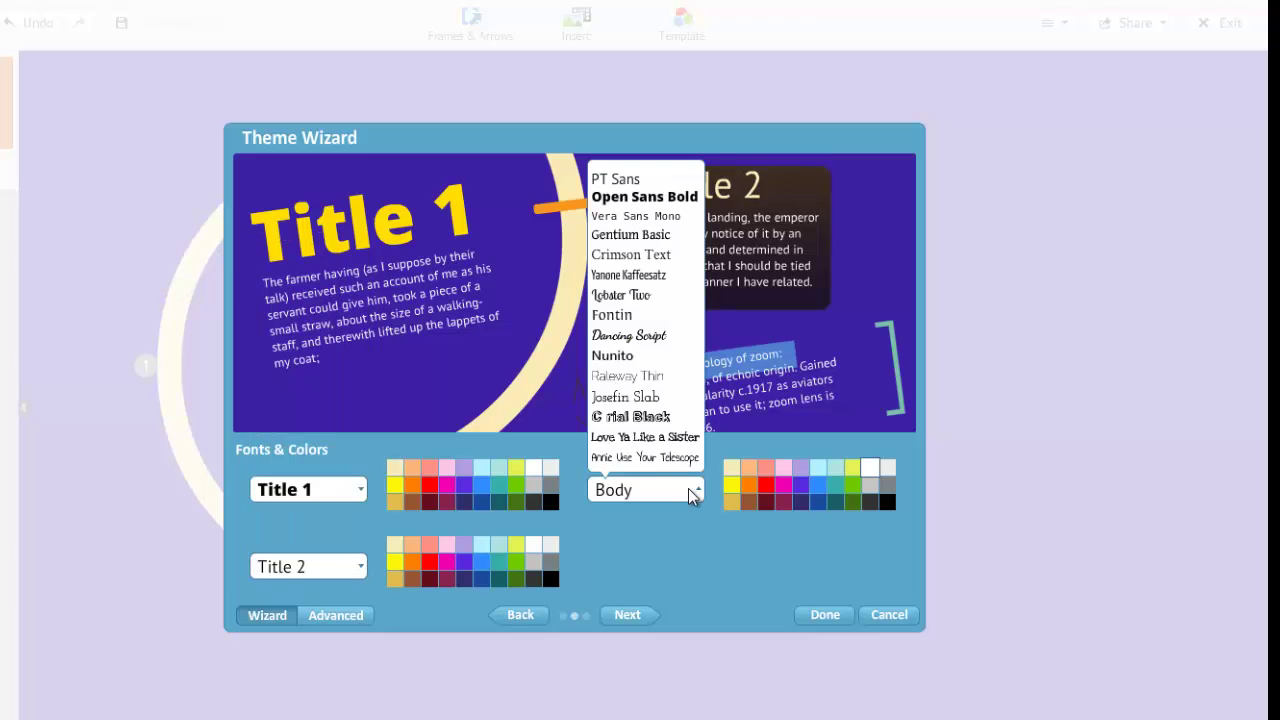
{"action": "left_click", "coordinate": [651, 362]}
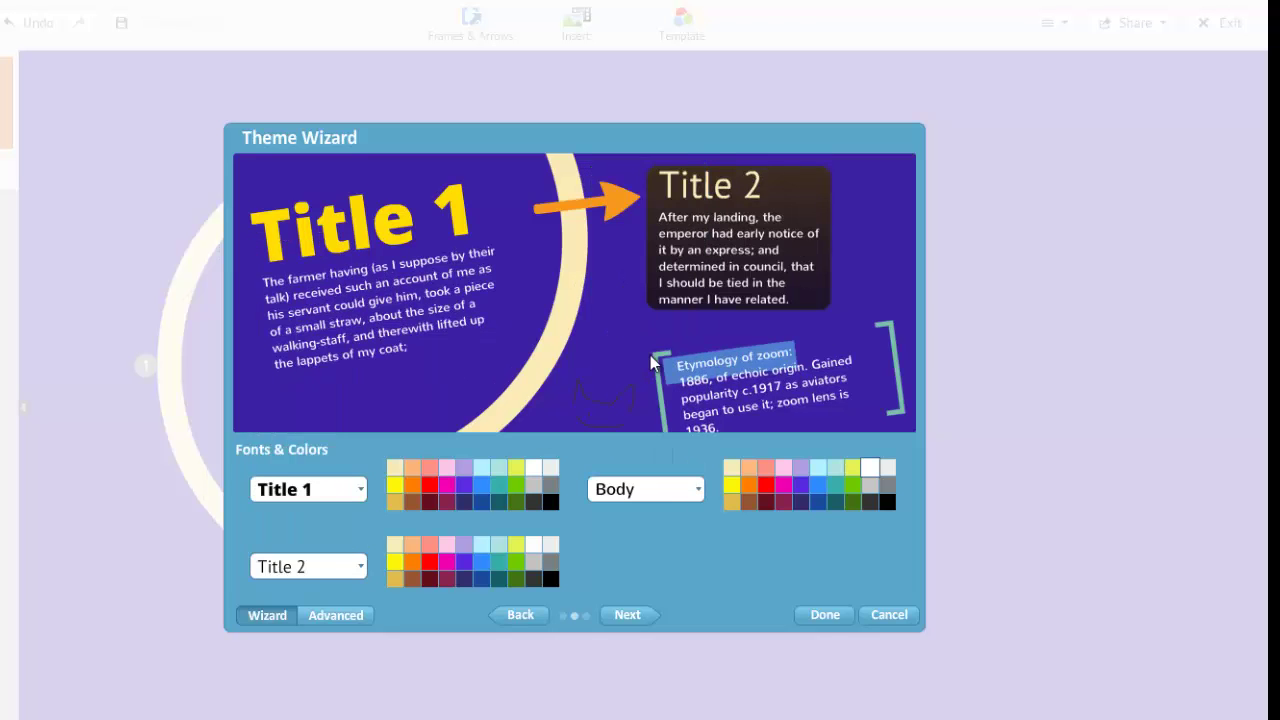
- Colour Title 1 yellow and Title 2 red, circle frames green, bracket frames light pink, then apply
{"action": "left_click", "coordinate": [395, 484]}
{"action": "left_click", "coordinate": [430, 561]}
{"action": "left_click", "coordinate": [636, 614]}
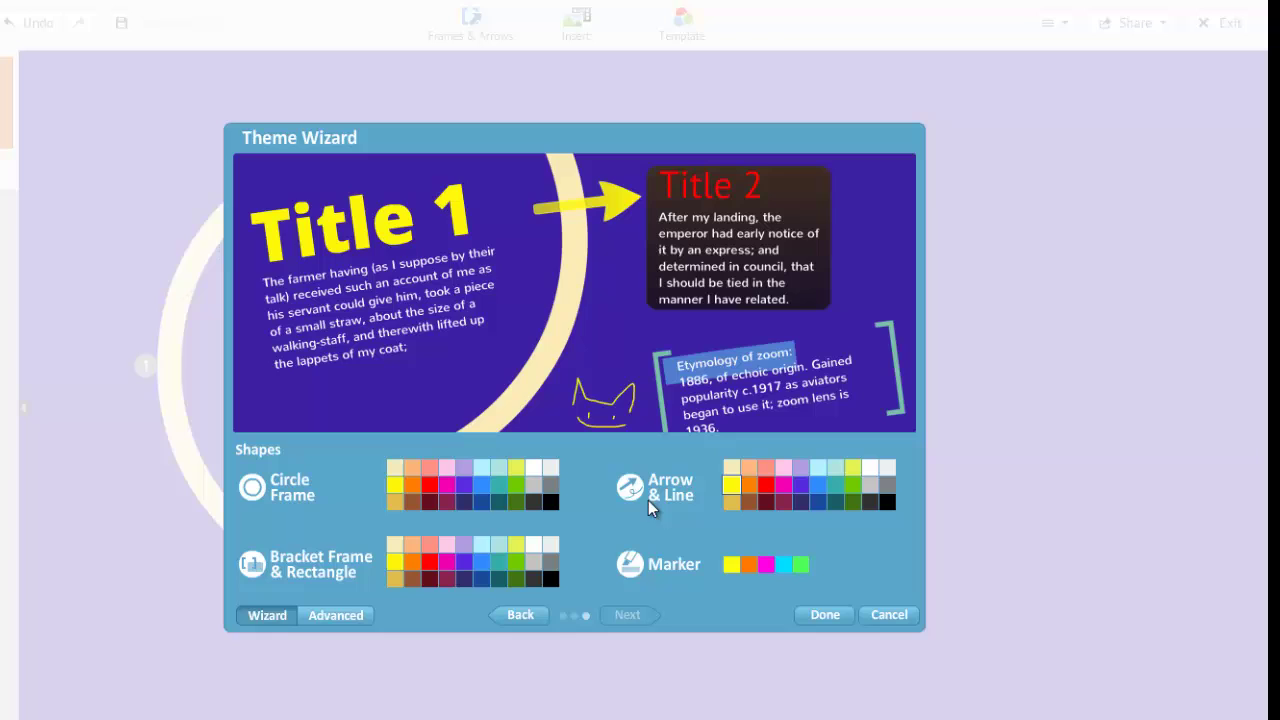
{"action": "left_click", "coordinate": [517, 484]}
{"action": "left_click", "coordinate": [446, 546]}
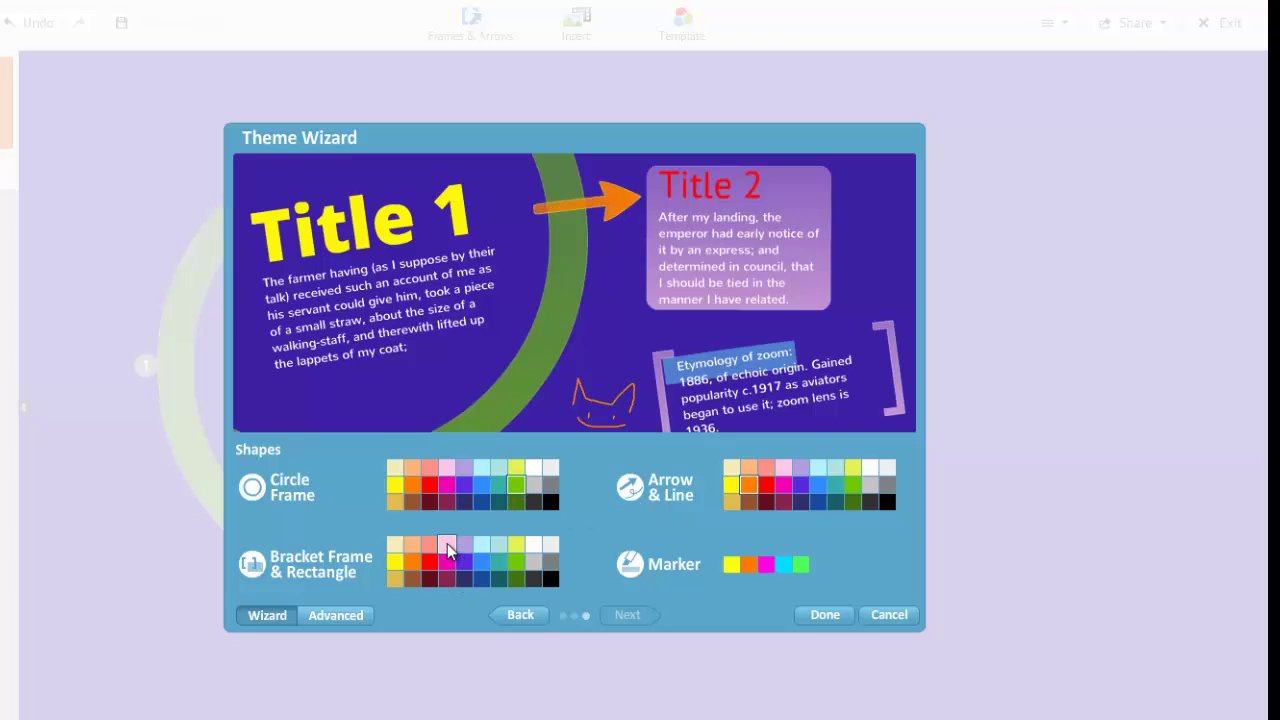
{"action": "left_click", "coordinate": [825, 615]}
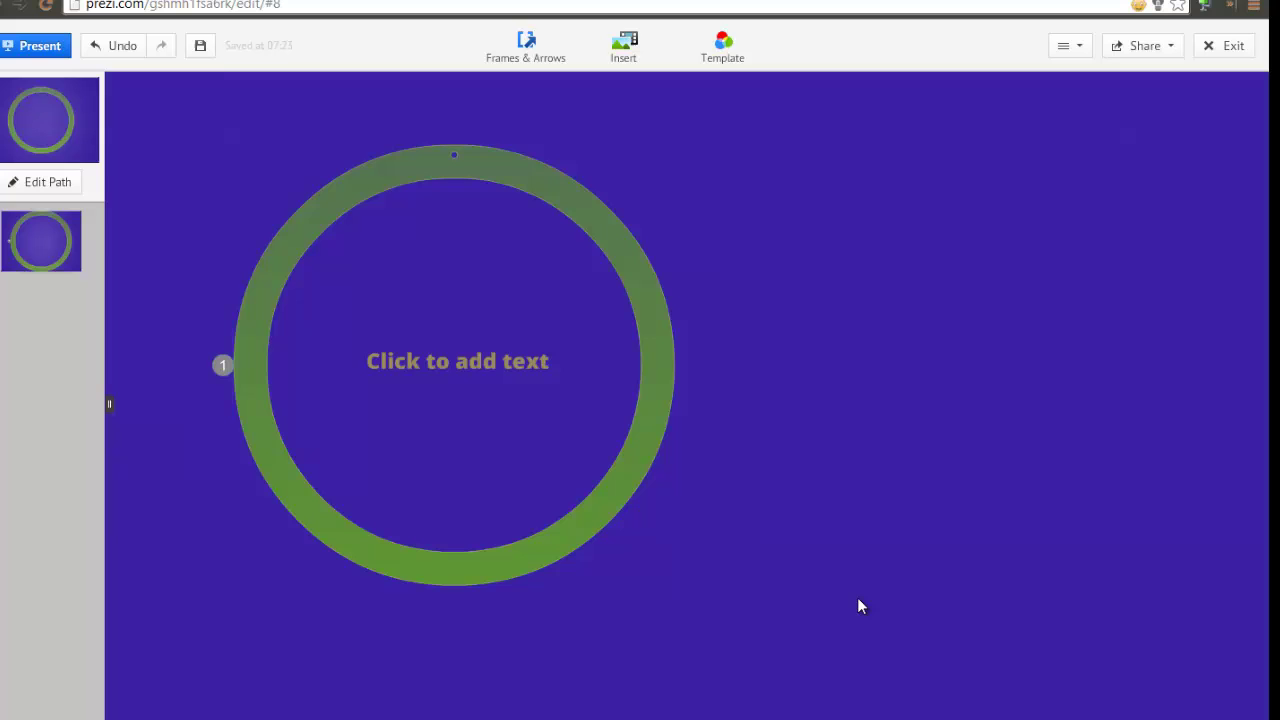
- Change frame 1 from a circle to a Bracket frame, then zoom into it
{"action": "left_click", "coordinate": [628, 277]}
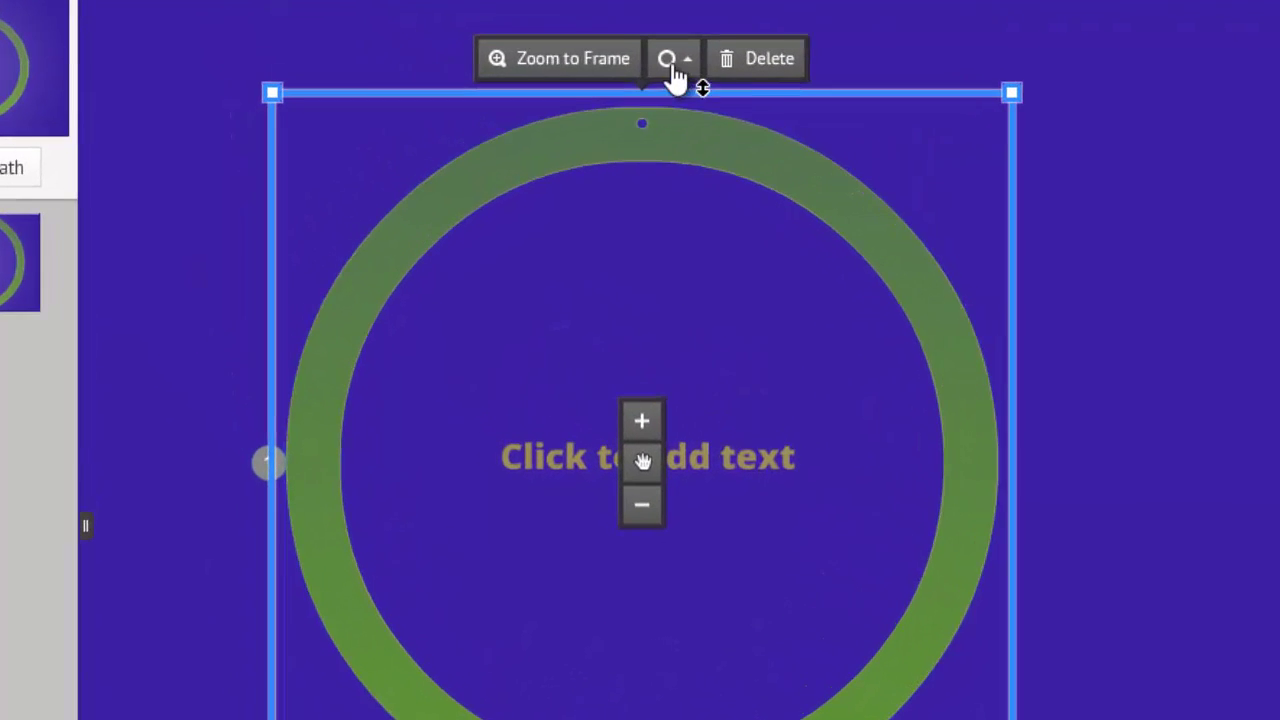
{"action": "left_click", "coordinate": [682, 68]}
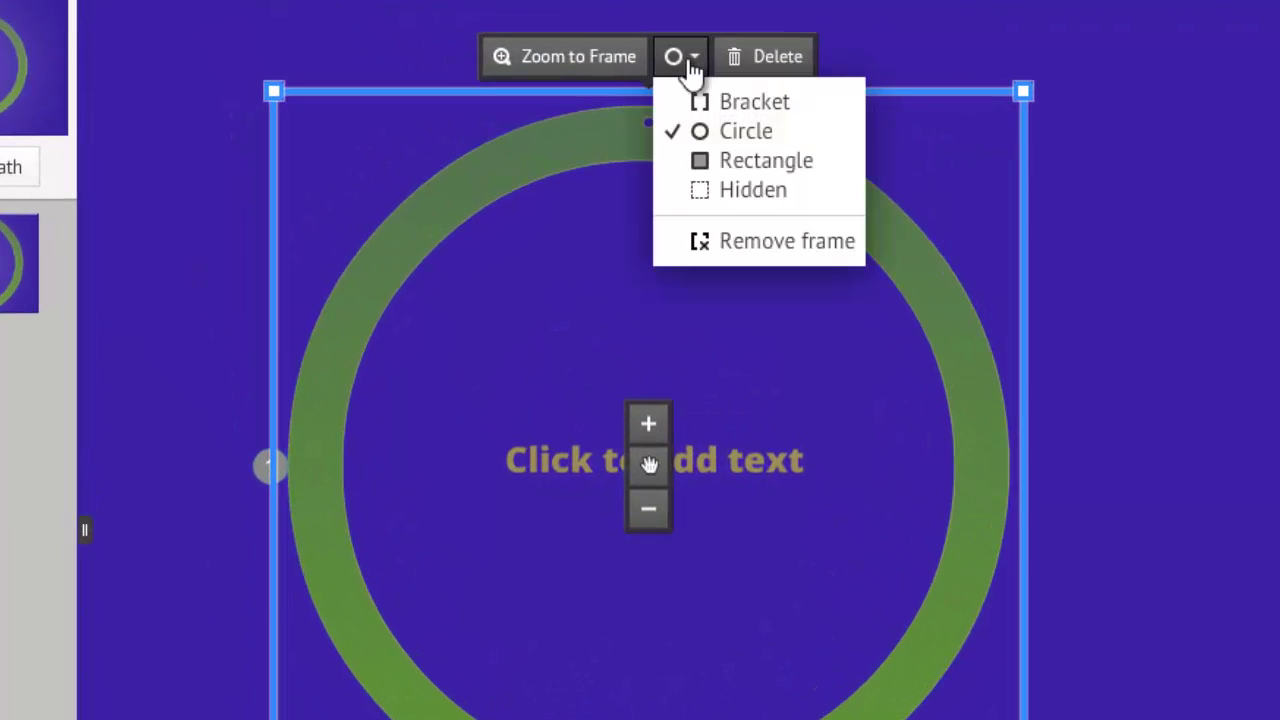
{"action": "left_click", "coordinate": [716, 104]}
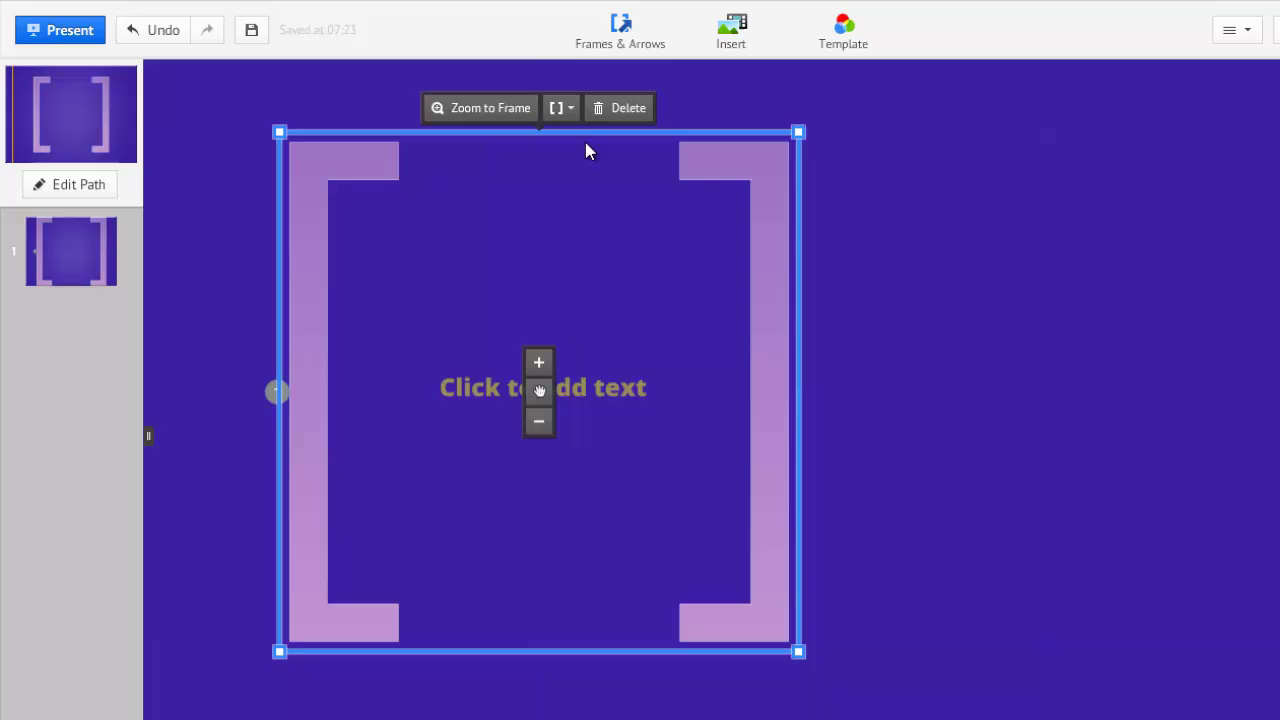
{"action": "left_click", "coordinate": [508, 221]}
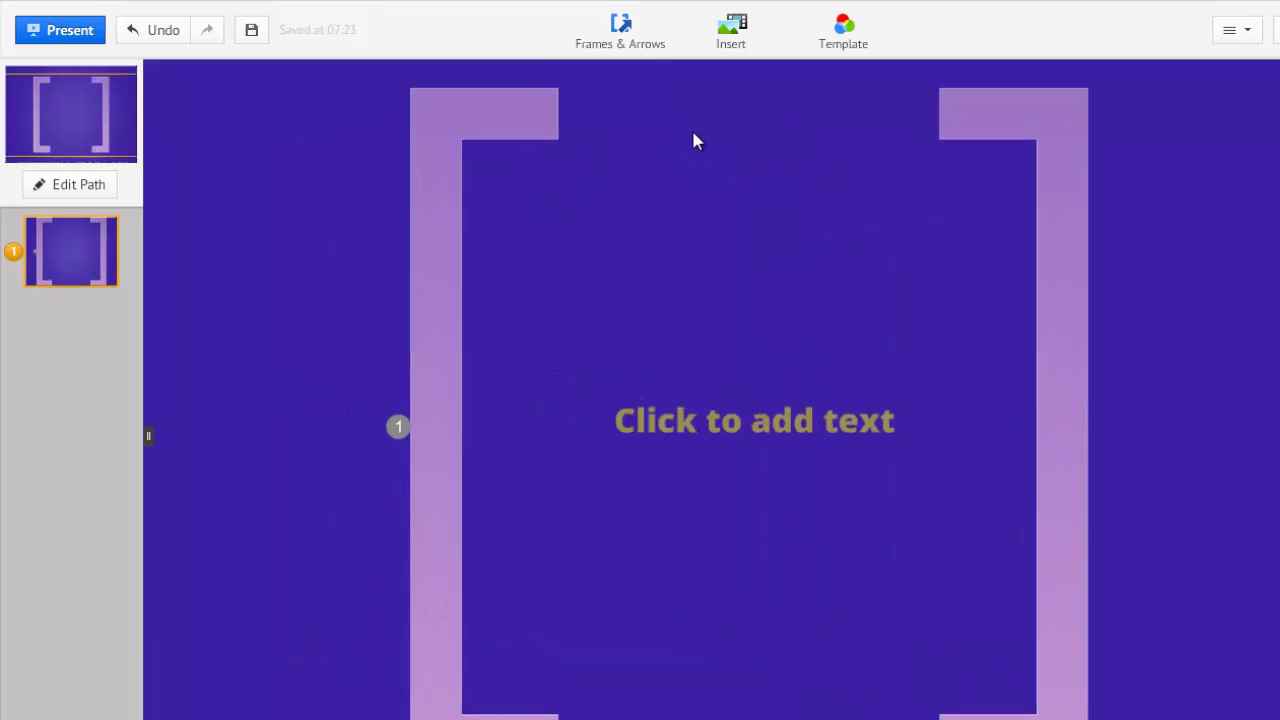
- Insert the Department of the Army seal found by an image search for 'army logo'
{"action": "left_click", "coordinate": [767, 36]}
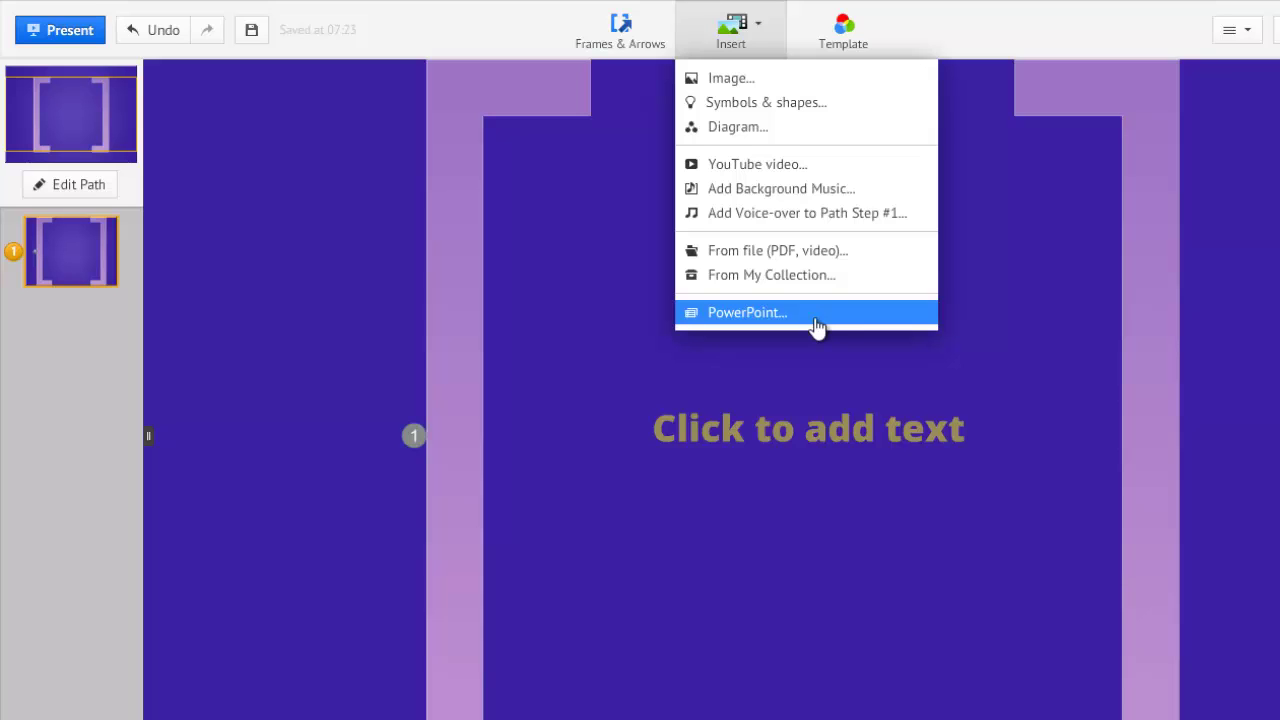
{"action": "left_click", "coordinate": [782, 79]}
{"action": "left_click", "coordinate": [577, 358]}
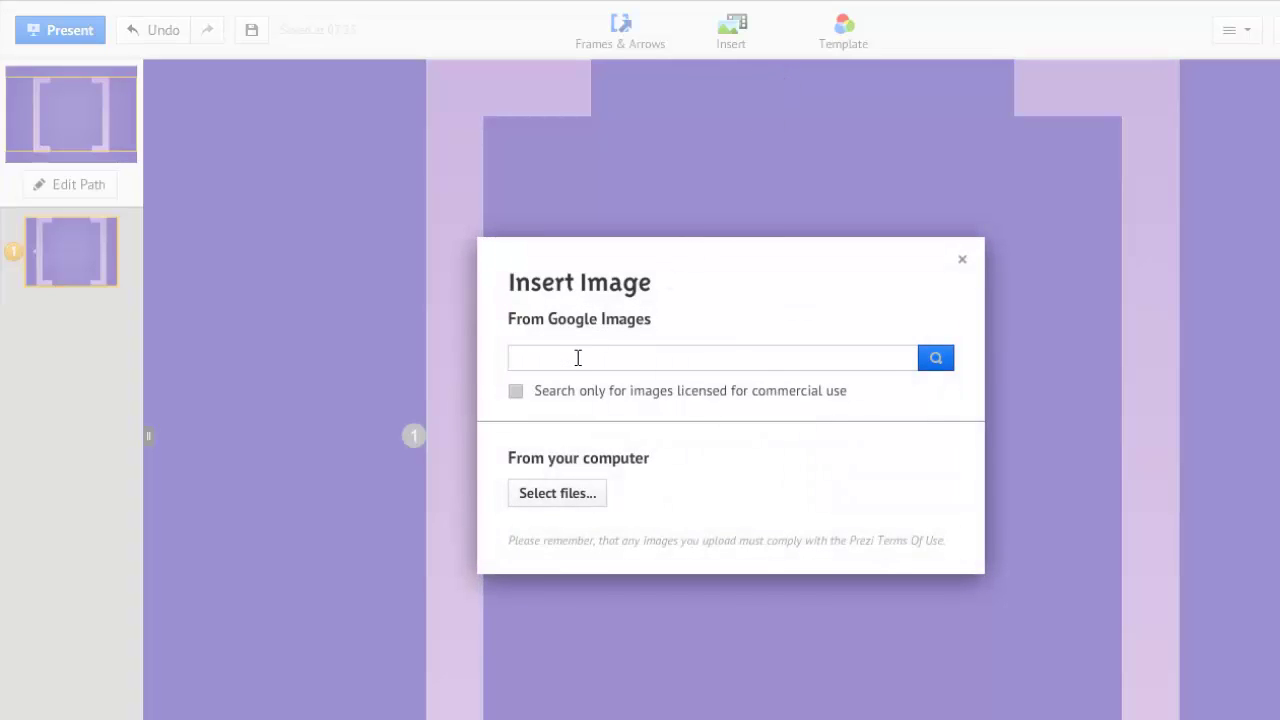
{"action": "type", "text": "army logo"}
{"action": "left_click", "coordinate": [936, 358]}
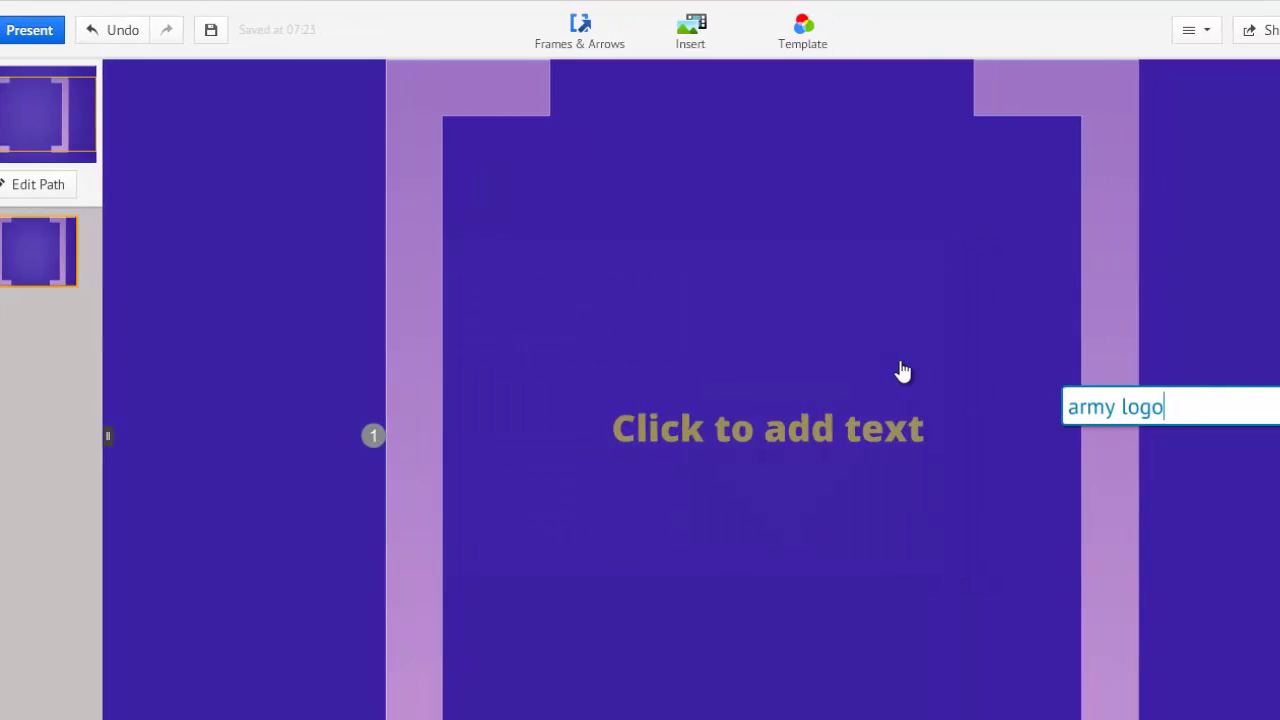
{"action": "left_click", "coordinate": [1003, 510]}
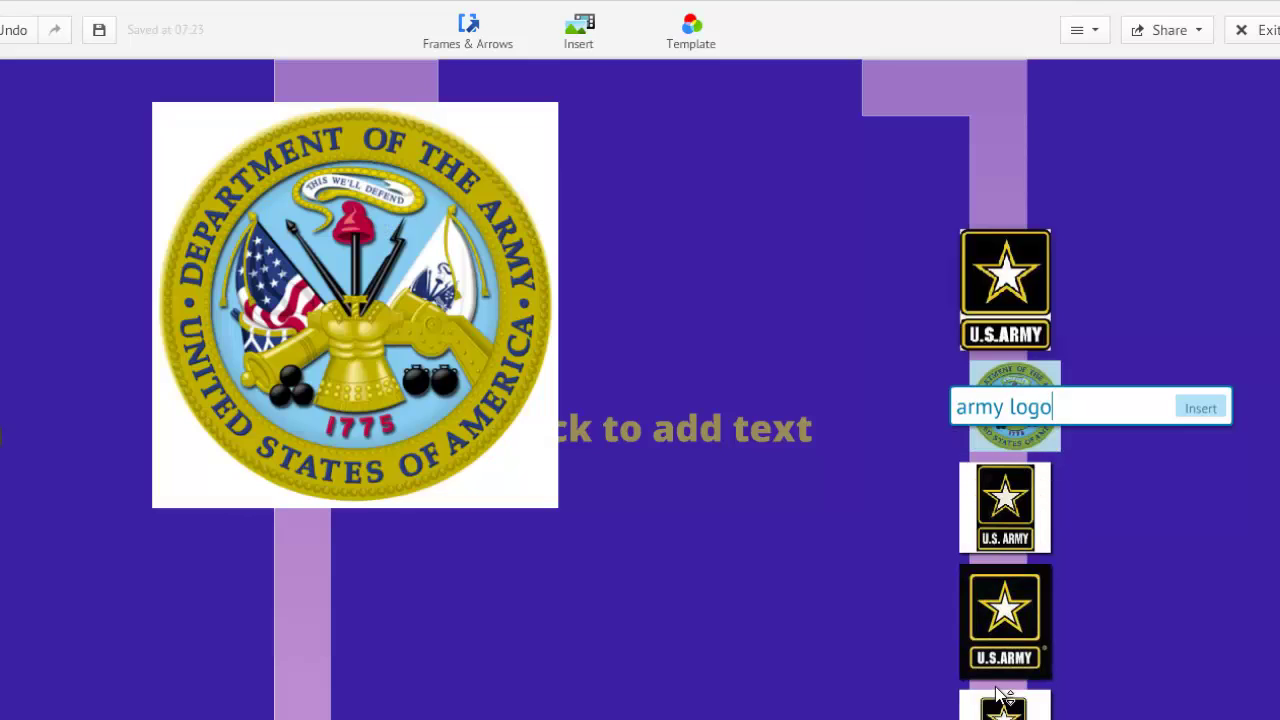
{"action": "left_click", "coordinate": [1000, 695]}
{"action": "scroll", "coordinate": [1000, 695], "scroll_direction": "up", "scroll_amount": 3}
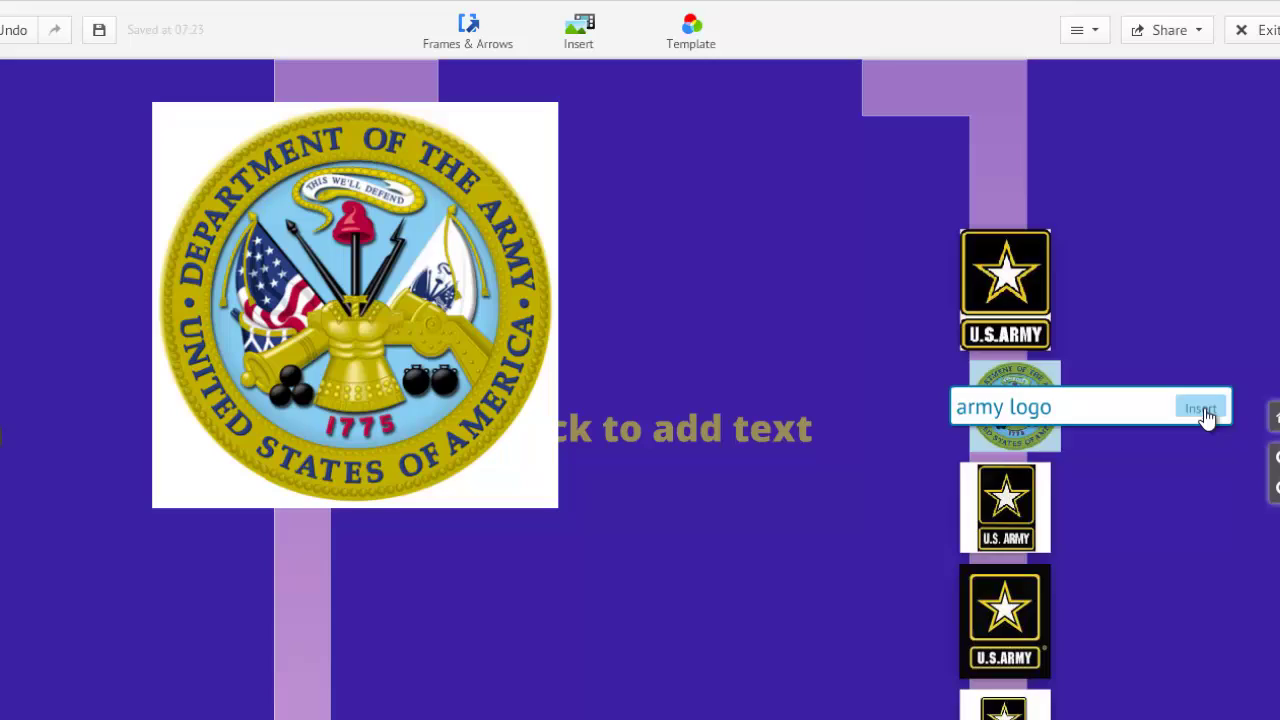
{"action": "left_click", "coordinate": [1201, 408]}
- Shrink the Army seal to about half size and move it to the frame's top centre
{"action": "left_click", "coordinate": [395, 347]}
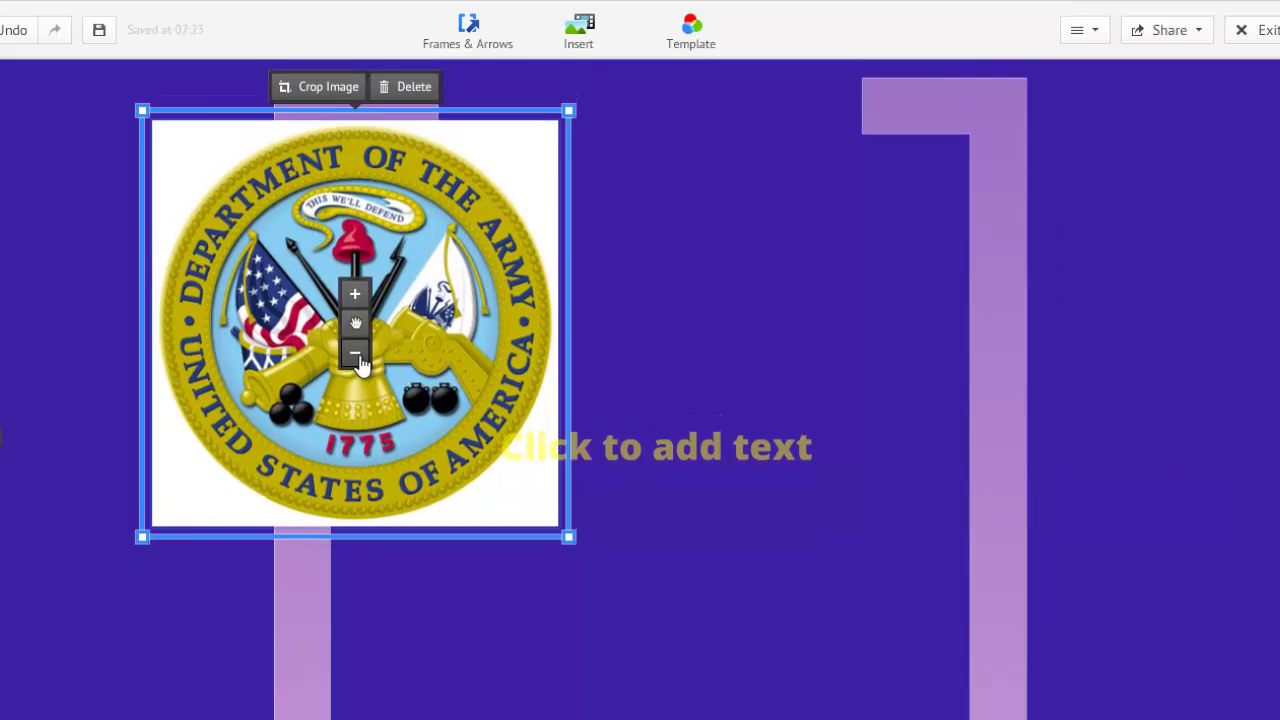
{"action": "left_click", "coordinate": [355, 335]}
{"action": "left_click_drag", "start_coordinate": [355, 322], "coordinate": [672, 218]}
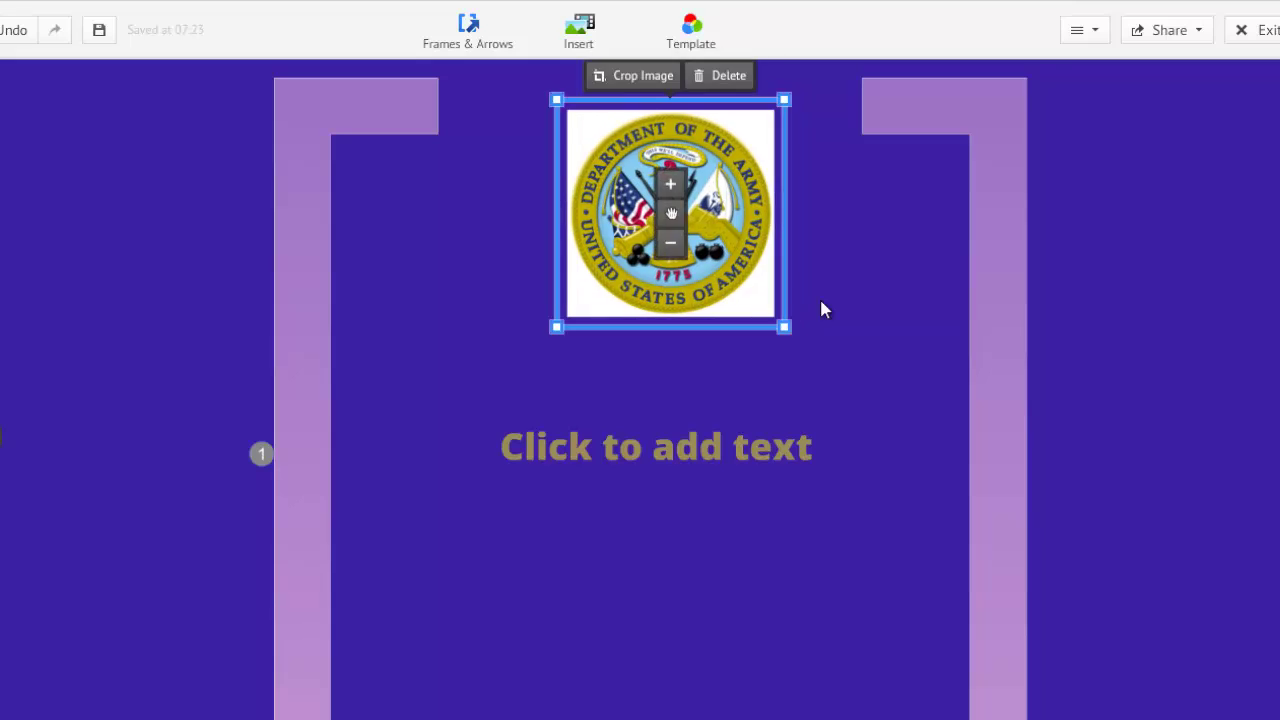
- Add the text 'Dropped out of high school to join army' and colour it yellow
{"action": "left_click", "coordinate": [506, 414]}
{"action": "left_click", "coordinate": [542, 450]}
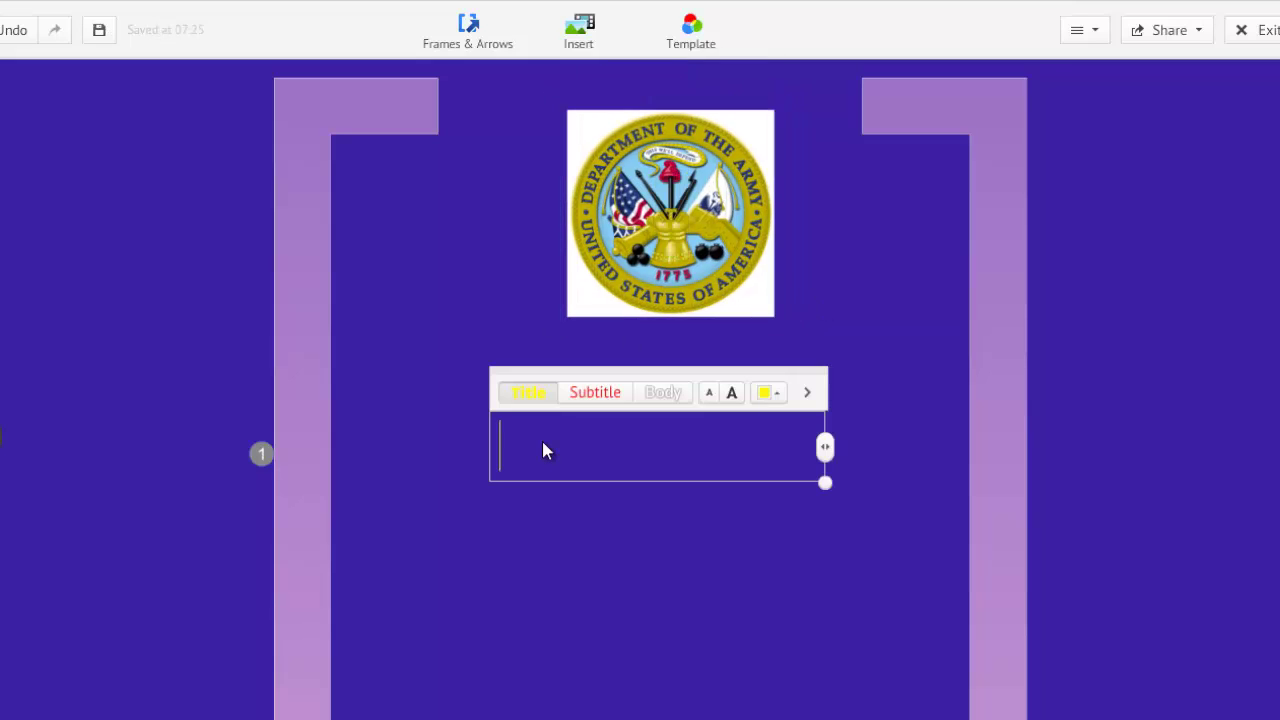
{"action": "type", "text": "Dropped out of high school to join arm"}
{"action": "type", "text": "y"}
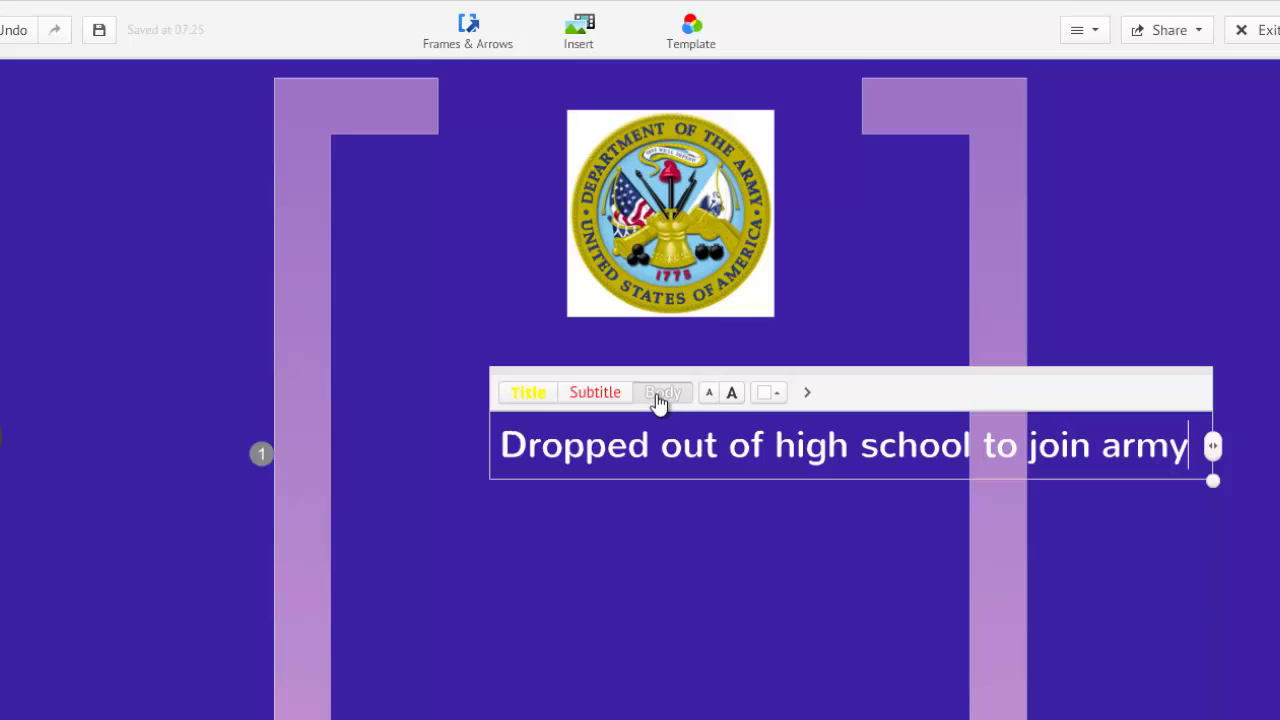
{"action": "left_click_drag", "start_coordinate": [1190, 445], "coordinate": [505, 441]}
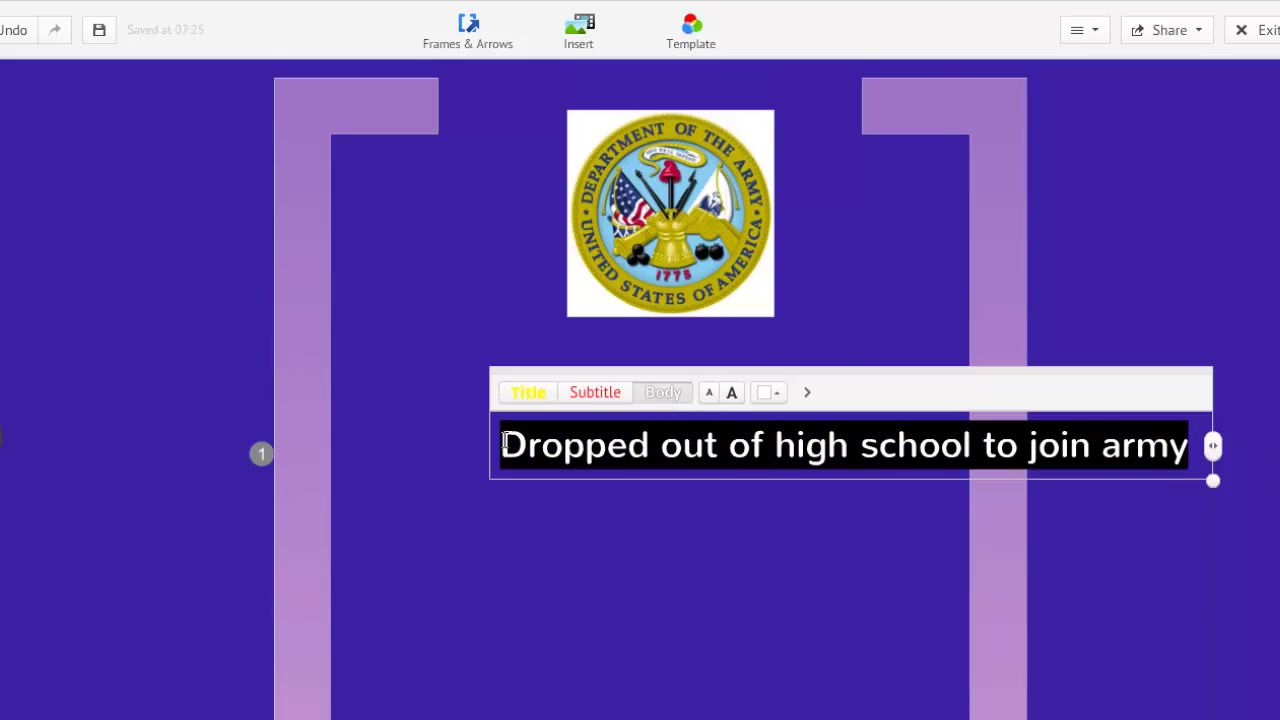
{"action": "left_click", "coordinate": [772, 393]}
{"action": "left_click", "coordinate": [686, 345]}
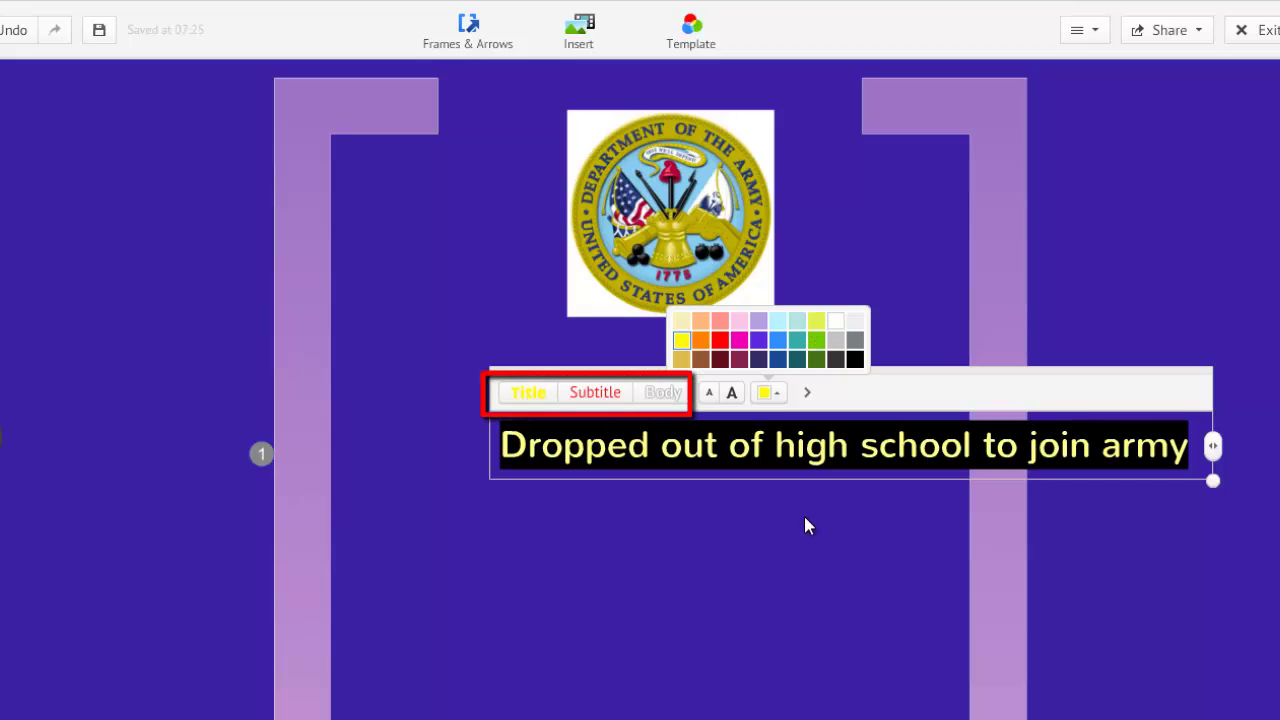
- Adjust the first line's text size and box width, and move it up under the seal
{"action": "left_click", "coordinate": [732, 394]}
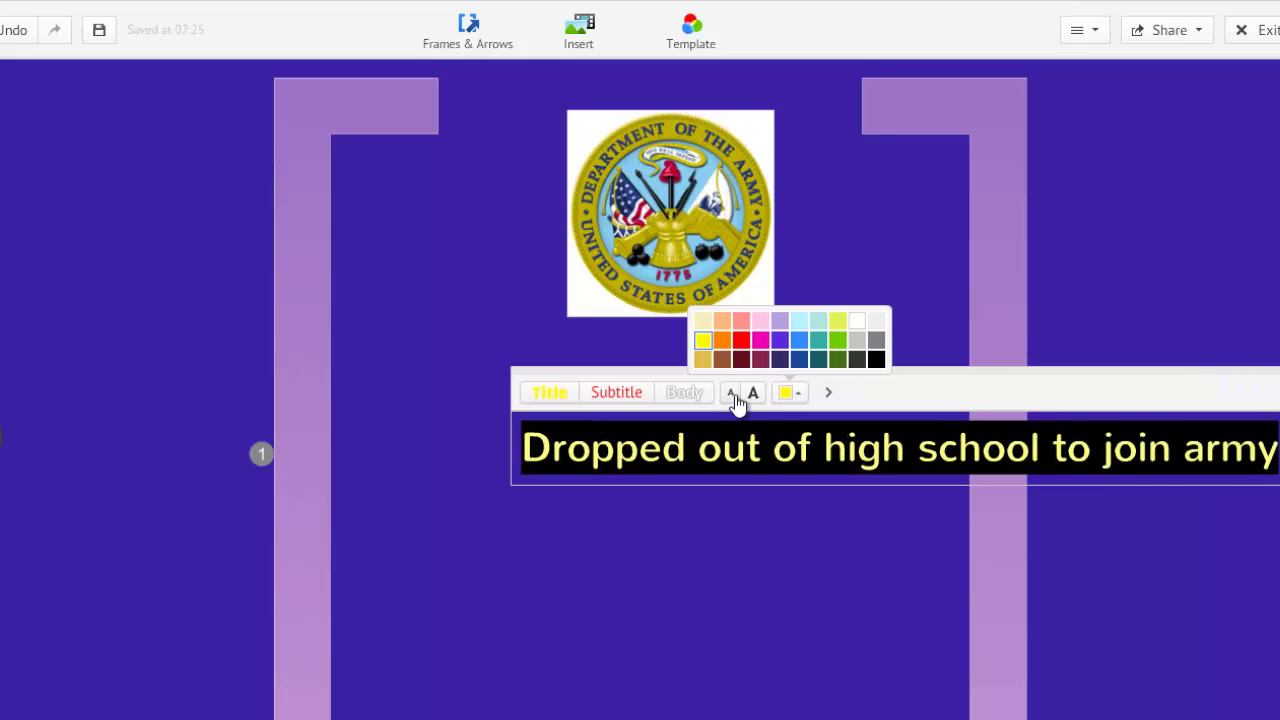
{"action": "left_click", "coordinate": [732, 399]}
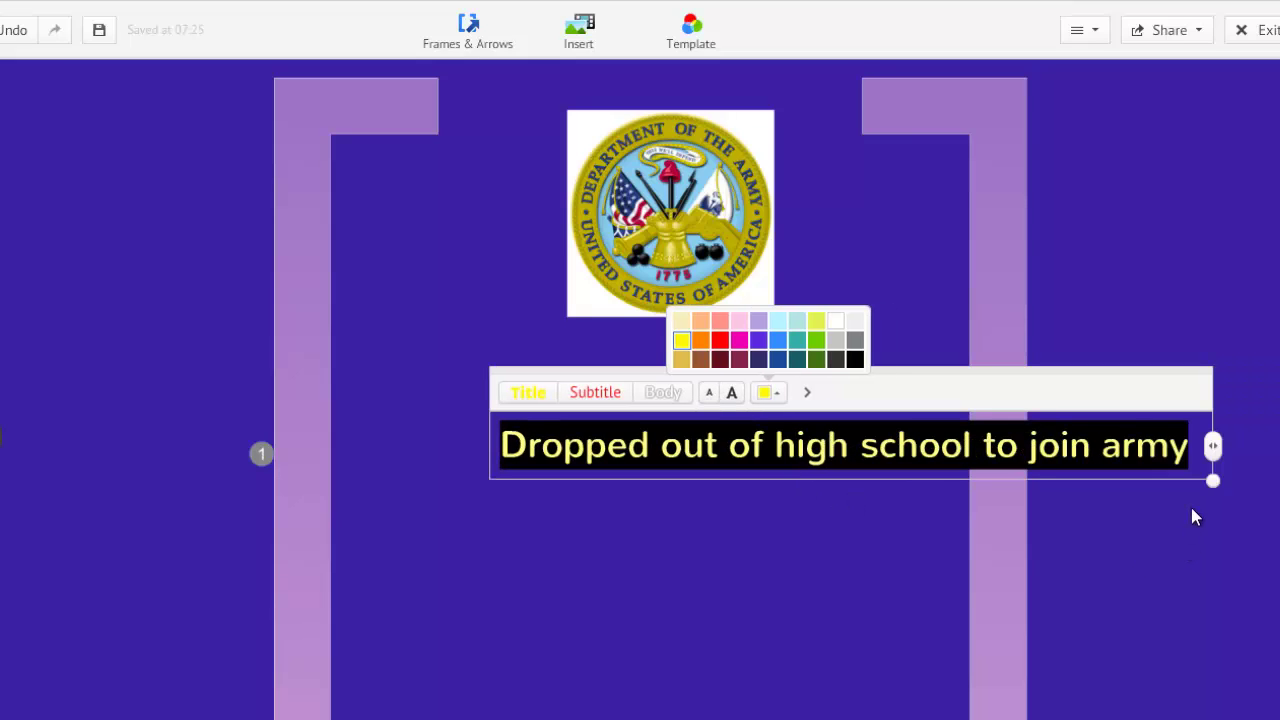
{"action": "left_click_drag", "start_coordinate": [1213, 482], "coordinate": [1092, 475]}
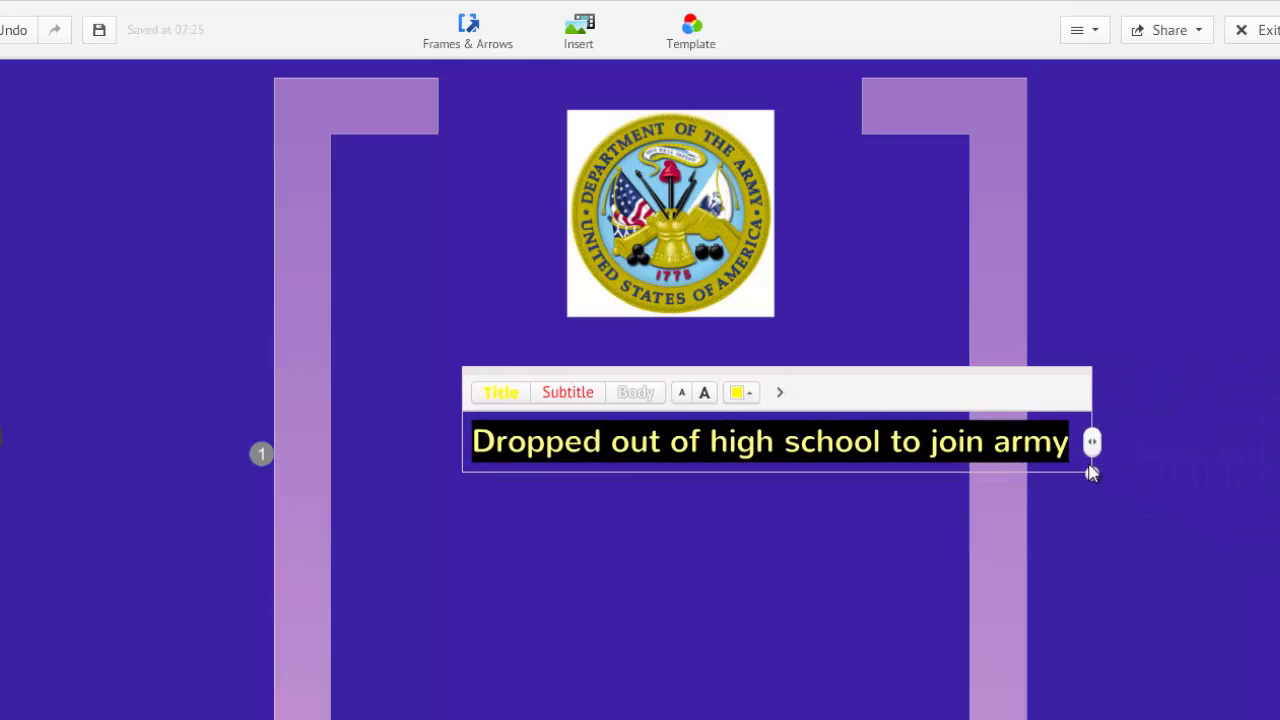
{"action": "left_click_drag", "start_coordinate": [1091, 443], "coordinate": [1134, 474]}
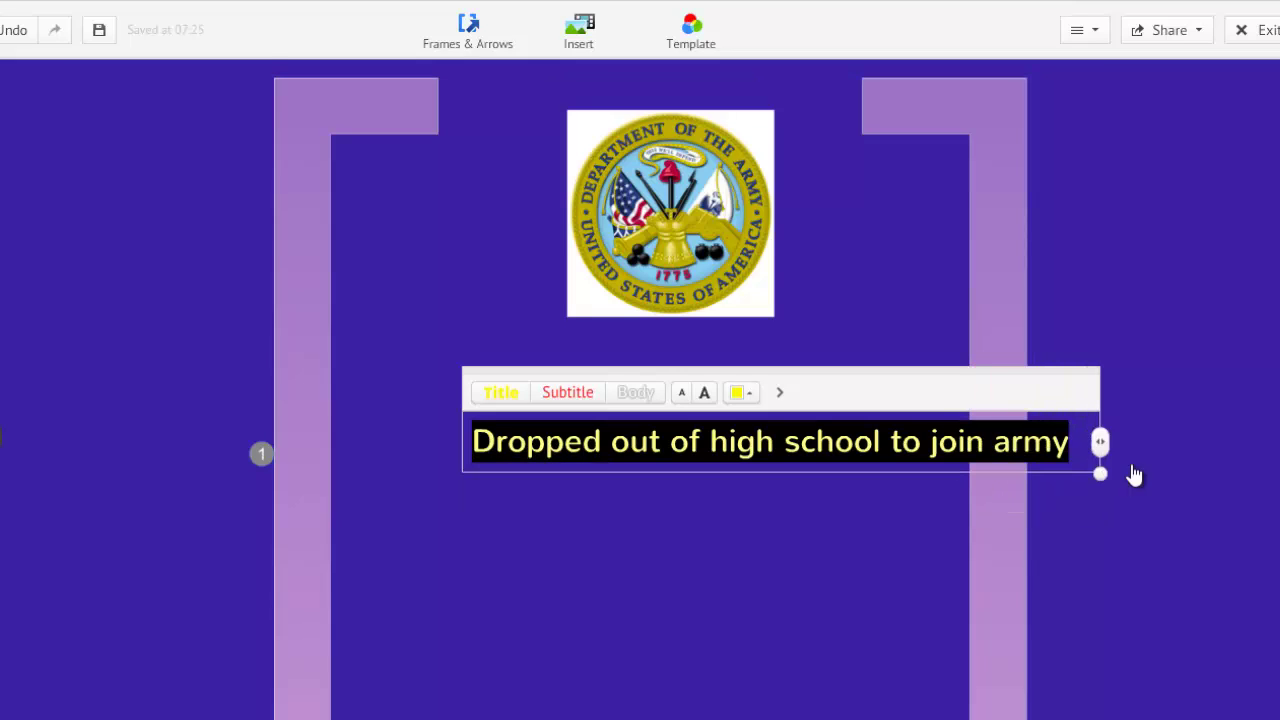
{"action": "left_click", "coordinate": [806, 536]}
{"action": "left_click", "coordinate": [815, 452]}
{"action": "left_click_drag", "start_coordinate": [766, 449], "coordinate": [650, 394]}
{"action": "left_click", "coordinate": [379, 500]}
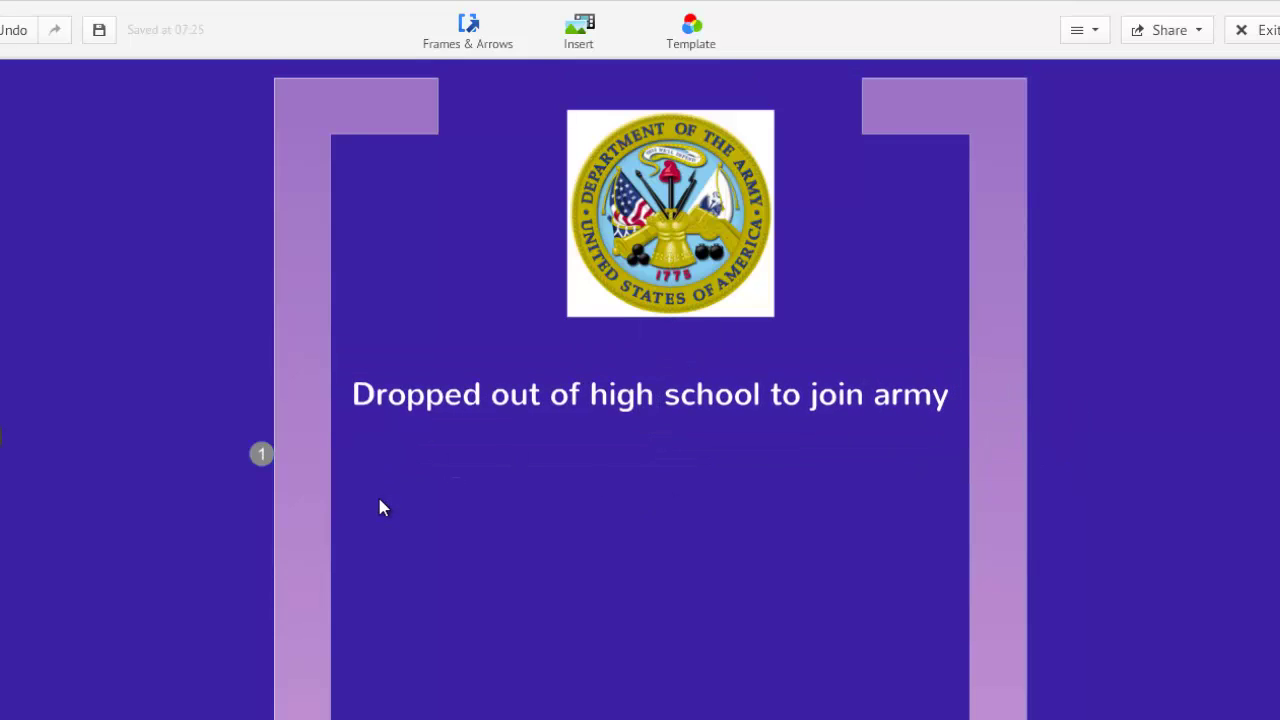
- Add a second text box 'Rejected for being underage.' and re-colour the first line yellow
{"action": "left_click", "coordinate": [379, 500]}
{"action": "type", "text": "Rejected for being underage"}
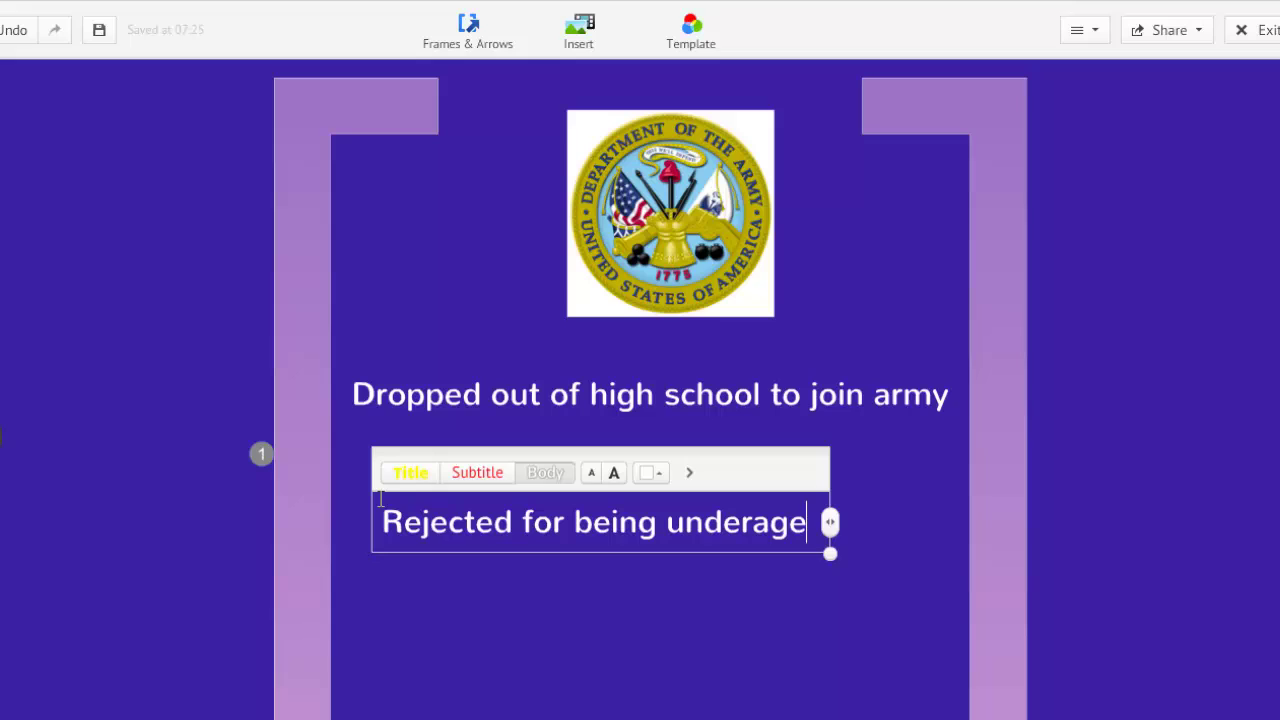
{"action": "type", "text": "."}
{"action": "left_click", "coordinate": [605, 392]}
{"action": "left_click_drag", "start_coordinate": [345, 400], "coordinate": [950, 395]}
{"action": "left_click", "coordinate": [620, 344]}
{"action": "left_click", "coordinate": [534, 299]}
{"action": "left_click", "coordinate": [886, 543]}
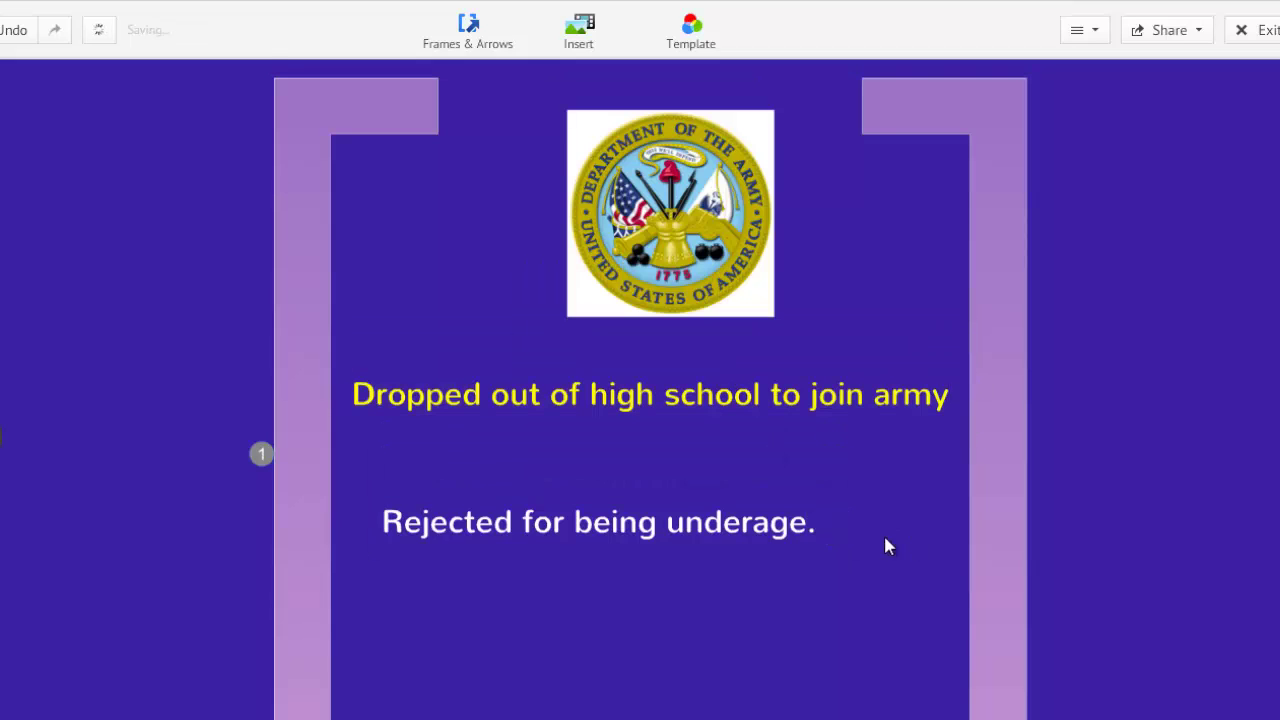
- Make 'Rejected for being underage.' yellow and move it just below the first line
{"action": "left_click", "coordinate": [597, 514]}
{"action": "left_click", "coordinate": [597, 514]}
{"action": "left_click", "coordinate": [606, 590]}
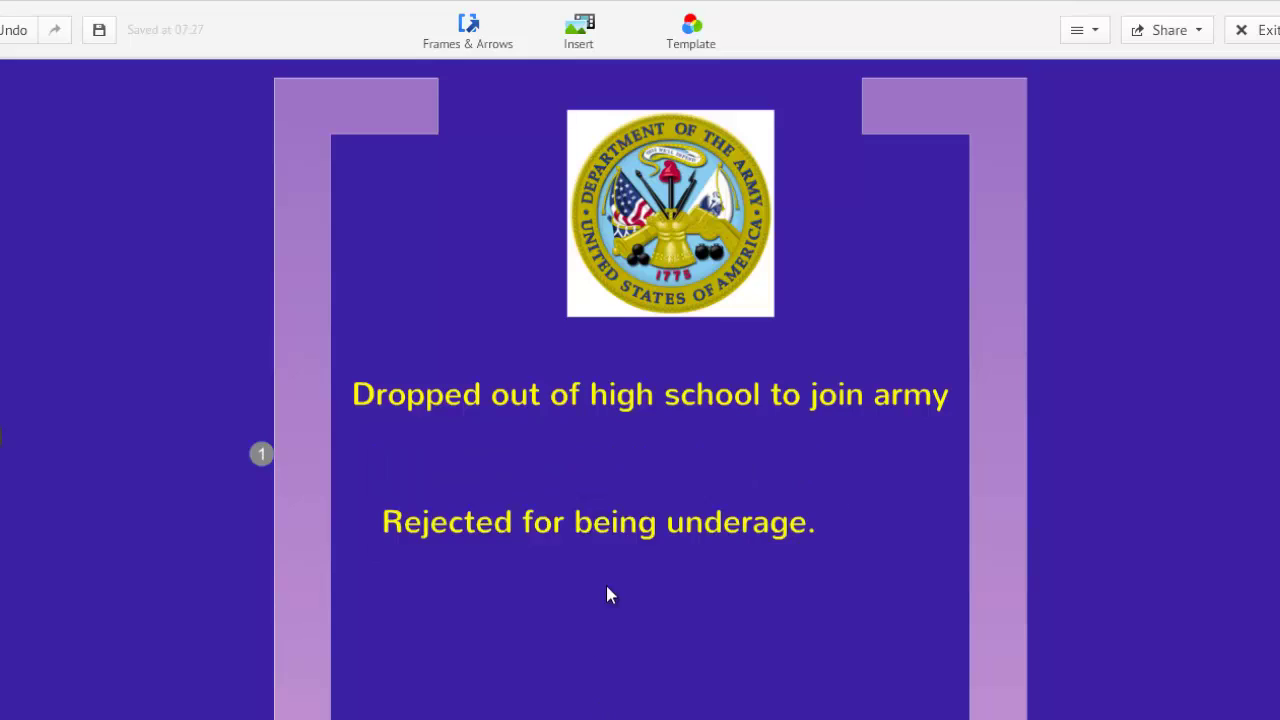
{"action": "left_click", "coordinate": [600, 514]}
{"action": "left_click_drag", "start_coordinate": [600, 514], "coordinate": [650, 471]}
{"action": "left_click", "coordinate": [650, 617]}
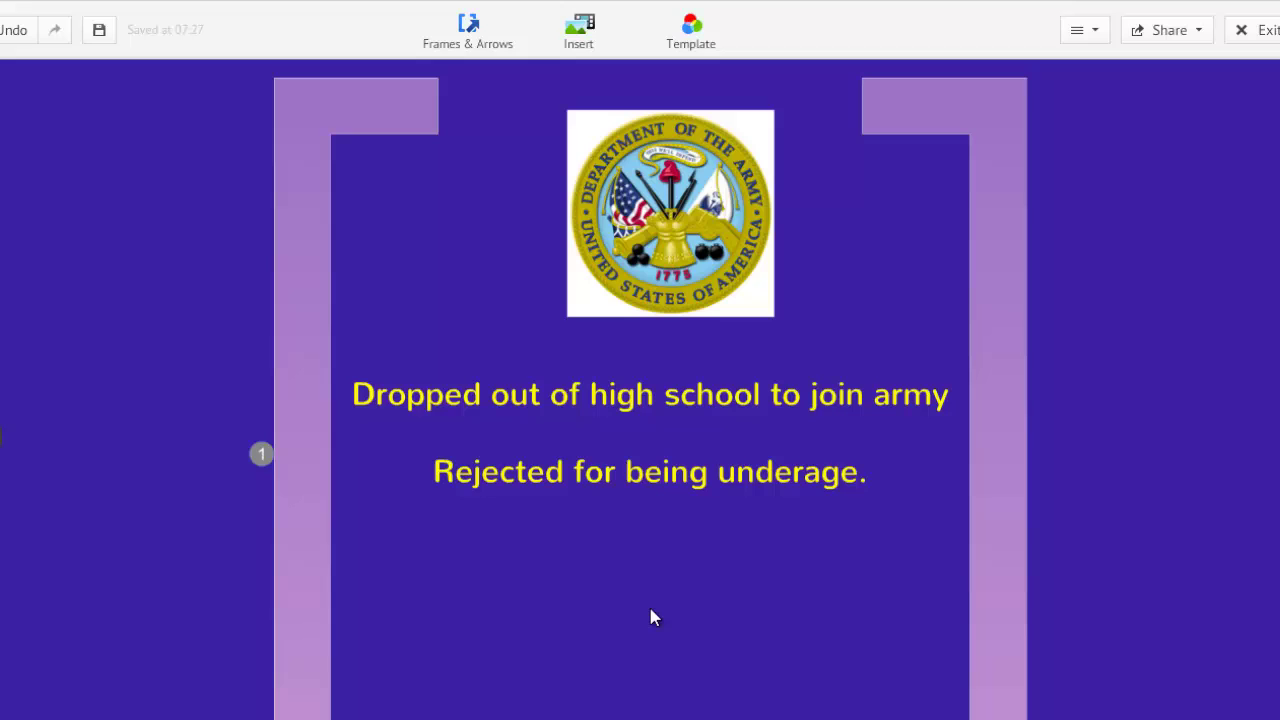
- Draw a rectangle frame from Frames & Arrows around both yellow text lines
{"action": "left_click", "coordinate": [490, 32]}
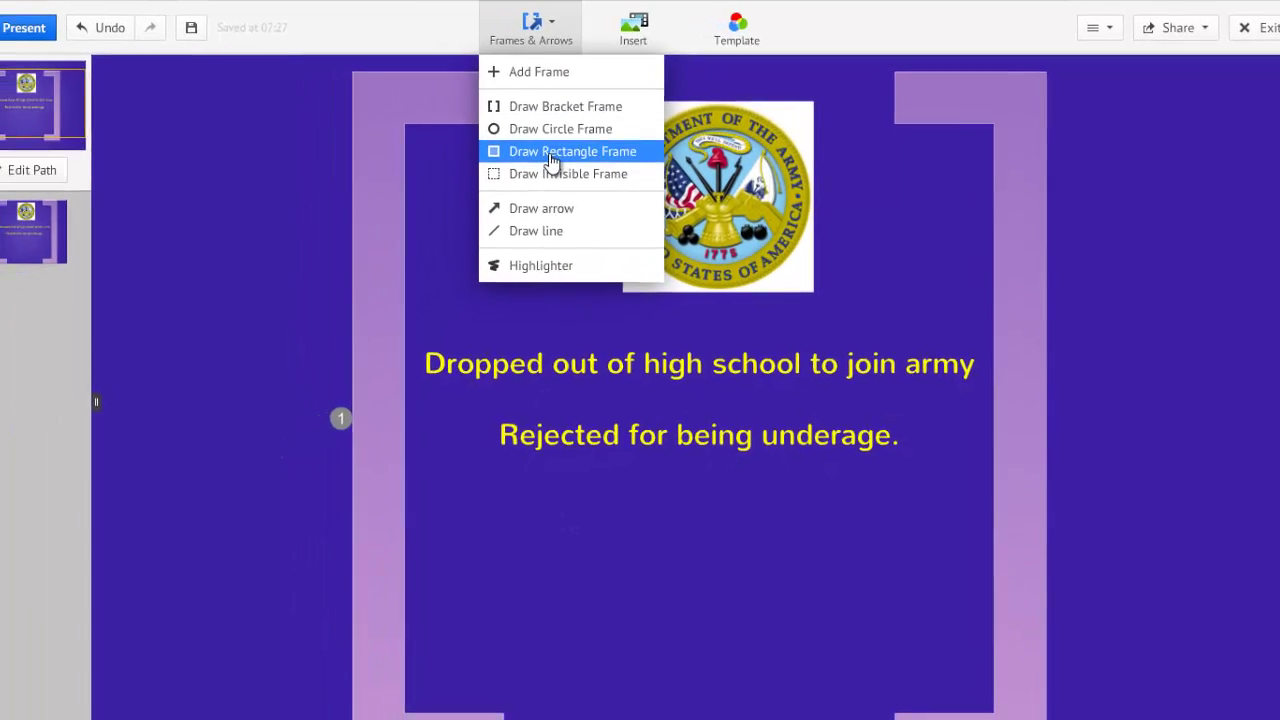
{"action": "left_click", "coordinate": [510, 163]}
{"action": "mouse_move", "coordinate": [441, 317]}
{"action": "left_mouse_down"}
{"action": "mouse_move", "coordinate": [626, 470]}
{"action": "mouse_move", "coordinate": [958, 487]}
{"action": "mouse_move", "coordinate": [999, 472]}
{"action": "left_mouse_up"}
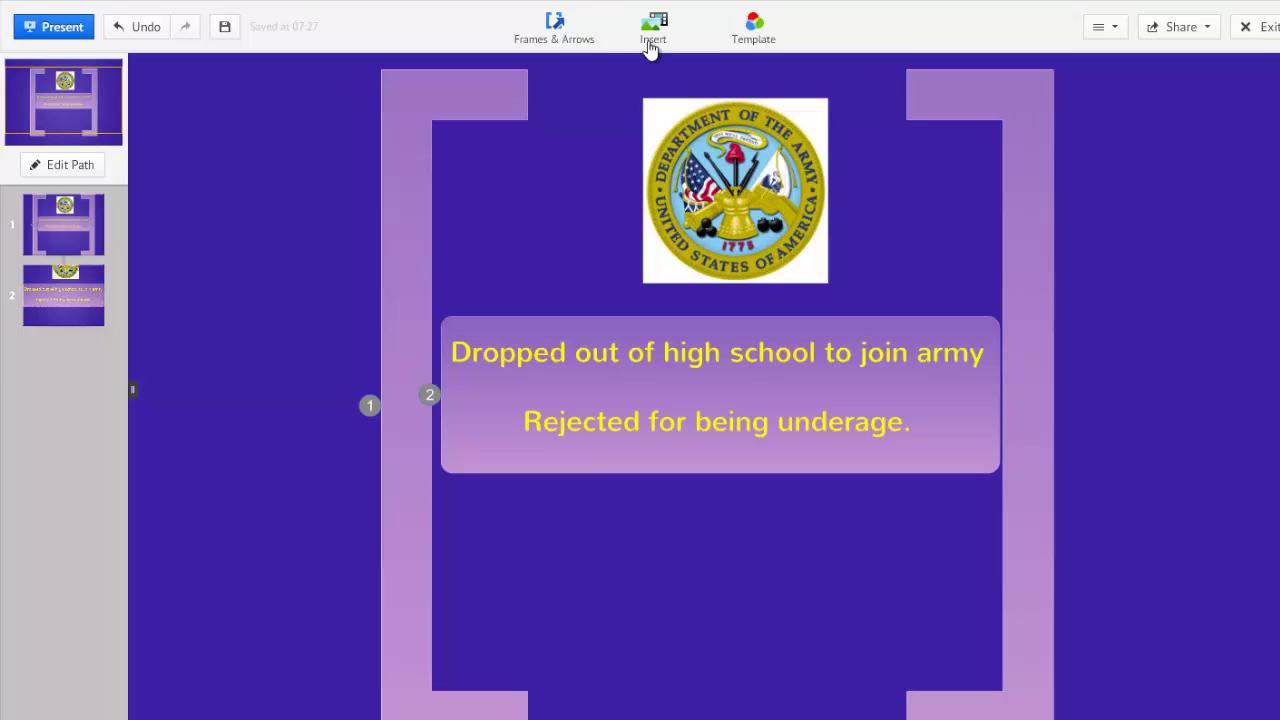
- Upload the soldier photo, shrink it, and place it at the frame's bottom centre below the text
{"action": "left_click", "coordinate": [677, 32]}
{"action": "left_click", "coordinate": [673, 70]}
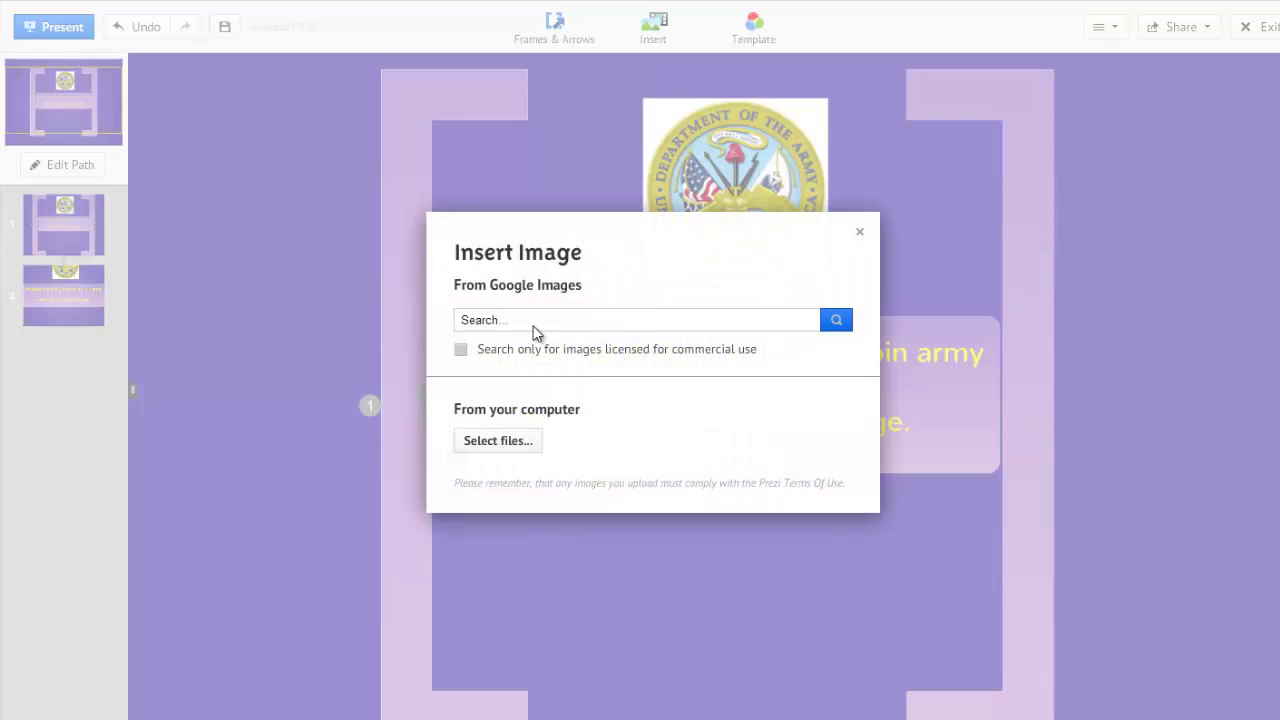
{"action": "left_click", "coordinate": [465, 441]}
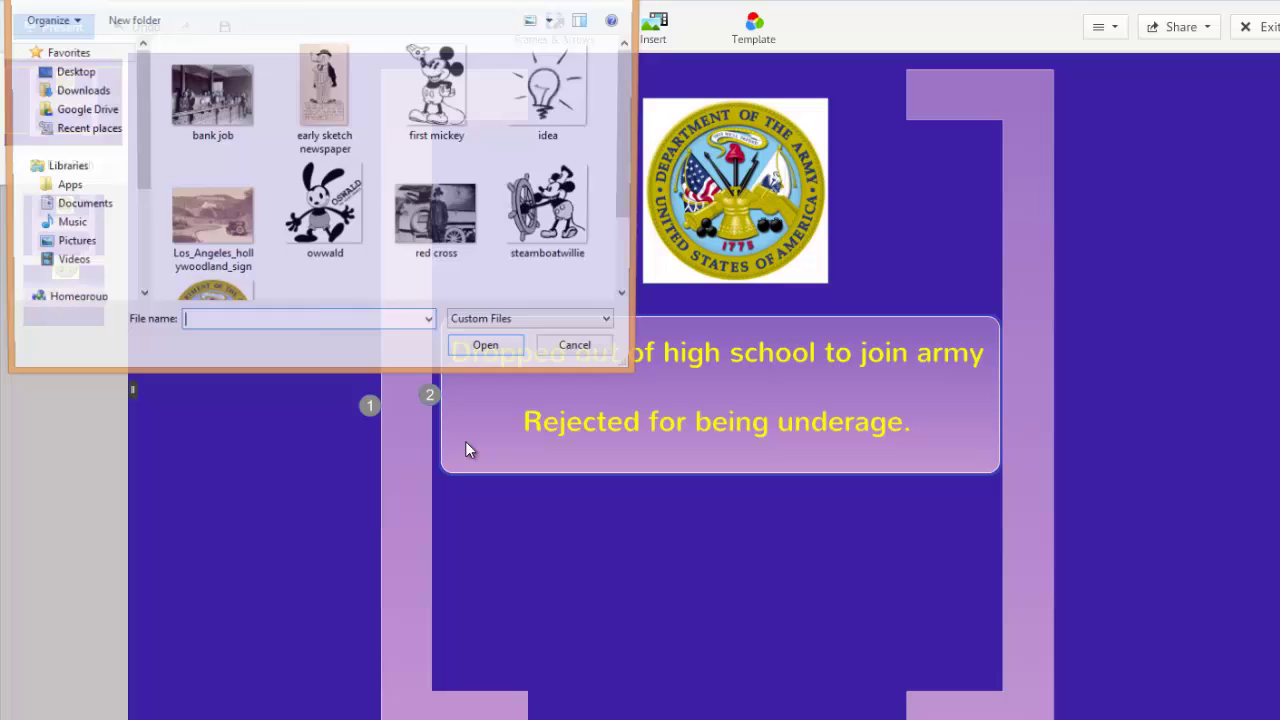
{"action": "left_click", "coordinate": [438, 215]}
{"action": "left_click", "coordinate": [489, 350]}
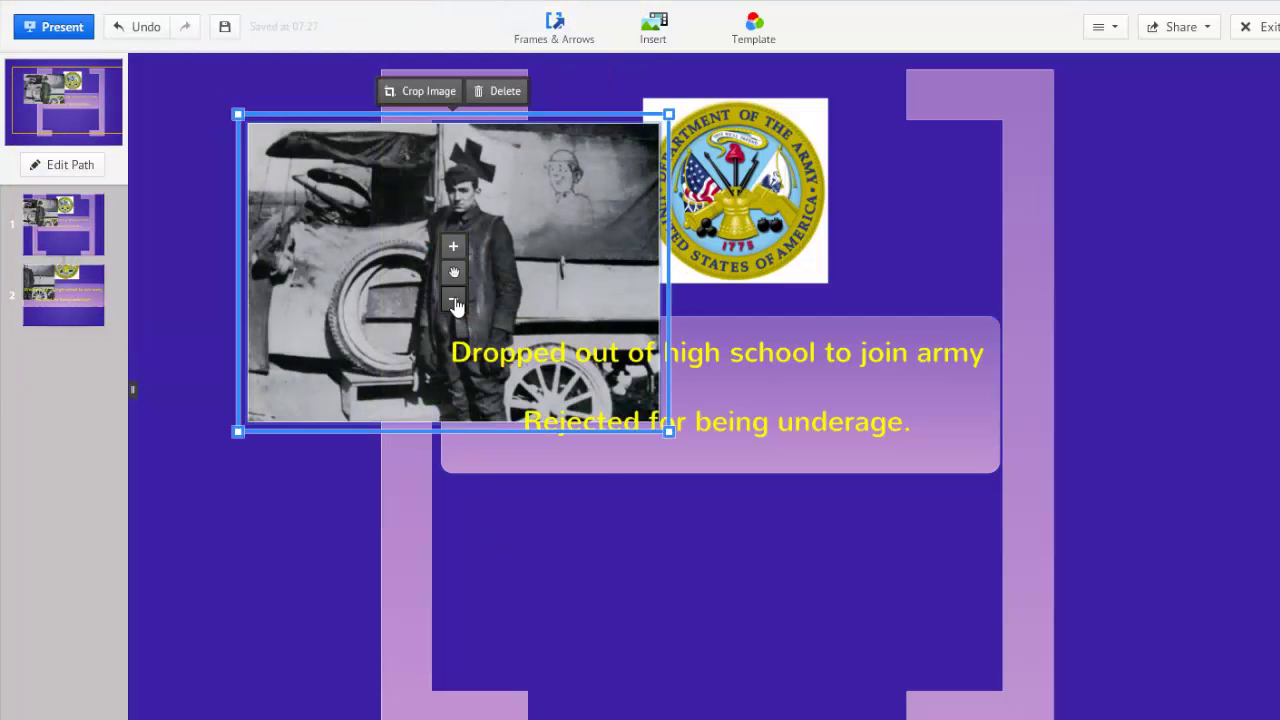
{"action": "left_click", "coordinate": [453, 298]}
{"action": "left_click_drag", "start_coordinate": [455, 280], "coordinate": [723, 617]}
- Draw a downward arrow from the text box to the soldier photo and colour it red
{"action": "left_click", "coordinate": [582, 30]}
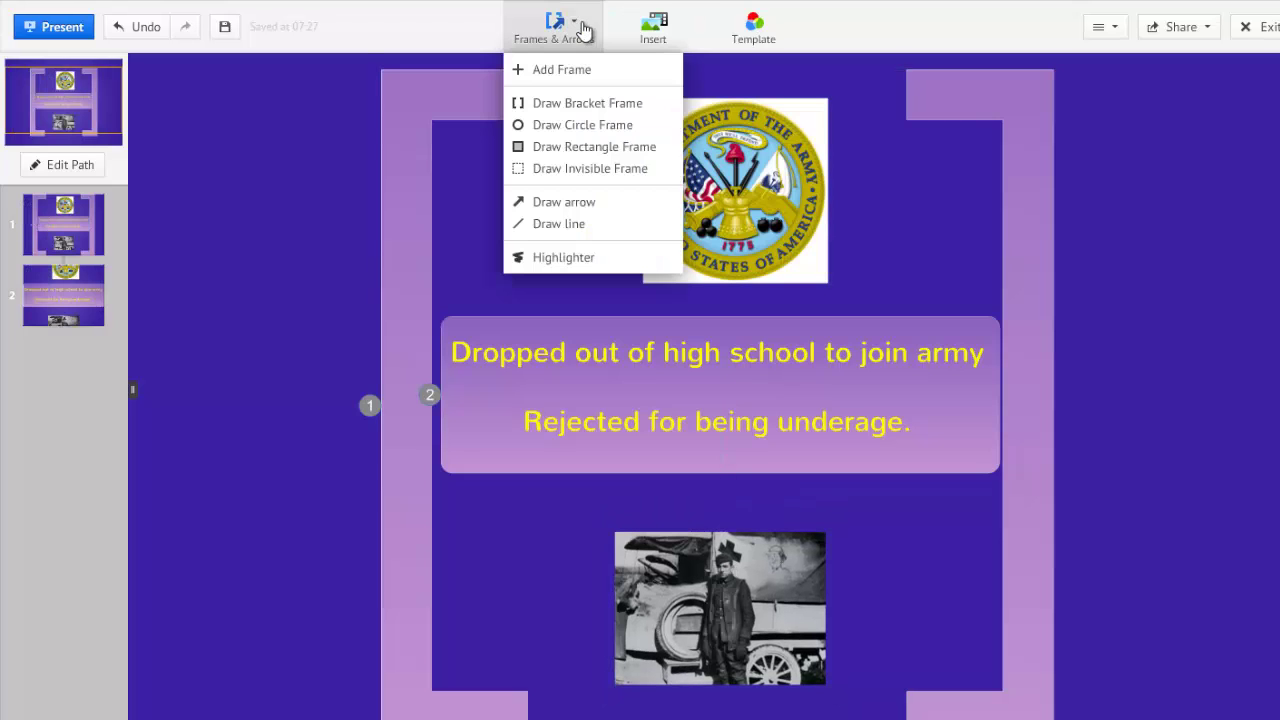
{"action": "left_click", "coordinate": [573, 202]}
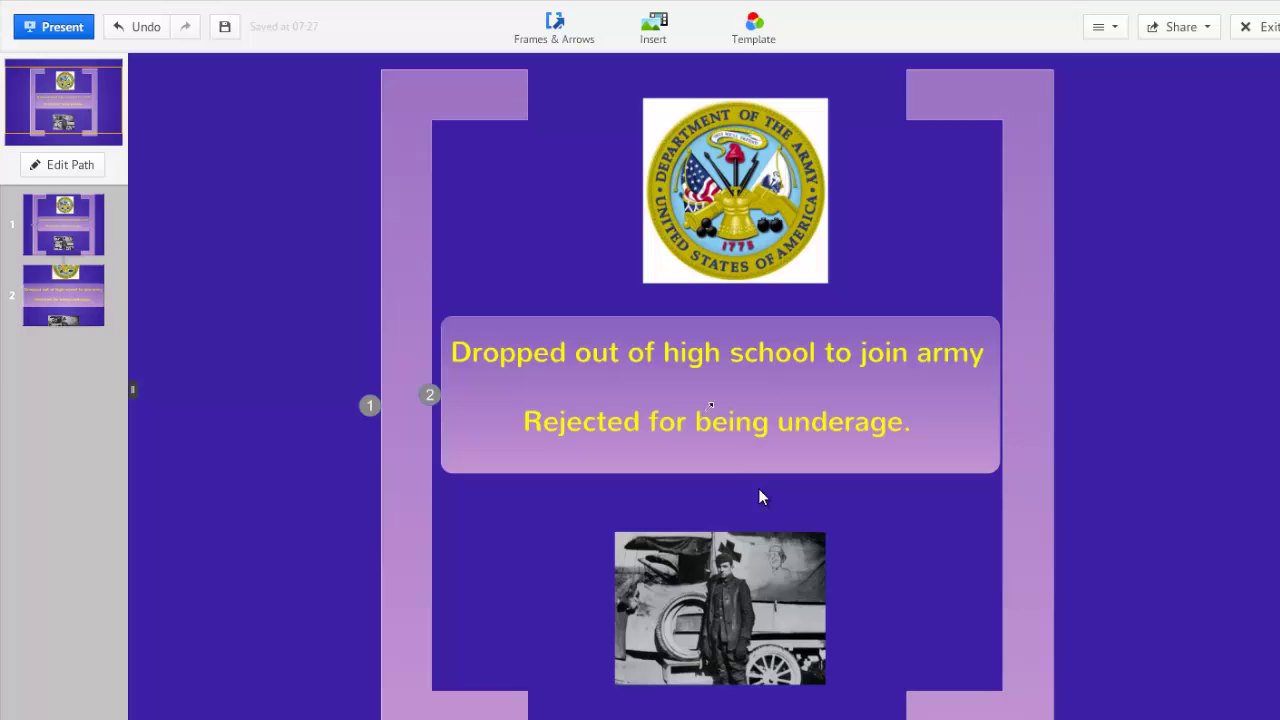
{"action": "left_click_drag", "start_coordinate": [713, 450], "coordinate": [713, 540]}
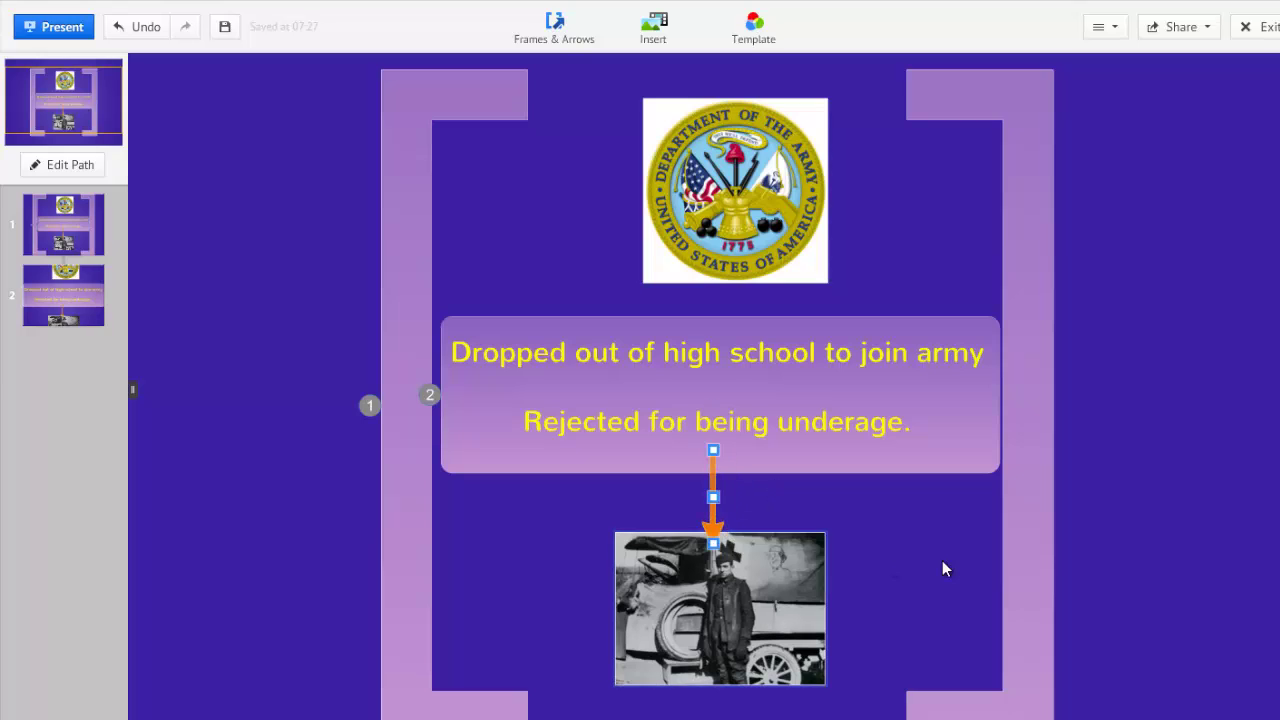
{"action": "left_click", "coordinate": [690, 420]}
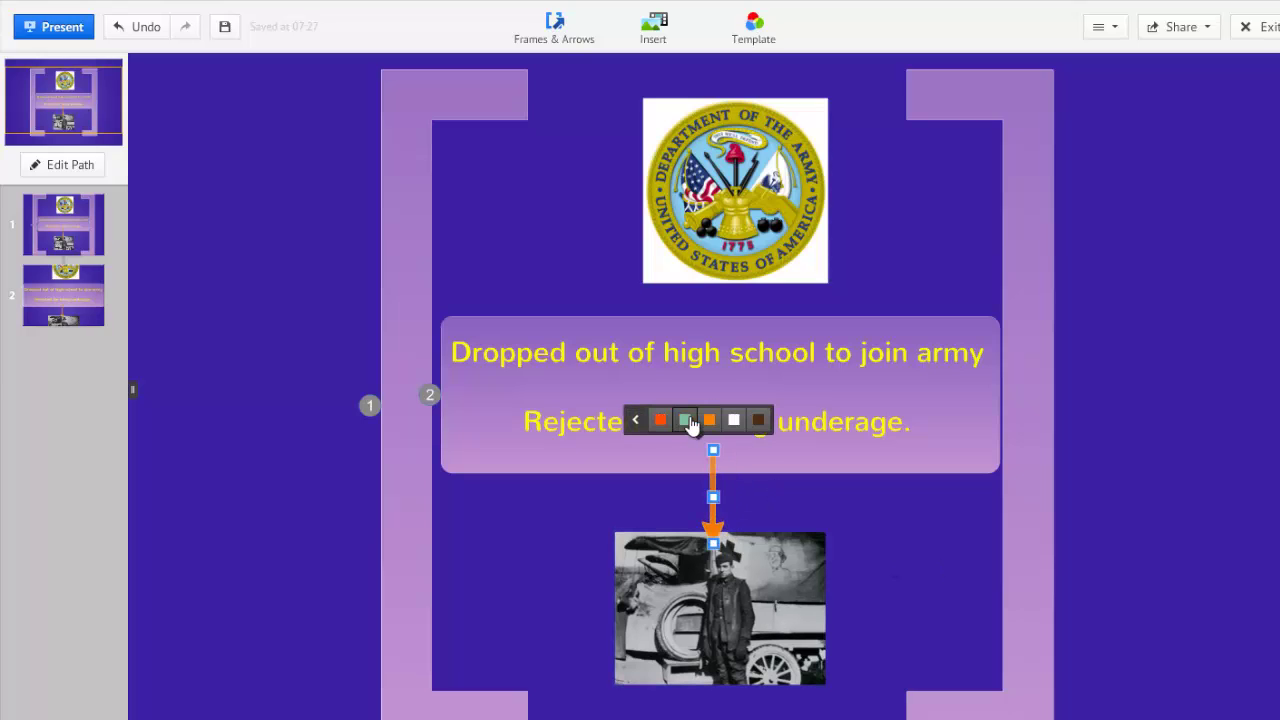
{"action": "left_click", "coordinate": [661, 420]}
{"action": "left_click", "coordinate": [965, 588]}
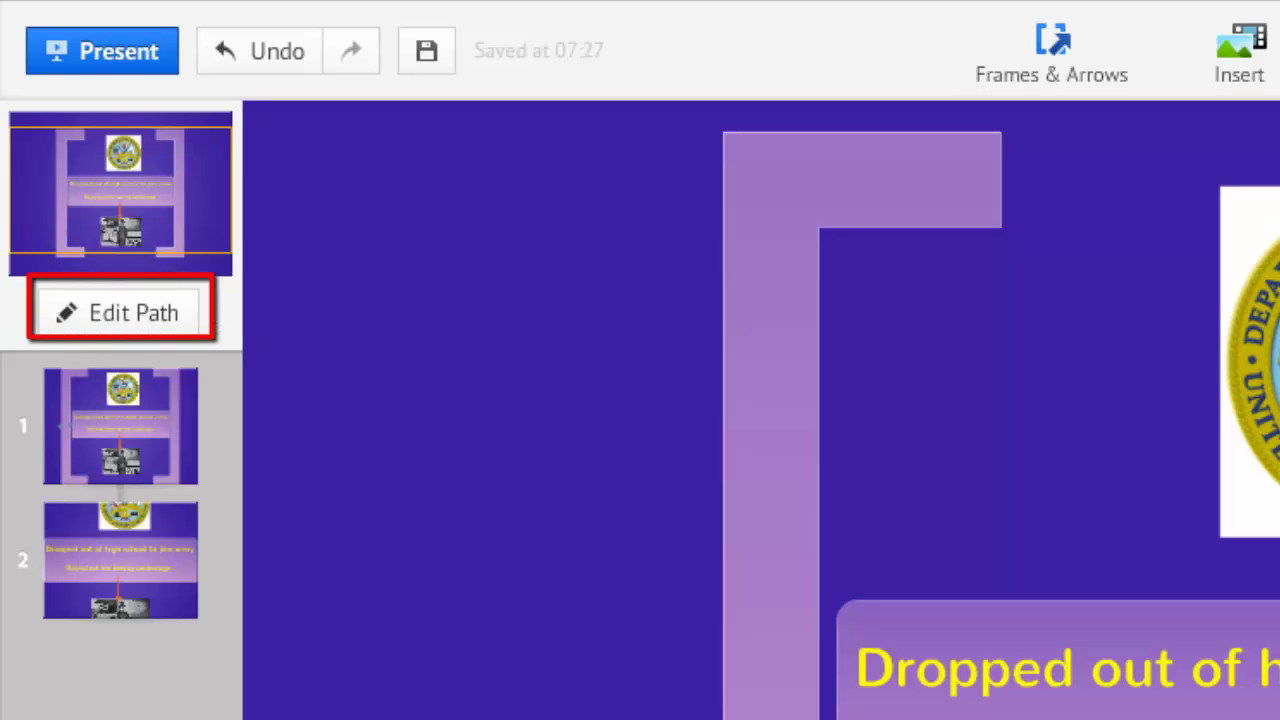
- Add the text box, arrow and photo to the path, drop the duplicate step, and move the seal to step 2
{"action": "left_click", "coordinate": [180, 316]}
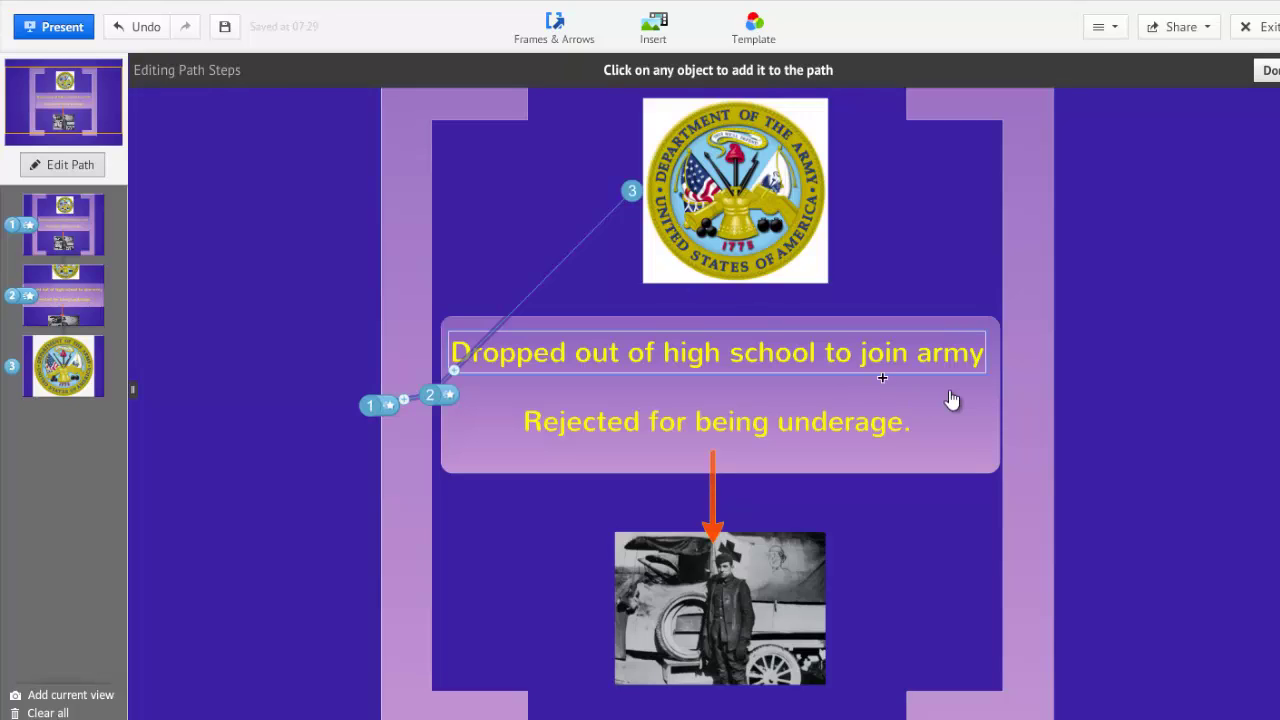
{"action": "left_click", "coordinate": [992, 344]}
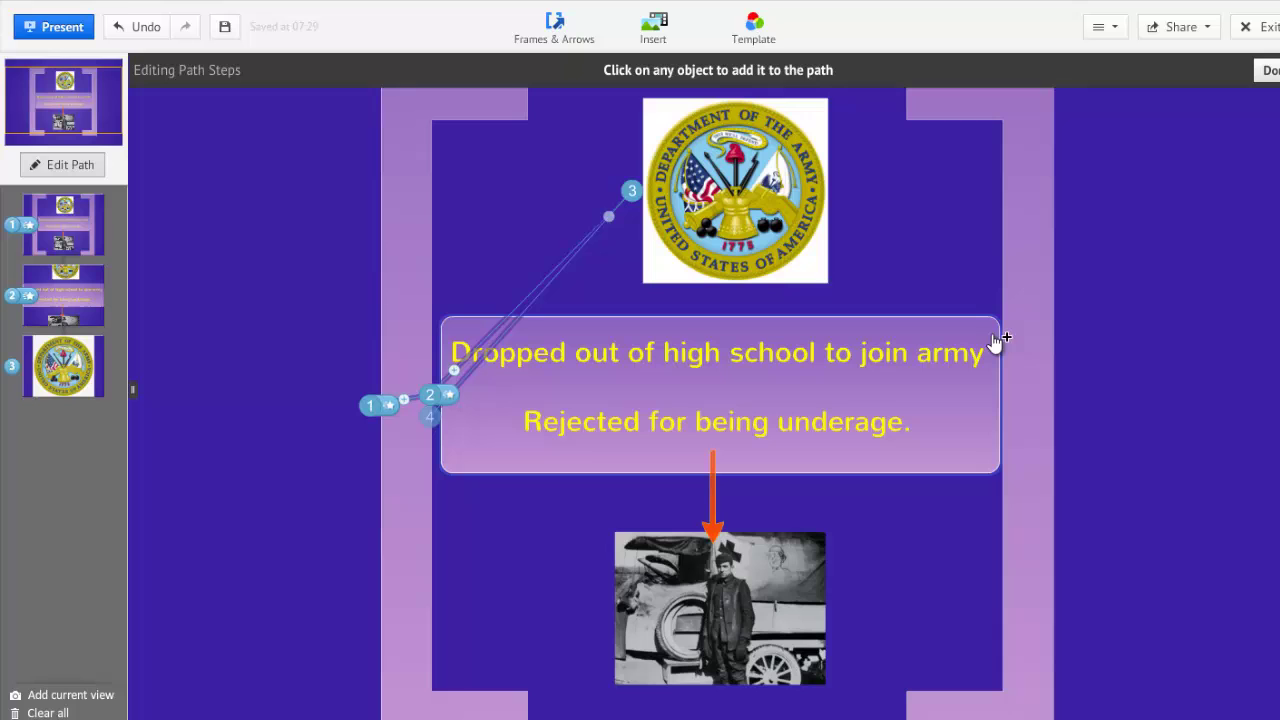
{"action": "left_click", "coordinate": [995, 337]}
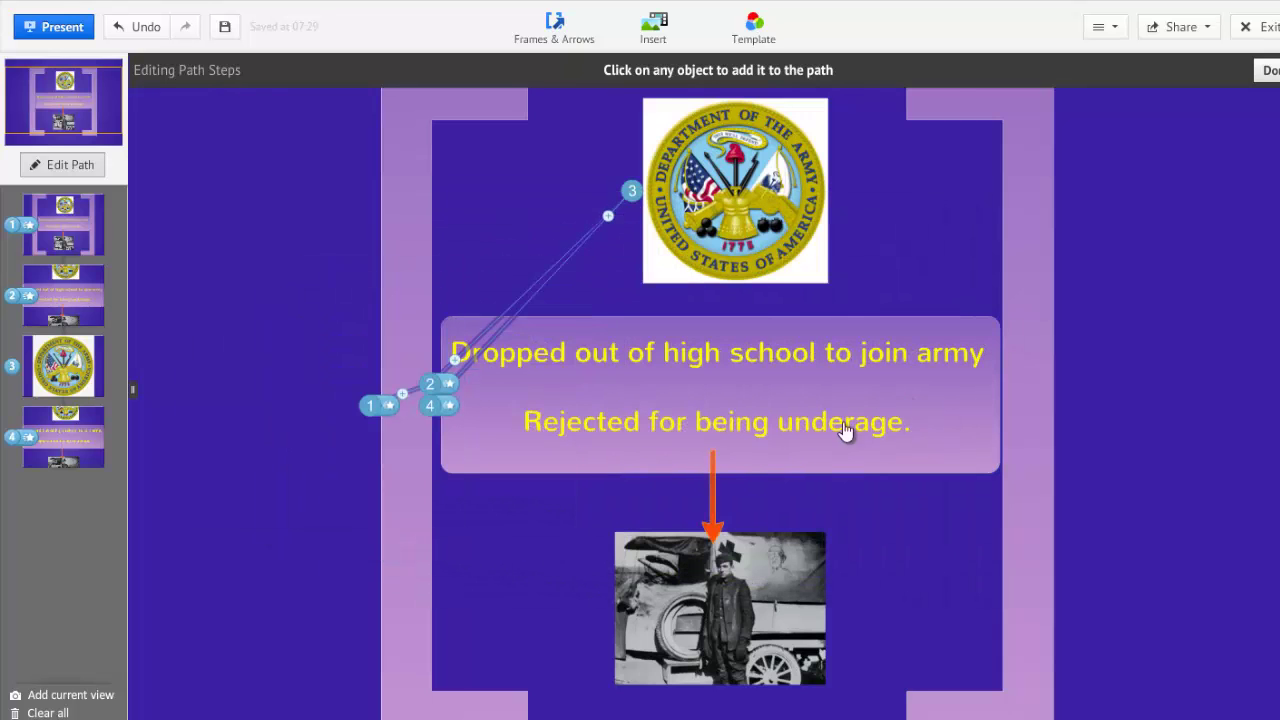
{"action": "left_click", "coordinate": [715, 492]}
{"action": "left_click", "coordinate": [763, 600]}
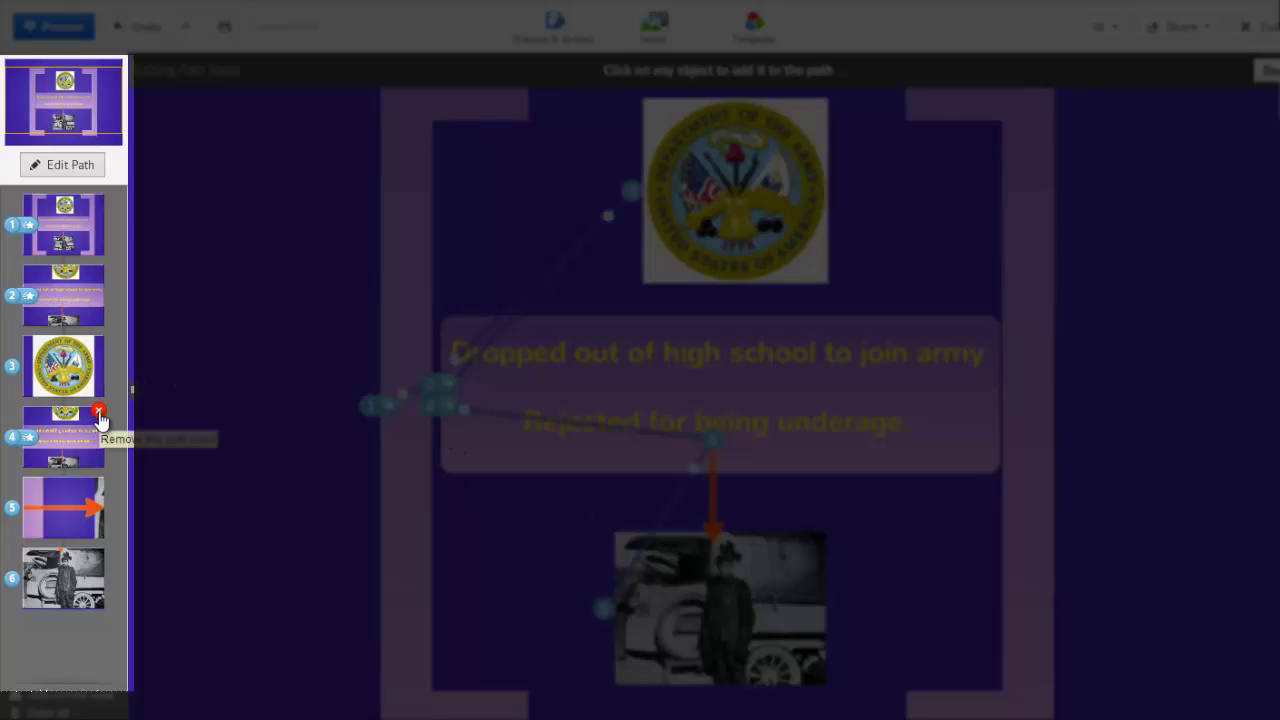
{"action": "left_click", "coordinate": [99, 411]}
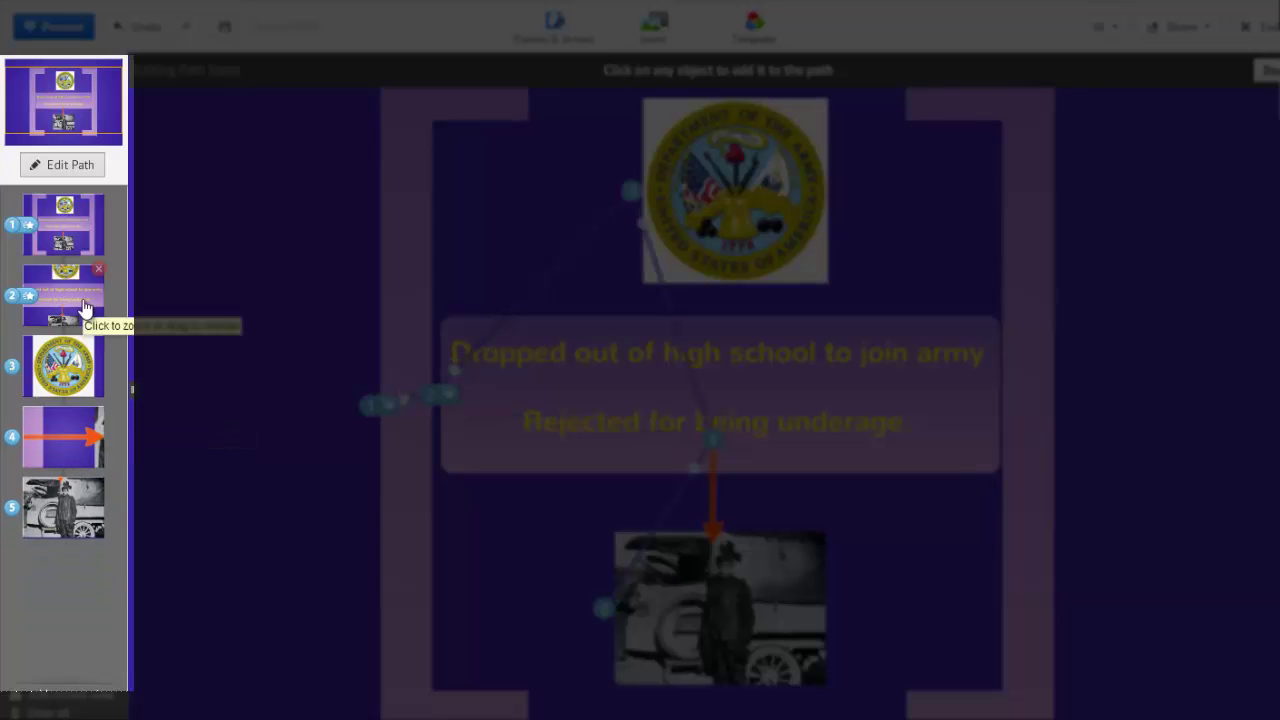
{"action": "left_click_drag", "start_coordinate": [80, 360], "coordinate": [58, 298]}
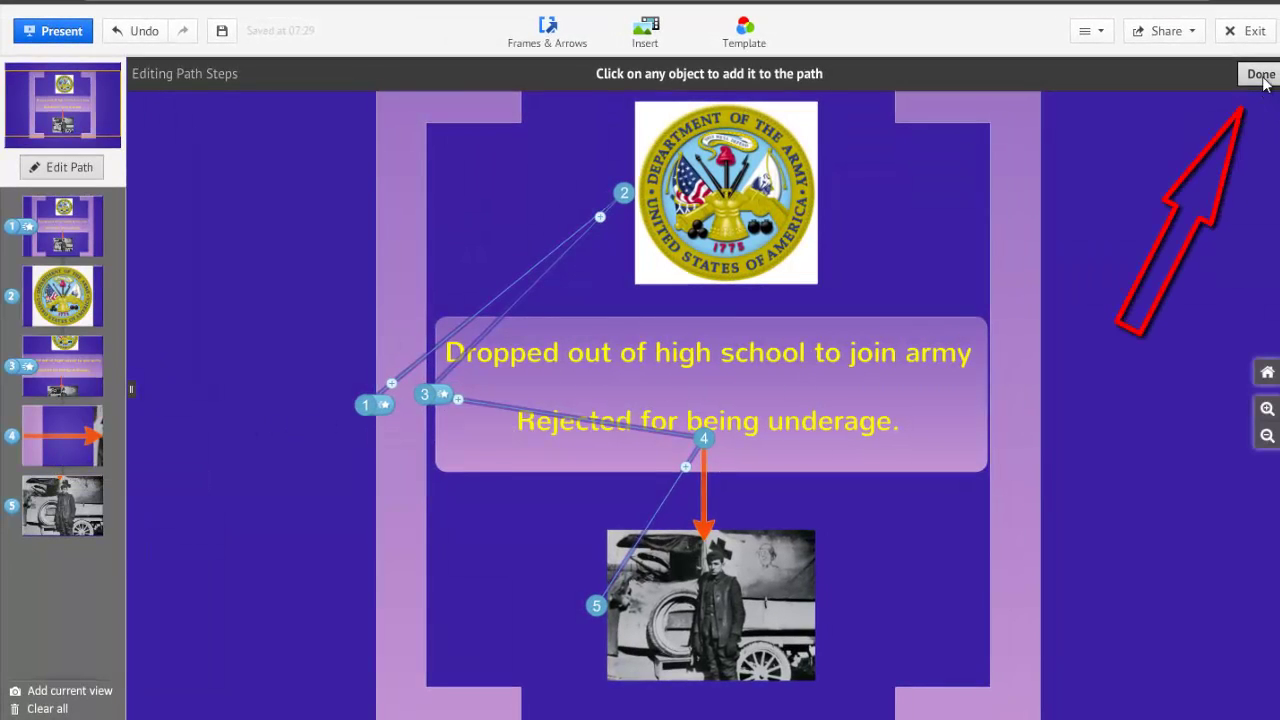
- Close path editing and run a full-screen preview of the presentation
{"action": "left_click", "coordinate": [1261, 76]}
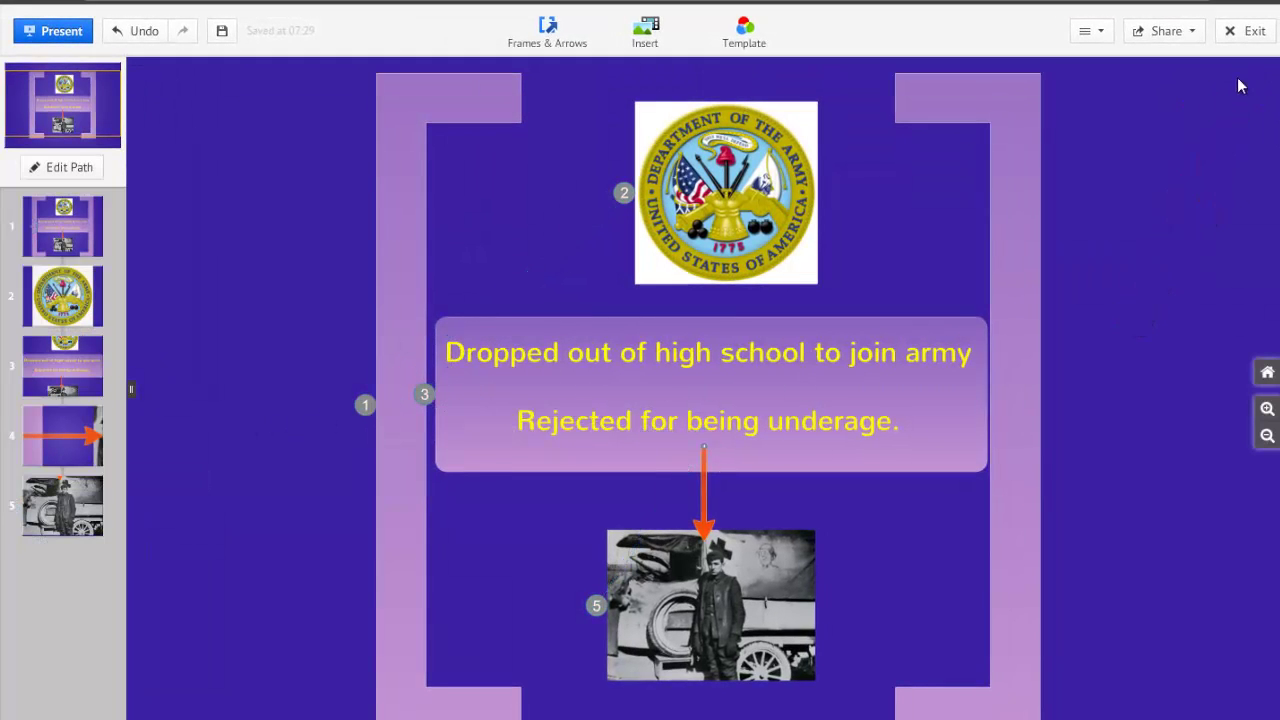
{"action": "left_click", "coordinate": [55, 35]}
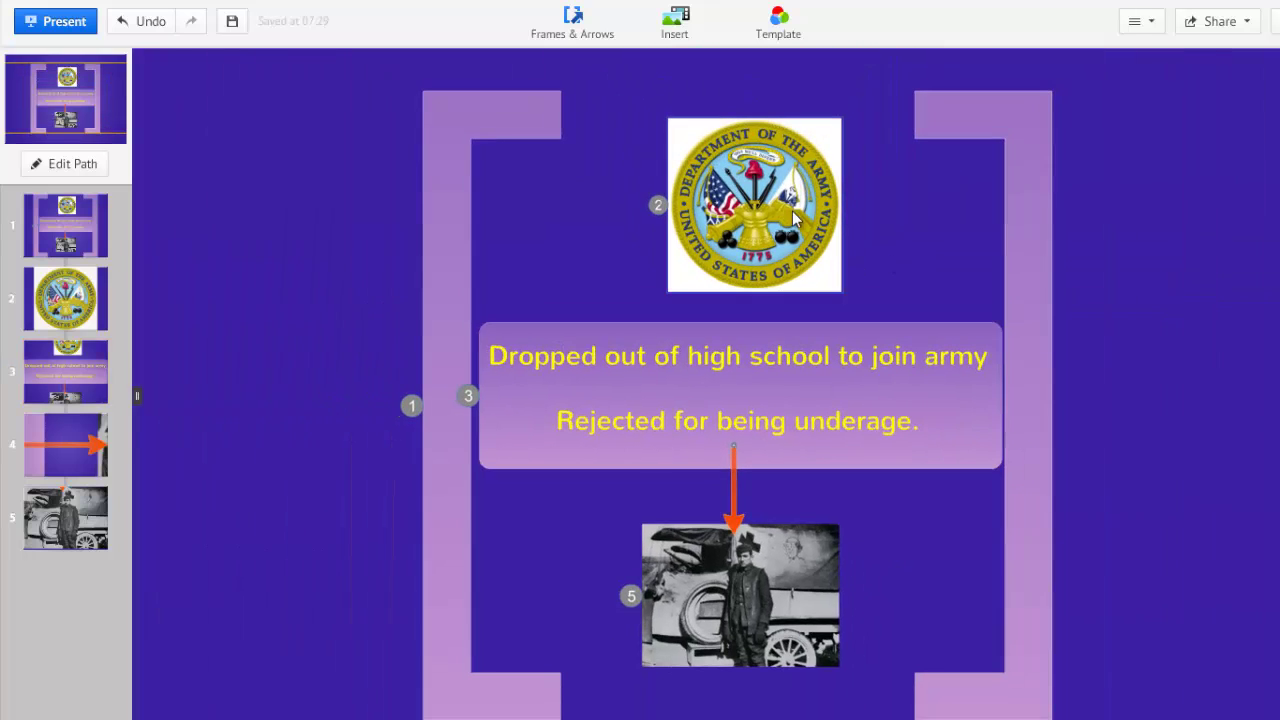
- Move the Army seal up, then shrink the text box and shift it slightly upward
{"action": "left_click", "coordinate": [755, 240]}
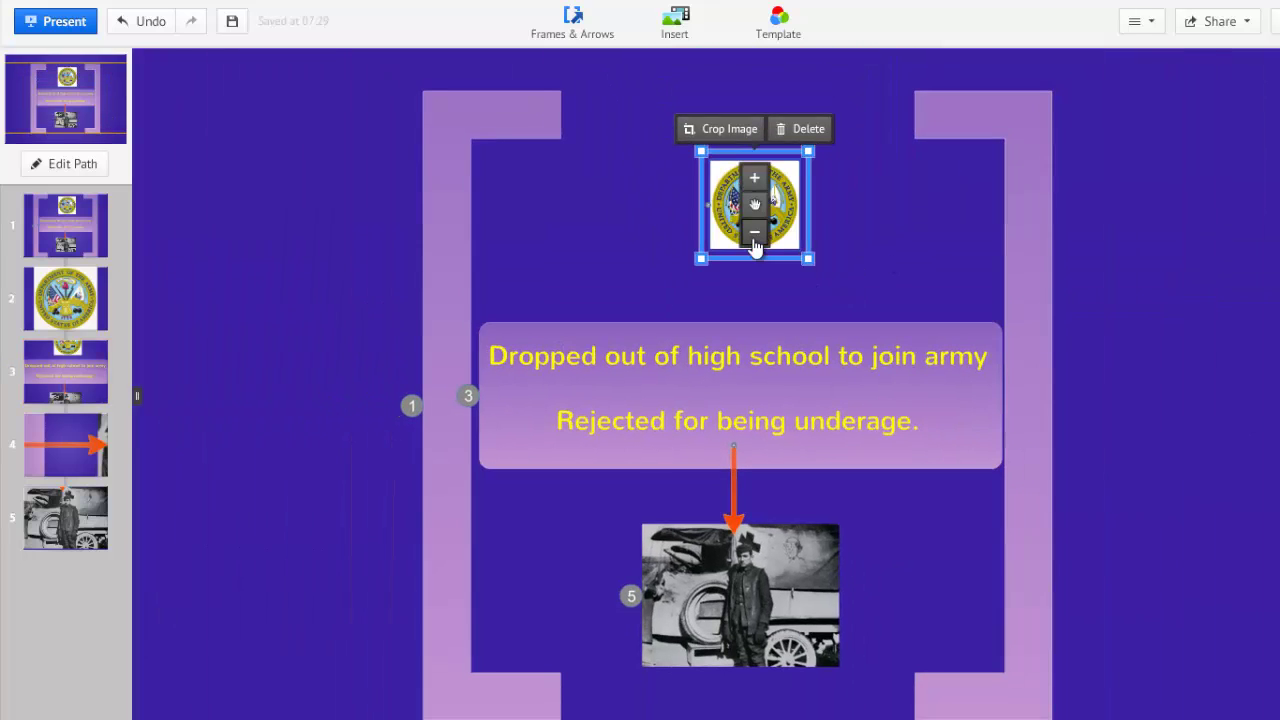
{"action": "left_click_drag", "start_coordinate": [755, 245], "coordinate": [741, 202]}
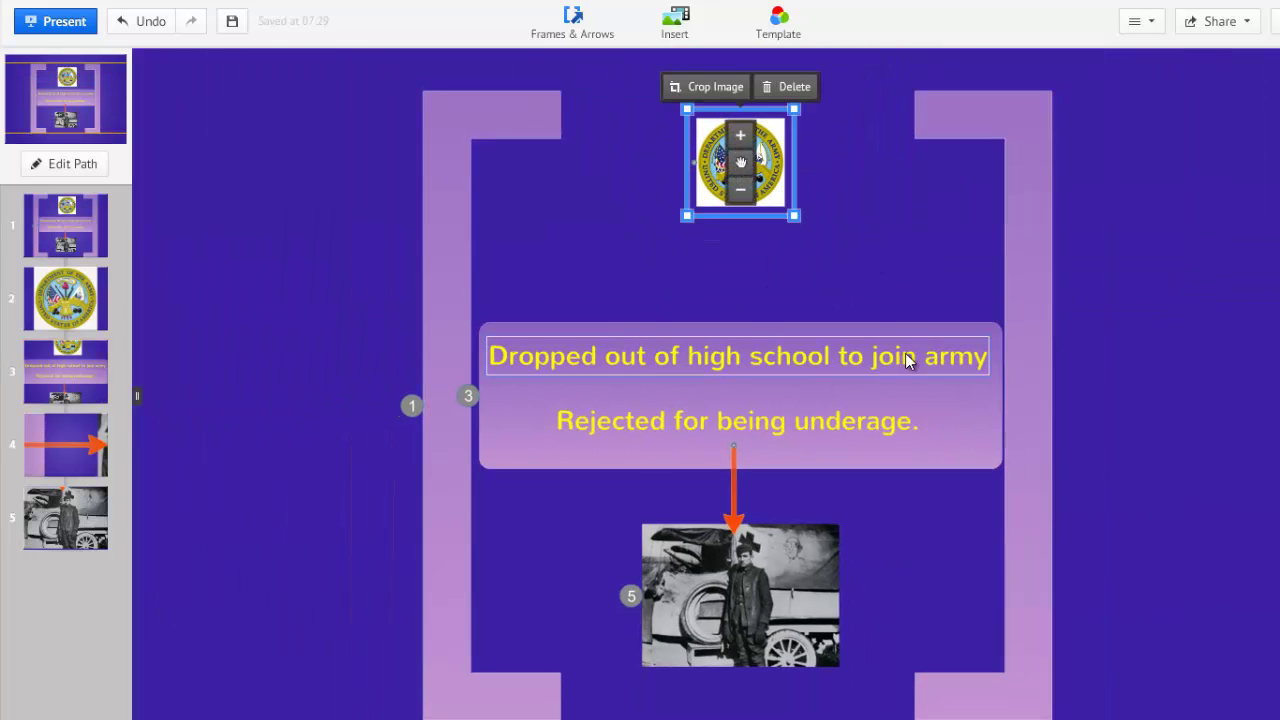
{"action": "left_click", "coordinate": [991, 345]}
{"action": "left_click", "coordinate": [740, 422]}
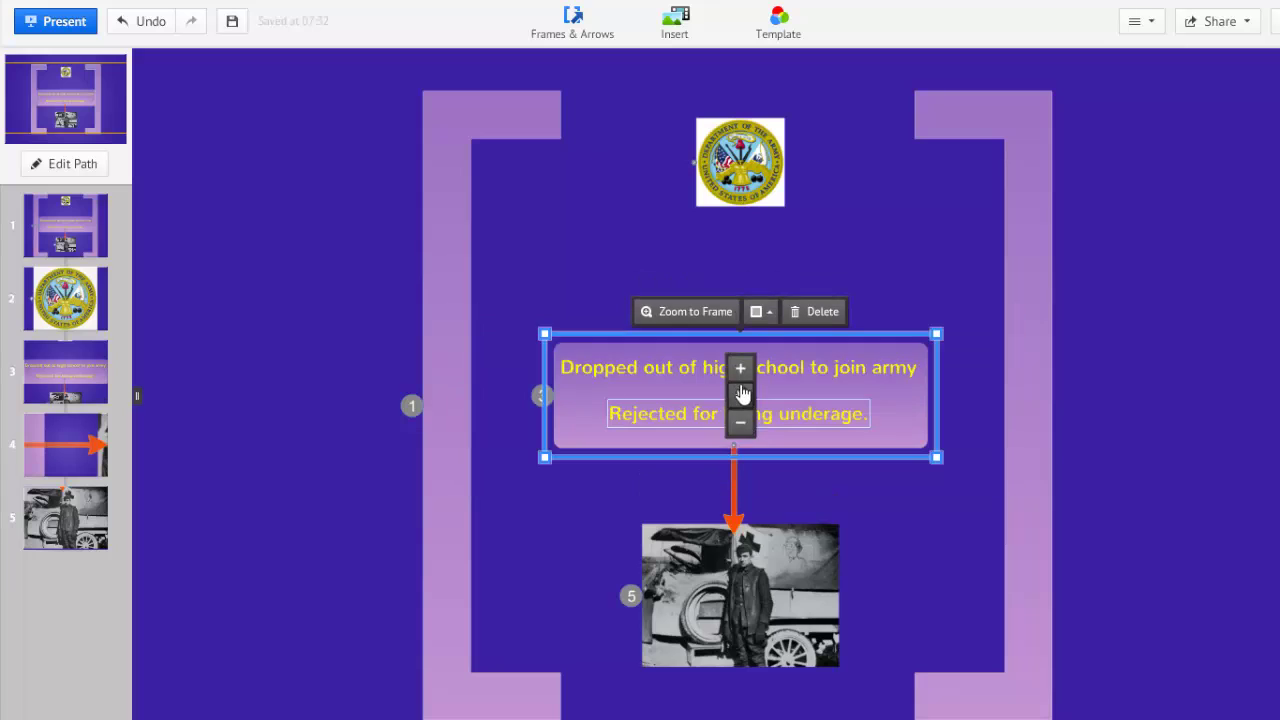
{"action": "left_click_drag", "start_coordinate": [741, 393], "coordinate": [735, 364]}
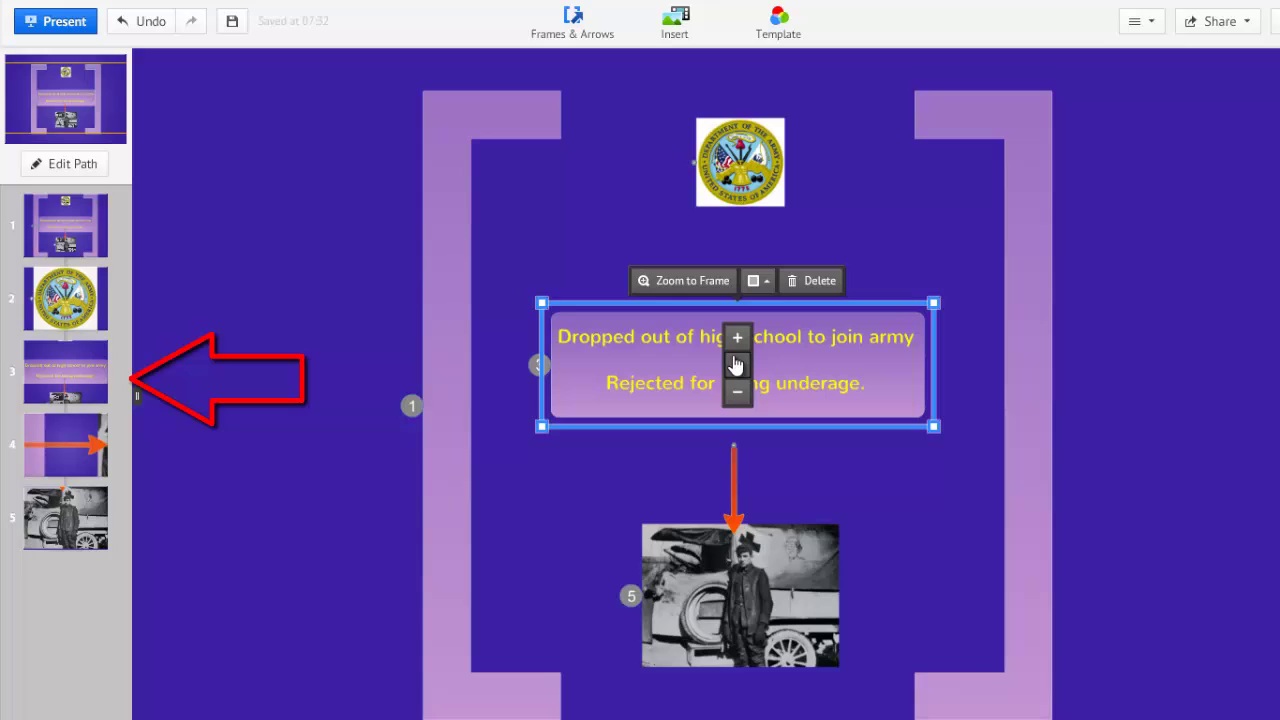
{"action": "left_click_drag", "start_coordinate": [737, 371], "coordinate": [737, 375]}
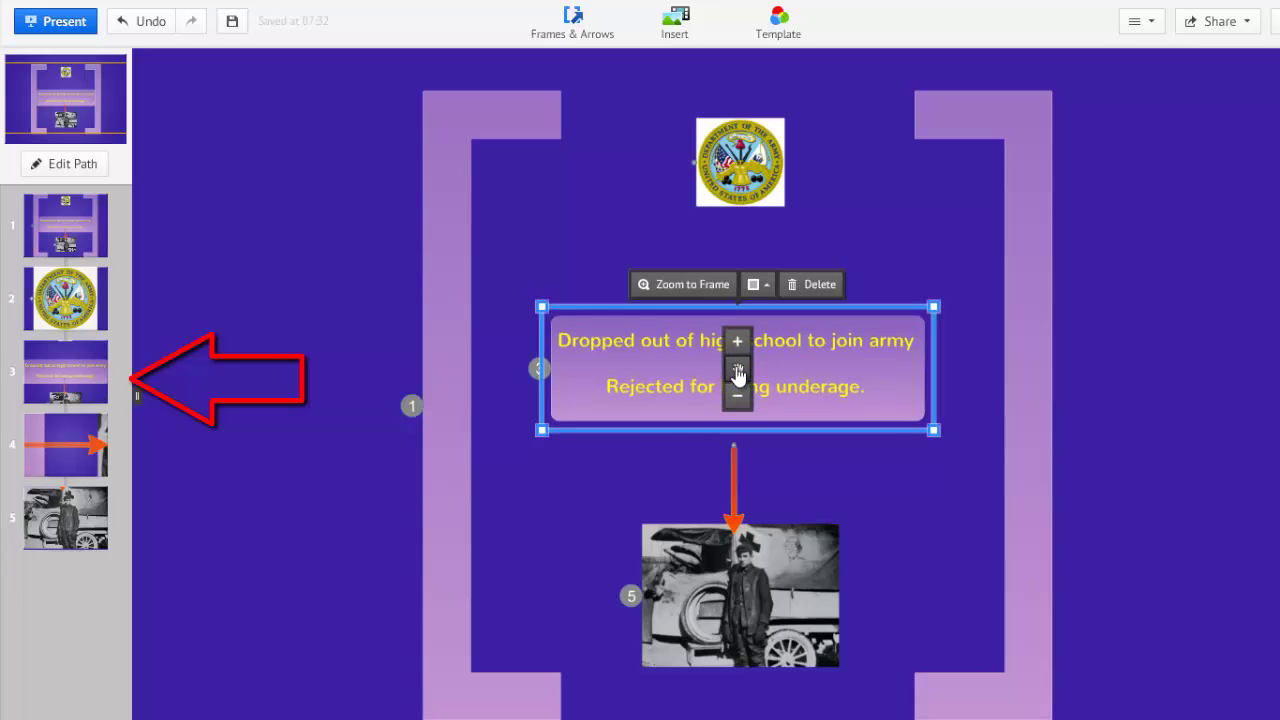
- Nudge the seal up and right, and stretch the text box taller to reach the arrow
{"action": "left_click", "coordinate": [740, 165]}
{"action": "left_click_drag", "start_coordinate": [740, 165], "coordinate": [751, 153]}
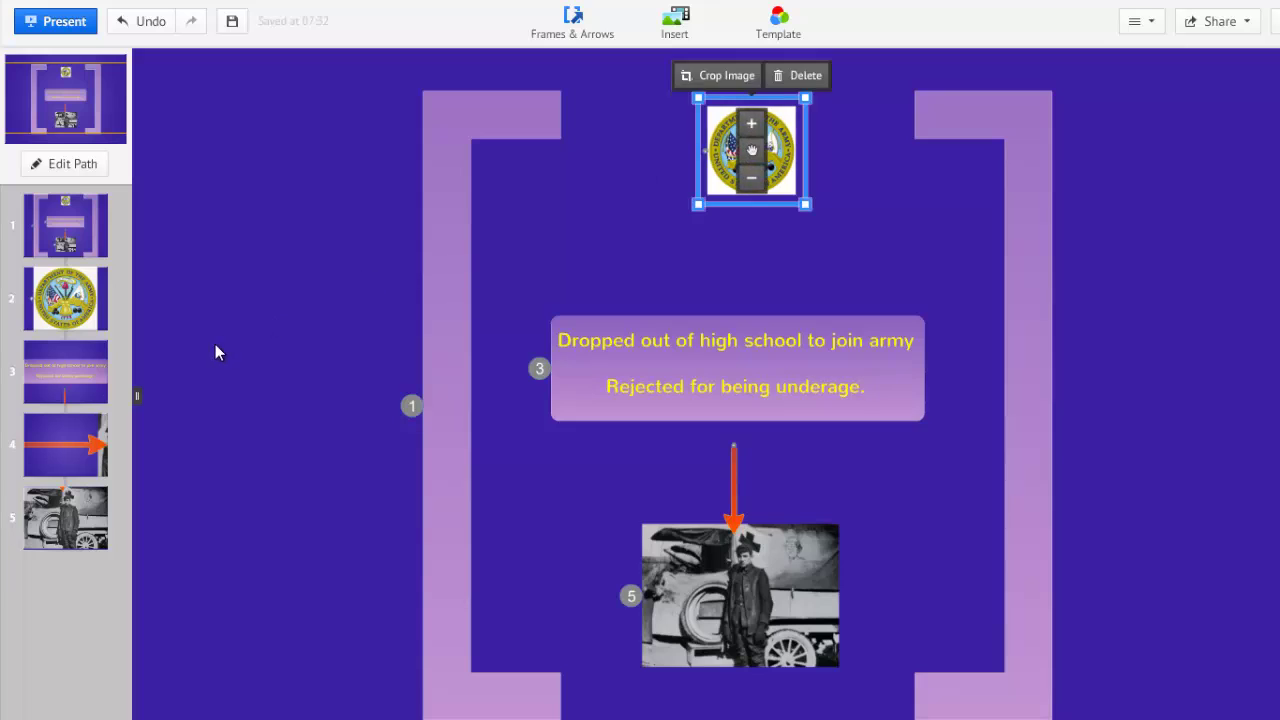
{"action": "left_click", "coordinate": [557, 418]}
{"action": "left_click_drag", "start_coordinate": [666, 432], "coordinate": [736, 481]}
- Shorten the arrow into the text box, remove its path step, and end the path on the bracket frame
{"action": "left_click", "coordinate": [731, 503]}
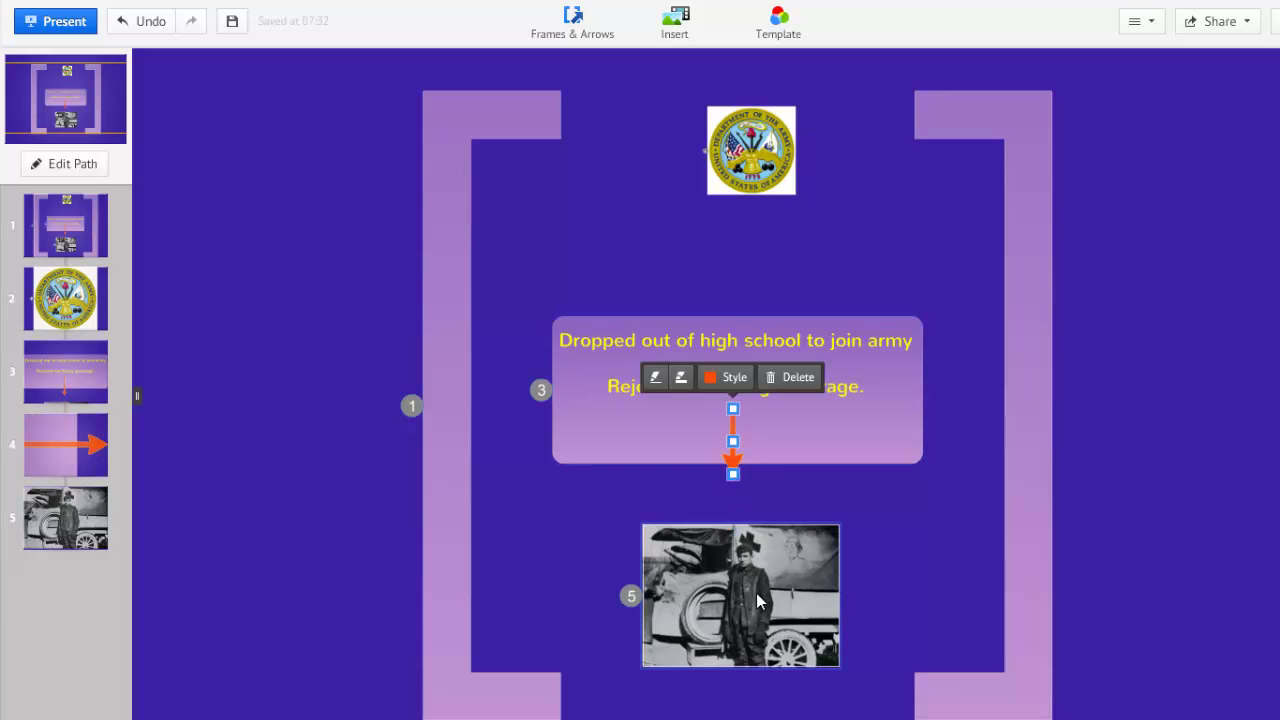
{"action": "left_click", "coordinate": [882, 571]}
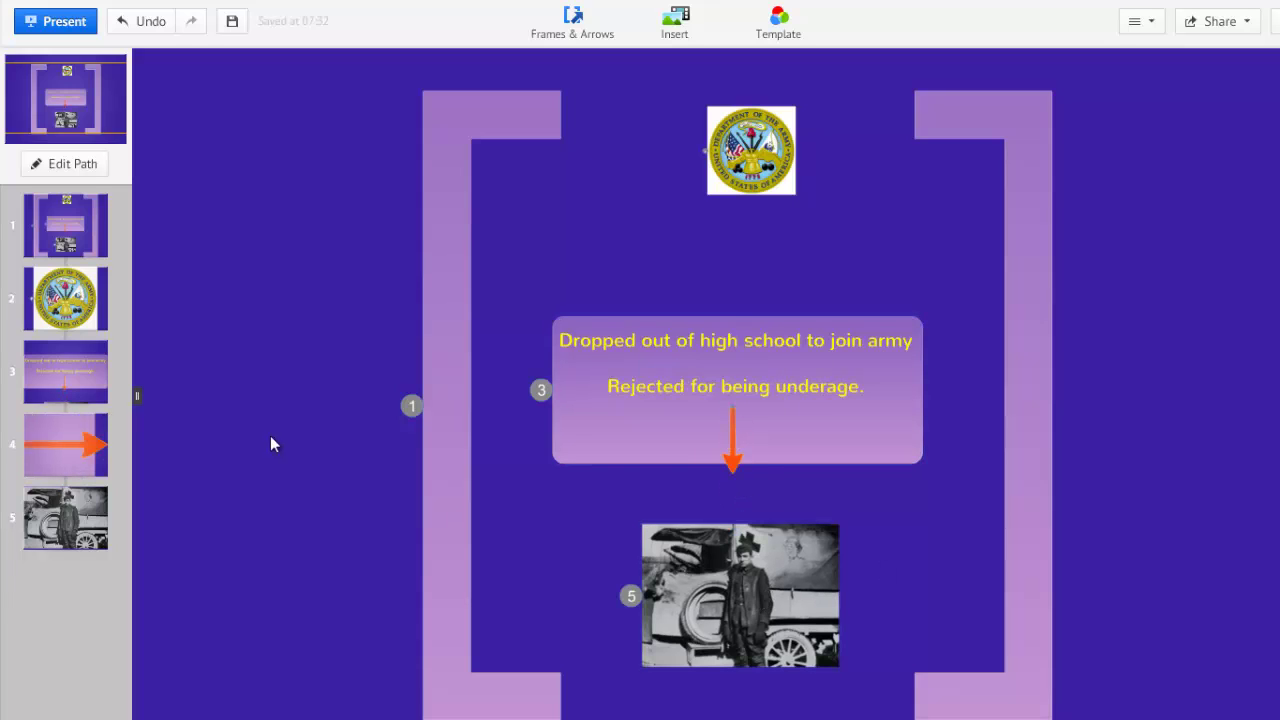
{"action": "left_click", "coordinate": [88, 164]}
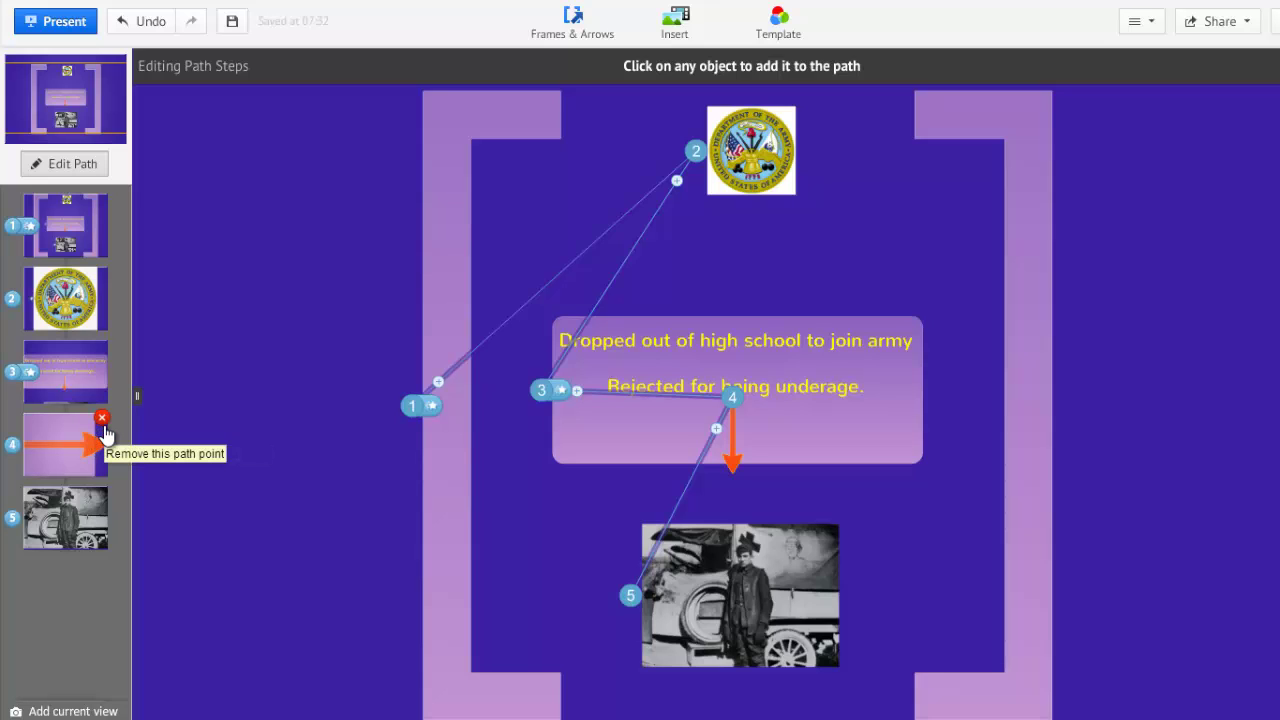
{"action": "left_click", "coordinate": [102, 418]}
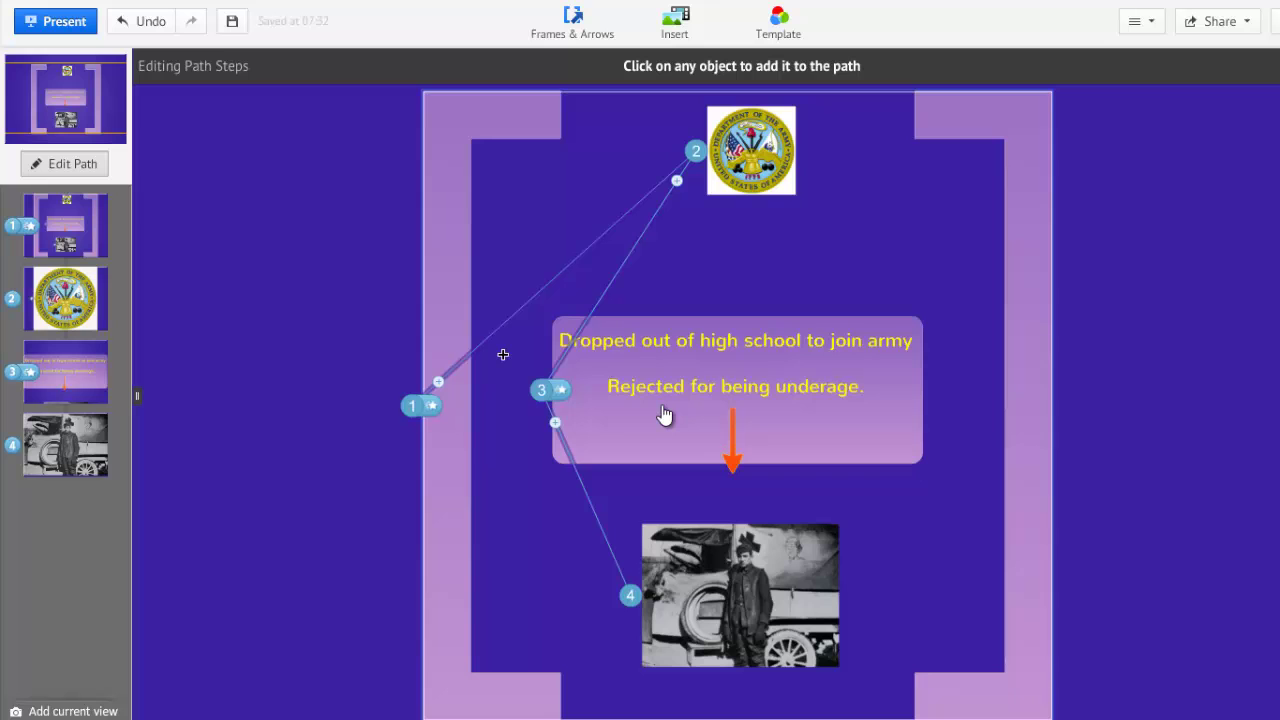
{"action": "left_click", "coordinate": [1037, 149]}
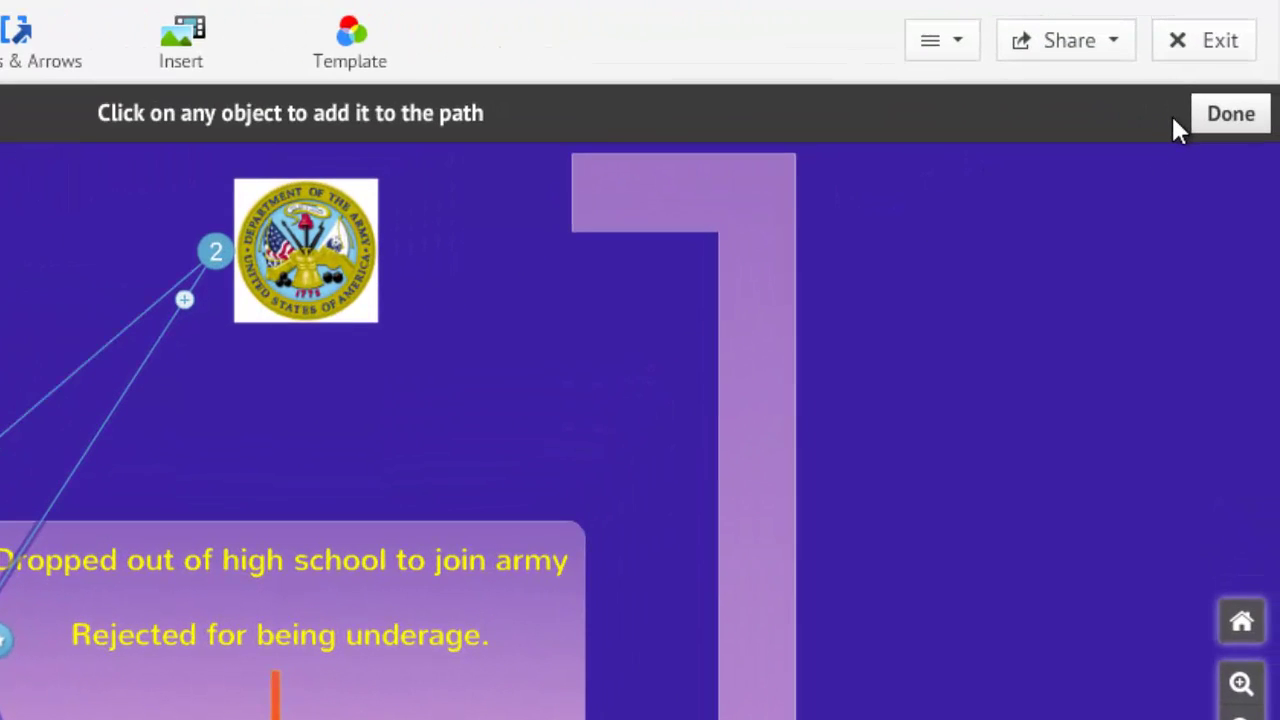
{"action": "left_click", "coordinate": [1189, 128]}
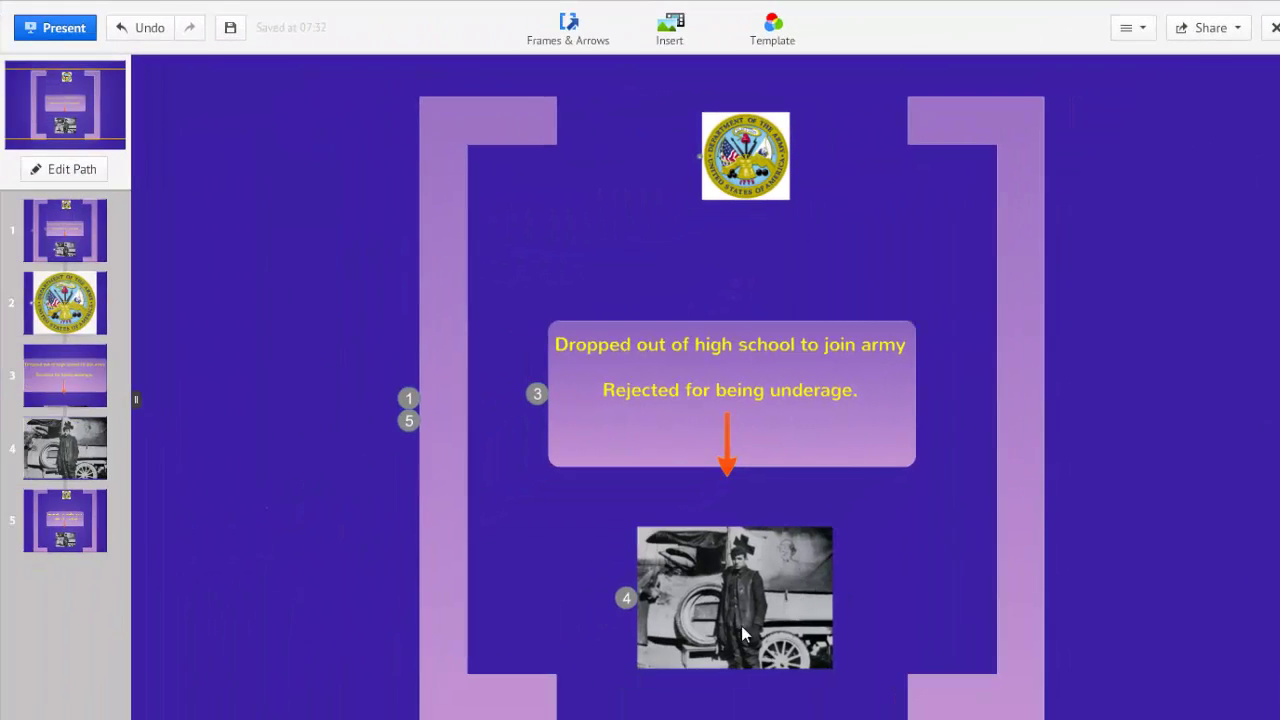
- Rotate the soldier photo about 180° so it sits upside down below the text frame
{"action": "left_click", "coordinate": [730, 612]}
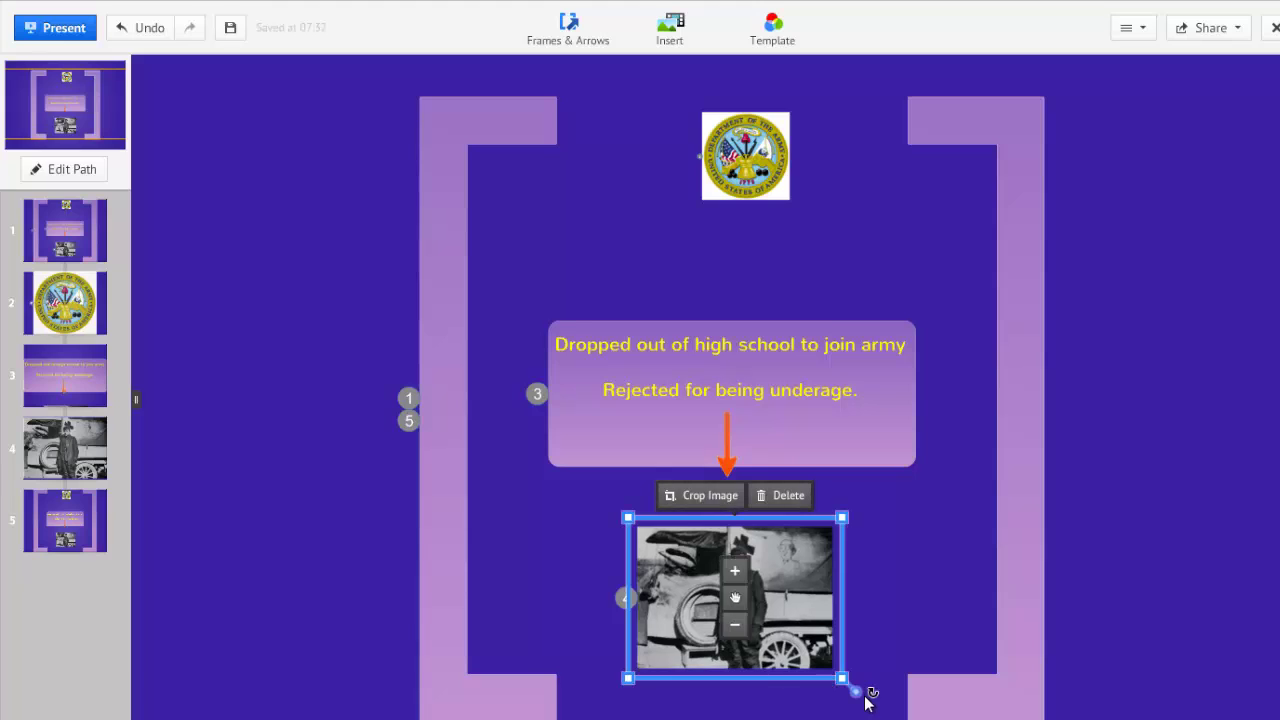
{"action": "left_click_drag", "start_coordinate": [856, 691], "coordinate": [613, 506]}
{"action": "left_click_drag", "start_coordinate": [672, 545], "coordinate": [665, 548]}
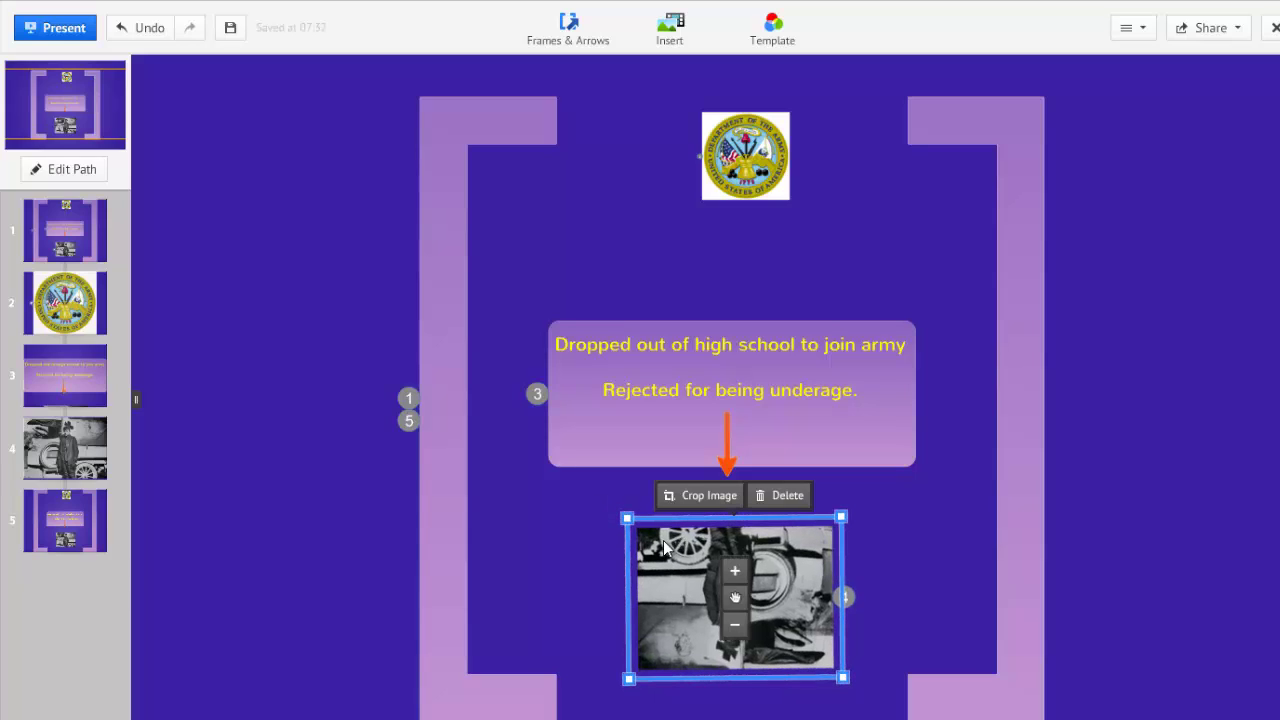
{"action": "left_click", "coordinate": [907, 612]}
- Preview the presentation through the Army seal and text box, then return to the editor
{"action": "left_click", "coordinate": [46, 32]}
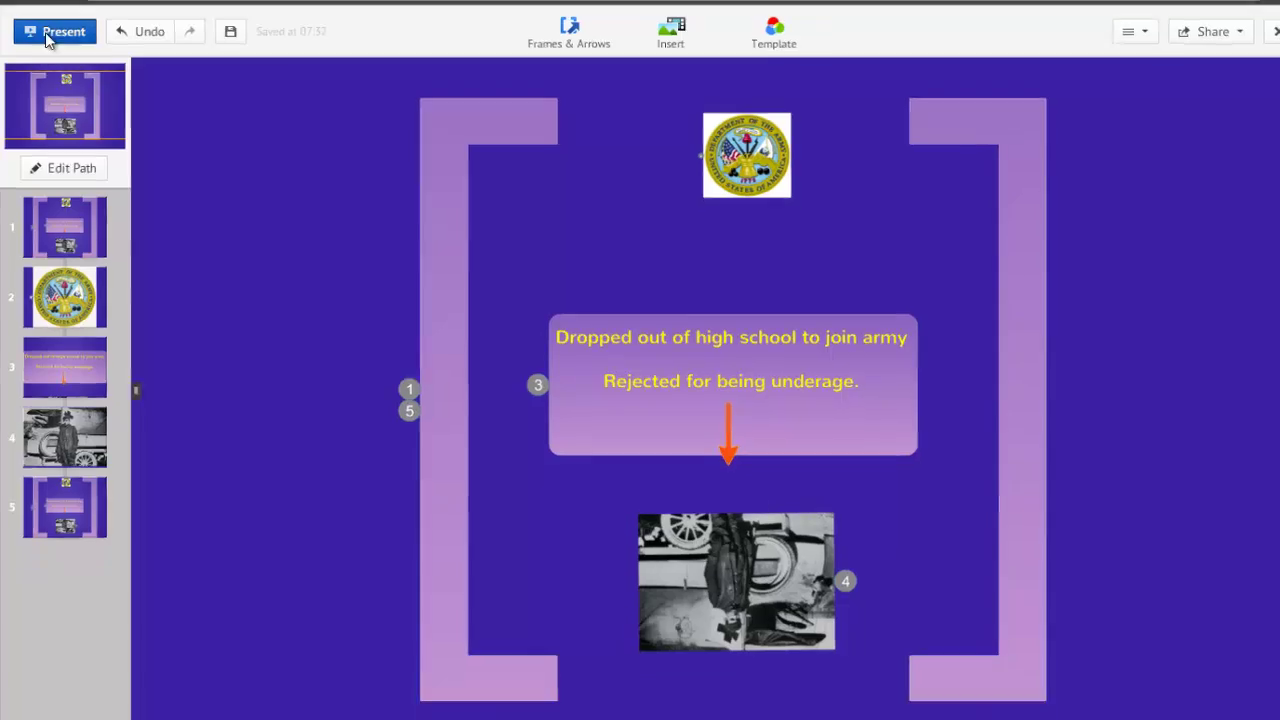
{"action": "key", "text": "Right"}
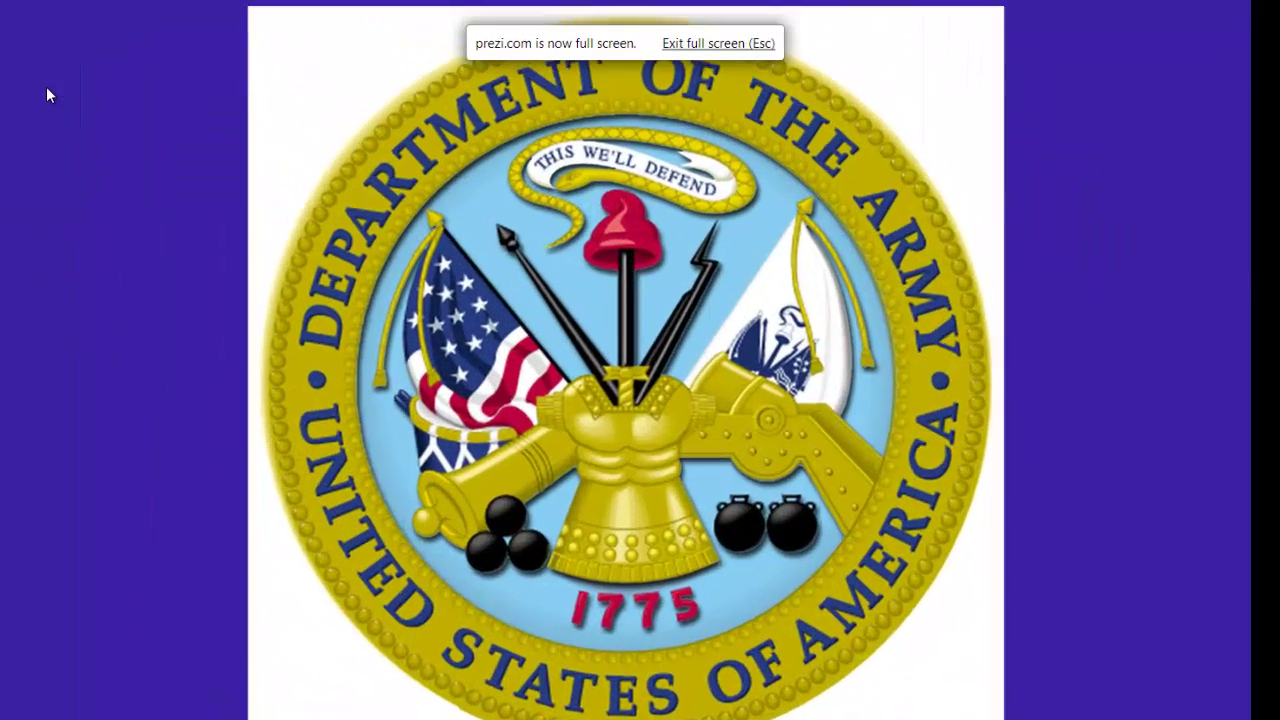
{"action": "key", "text": "Right"}
{"action": "key", "text": "Right"}
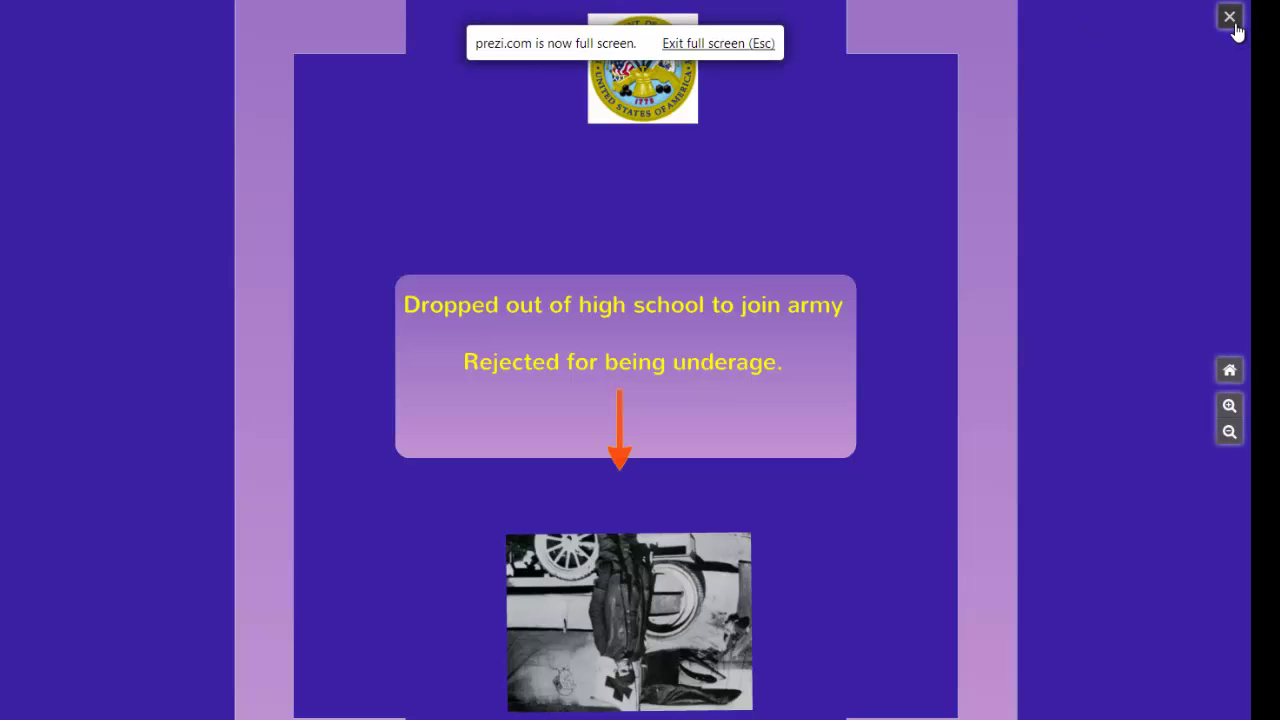
{"action": "left_click", "coordinate": [1232, 14]}
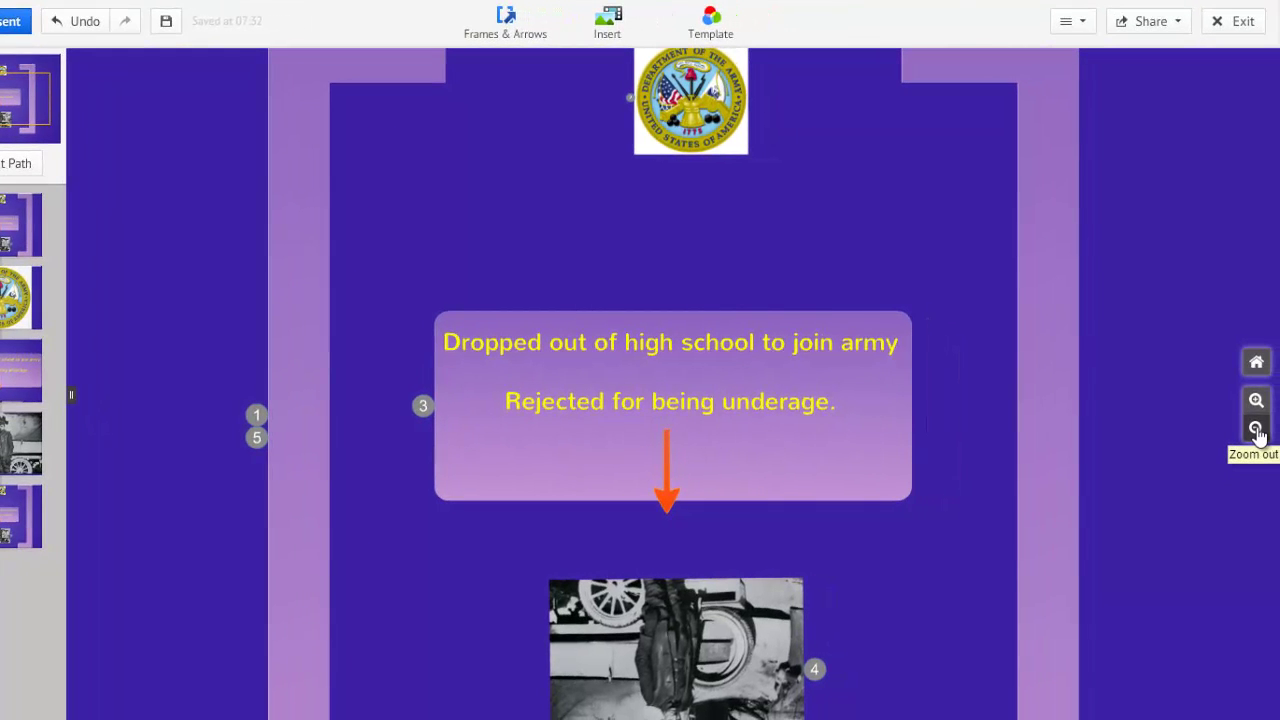
- Draw a new bracket frame in the empty canvas space to the right of the army frame
{"action": "left_click", "coordinate": [1257, 430]}
{"action": "left_click", "coordinate": [1257, 401]}
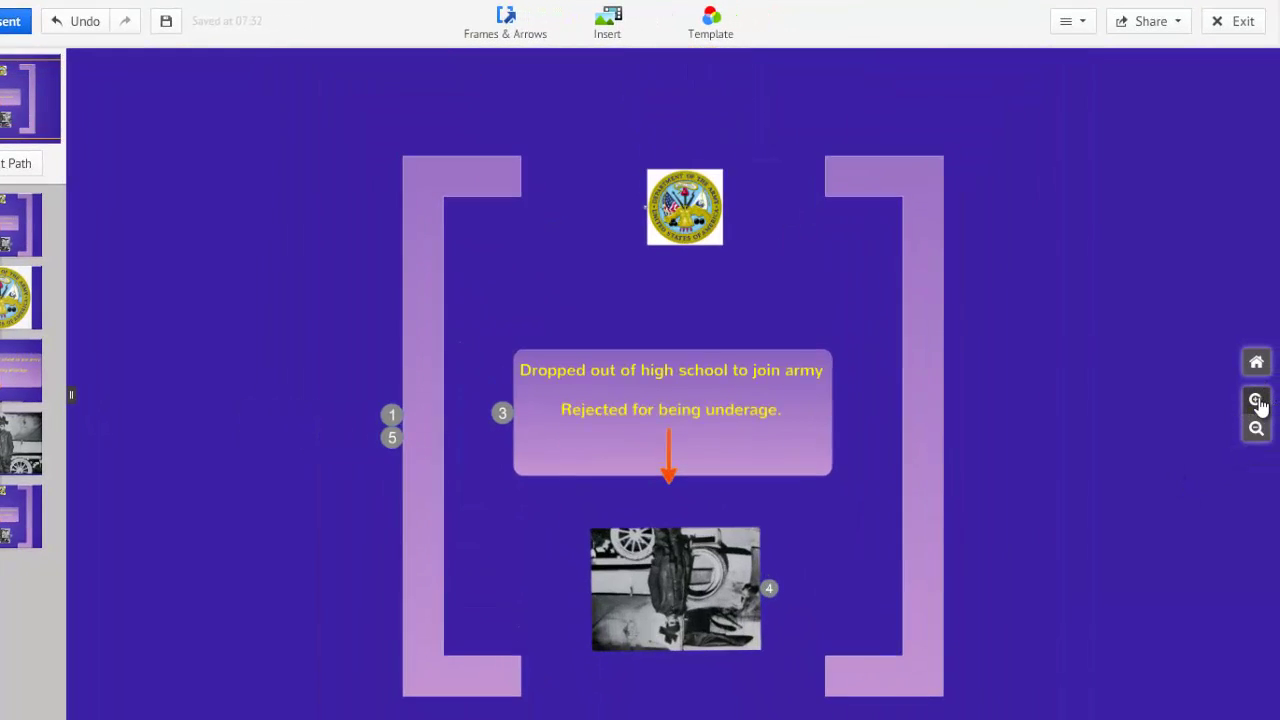
{"action": "left_click", "coordinate": [1257, 428]}
{"action": "left_click_drag", "start_coordinate": [1163, 437], "coordinate": [618, 422]}
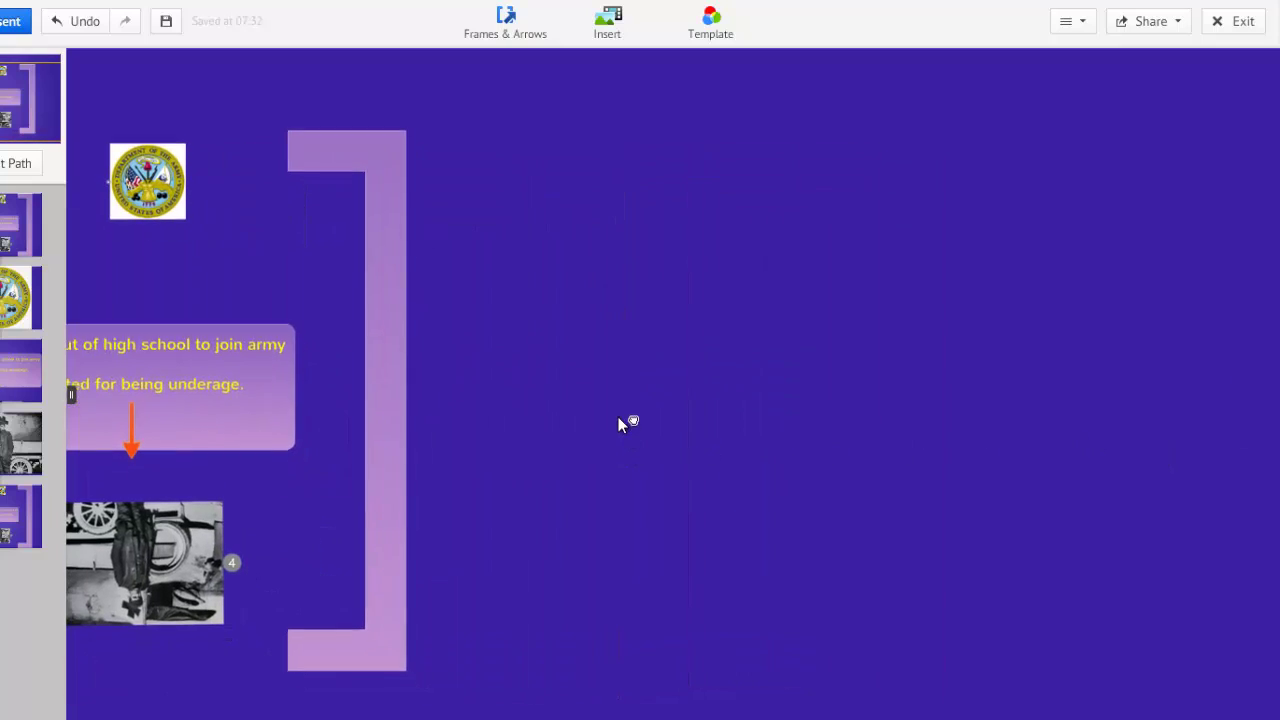
{"action": "left_click", "coordinate": [527, 30]}
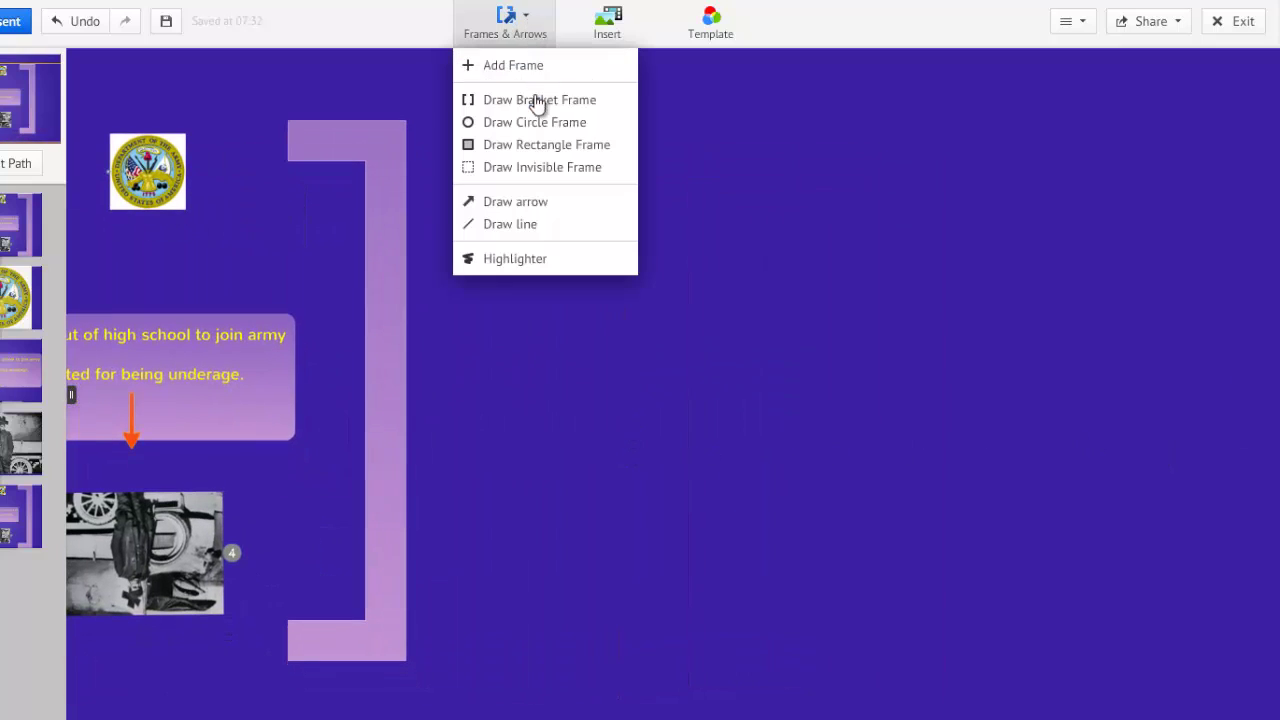
{"action": "left_click", "coordinate": [537, 104]}
{"action": "left_click_drag", "start_coordinate": [620, 352], "coordinate": [1122, 640]}
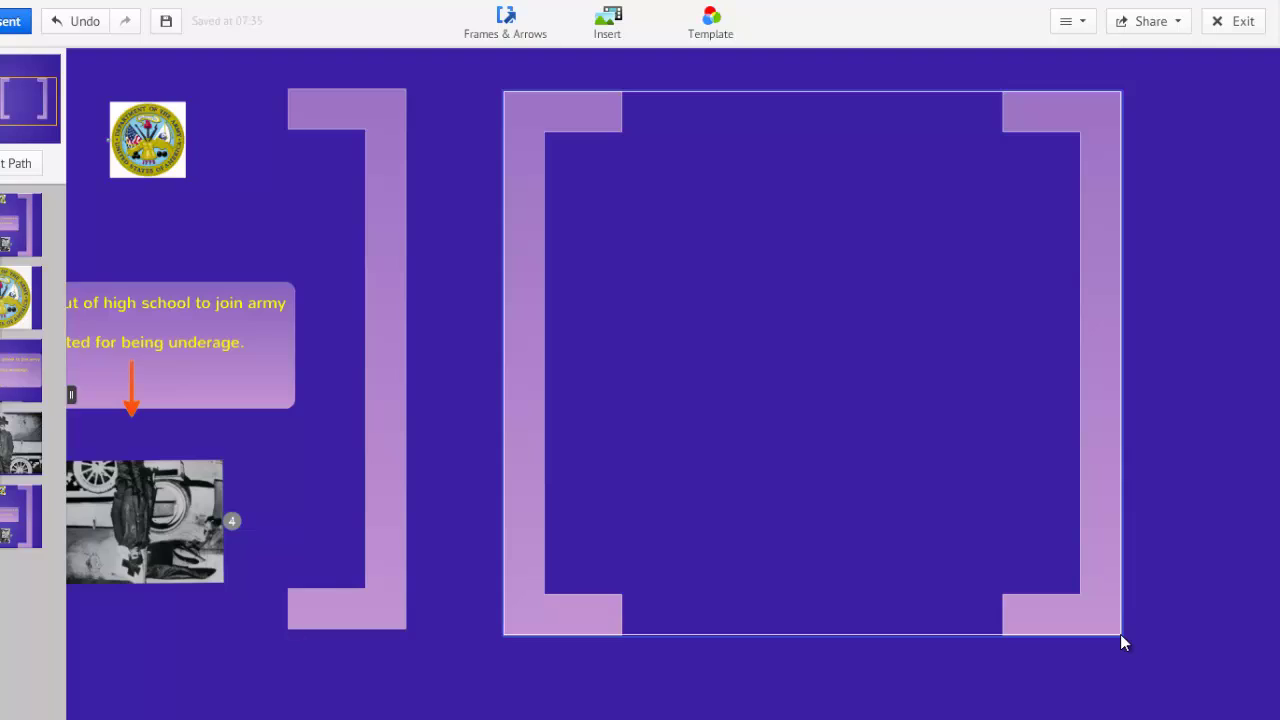
- Insert the owwald and universal image files from the computer
{"action": "left_click", "coordinate": [791, 281]}
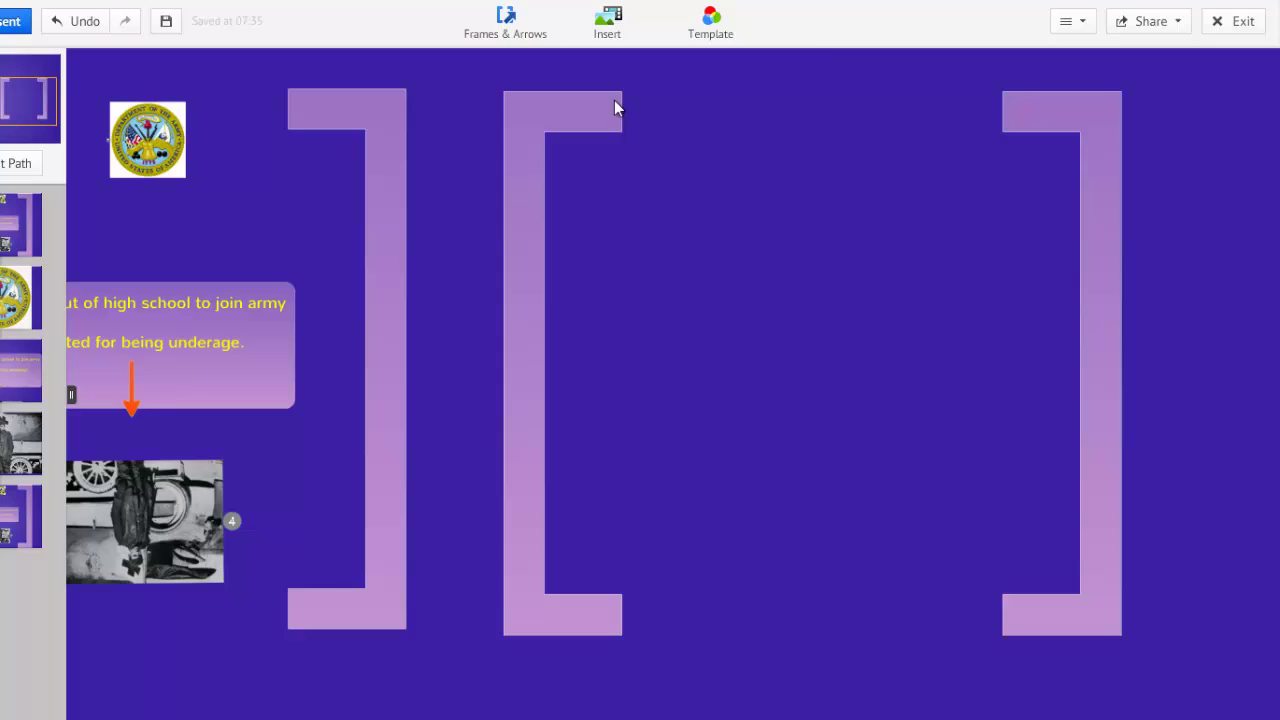
{"action": "left_click", "coordinate": [628, 22]}
{"action": "left_click", "coordinate": [628, 67]}
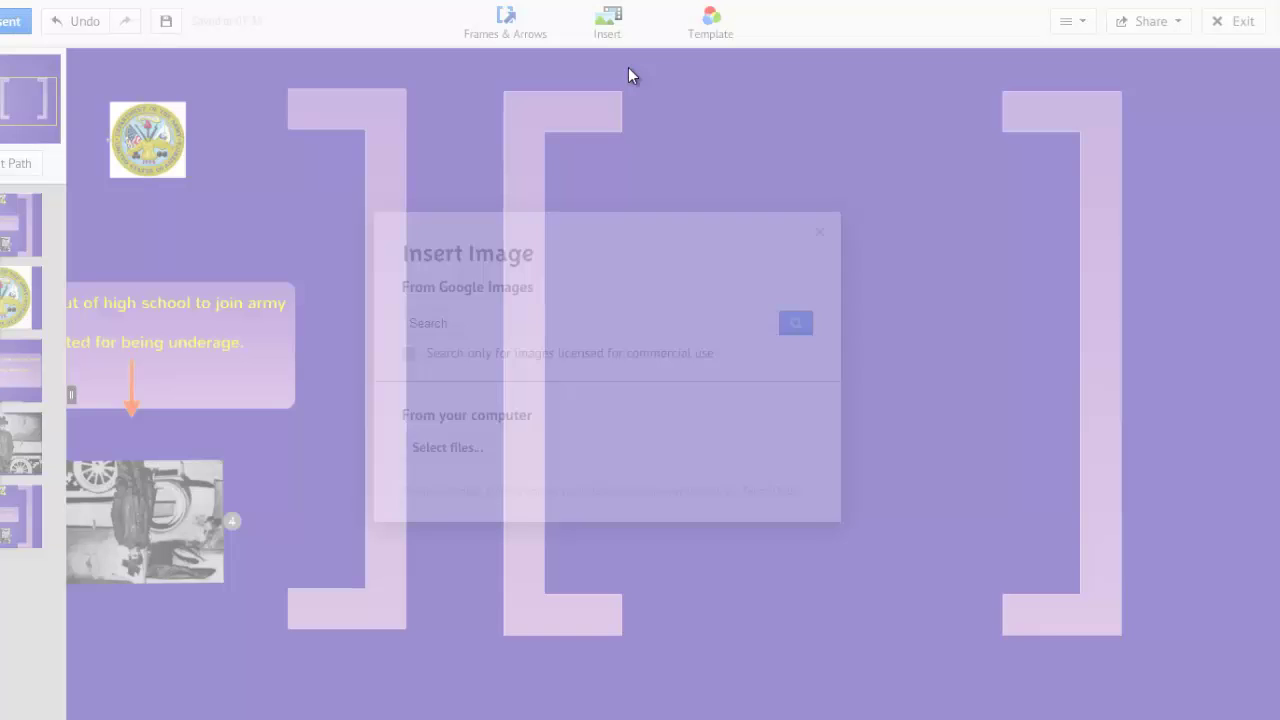
{"action": "left_click", "coordinate": [455, 447]}
{"action": "scroll", "coordinate": [580, 215], "scroll_direction": "down", "scroll_amount": 1}
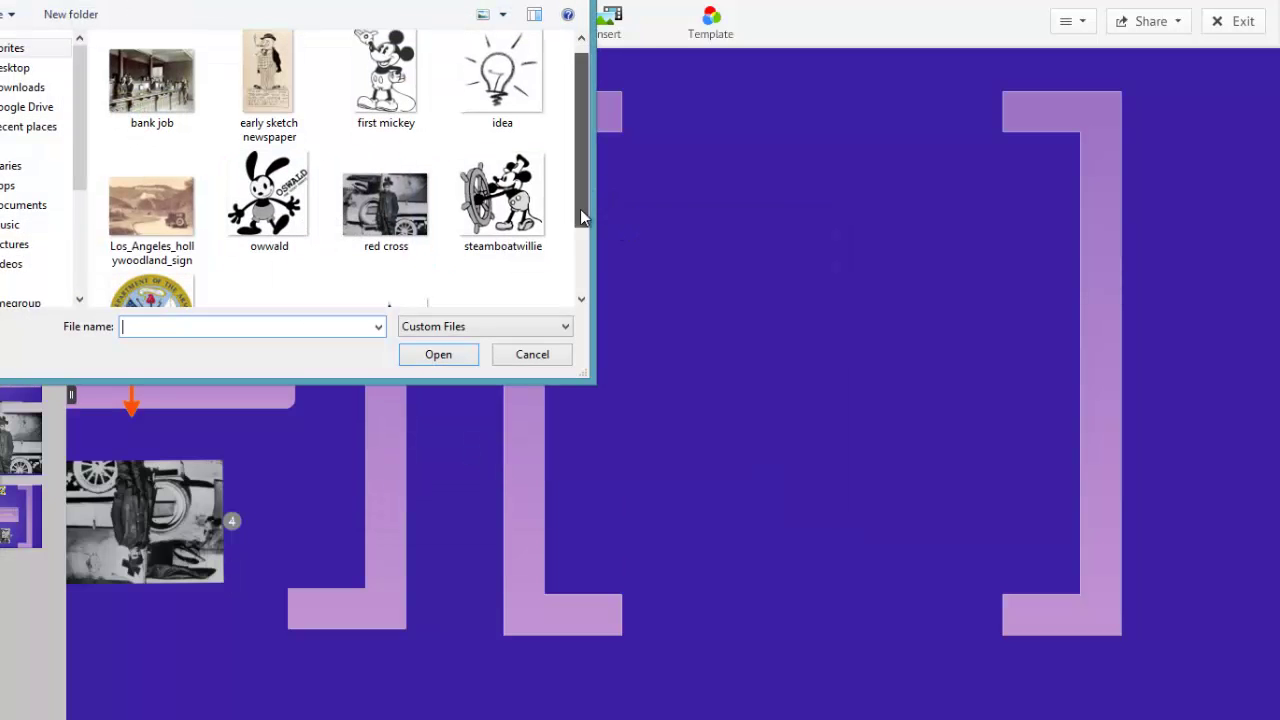
{"action": "scroll", "coordinate": [580, 215], "scroll_direction": "down", "scroll_amount": 1}
{"action": "left_click", "coordinate": [285, 115]}
{"action": "left_click", "coordinate": [312, 248], "text": "ctrl"}
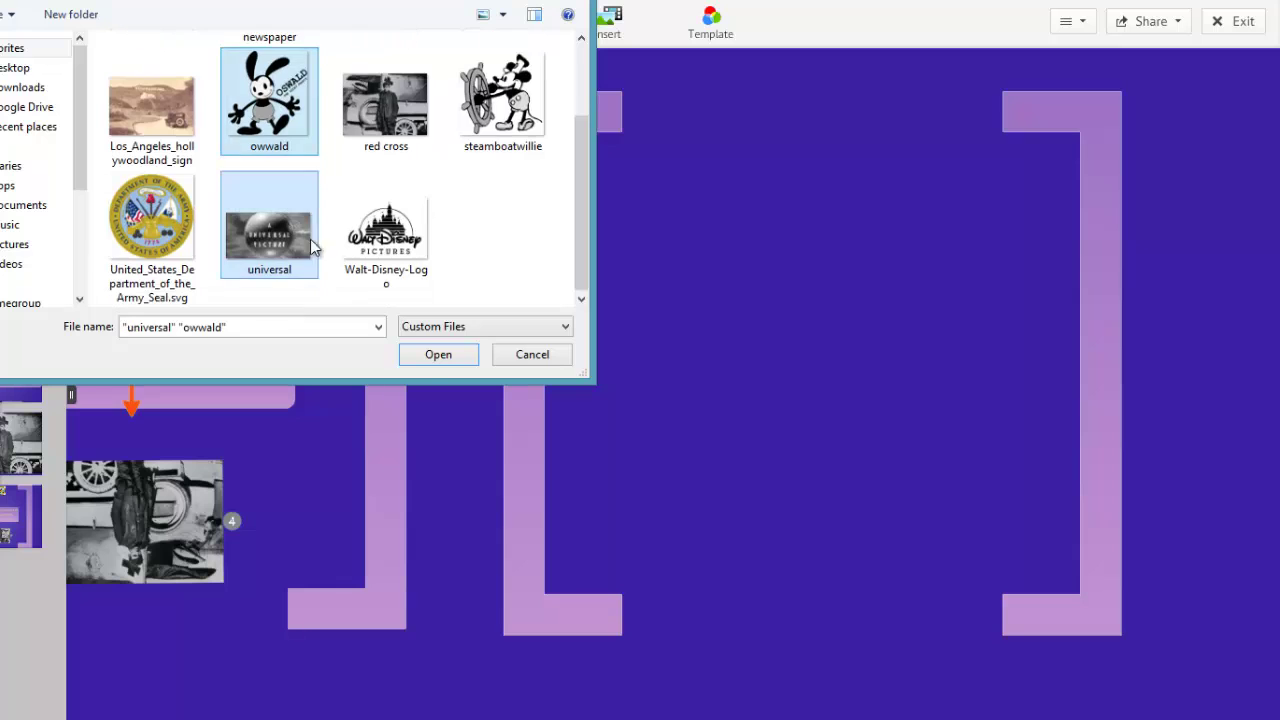
{"action": "left_click", "coordinate": [438, 355]}
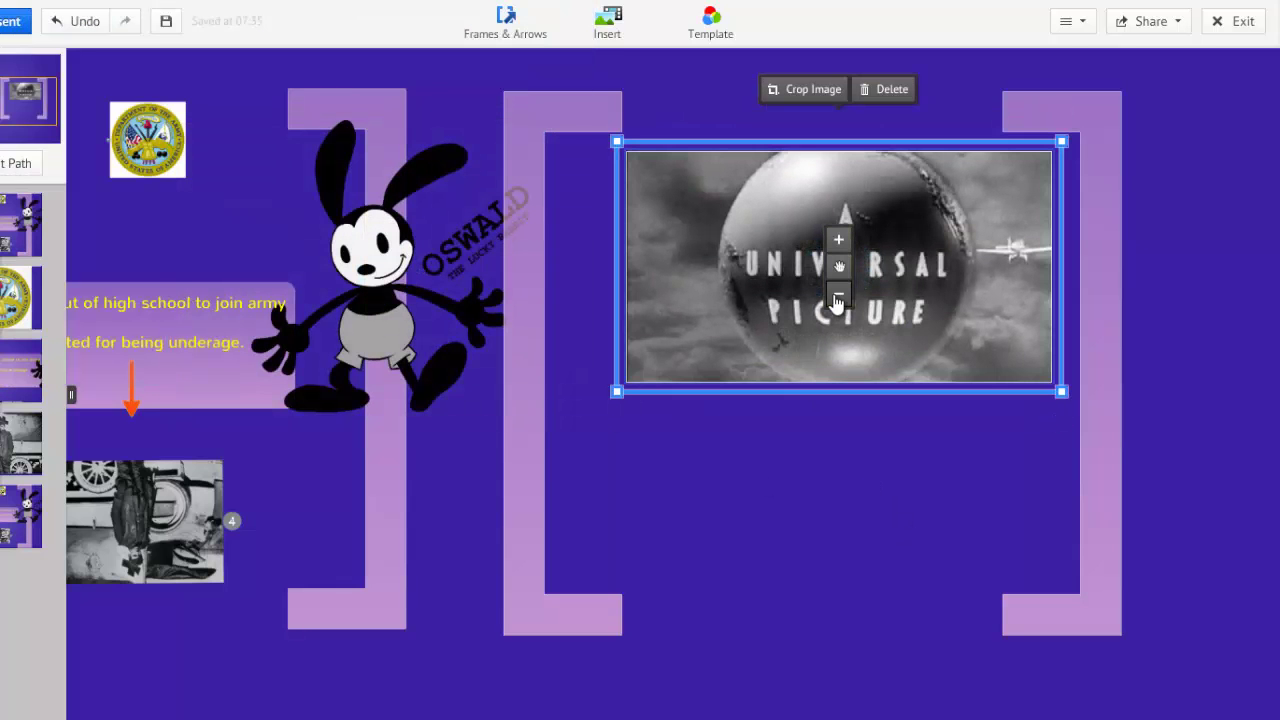
- Shrink both images, placing Oswald at the frame's upper left and the Universal logo lower right
{"action": "left_click", "coordinate": [838, 300]}
{"action": "left_click_drag", "start_coordinate": [838, 300], "coordinate": [886, 449]}
{"action": "left_click", "coordinate": [389, 265]}
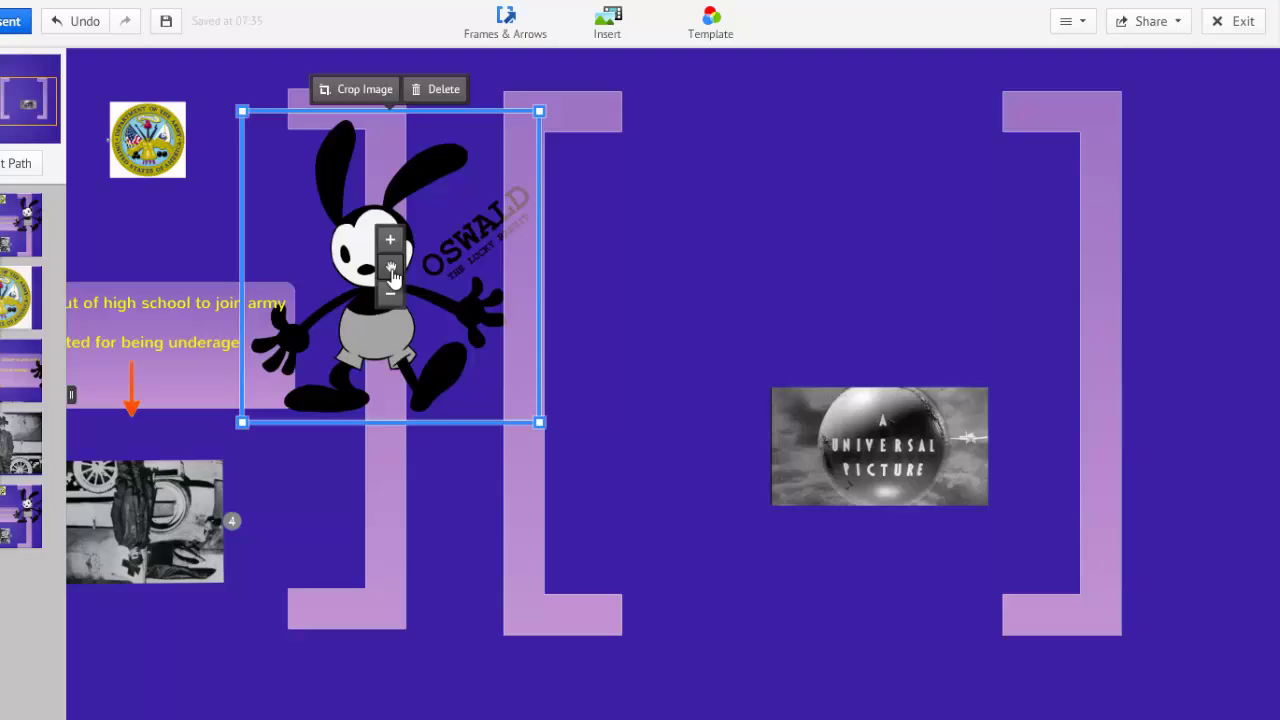
{"action": "left_click_drag", "start_coordinate": [389, 273], "coordinate": [727, 284]}
{"action": "left_click", "coordinate": [727, 300]}
{"action": "left_click_drag", "start_coordinate": [847, 397], "coordinate": [805, 368]}
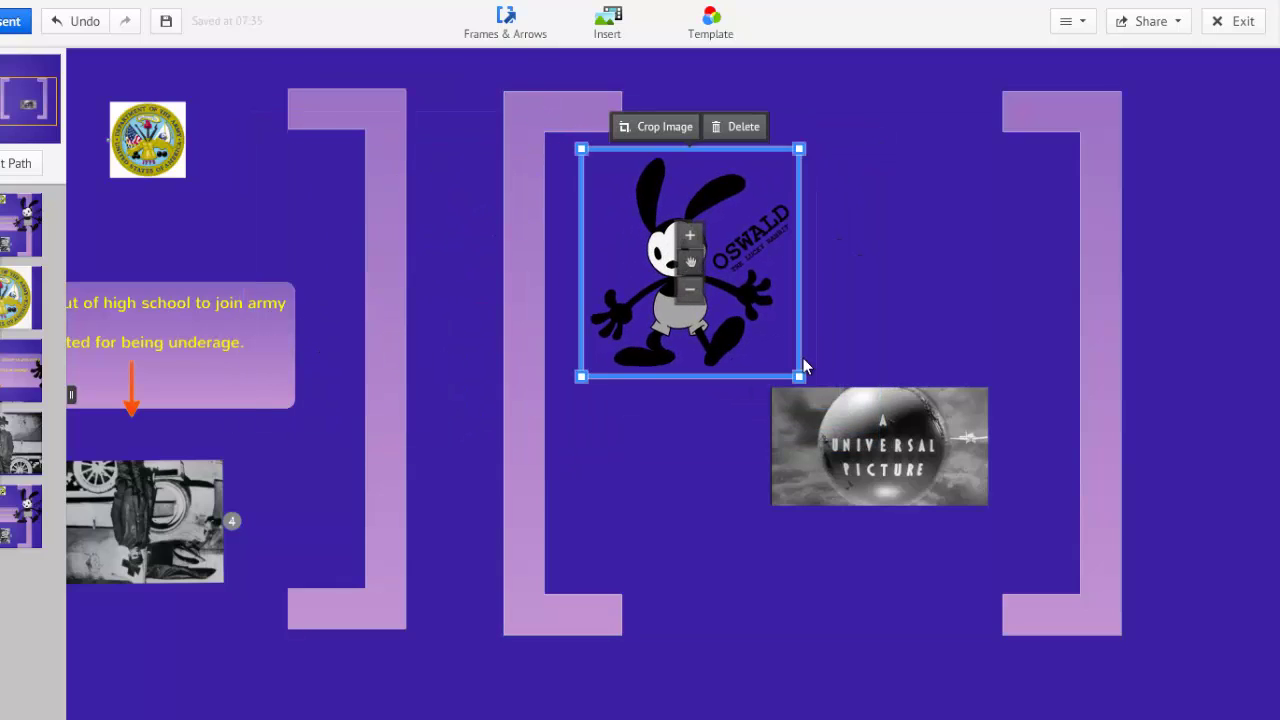
{"action": "left_click", "coordinate": [787, 555]}
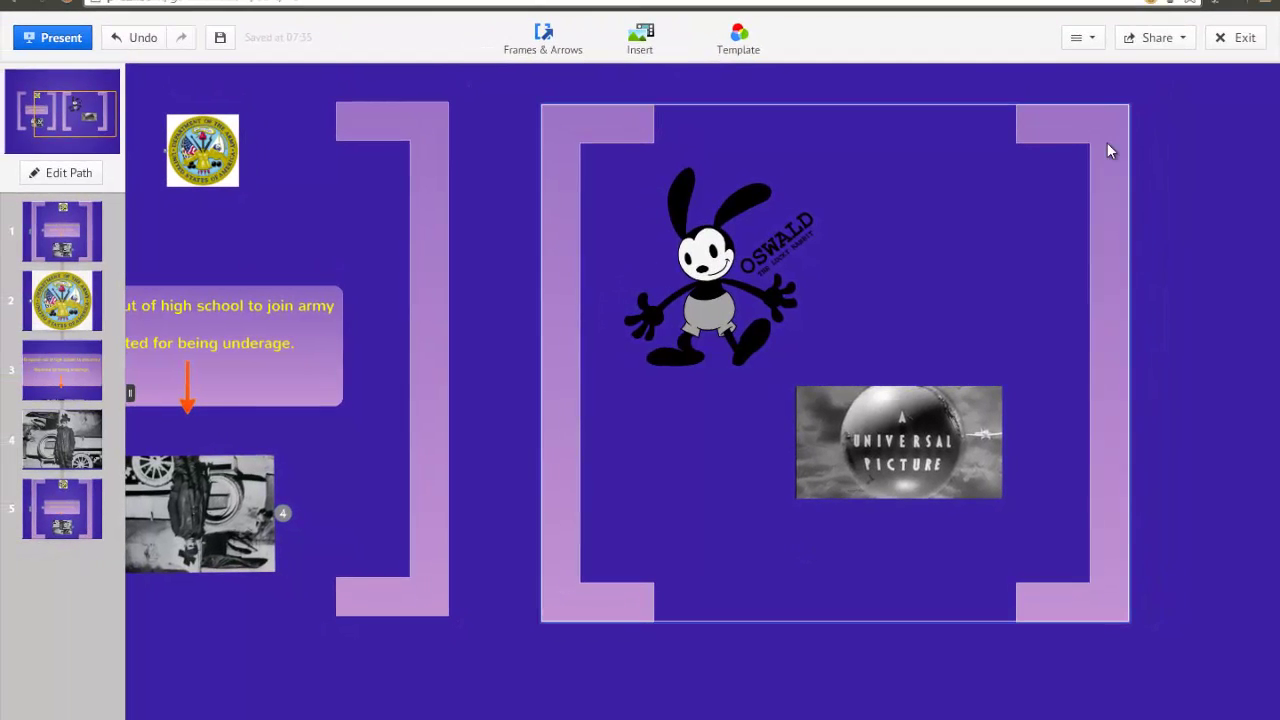
- Add the Oswald frame as path step 6, with Oswald then the Universal logo fading in
{"action": "right_click", "coordinate": [1107, 150]}
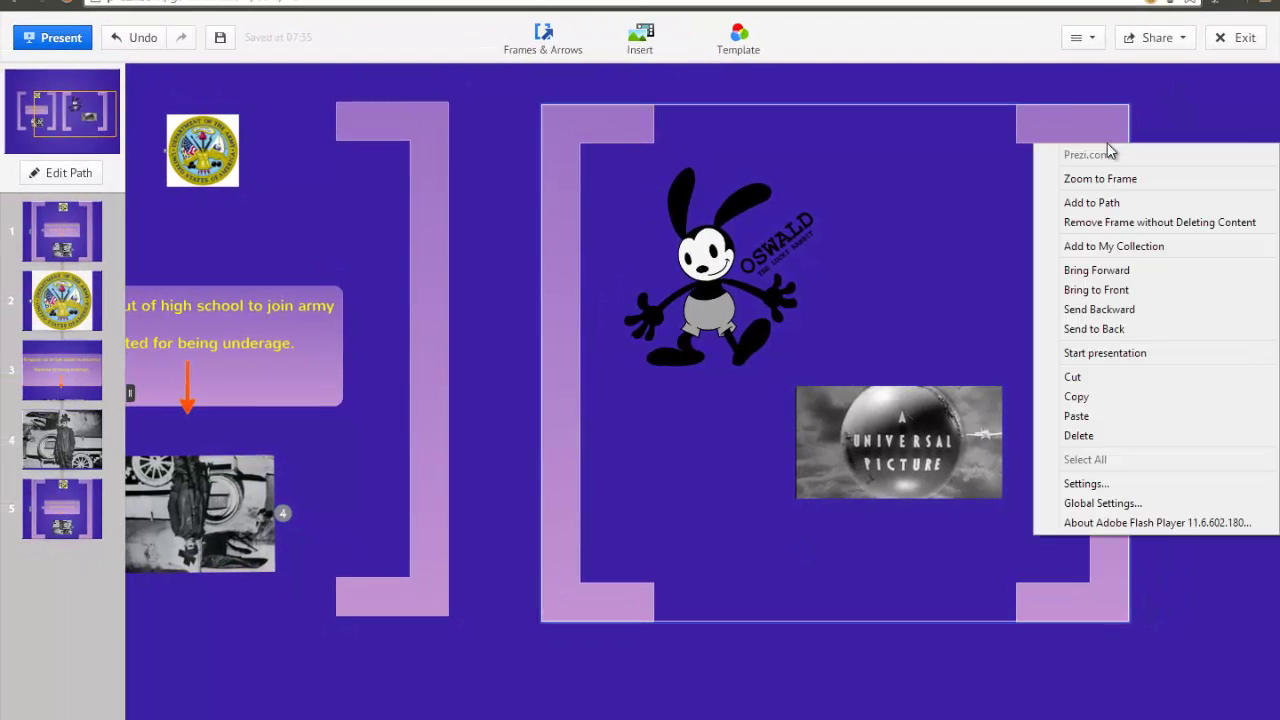
{"action": "left_click", "coordinate": [1112, 204]}
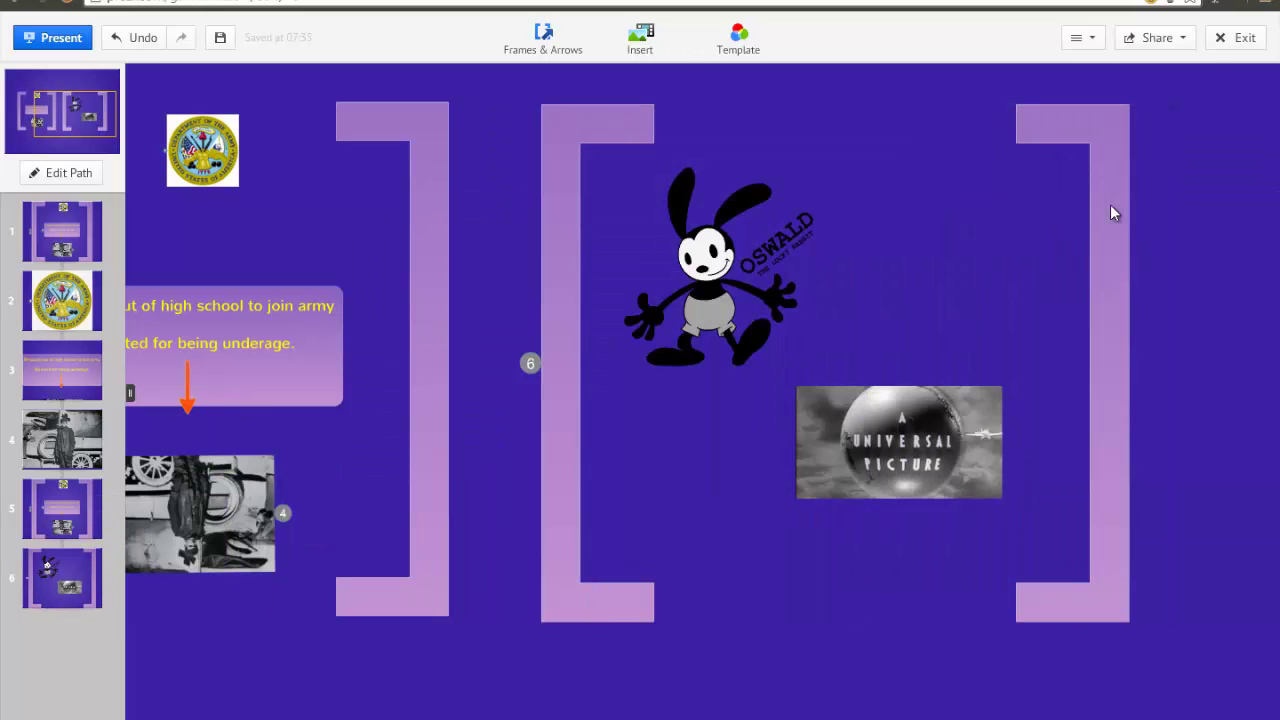
{"action": "right_click", "coordinate": [1110, 140]}
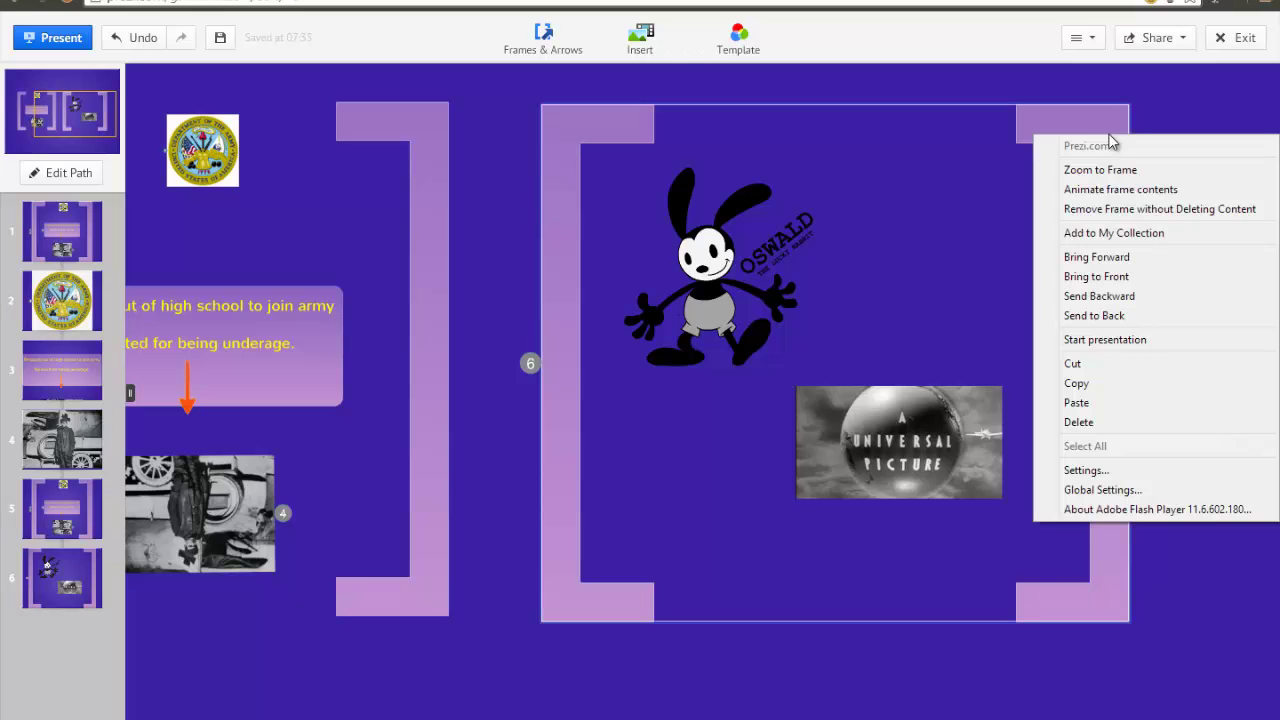
{"action": "left_click", "coordinate": [1122, 190]}
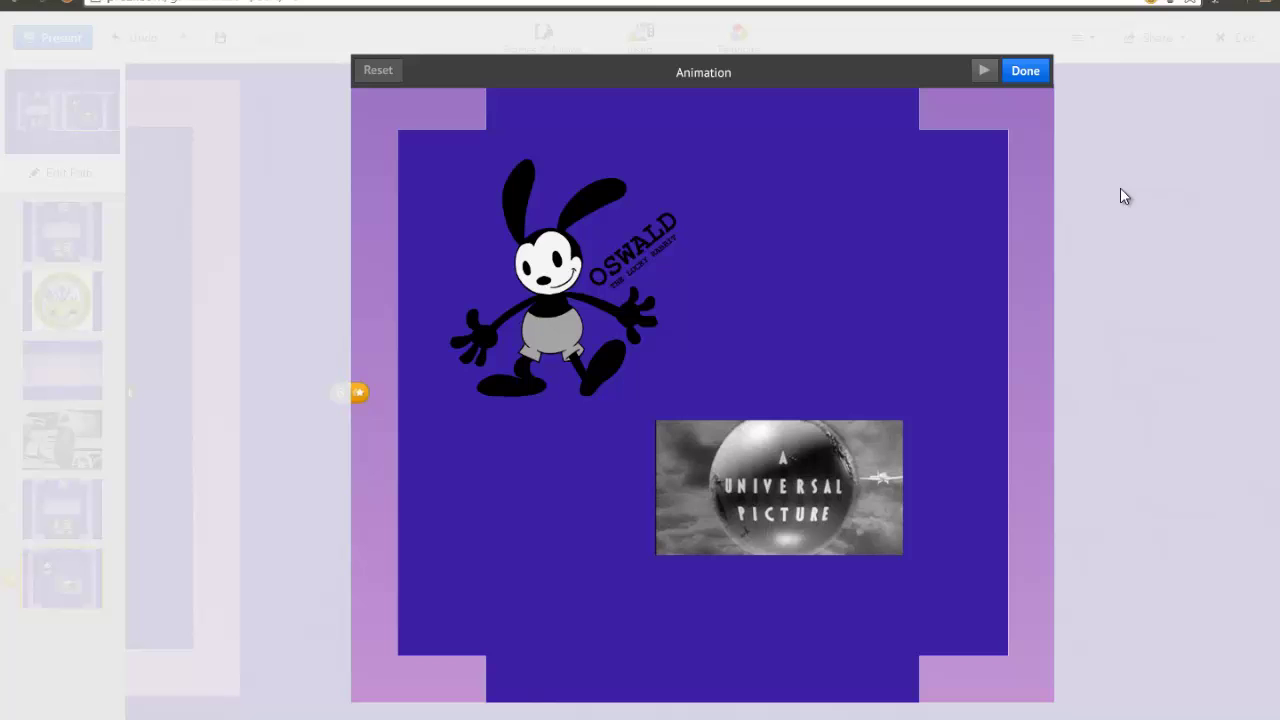
{"action": "left_click", "coordinate": [660, 275]}
{"action": "left_click", "coordinate": [755, 472]}
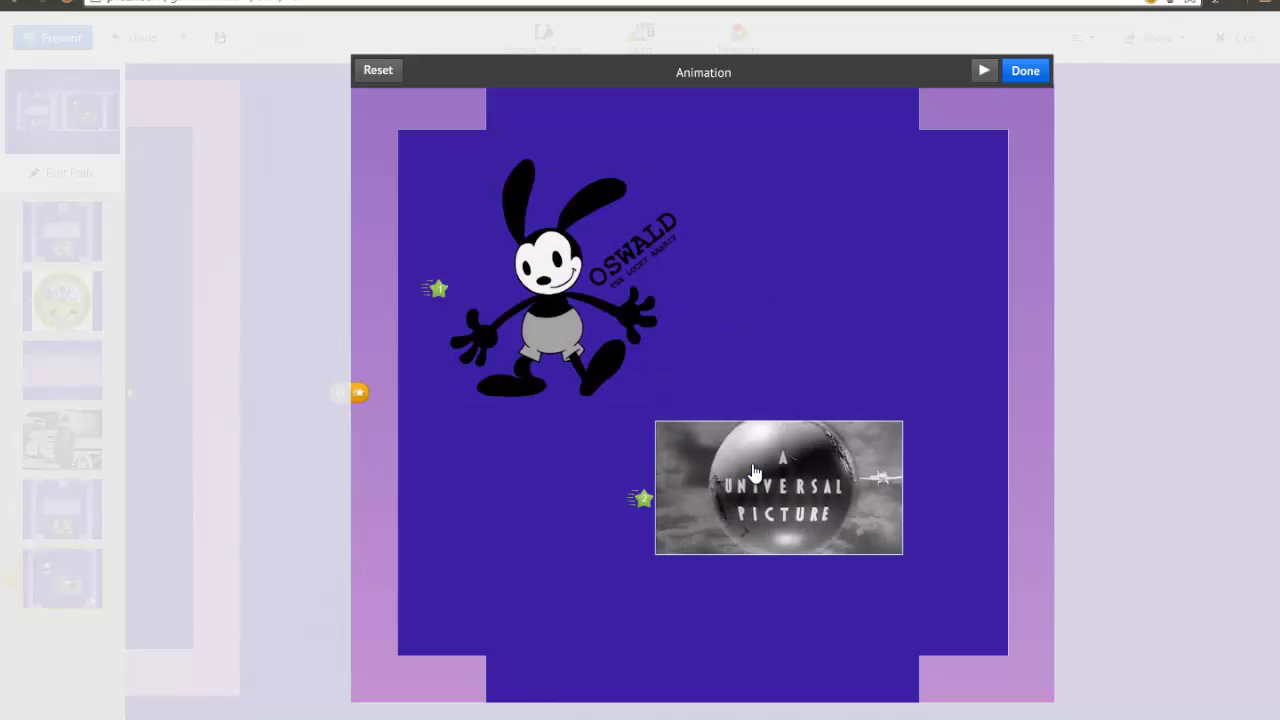
{"action": "left_click", "coordinate": [1030, 70]}
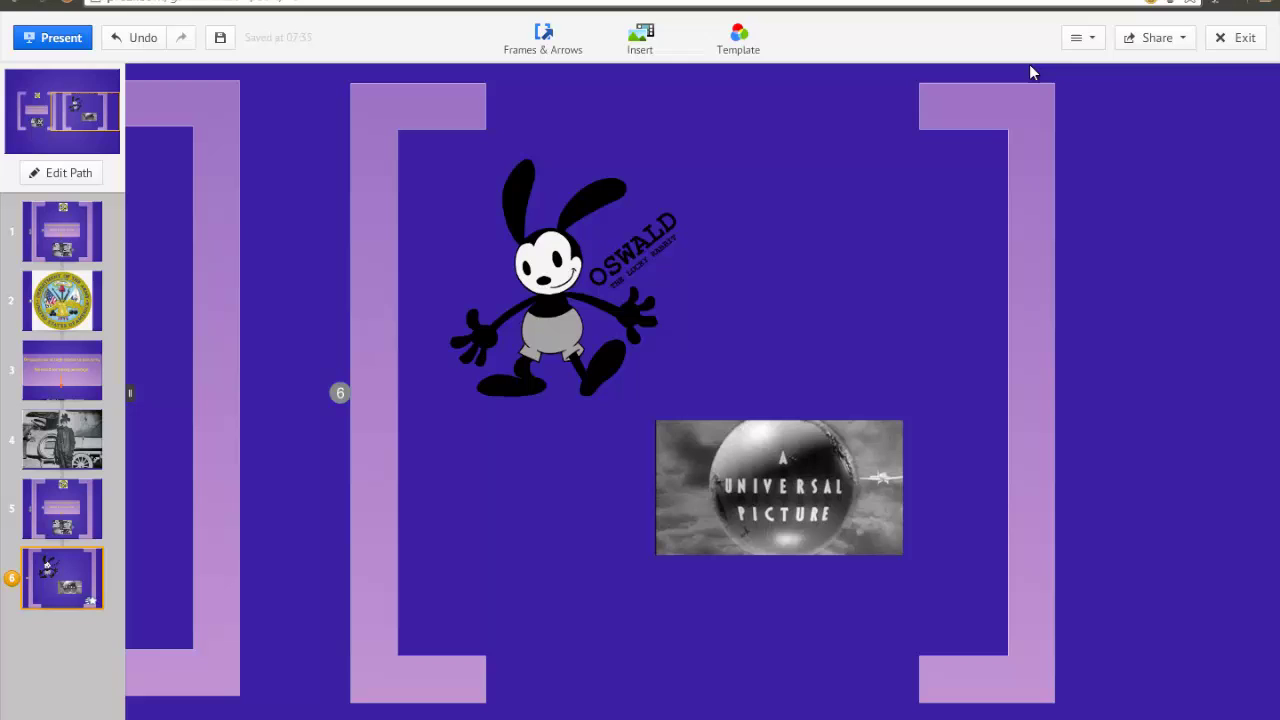
- Enlarge the Oswald image and move it right and down in the frame
{"action": "left_click", "coordinate": [551, 290]}
{"action": "left_click", "coordinate": [567, 255]}
{"action": "left_click_drag", "start_coordinate": [567, 275], "coordinate": [700, 345]}
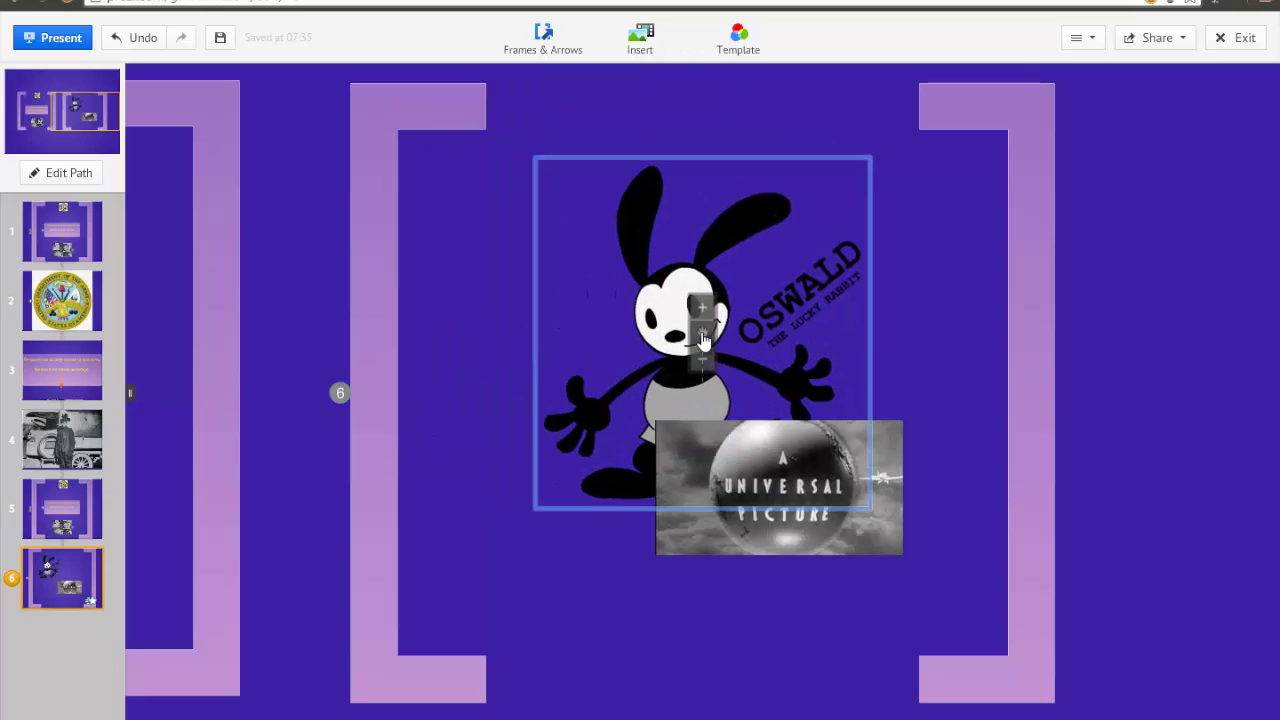
- Enlarge the Universal Picture logo, move it up over Oswald, and preview the presentation
{"action": "left_click", "coordinate": [805, 548]}
{"action": "left_click", "coordinate": [779, 464]}
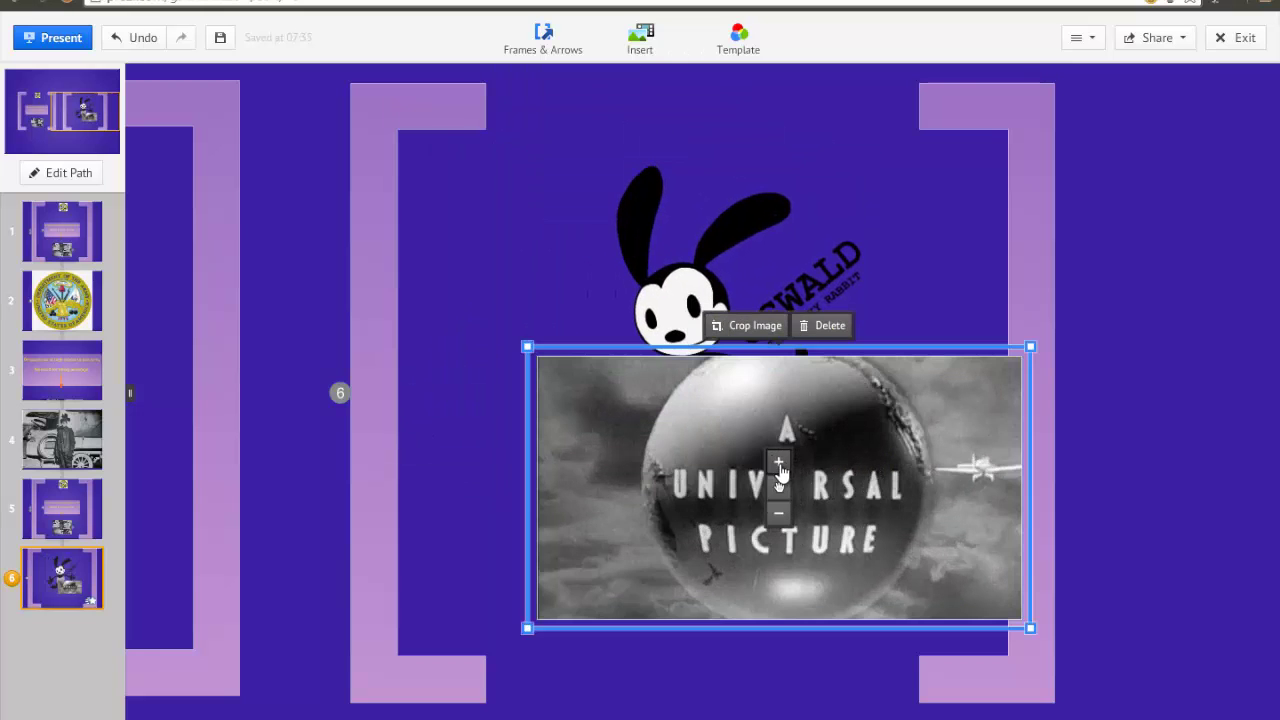
{"action": "left_click", "coordinate": [779, 464]}
{"action": "left_click_drag", "start_coordinate": [780, 480], "coordinate": [688, 329]}
{"action": "left_click", "coordinate": [738, 427]}
{"action": "left_click", "coordinate": [779, 529]}
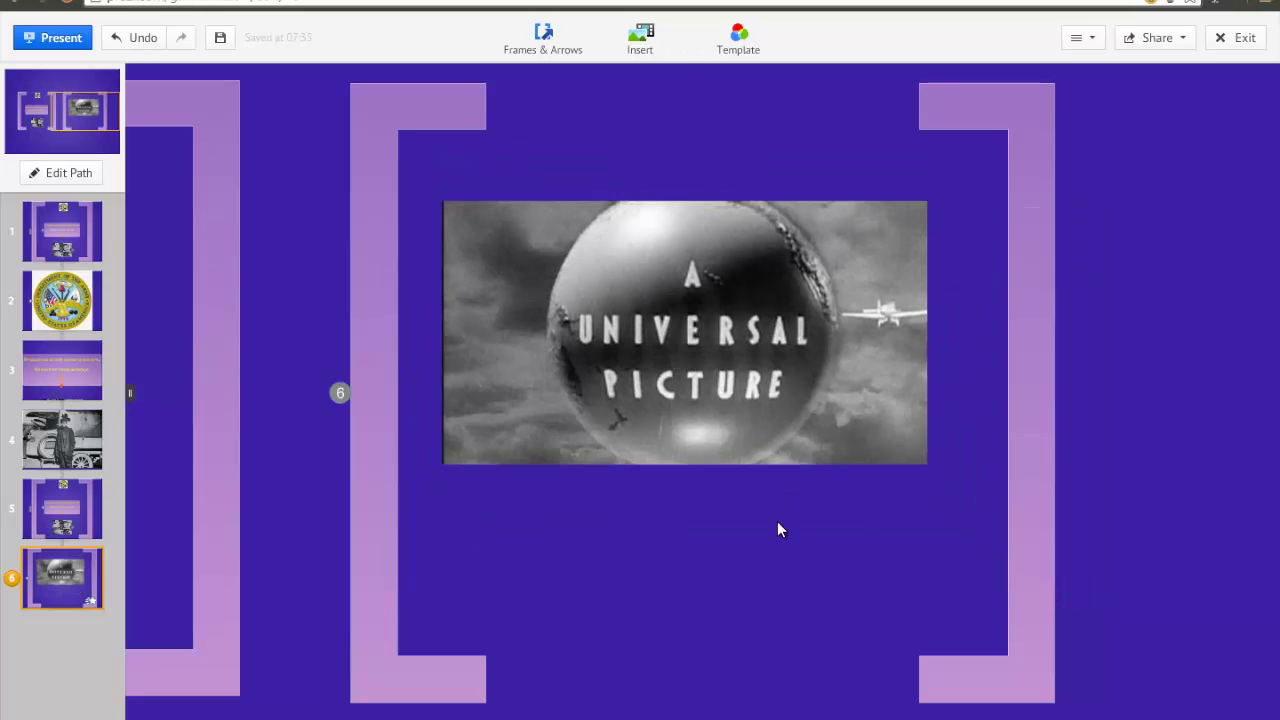
{"action": "left_click", "coordinate": [75, 40]}
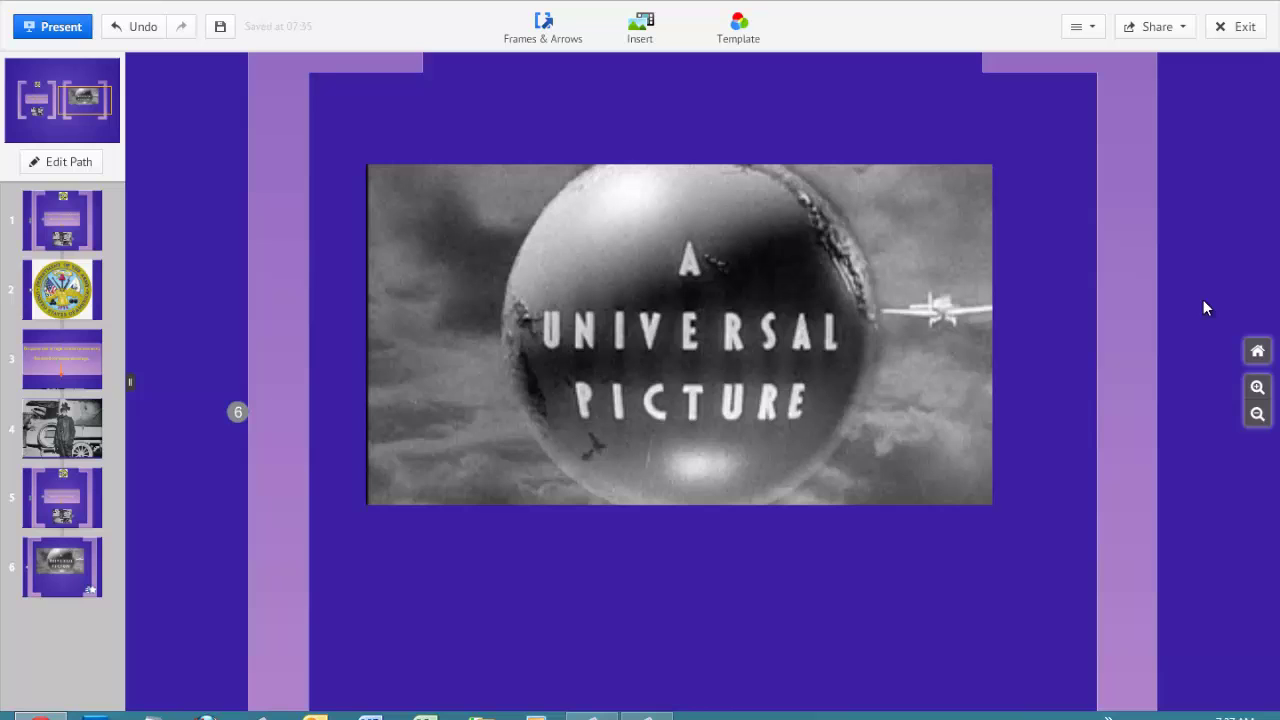
- Draw a new bracket frame on empty canvas titled 'A New Big Idea'
{"action": "left_click", "coordinate": [1258, 414]}
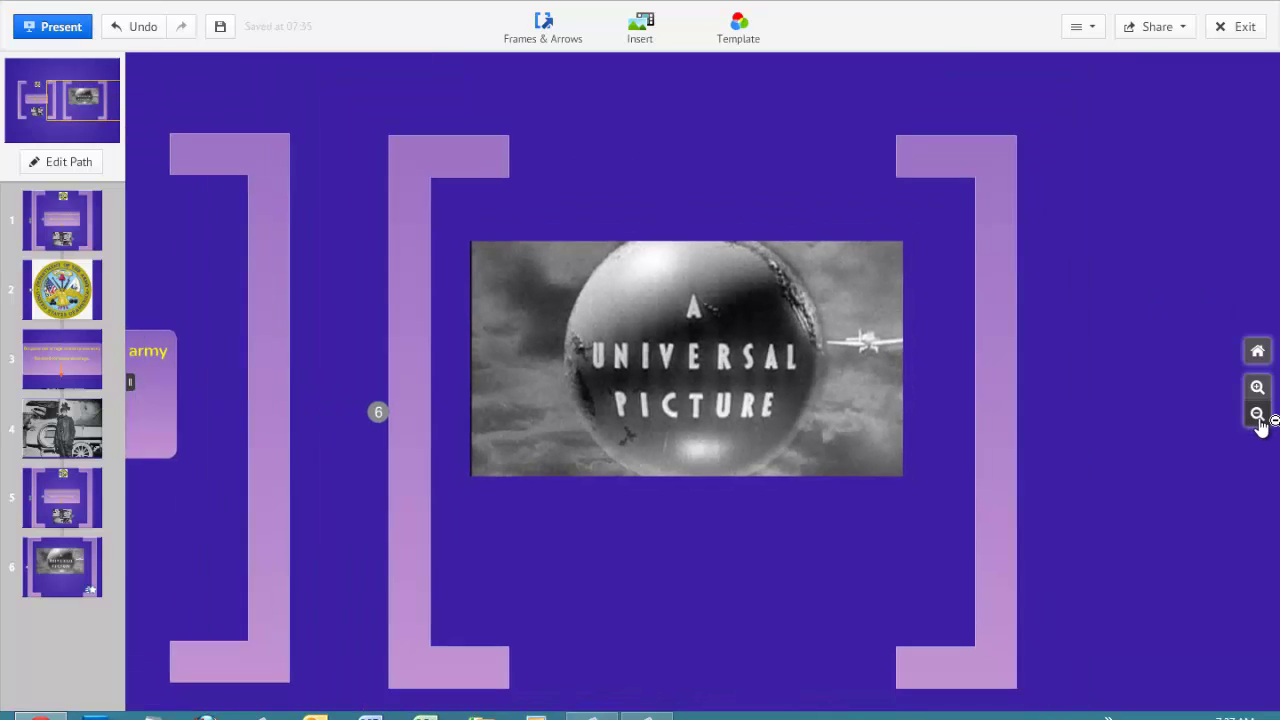
{"action": "left_click", "coordinate": [1258, 414]}
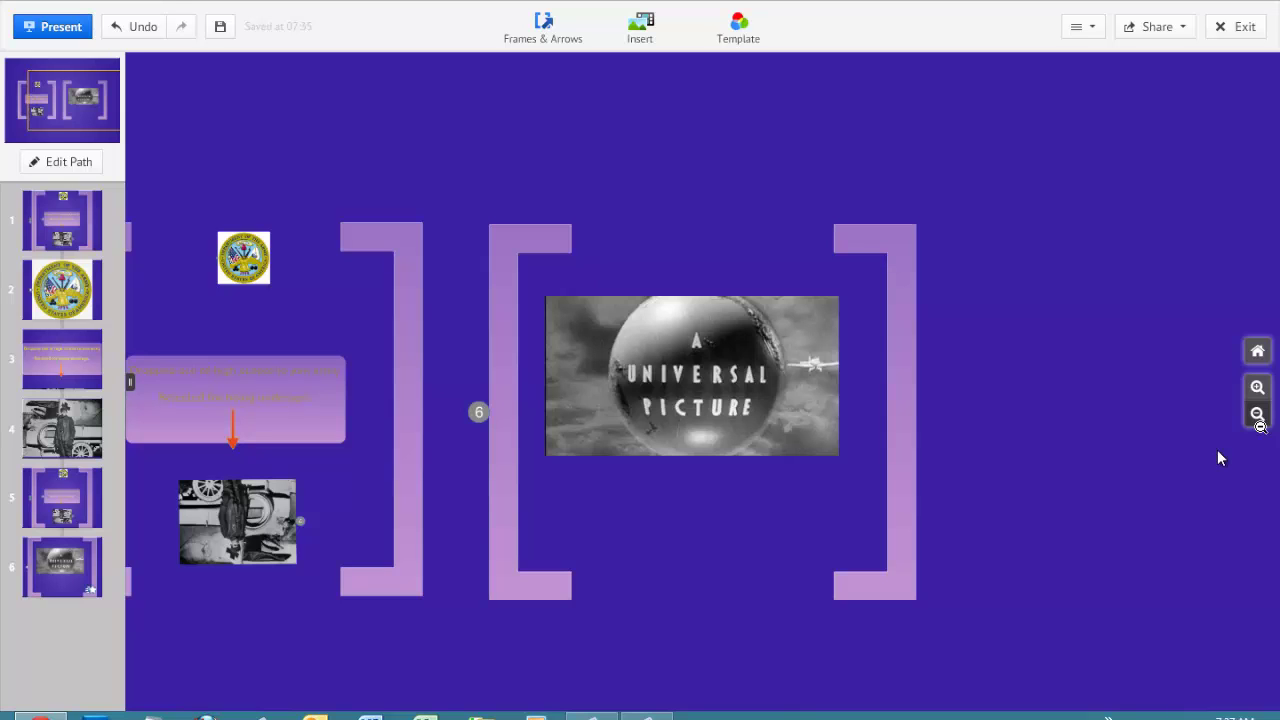
{"action": "left_click_drag", "start_coordinate": [1217, 449], "coordinate": [557, 465]}
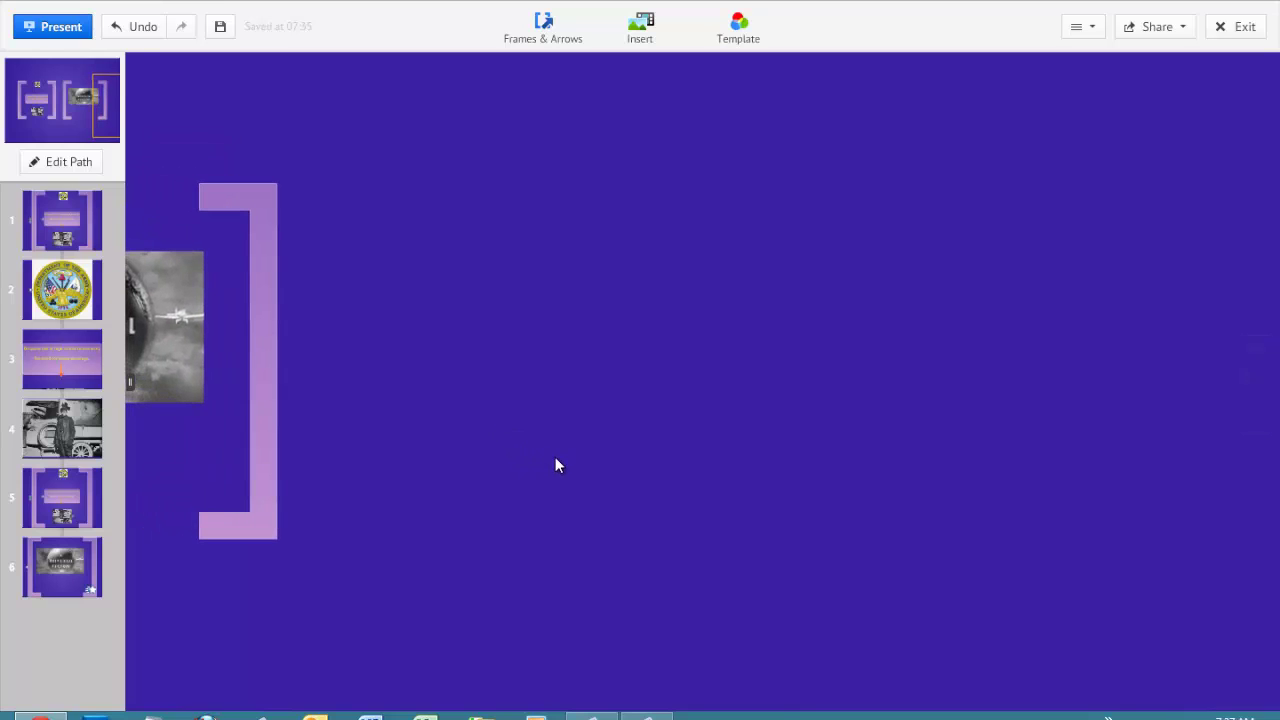
{"action": "left_click", "coordinate": [561, 30]}
{"action": "left_click", "coordinate": [565, 101]}
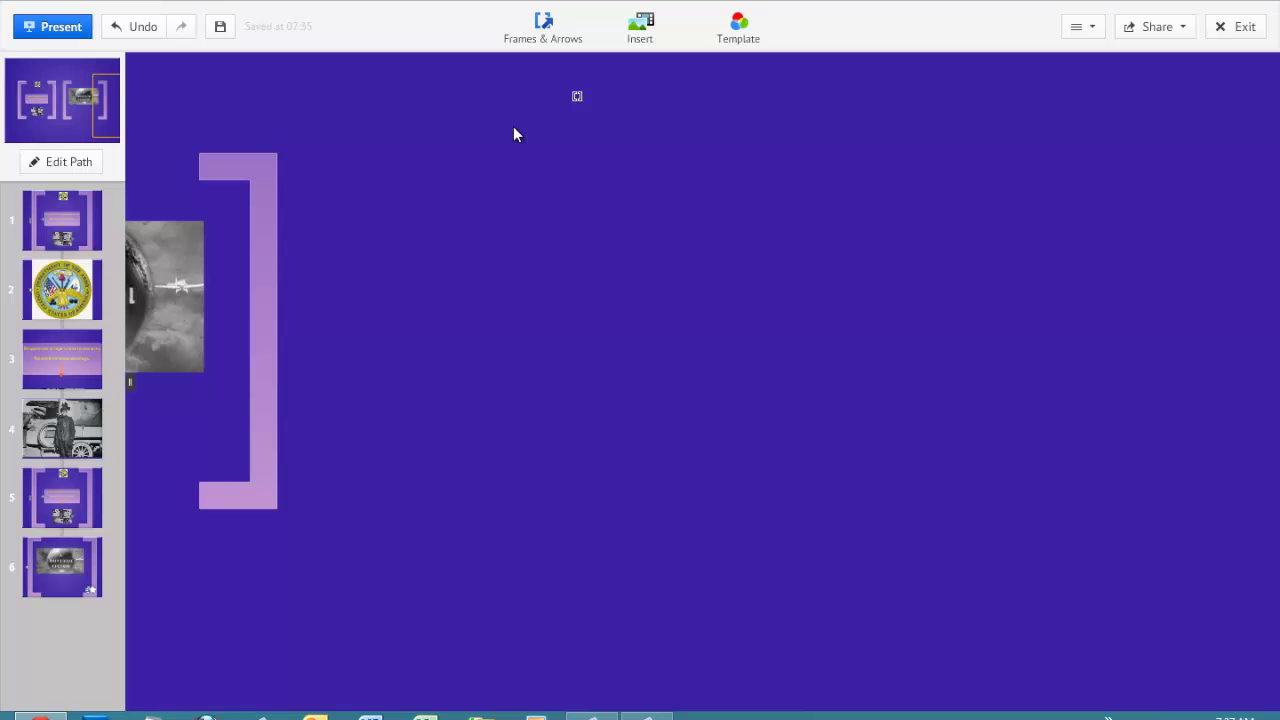
{"action": "mouse_move", "coordinate": [389, 155]}
{"action": "left_mouse_down"}
{"action": "mouse_move", "coordinate": [391, 183]}
{"action": "mouse_move", "coordinate": [851, 503]}
{"action": "left_mouse_up"}
{"action": "left_click", "coordinate": [494, 234]}
{"action": "type", "text": "N"}
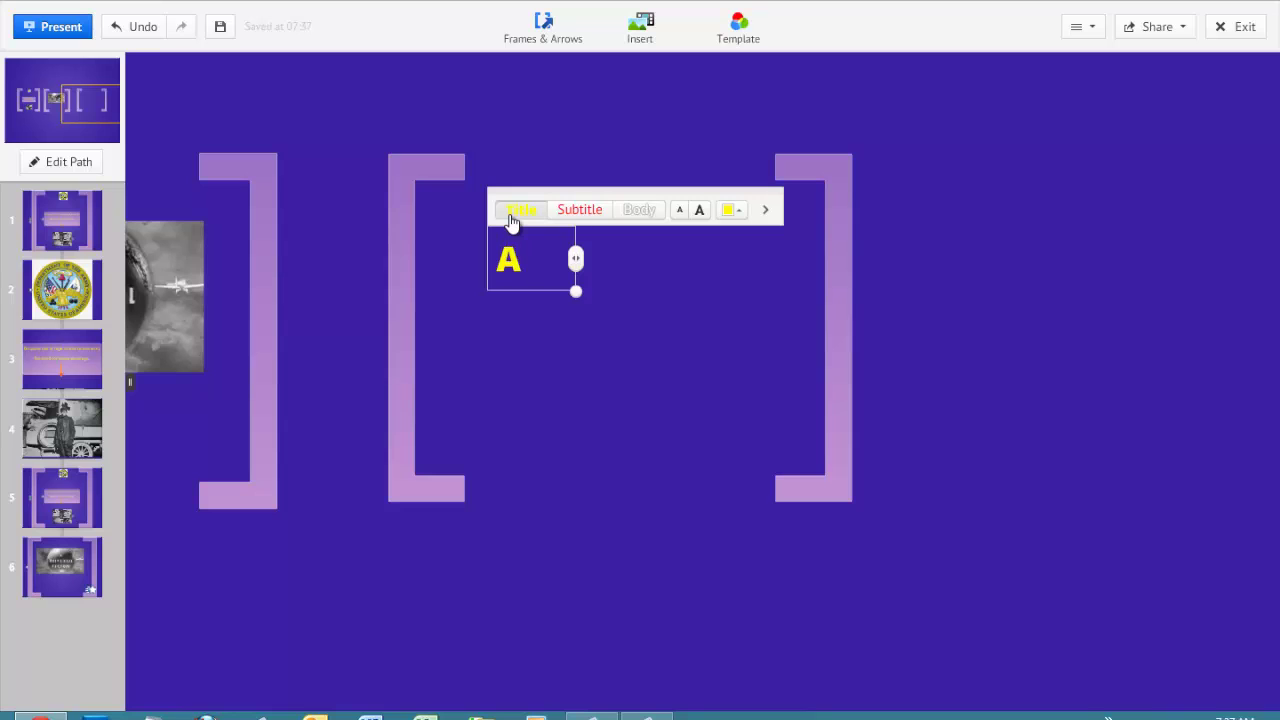
{"action": "type", "text": " New Big Idea"}
{"action": "left_click", "coordinate": [564, 397]}
- Insert the lightbulb, Mickey and Walt-Disney-Logo images from the computer
{"action": "left_click", "coordinate": [667, 30]}
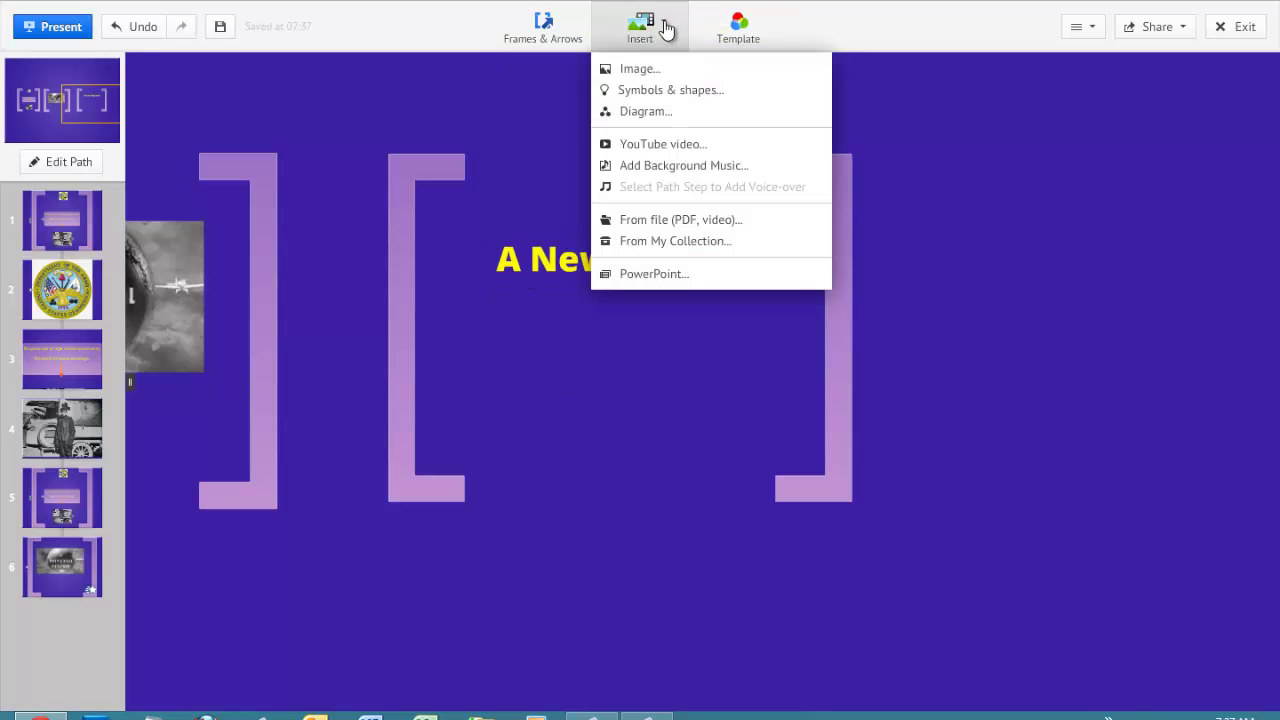
{"action": "left_click", "coordinate": [638, 68]}
{"action": "left_click", "coordinate": [505, 436]}
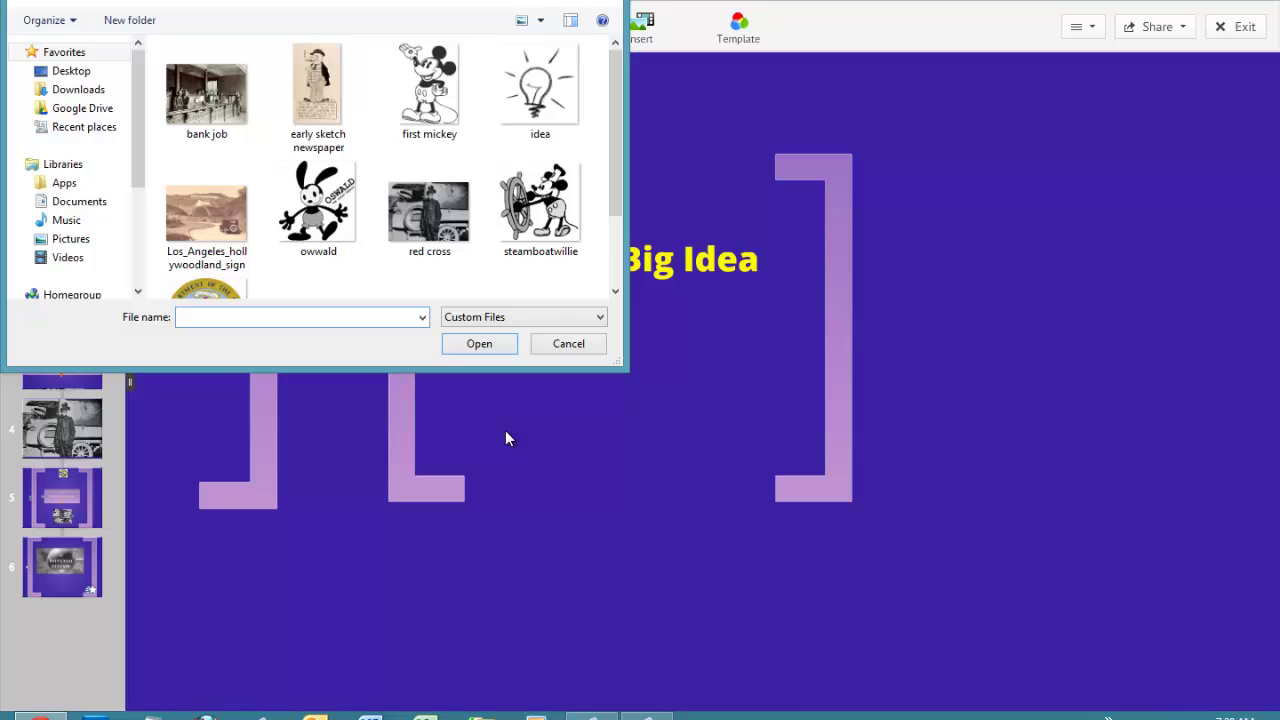
{"action": "left_click", "coordinate": [540, 90]}
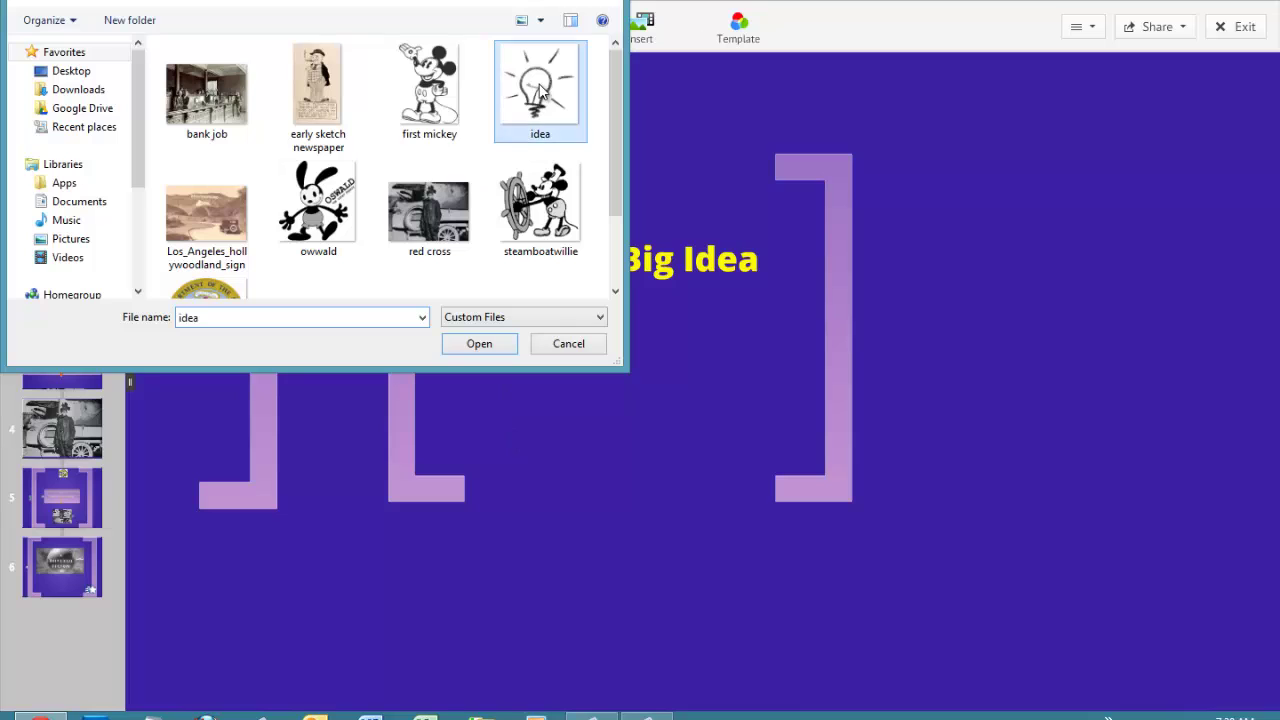
{"action": "left_click", "coordinate": [453, 108], "text": "ctrl"}
{"action": "scroll", "coordinate": [455, 200], "scroll_direction": "down", "scroll_amount": 2}
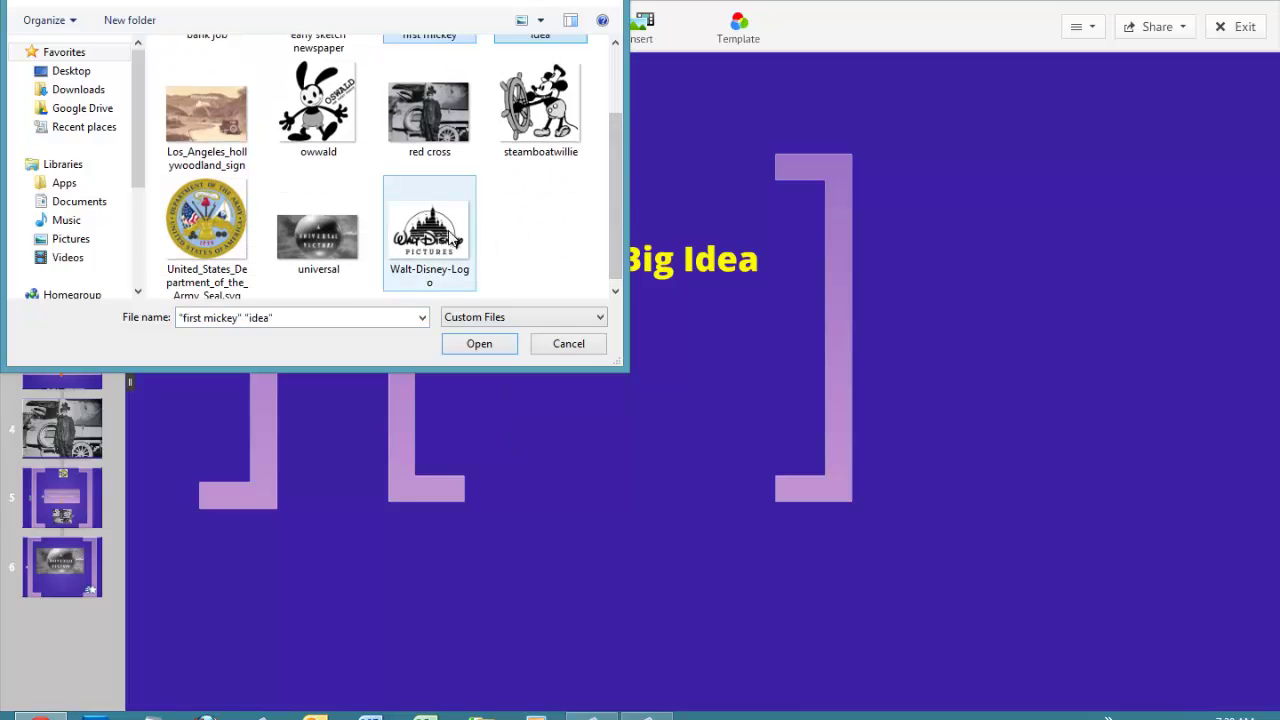
{"action": "left_click", "coordinate": [455, 240], "text": "ctrl"}
{"action": "left_click", "coordinate": [479, 344]}
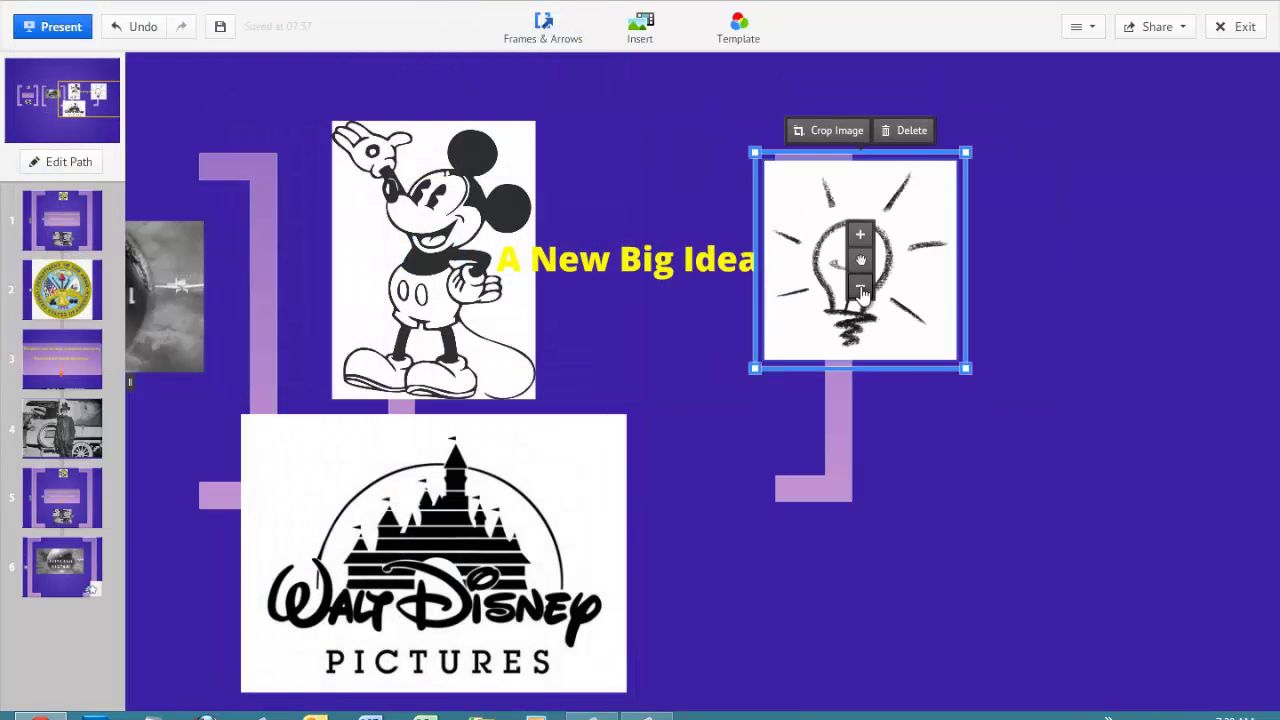
- Shrink the lightbulb and Mickey, place them inside the frame, and raise the title
{"action": "left_click", "coordinate": [860, 290]}
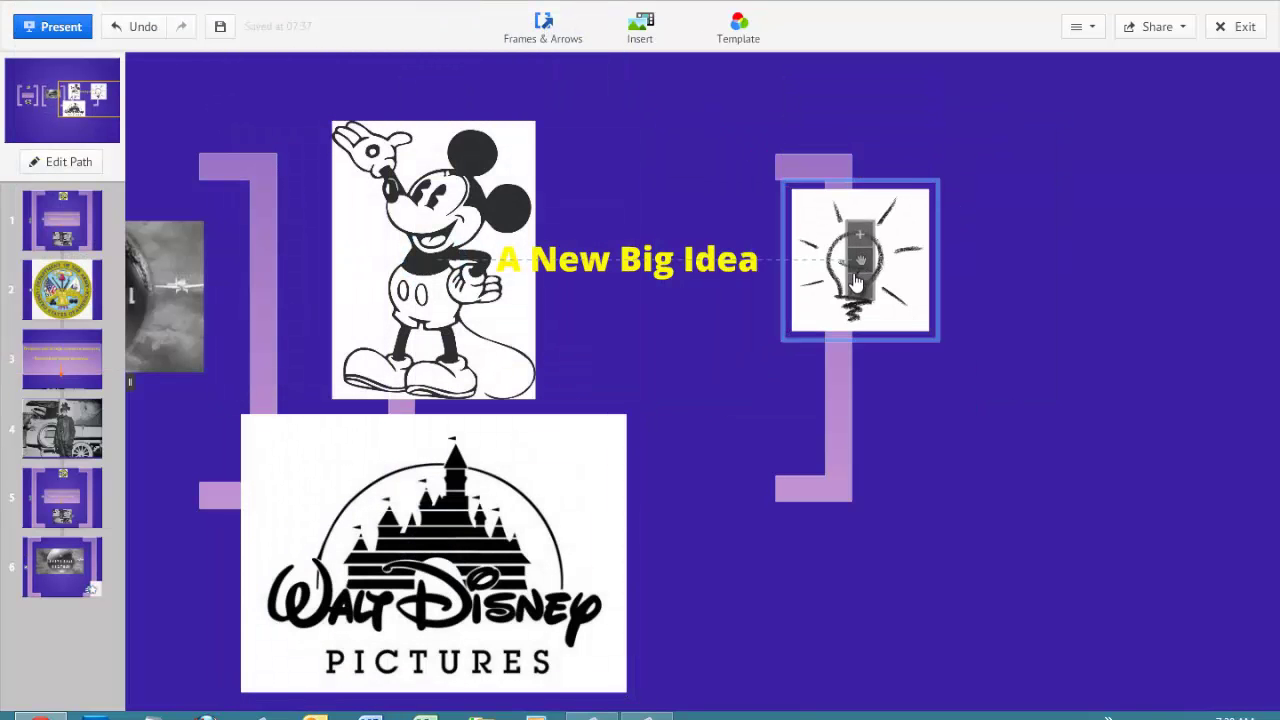
{"action": "left_click_drag", "start_coordinate": [862, 258], "coordinate": [731, 371]}
{"action": "left_click", "coordinate": [447, 310]}
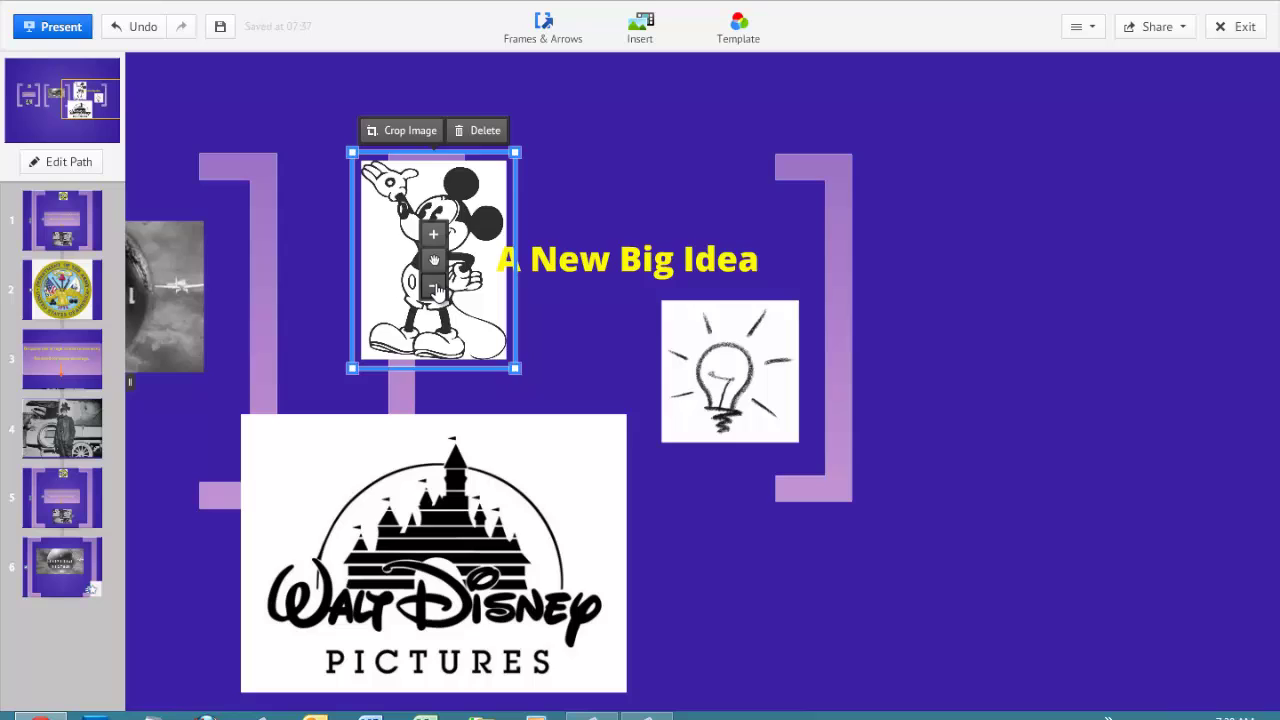
{"action": "left_click", "coordinate": [434, 276]}
{"action": "left_click_drag", "start_coordinate": [434, 260], "coordinate": [590, 368]}
{"action": "left_click", "coordinate": [630, 262]}
{"action": "left_click_drag", "start_coordinate": [630, 262], "coordinate": [629, 206]}
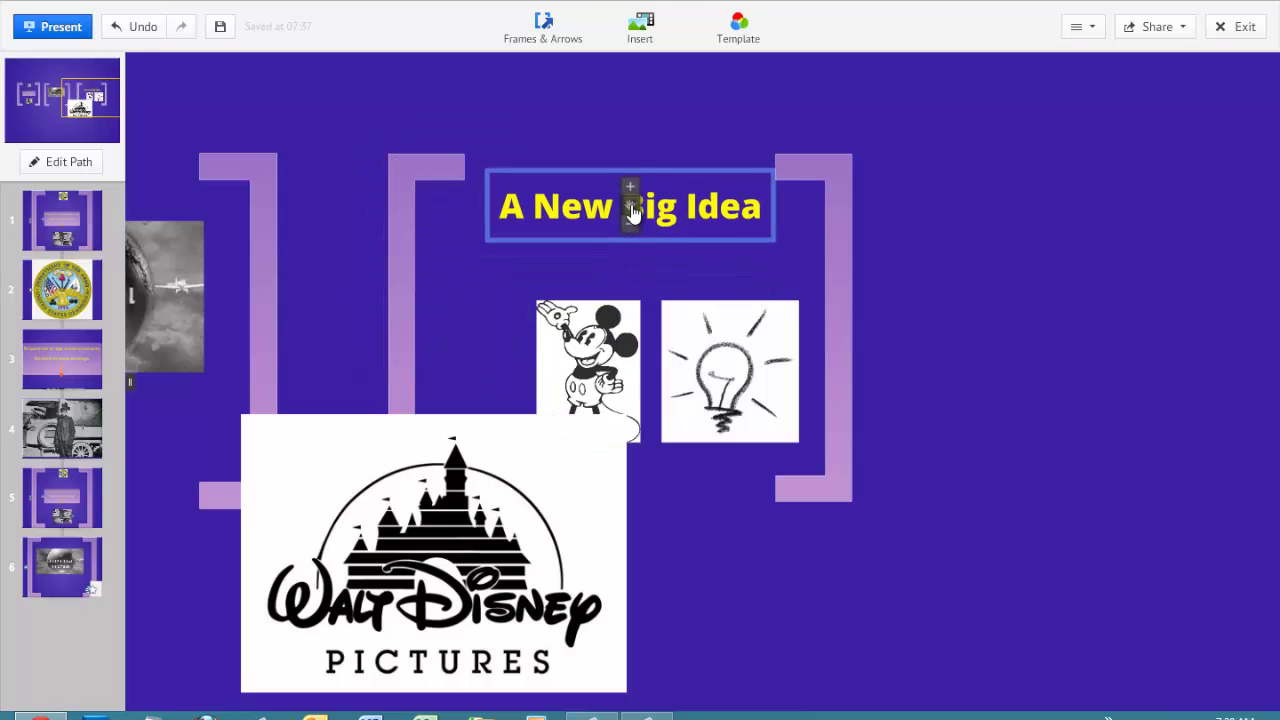
- Shrink the Walt Disney Pictures logo and arrange it below Mickey, beside the lightbulb
{"action": "left_click", "coordinate": [429, 586]}
{"action": "left_click", "coordinate": [433, 583]}
{"action": "left_click", "coordinate": [433, 583]}
{"action": "left_click", "coordinate": [433, 583]}
{"action": "left_click", "coordinate": [588, 371]}
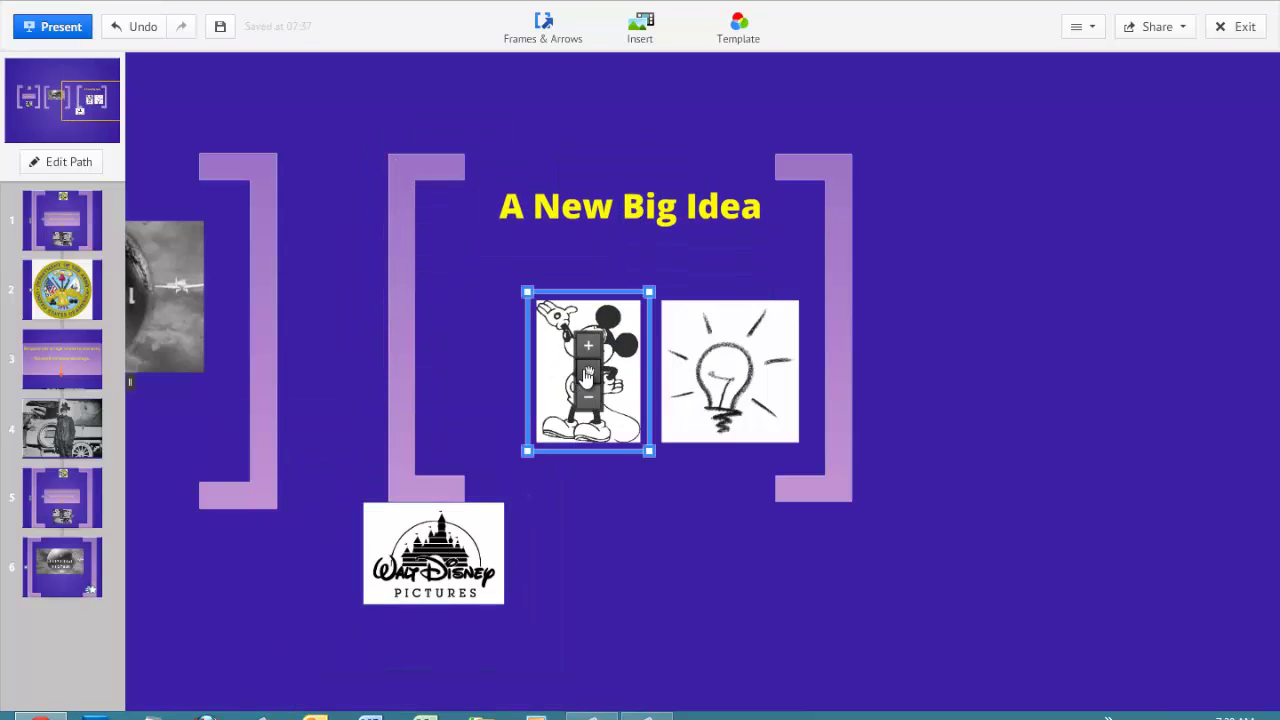
{"action": "left_click_drag", "start_coordinate": [588, 371], "coordinate": [543, 327]}
{"action": "left_click", "coordinate": [462, 541]}
{"action": "left_click_drag", "start_coordinate": [462, 541], "coordinate": [589, 443]}
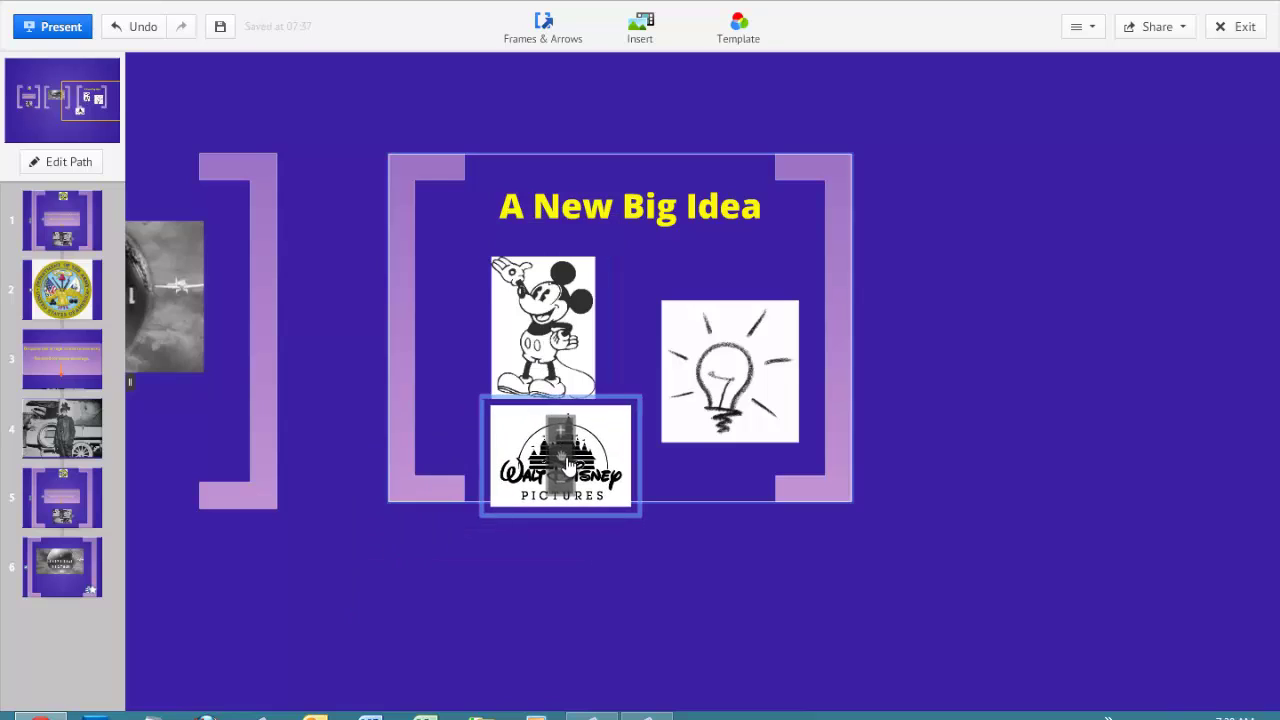
{"action": "left_click_drag", "start_coordinate": [732, 368], "coordinate": [716, 428]}
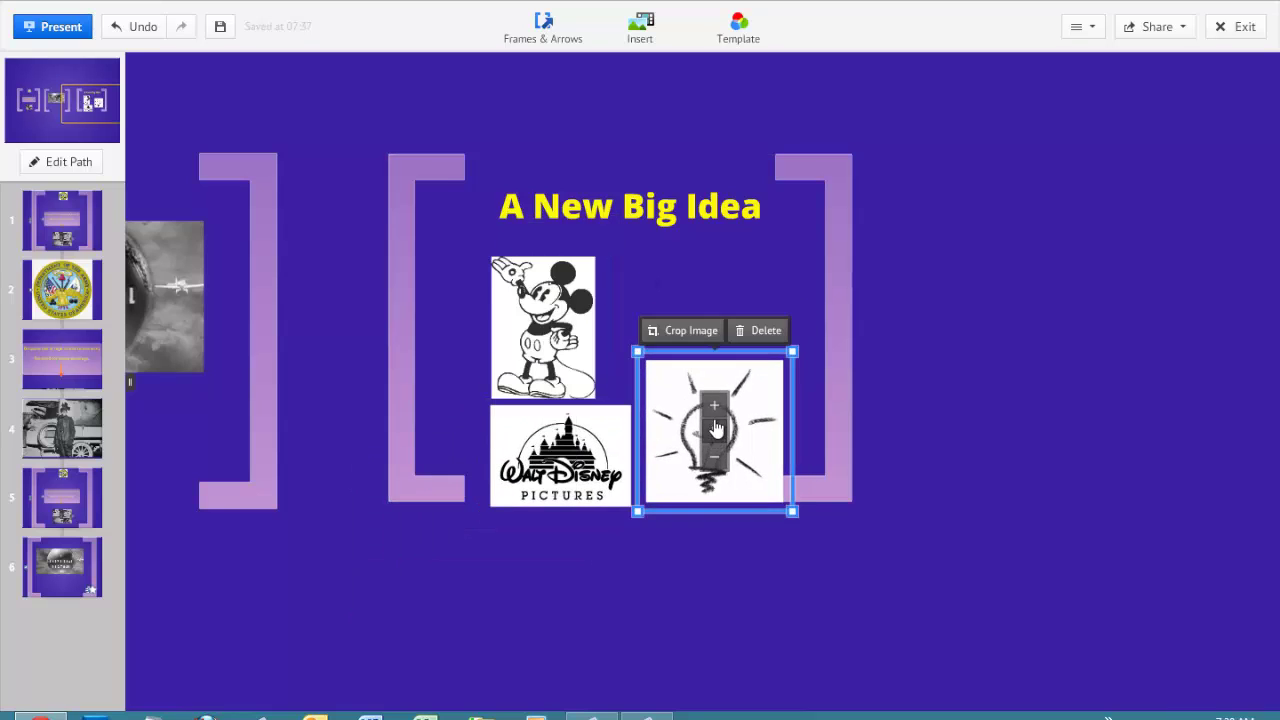
- Insert the Steamboat Willie YouTube video using its copied web address
{"action": "left_click", "coordinate": [734, 277]}
{"action": "left_click", "coordinate": [666, 27]}
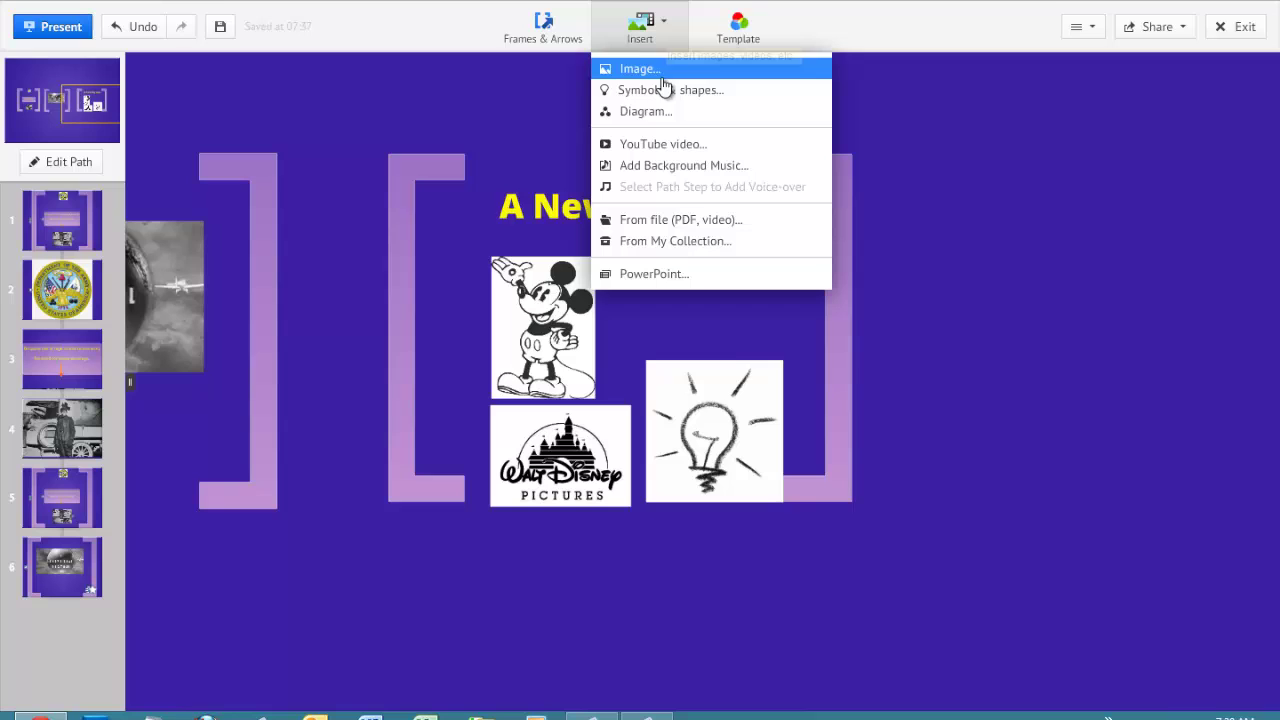
{"action": "left_click", "coordinate": [662, 145]}
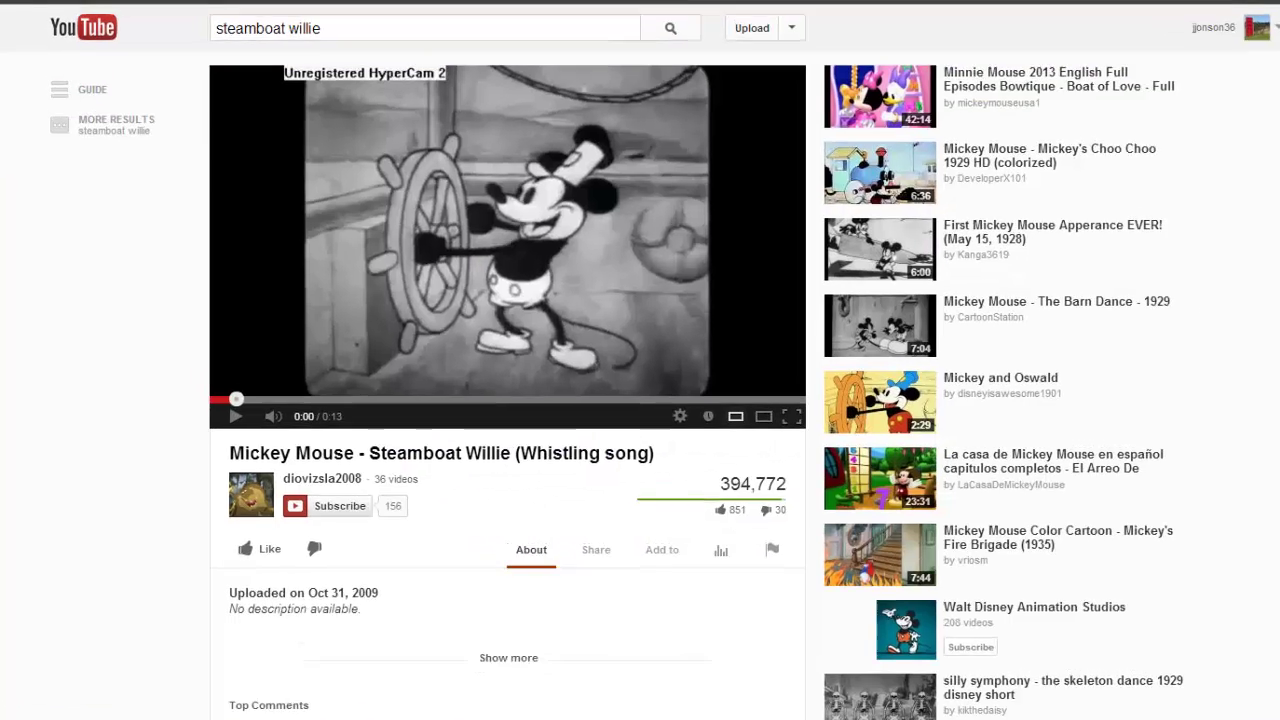
{"action": "right_click", "coordinate": [486, 12]}
{"action": "left_click", "coordinate": [543, 83]}
{"action": "left_click", "coordinate": [780, 5]}
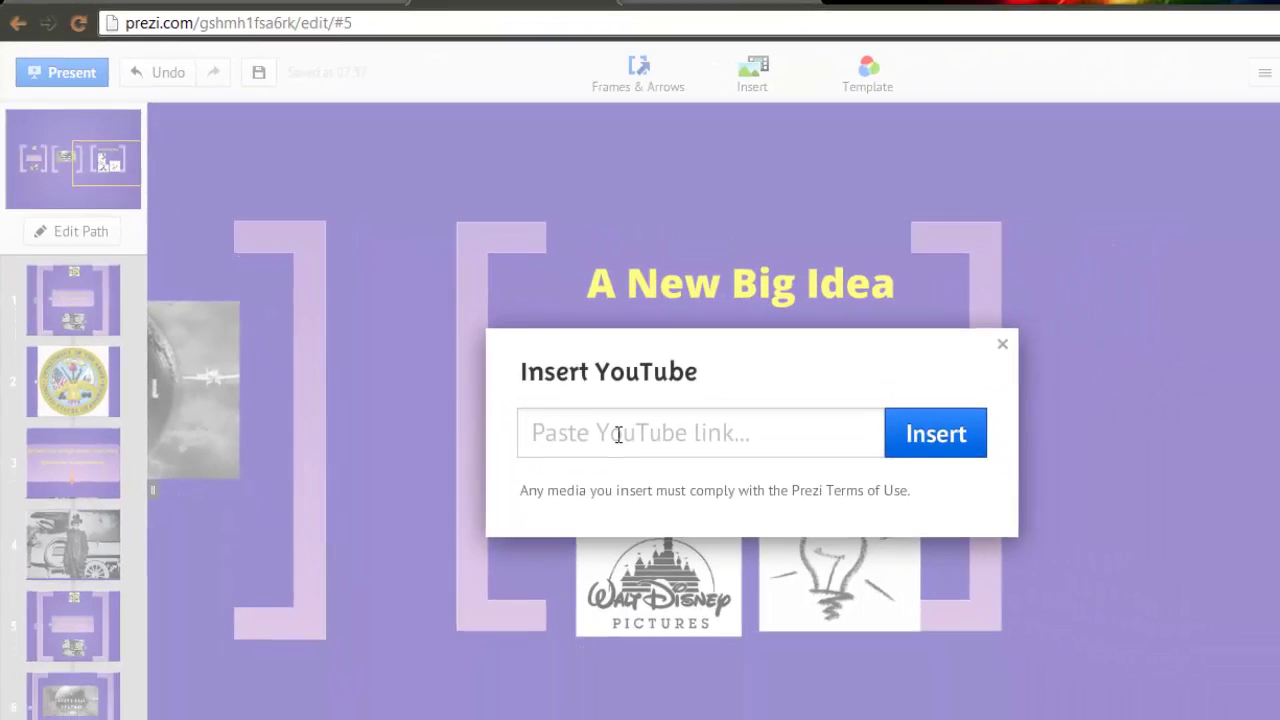
{"action": "right_click", "coordinate": [919, 643]}
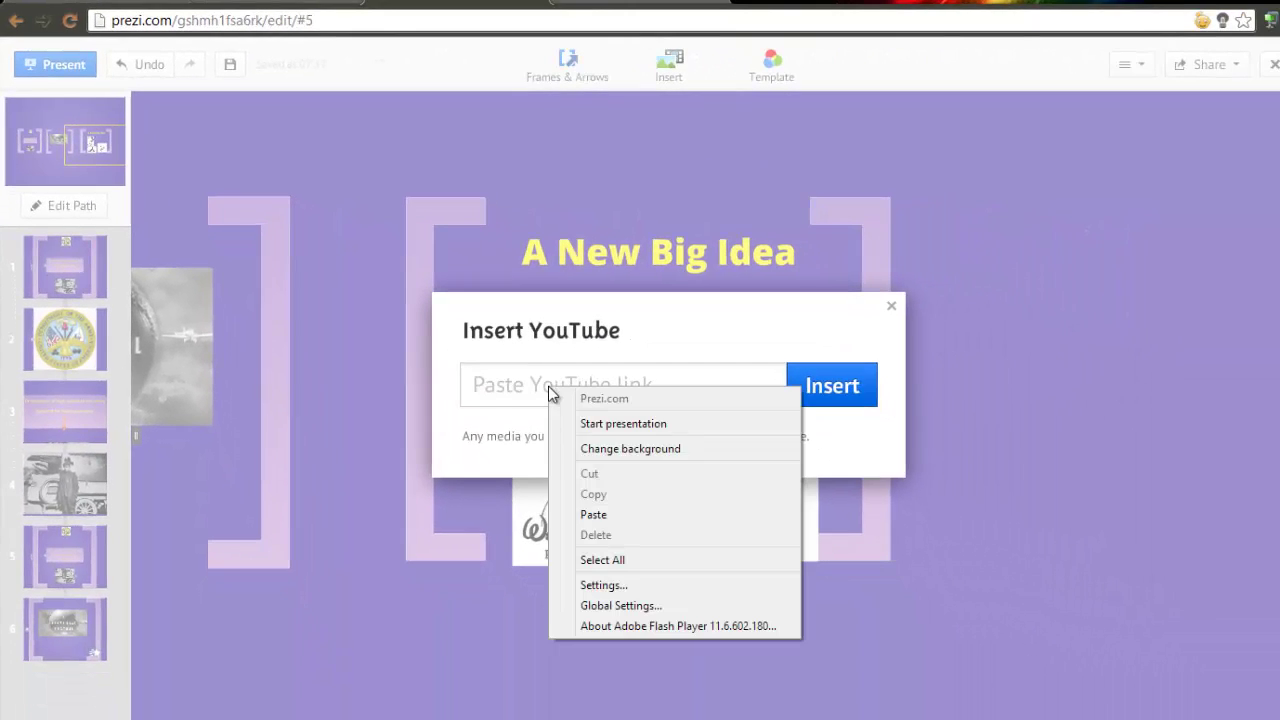
{"action": "left_click", "coordinate": [615, 514]}
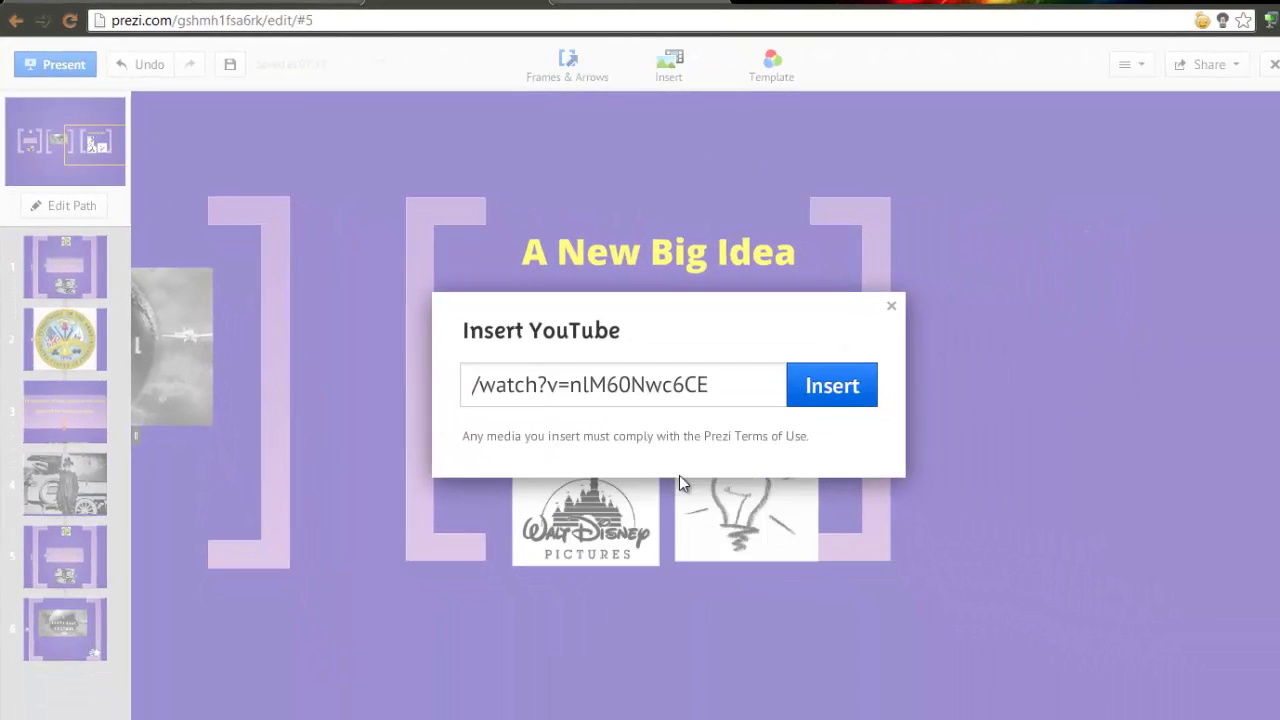
{"action": "left_click", "coordinate": [843, 391]}
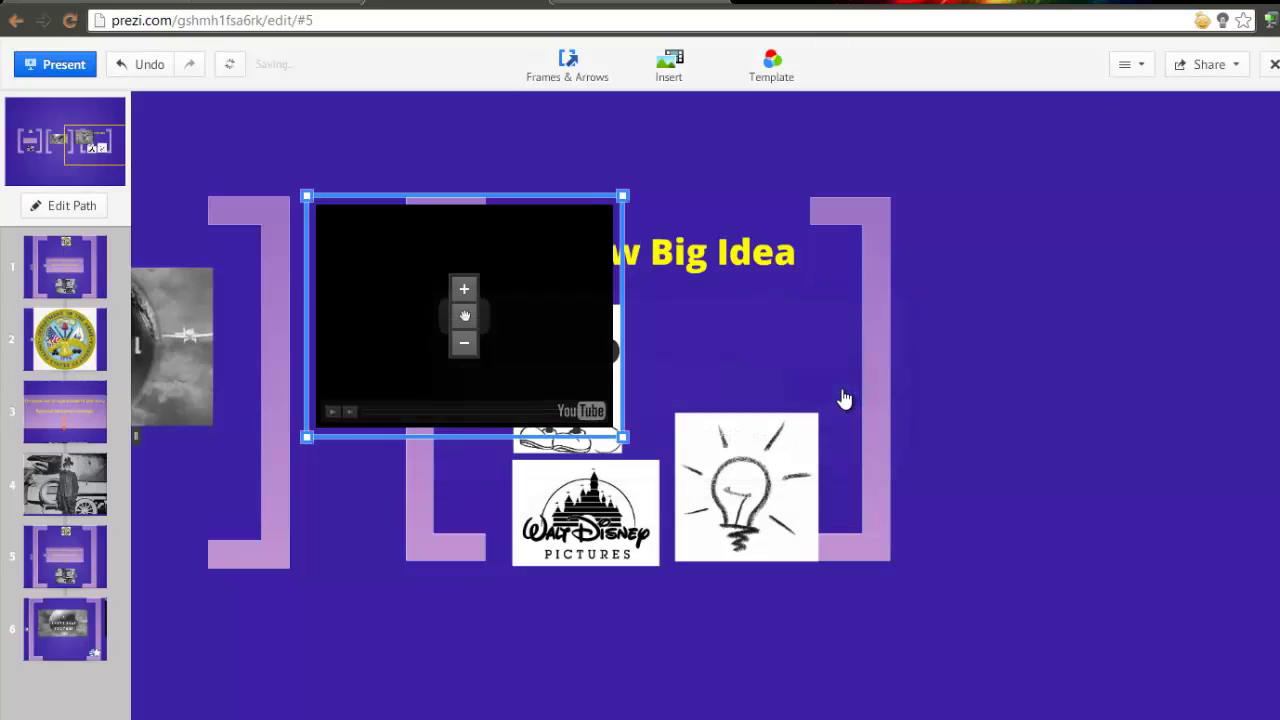
- Shrink the video, place it beside Mickey, and adjust the title's size
{"action": "left_click", "coordinate": [464, 348]}
{"action": "left_click", "coordinate": [464, 348]}
{"action": "left_click_drag", "start_coordinate": [464, 316], "coordinate": [753, 345]}
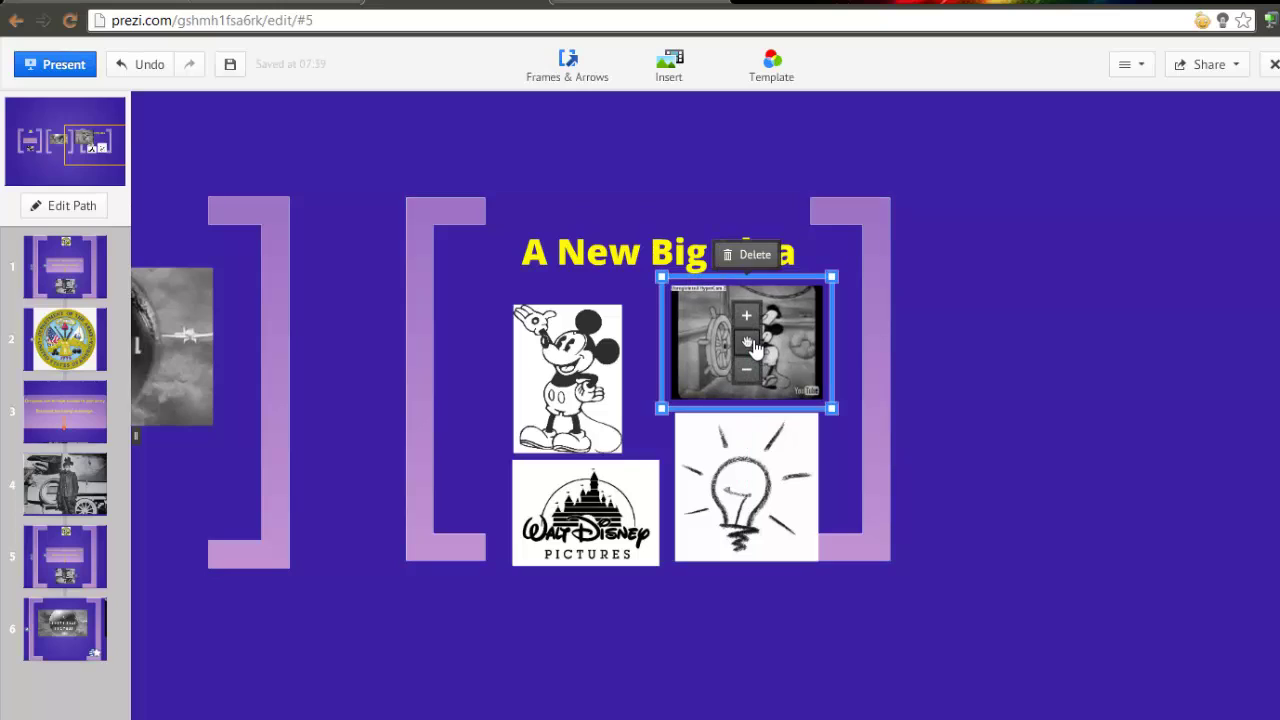
{"action": "left_click", "coordinate": [657, 243]}
{"action": "left_click", "coordinate": [657, 238]}
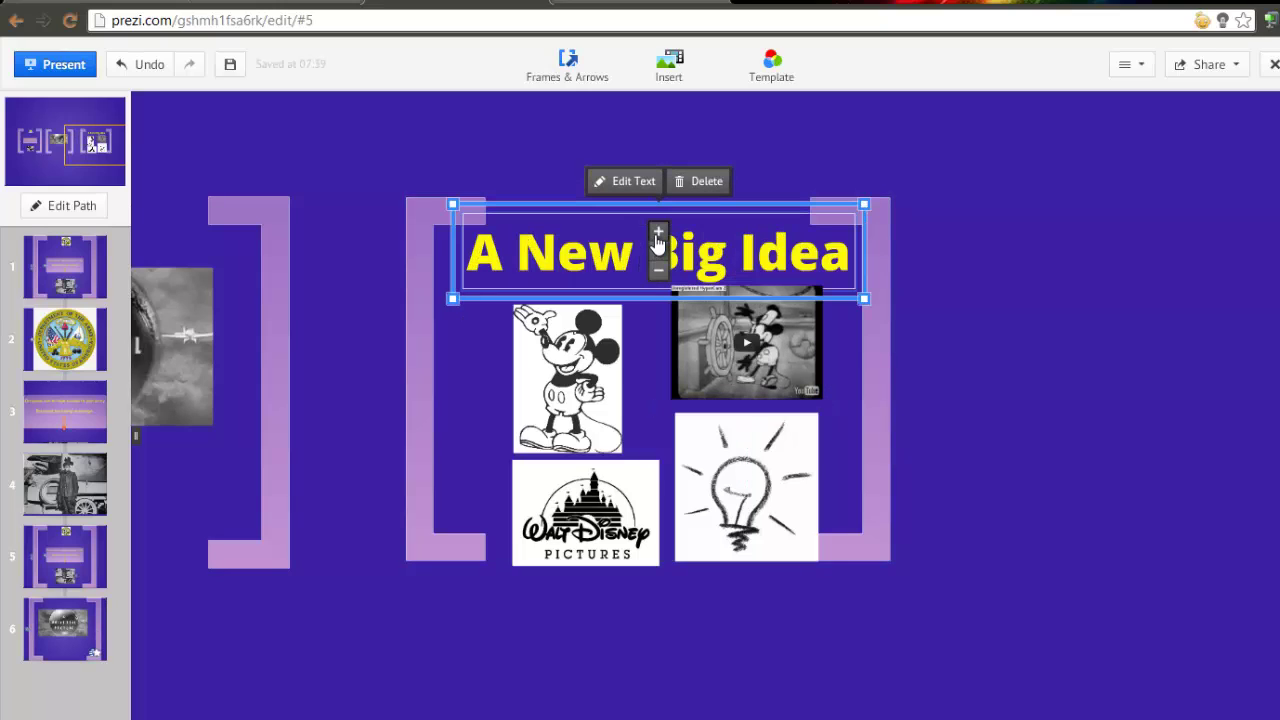
{"action": "left_click", "coordinate": [659, 233]}
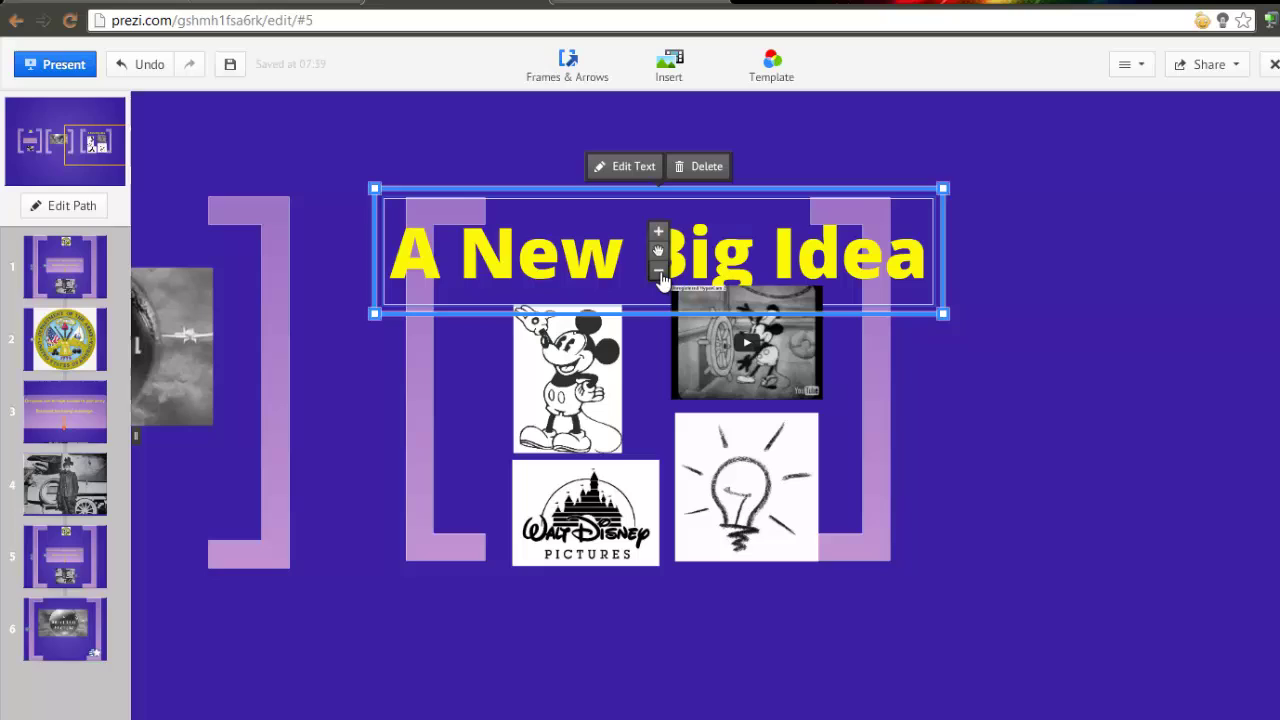
{"action": "left_click", "coordinate": [659, 272]}
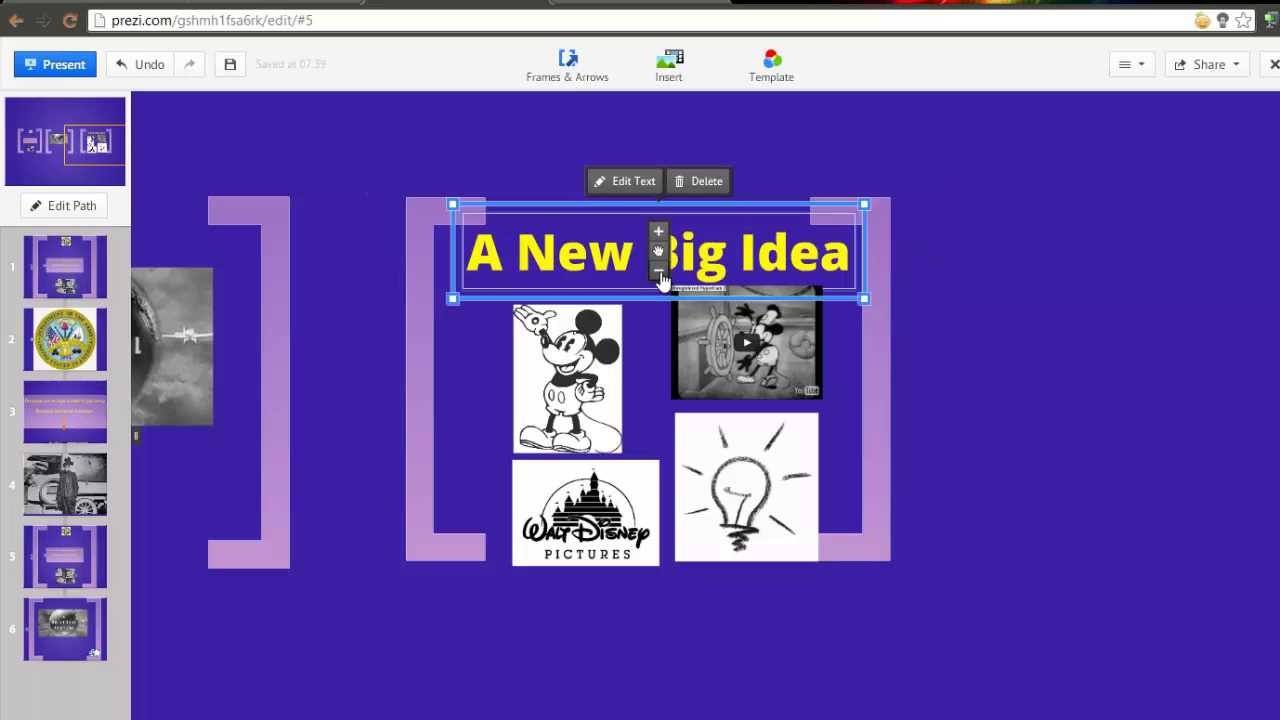
{"action": "left_click", "coordinate": [1070, 452]}
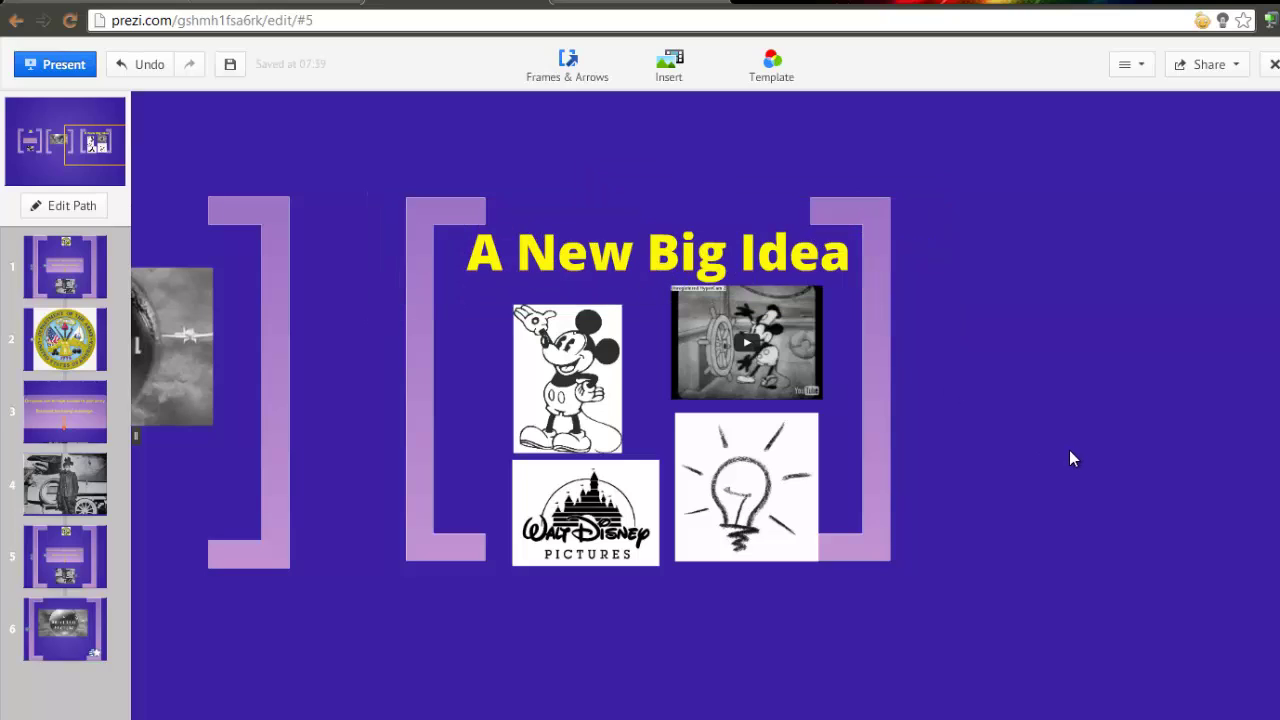
- Tilt the YouTube video slightly clockwise
{"action": "left_click", "coordinate": [797, 376]}
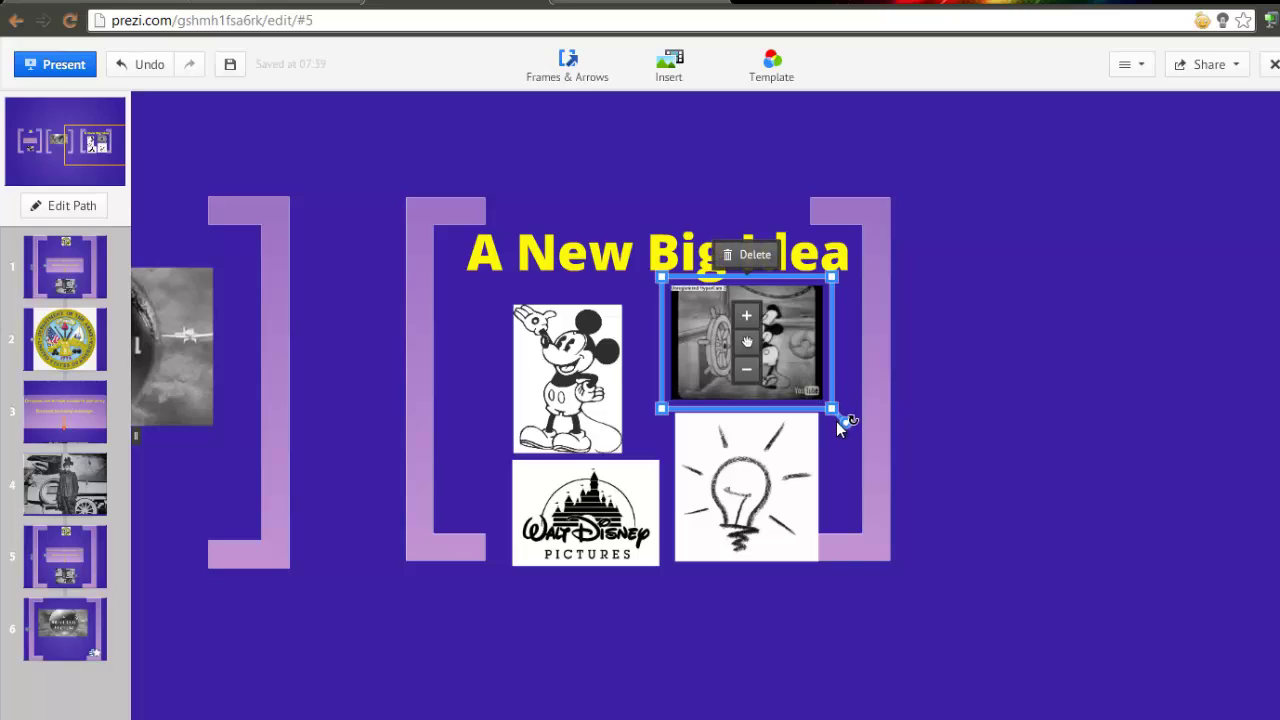
{"action": "left_click_drag", "start_coordinate": [845, 425], "coordinate": [828, 434]}
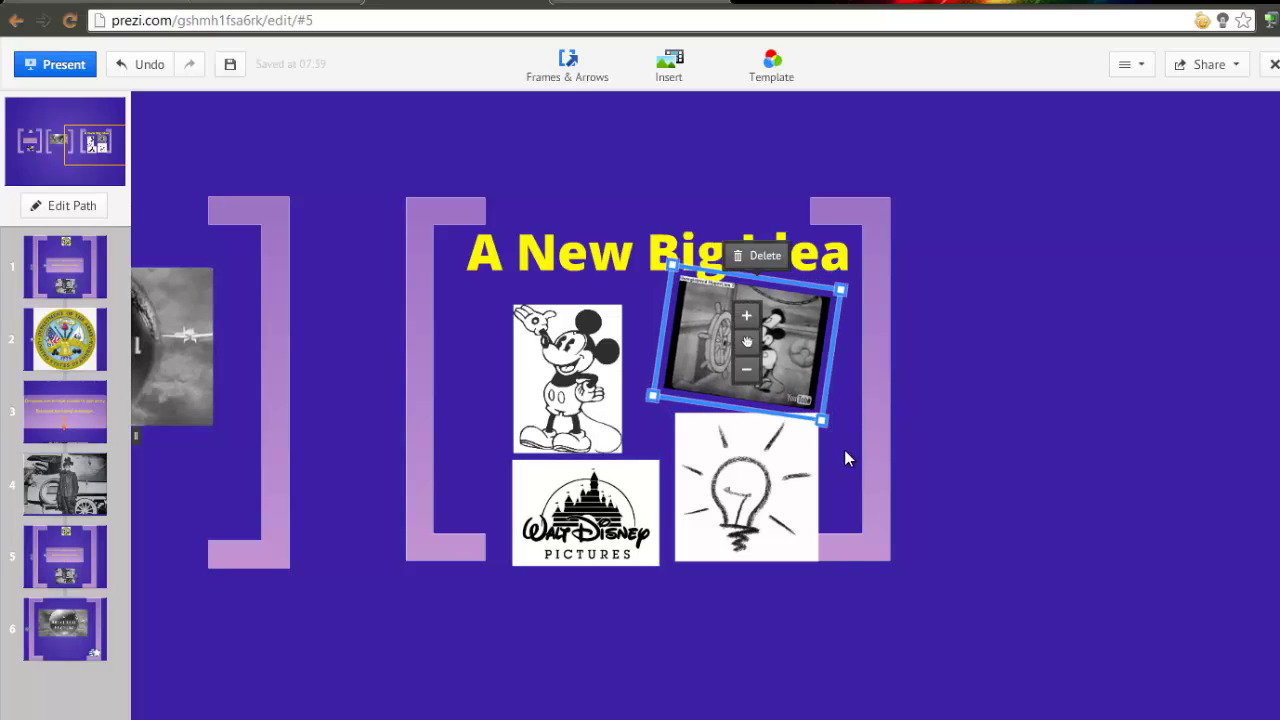
{"action": "left_click", "coordinate": [845, 455]}
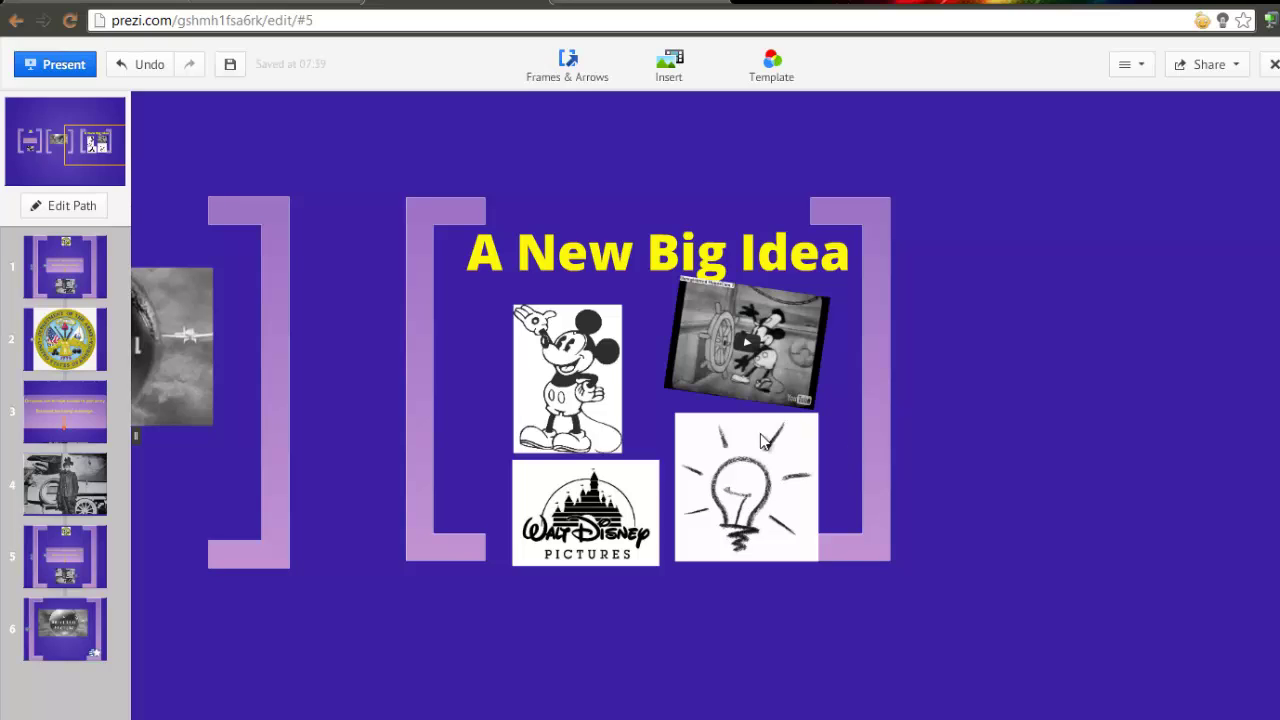
- Add the new frame, its title, Mickey and the video to the path as steps 7–10
{"action": "left_click", "coordinate": [92, 206]}
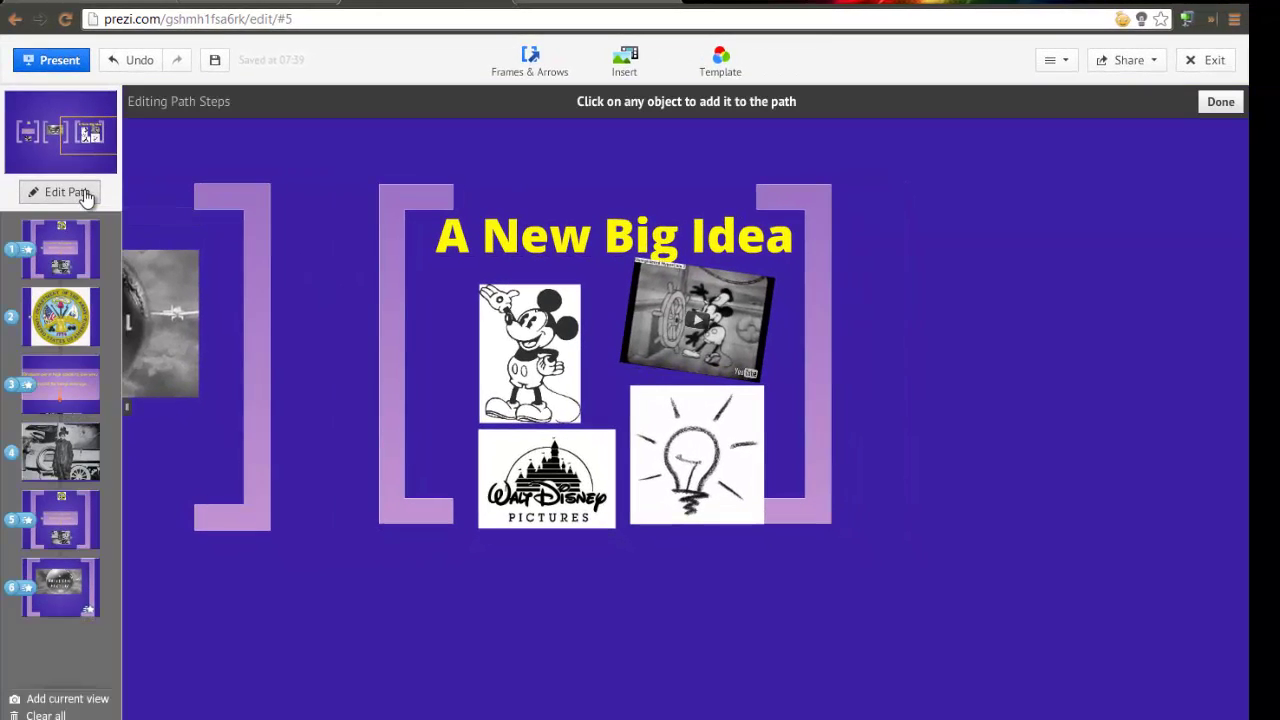
{"action": "left_click", "coordinate": [412, 201]}
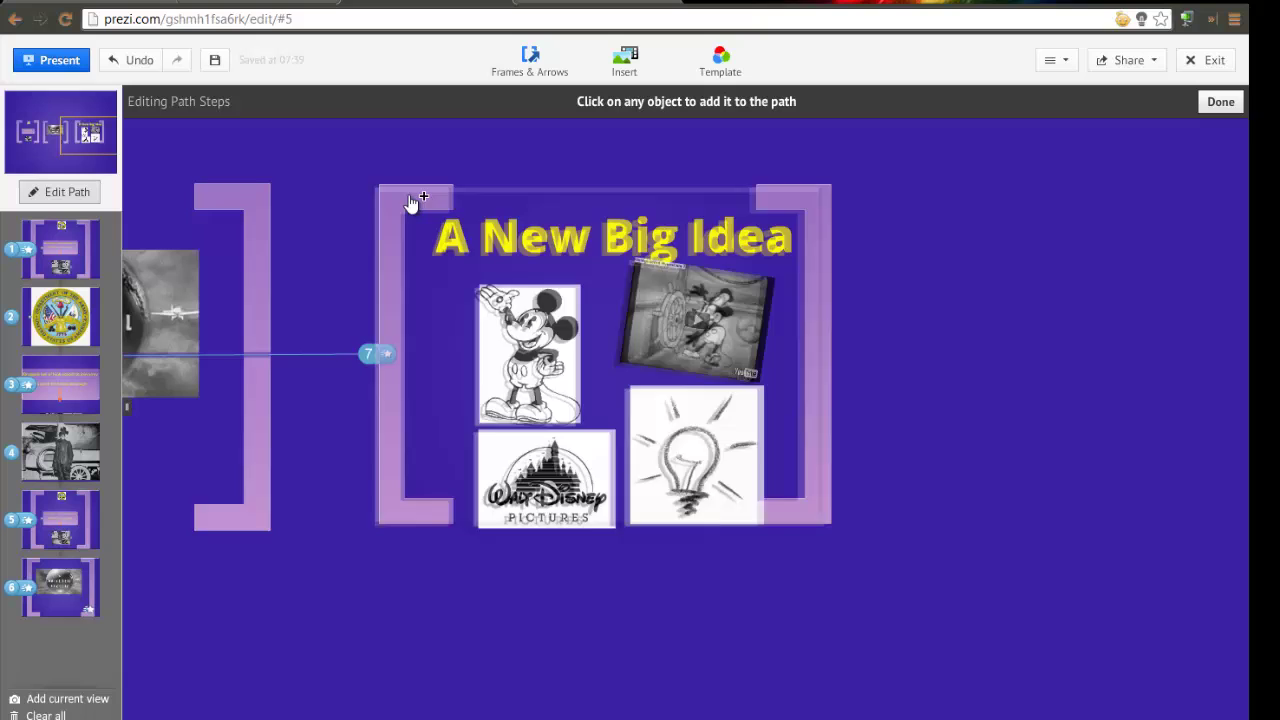
{"action": "left_click", "coordinate": [630, 243]}
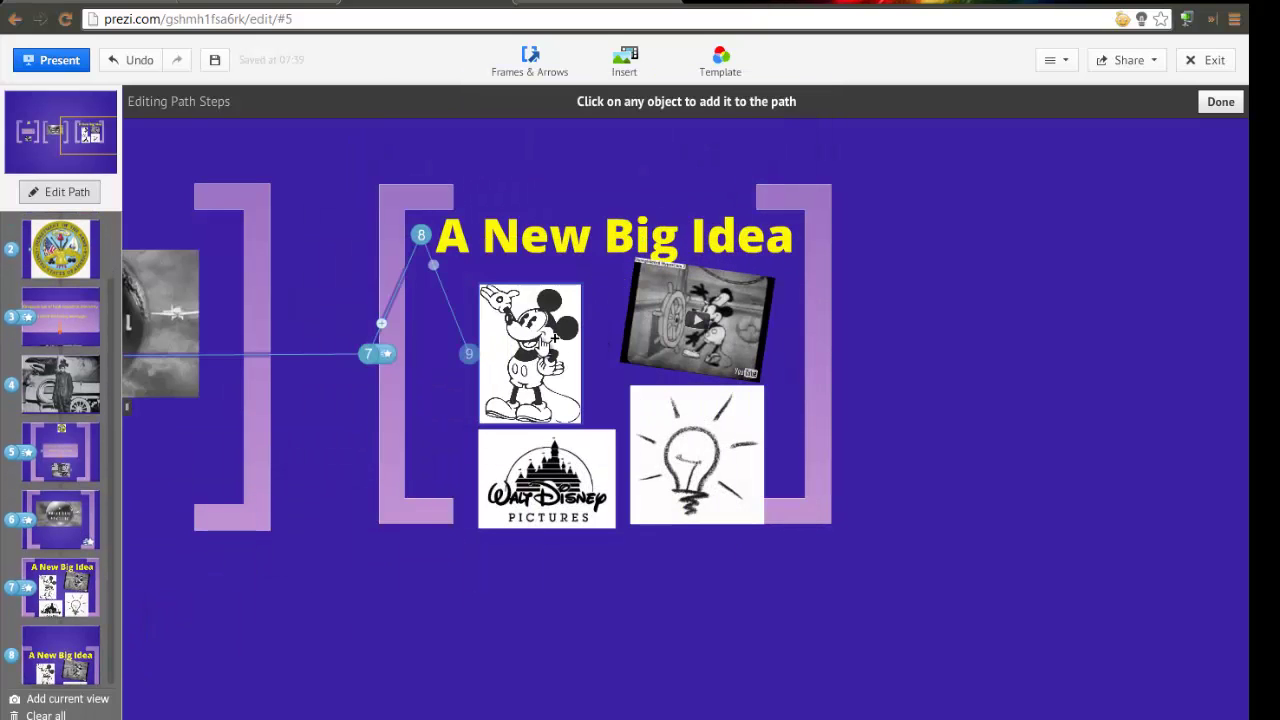
{"action": "left_click", "coordinate": [548, 340]}
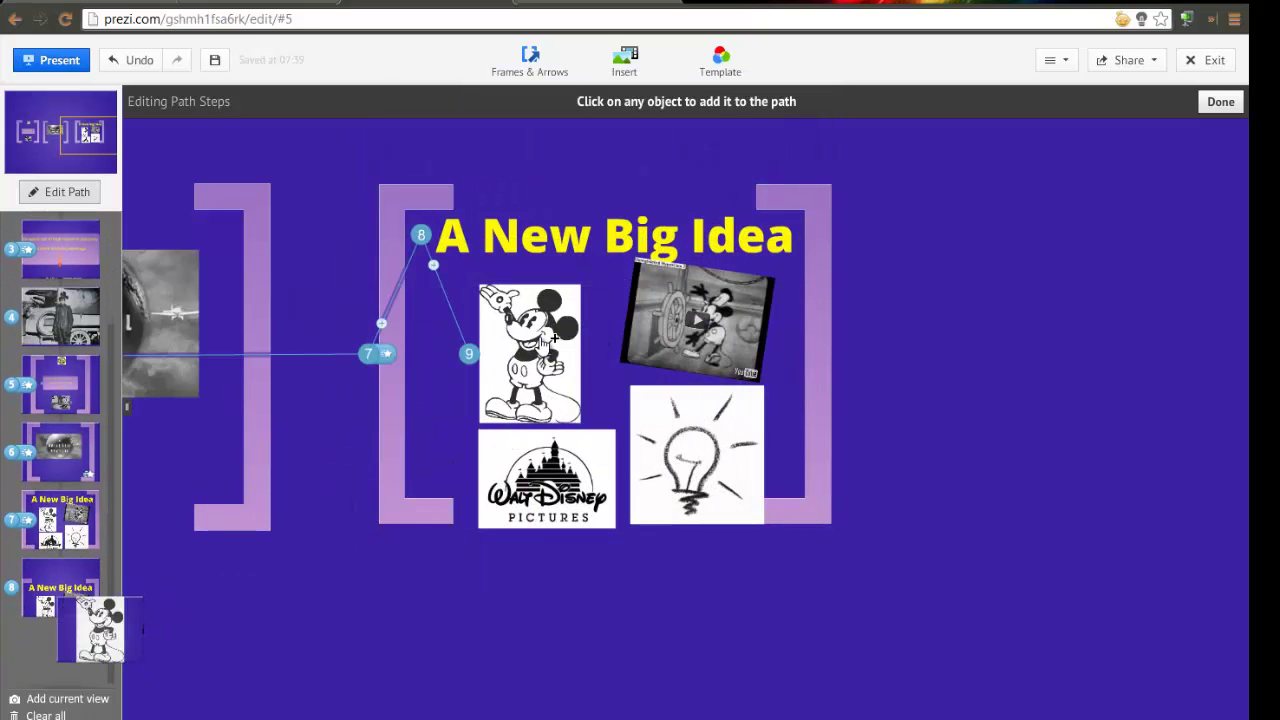
{"action": "left_click", "coordinate": [649, 342]}
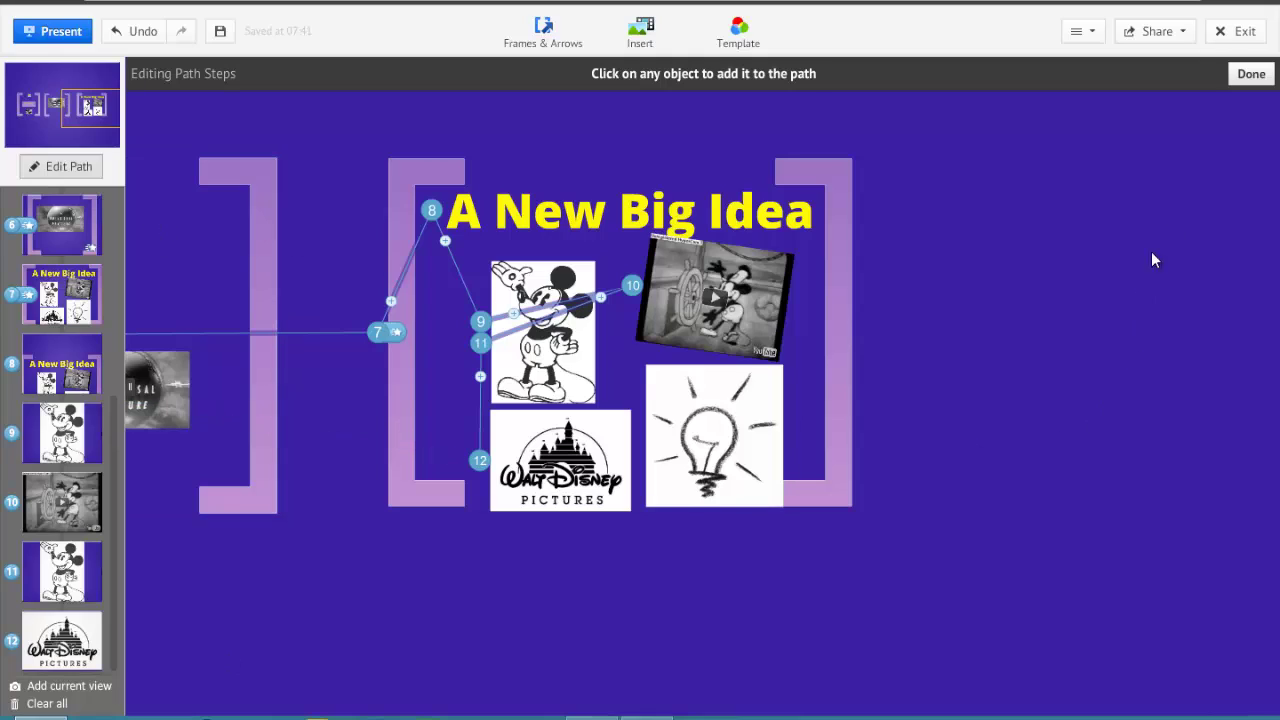
- Shrink Mickey and the video, and reposition Mickey and the title slightly lower
{"action": "left_click", "coordinate": [1251, 74]}
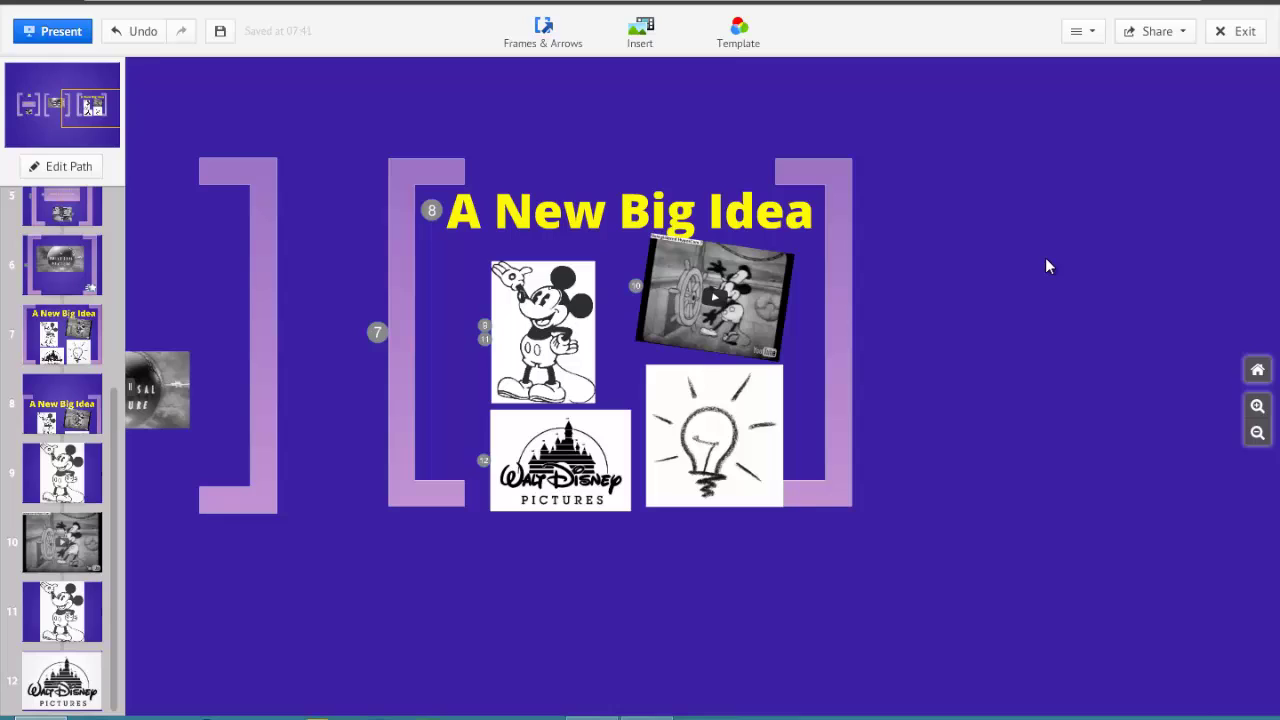
{"action": "left_click", "coordinate": [545, 332]}
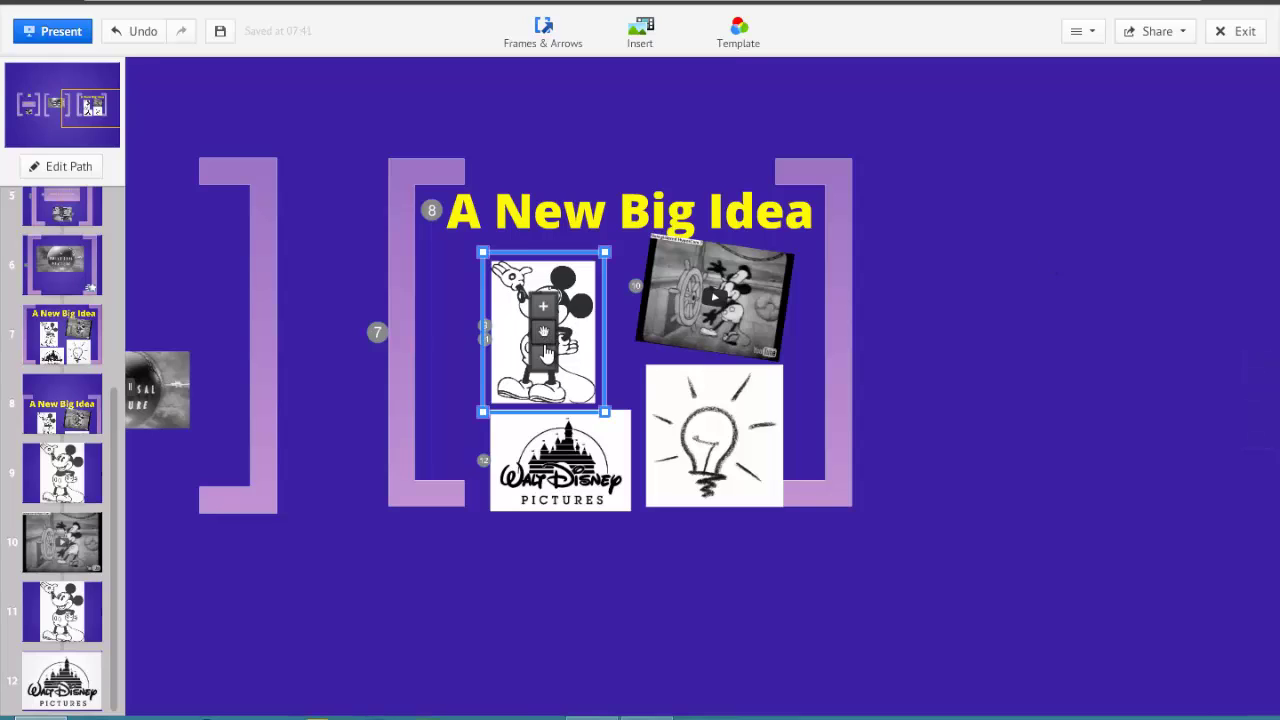
{"action": "left_click", "coordinate": [544, 356]}
{"action": "left_click_drag", "start_coordinate": [545, 332], "coordinate": [562, 285]}
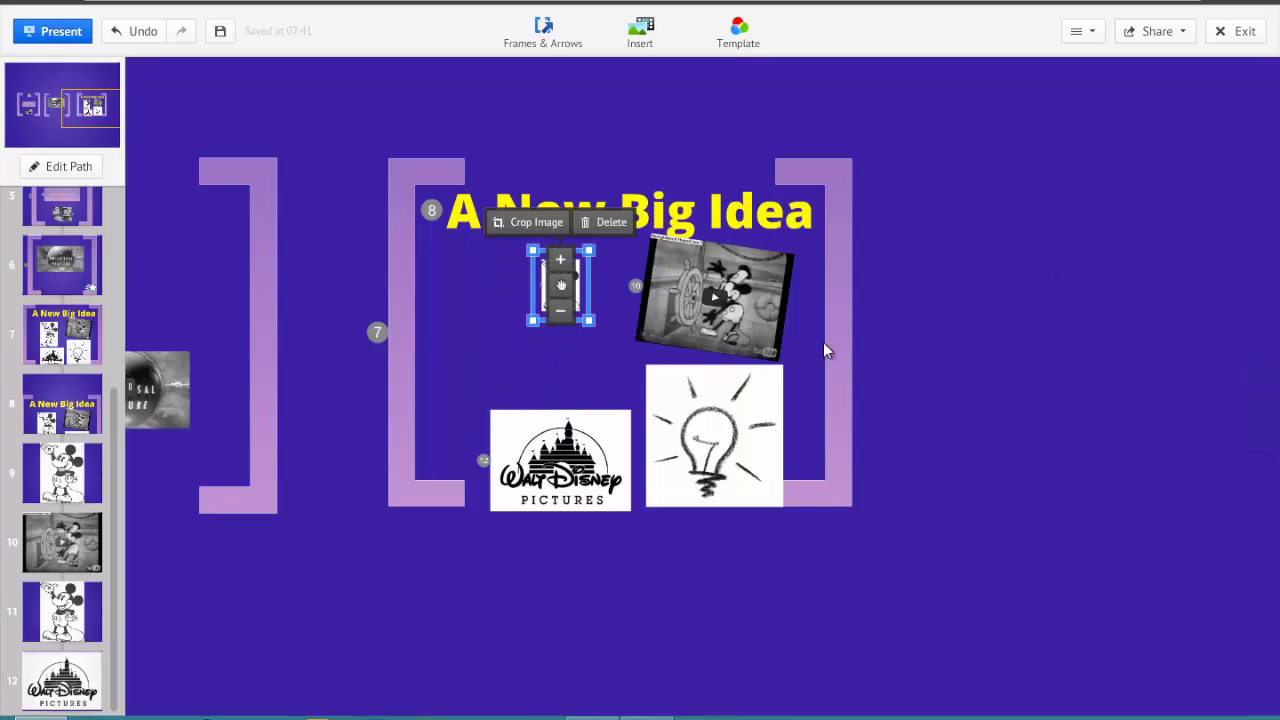
{"action": "left_click", "coordinate": [712, 330]}
{"action": "left_click", "coordinate": [712, 326]}
{"action": "left_click", "coordinate": [712, 326]}
{"action": "left_click", "coordinate": [560, 285]}
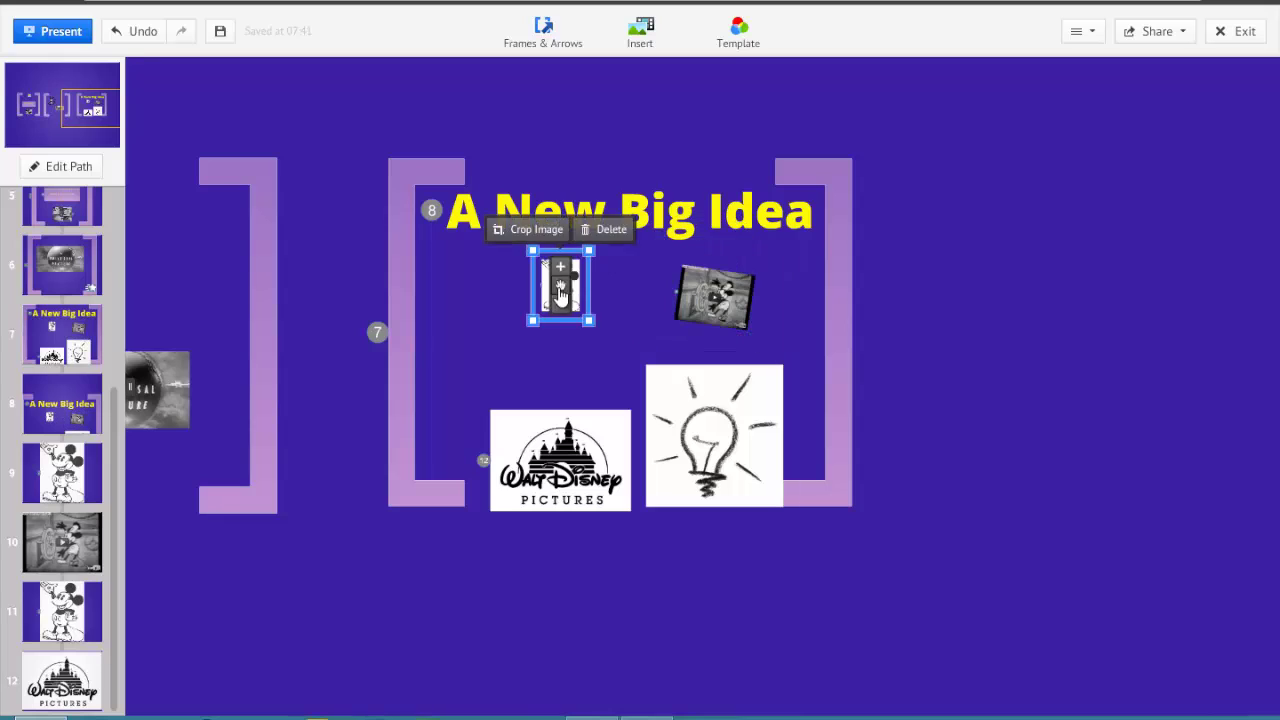
{"action": "left_click_drag", "start_coordinate": [560, 285], "coordinate": [560, 331]}
{"action": "left_click", "coordinate": [716, 303]}
{"action": "left_click", "coordinate": [632, 212]}
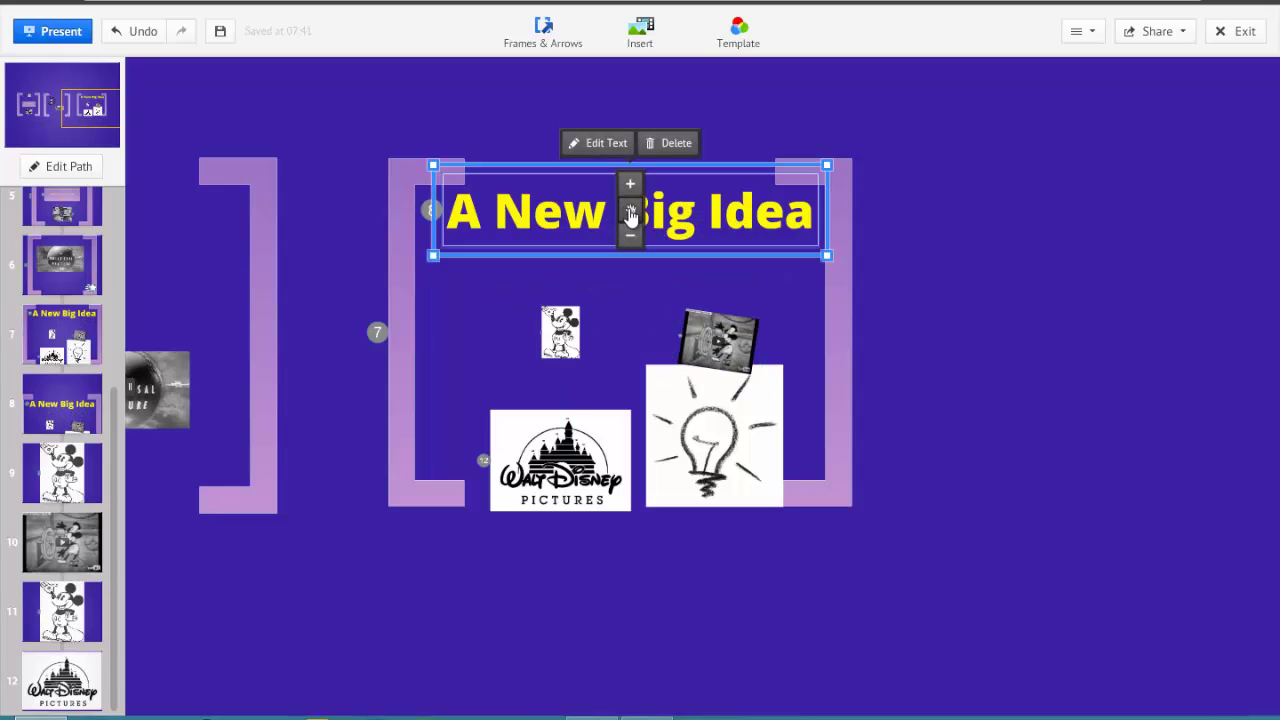
{"action": "left_click_drag", "start_coordinate": [632, 212], "coordinate": [620, 268]}
- Rotate the small Mickey image about 45° and shrink it further
{"action": "left_click", "coordinate": [562, 330]}
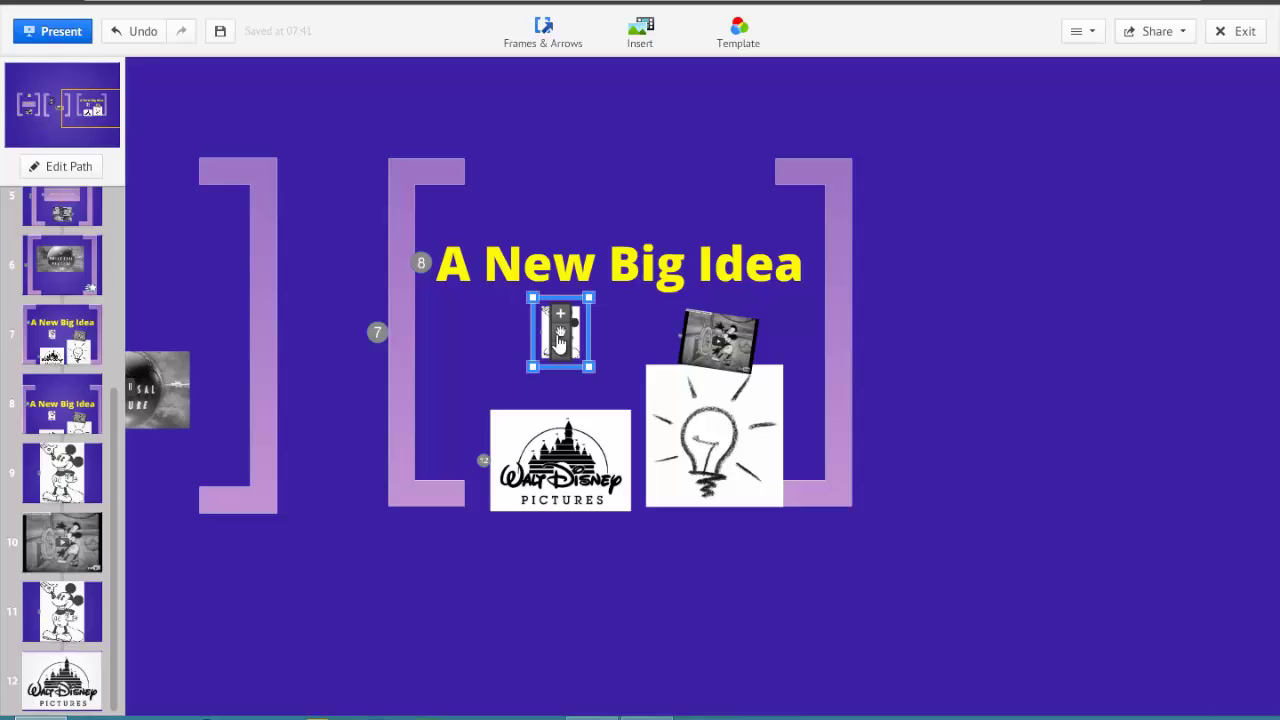
{"action": "left_click", "coordinate": [1257, 403]}
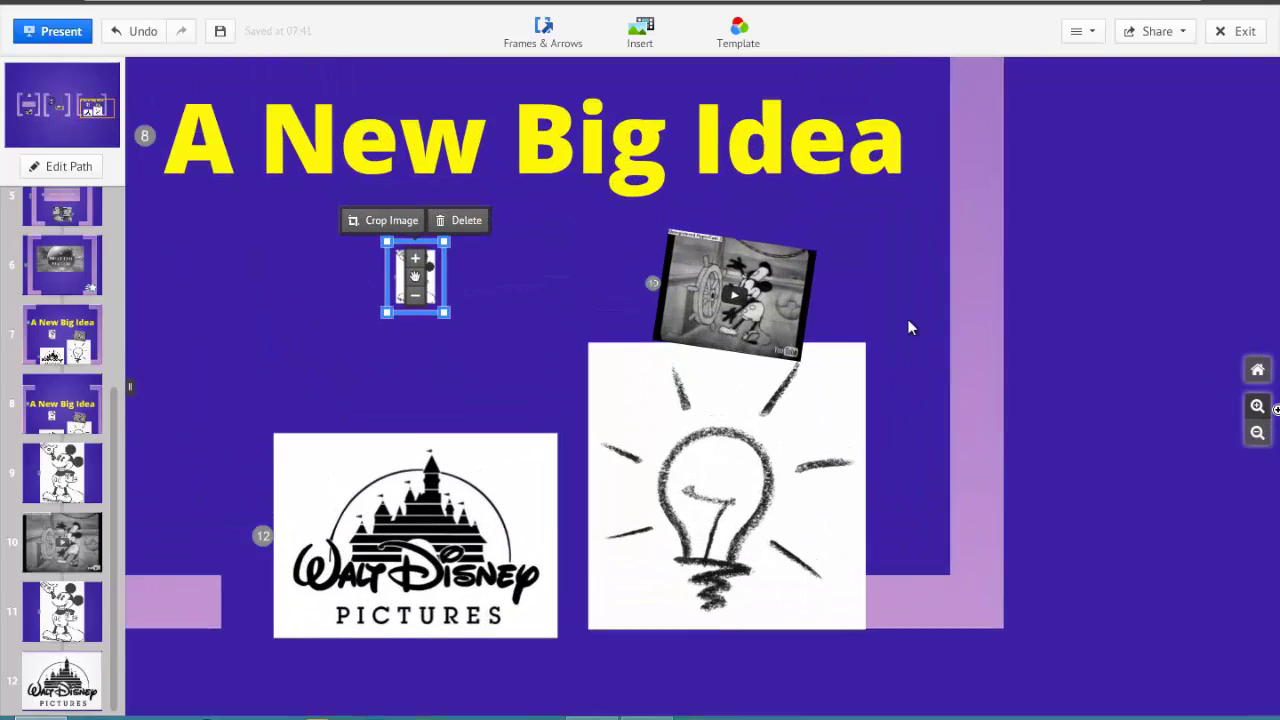
{"action": "left_click", "coordinate": [474, 268]}
{"action": "left_click_drag", "start_coordinate": [528, 286], "coordinate": [627, 117]}
{"action": "left_click", "coordinate": [491, 257]}
{"action": "left_click", "coordinate": [491, 257]}
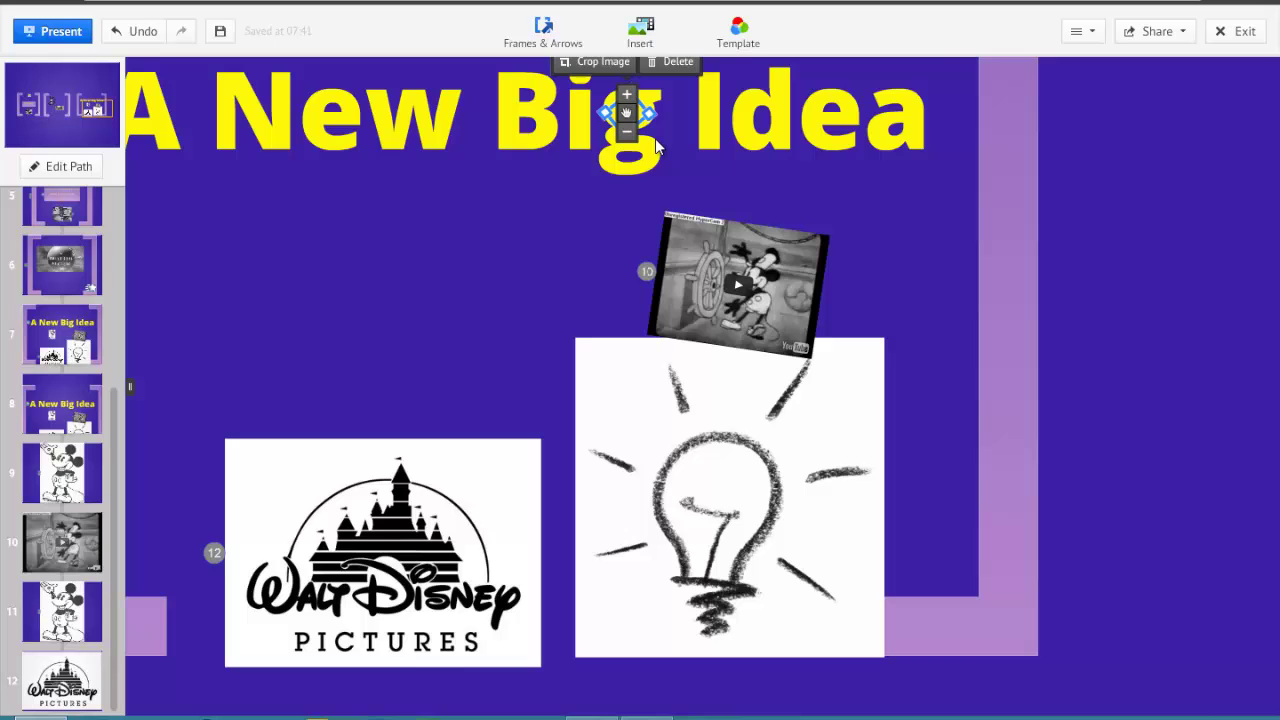
- Fit the tiny Mickey image into the upper hole of the title's g
{"action": "left_click", "coordinate": [1257, 406]}
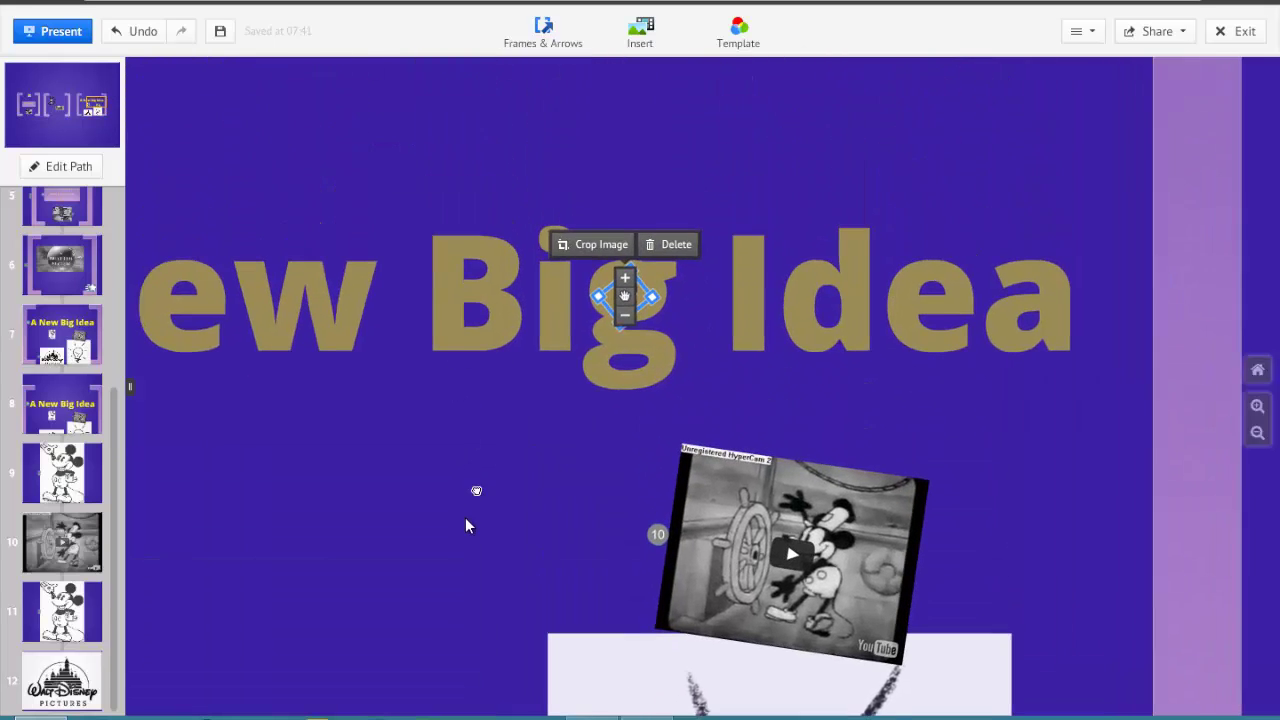
{"action": "left_click", "coordinate": [1258, 407]}
{"action": "left_click", "coordinate": [1258, 407]}
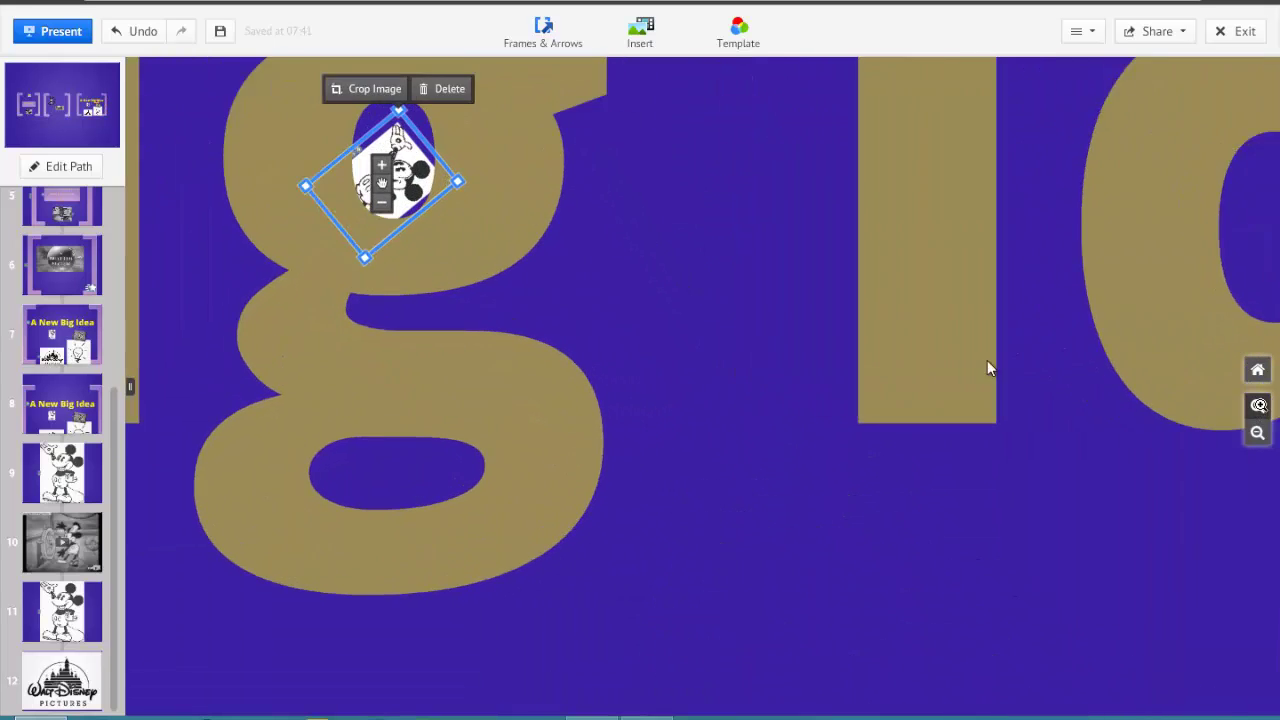
{"action": "left_click_drag", "start_coordinate": [398, 160], "coordinate": [414, 135]}
{"action": "mouse_move", "coordinate": [411, 230]}
{"action": "left_click_drag", "start_coordinate": [411, 230], "coordinate": [466, 214]}
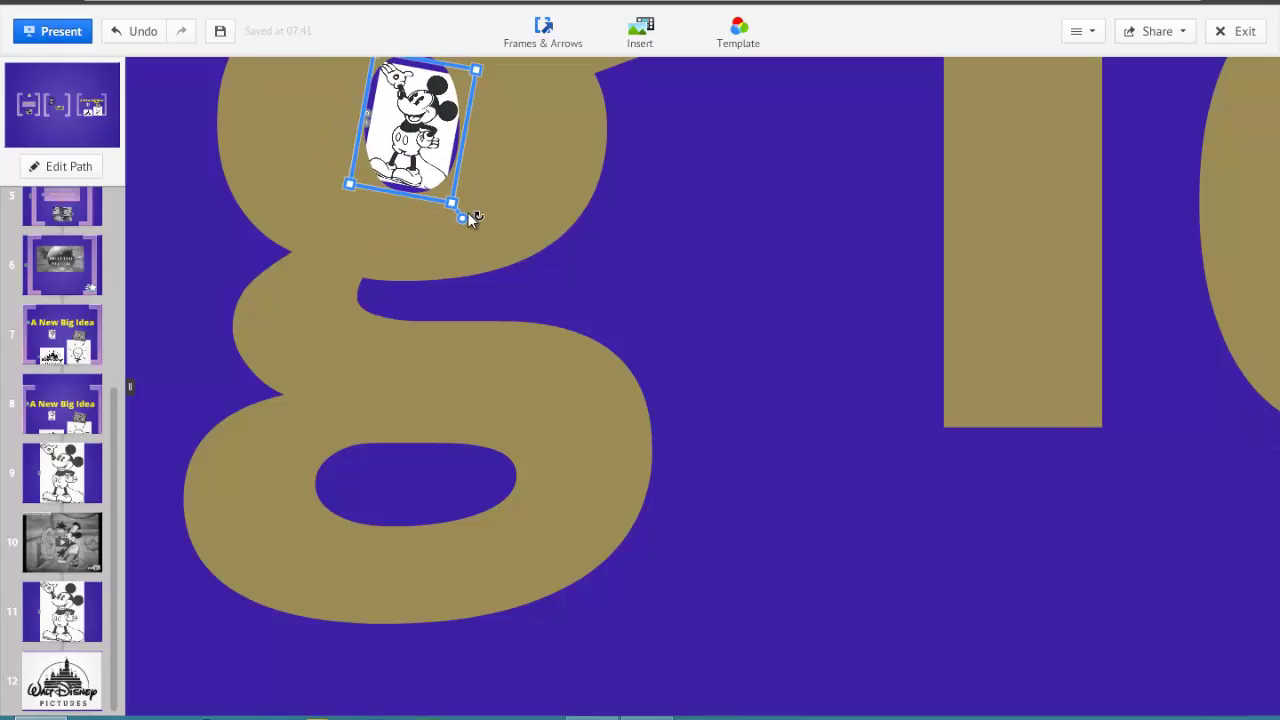
{"action": "left_click", "coordinate": [140, 31]}
{"action": "left_click", "coordinate": [420, 155]}
{"action": "left_click", "coordinate": [413, 160]}
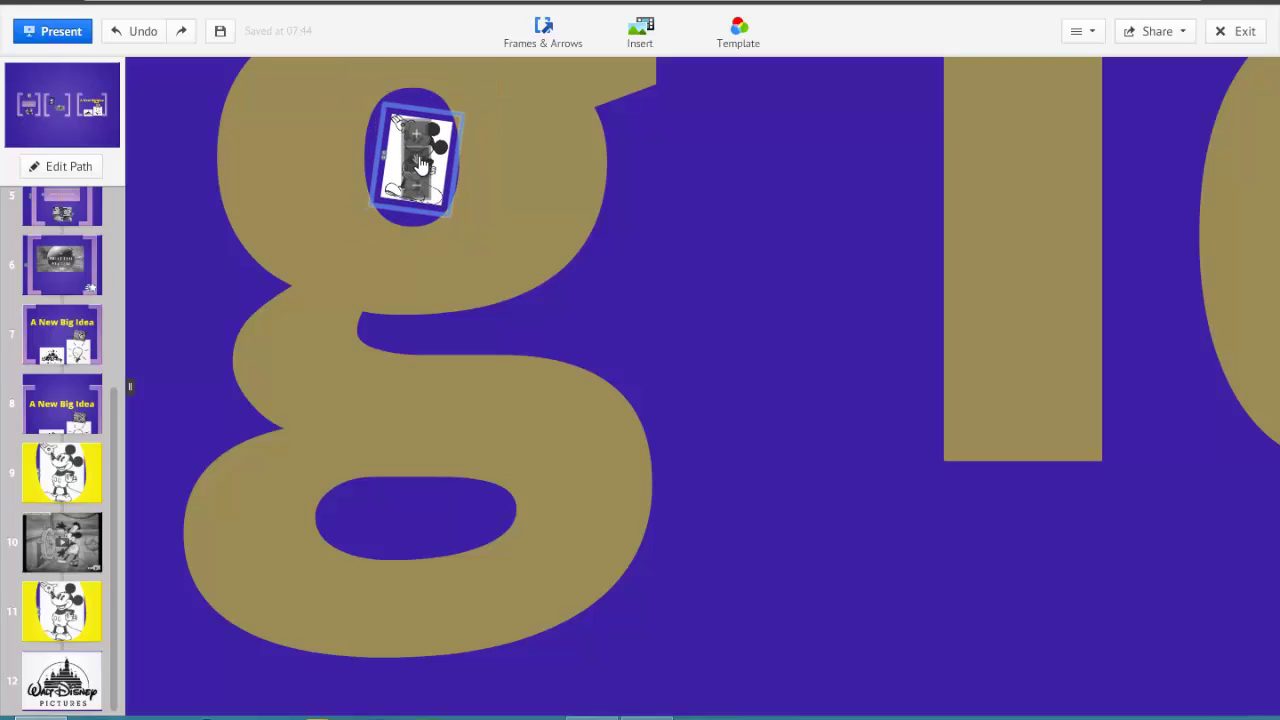
- Shrink the video clip and move it onto the g
{"action": "scroll", "coordinate": [654, 340], "scroll_direction": "down", "scroll_amount": 5}
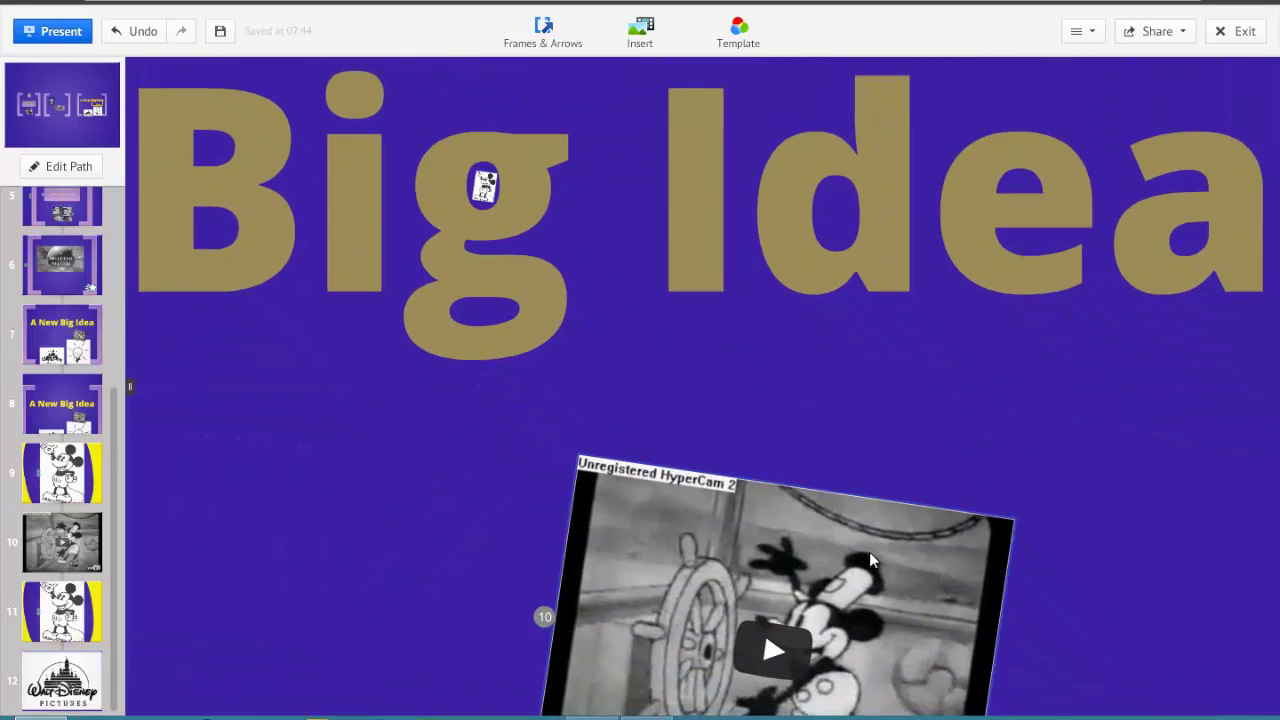
{"action": "left_click", "coordinate": [771, 655]}
{"action": "left_click", "coordinate": [772, 676]}
{"action": "left_click_drag", "start_coordinate": [772, 655], "coordinate": [495, 198]}
- Shrink the video clip on the g and tilt it about 45°
{"action": "left_click", "coordinate": [600, 366]}
{"action": "left_click", "coordinate": [600, 366]}
{"action": "left_click", "coordinate": [1258, 402]}
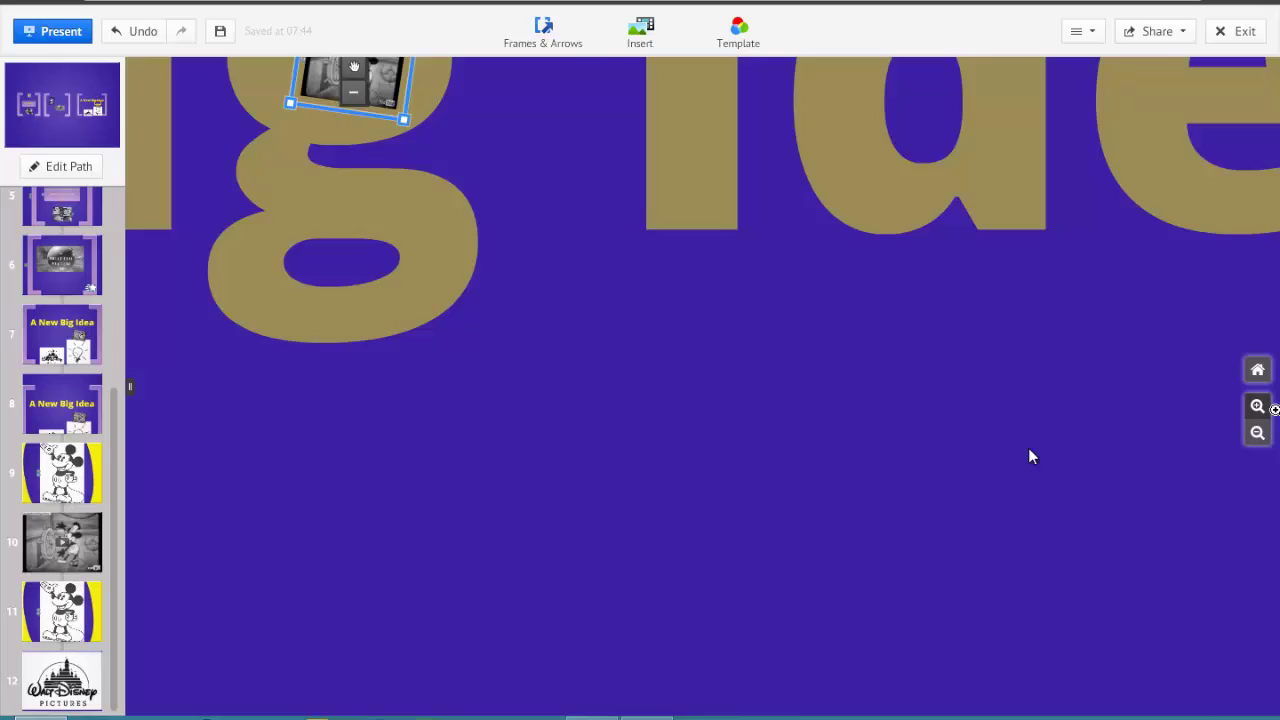
{"action": "scroll", "coordinate": [723, 328], "scroll_direction": "up", "scroll_amount": 2}
{"action": "left_click_drag", "start_coordinate": [723, 328], "coordinate": [961, 611]}
{"action": "scroll", "coordinate": [1118, 466], "scroll_direction": "up", "scroll_amount": 1}
{"action": "mouse_move", "coordinate": [1266, 430]}
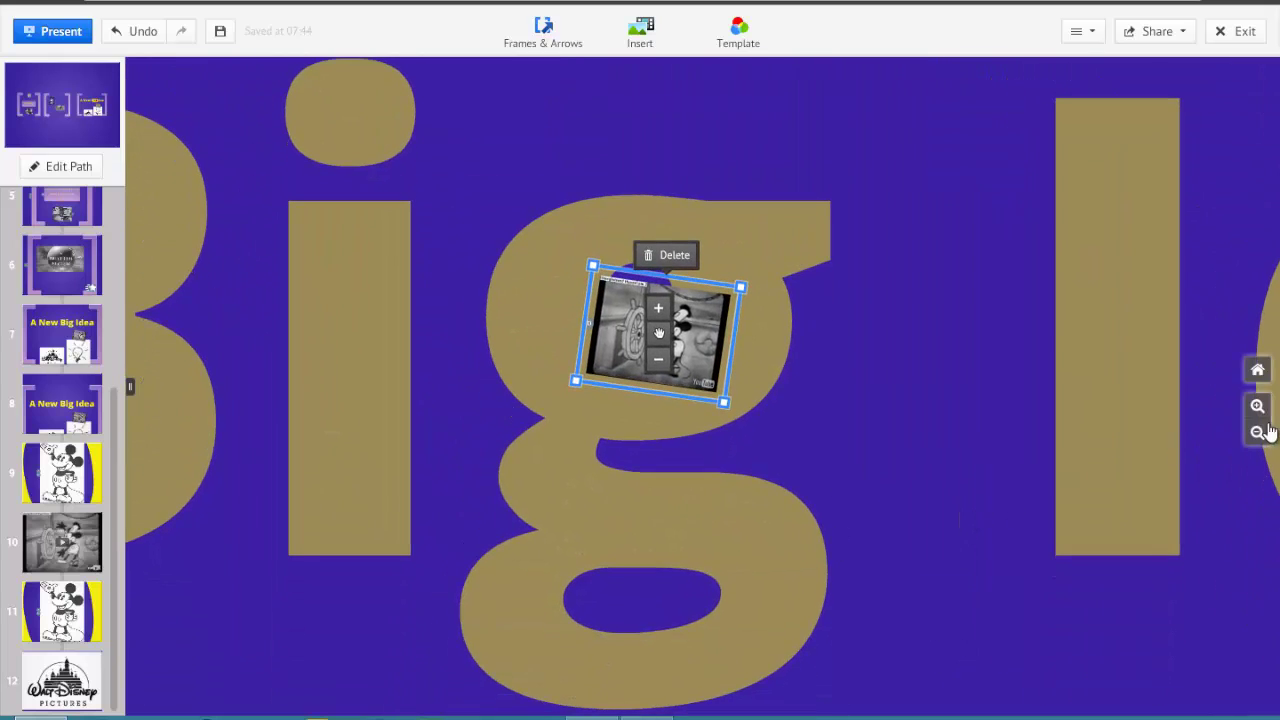
{"action": "left_click", "coordinate": [1257, 409]}
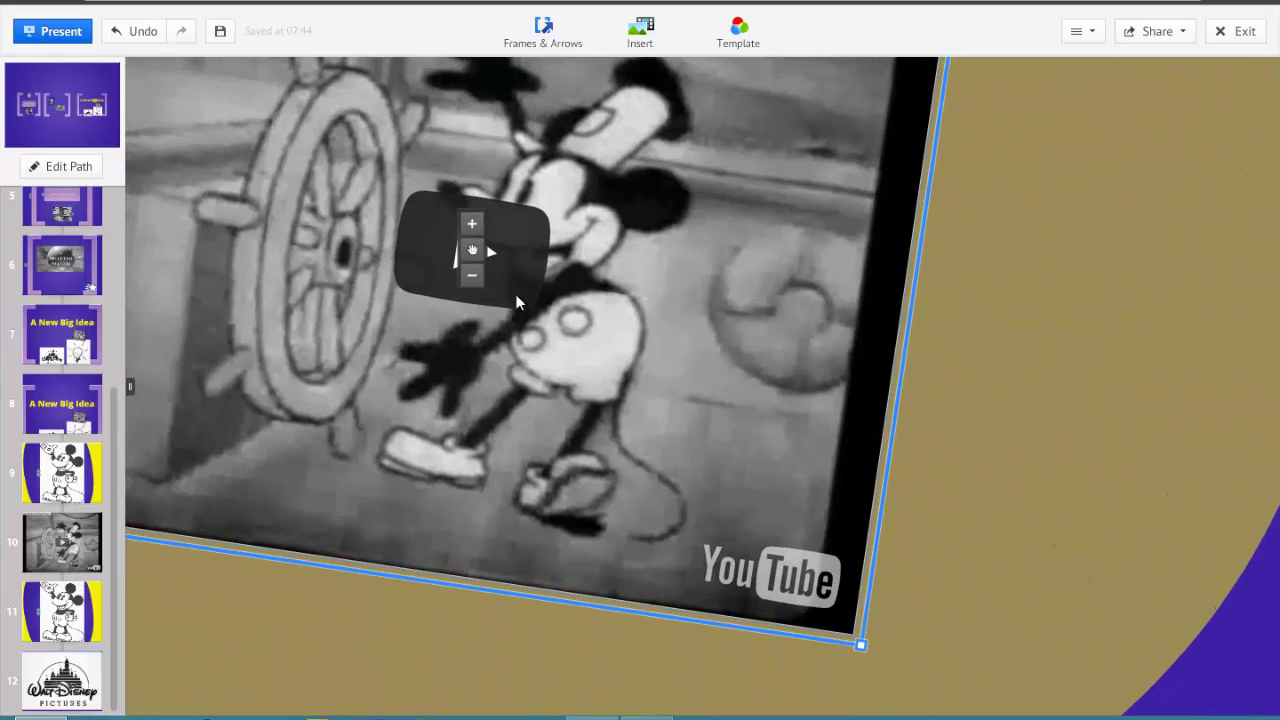
{"action": "left_click", "coordinate": [471, 275]}
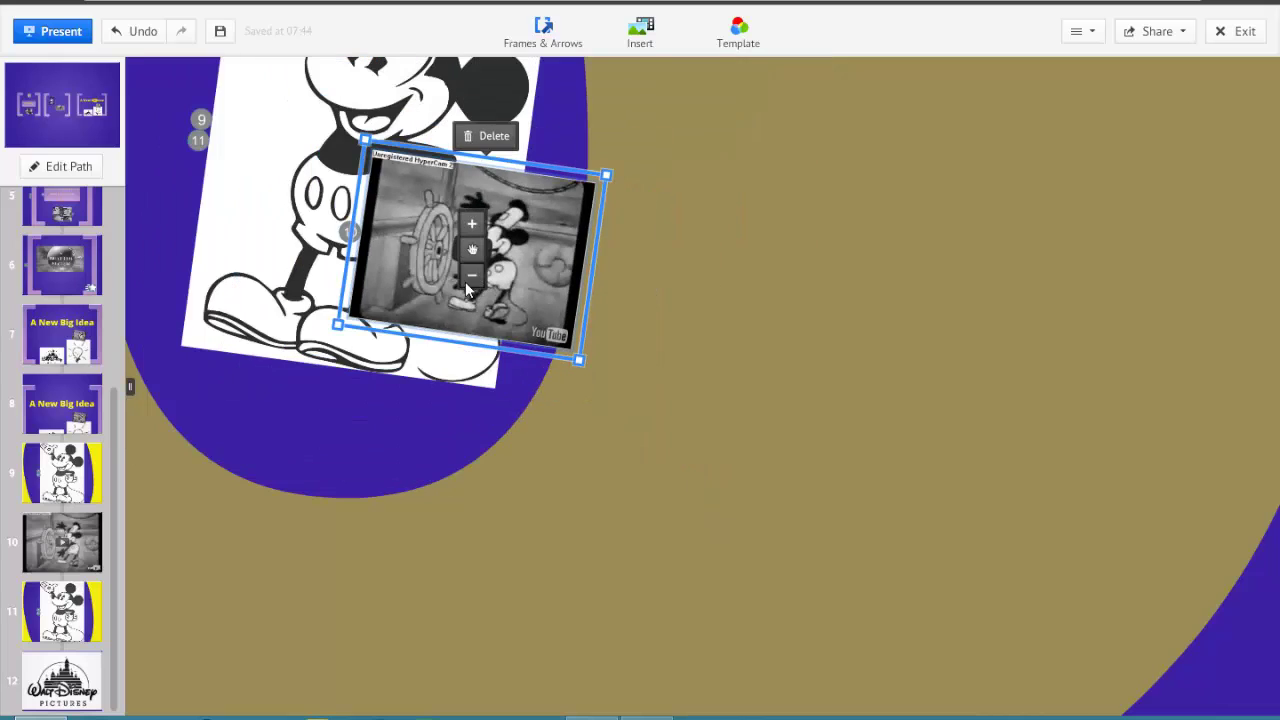
{"action": "left_click_drag", "start_coordinate": [631, 346], "coordinate": [672, 228]}
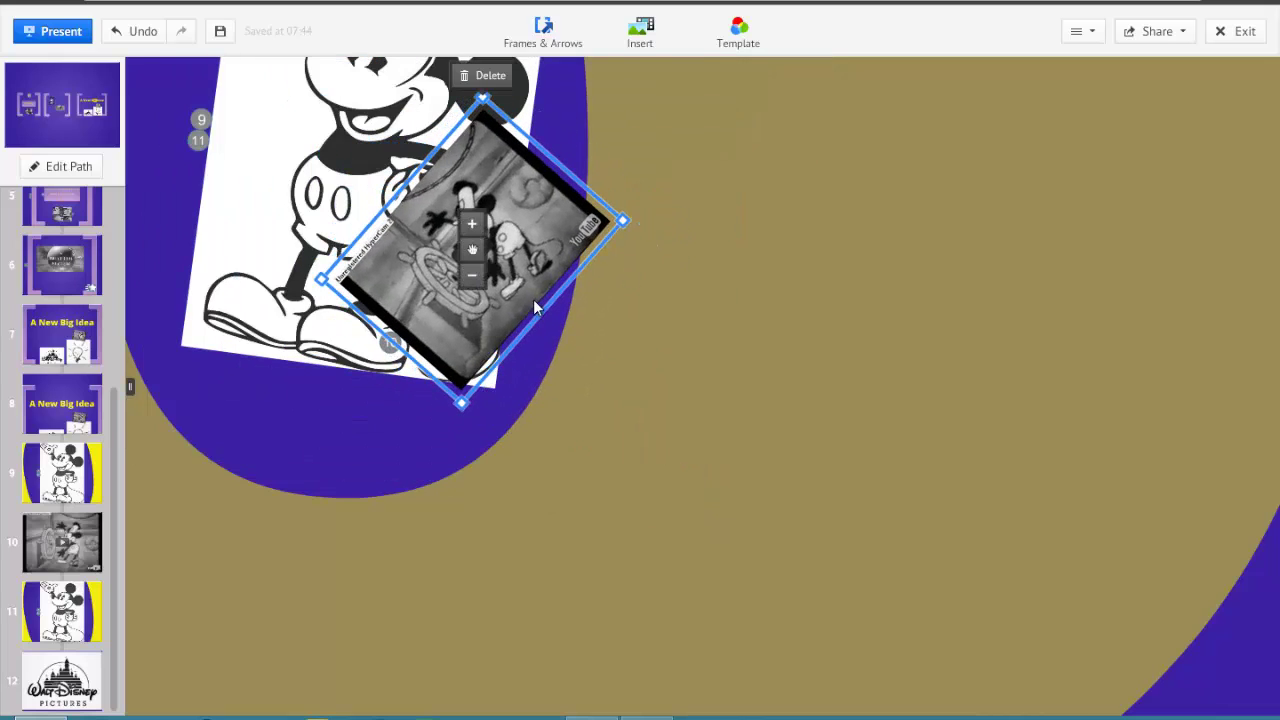
{"action": "left_click", "coordinate": [471, 275]}
- Place the video on Mickey's ear, shrink it further, and zoom out to the full slide
{"action": "left_click_drag", "start_coordinate": [414, 434], "coordinate": [409, 583]}
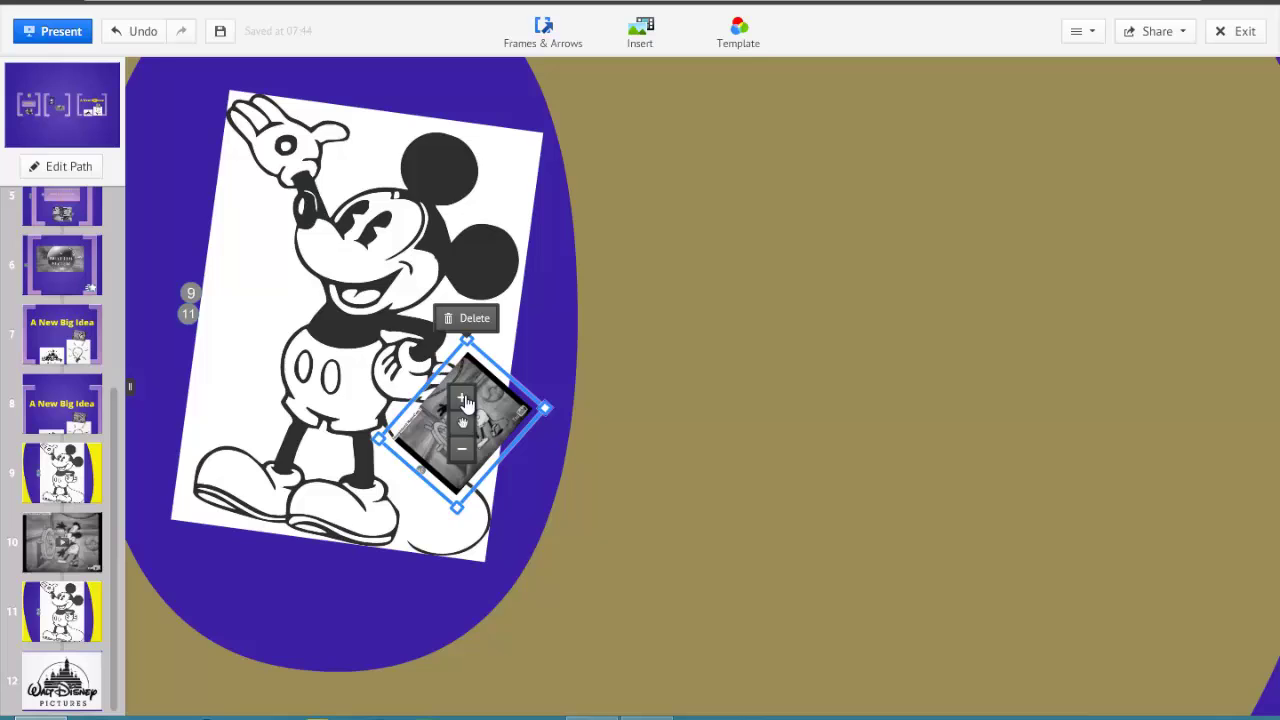
{"action": "left_click_drag", "start_coordinate": [465, 400], "coordinate": [490, 235]}
{"action": "left_click", "coordinate": [485, 288]}
{"action": "left_click", "coordinate": [485, 288]}
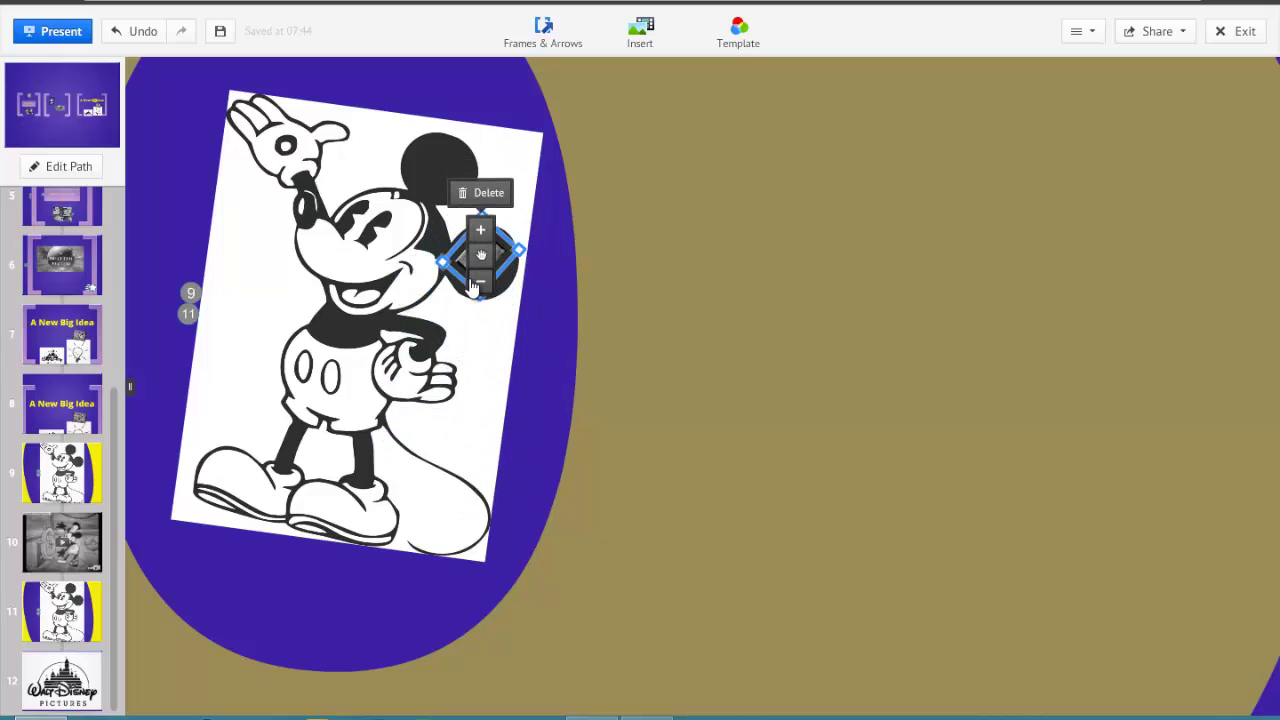
{"action": "left_click", "coordinate": [483, 288]}
{"action": "left_click", "coordinate": [612, 302]}
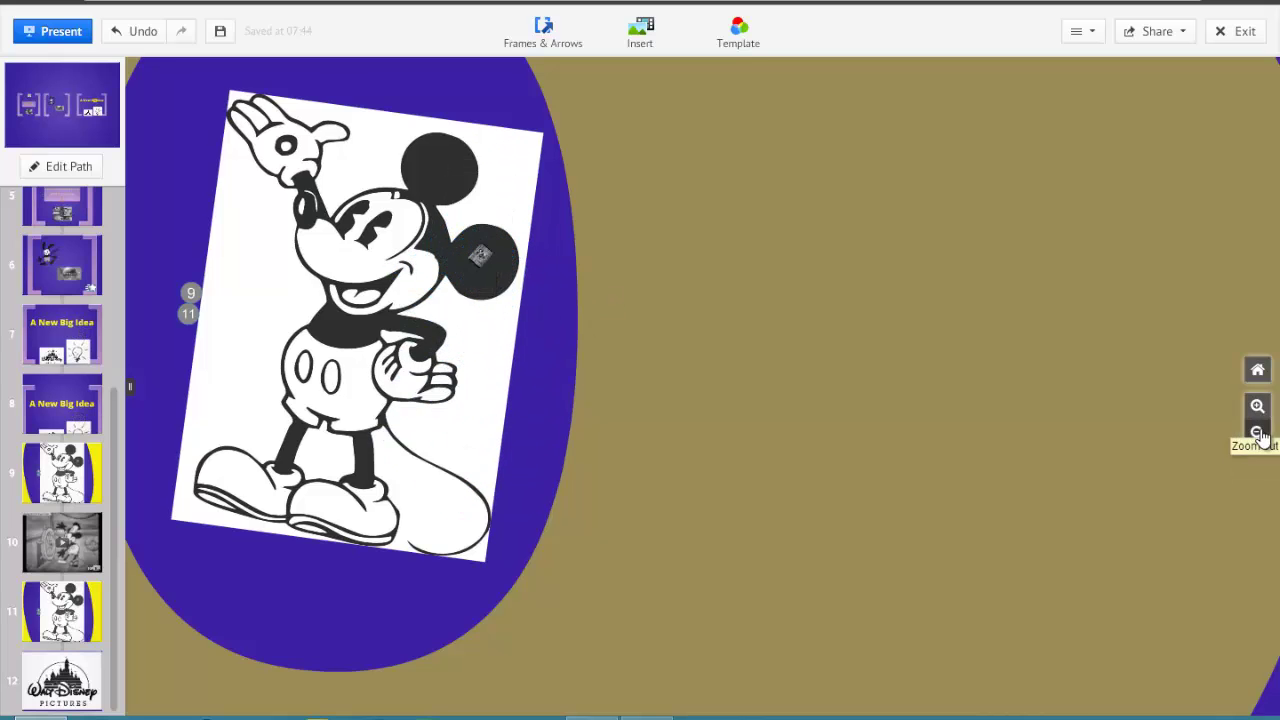
{"action": "left_click", "coordinate": [1258, 432]}
{"action": "left_click", "coordinate": [1258, 432]}
{"action": "left_click", "coordinate": [1258, 432]}
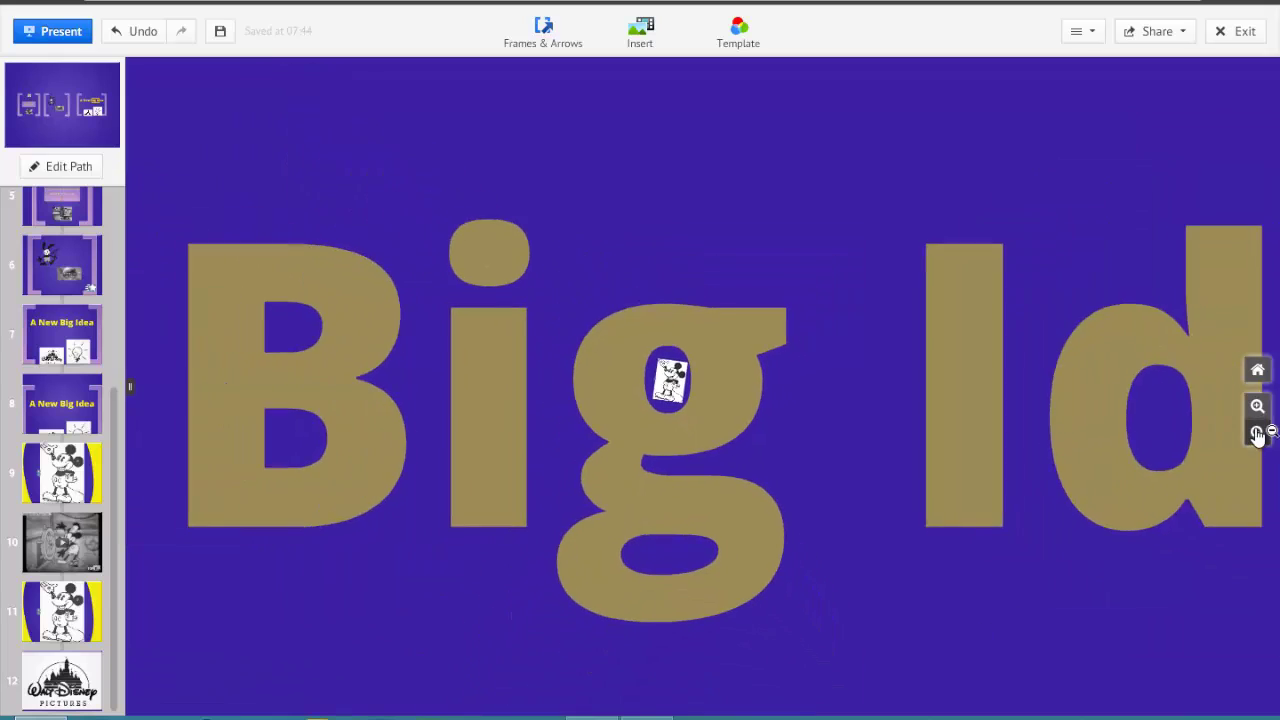
- Move the Disney castle logo up over the title and shrink it twice
{"action": "left_click", "coordinate": [446, 646]}
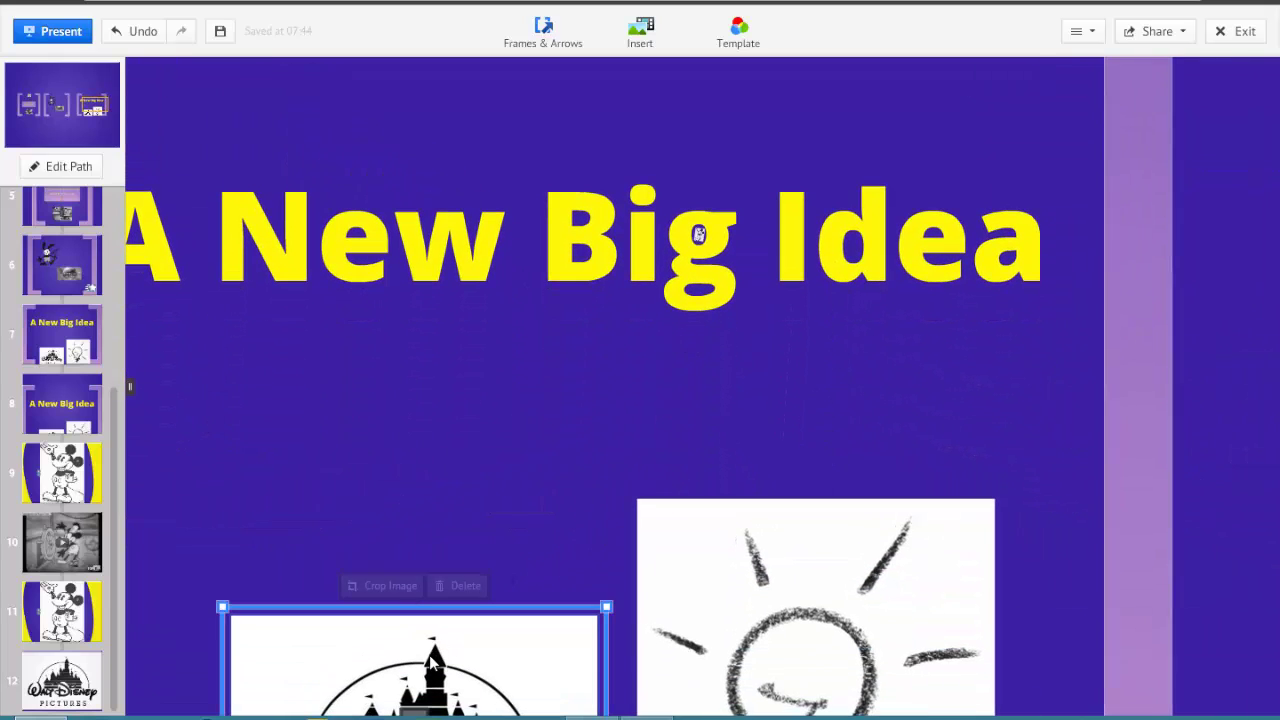
{"action": "scroll", "coordinate": [557, 600], "scroll_direction": "down", "scroll_amount": 1}
{"action": "left_click_drag", "start_coordinate": [505, 617], "coordinate": [736, 237]}
{"action": "left_click", "coordinate": [736, 240]}
{"action": "left_click", "coordinate": [736, 250]}
{"action": "left_click_drag", "start_coordinate": [606, 318], "coordinate": [457, 457]}
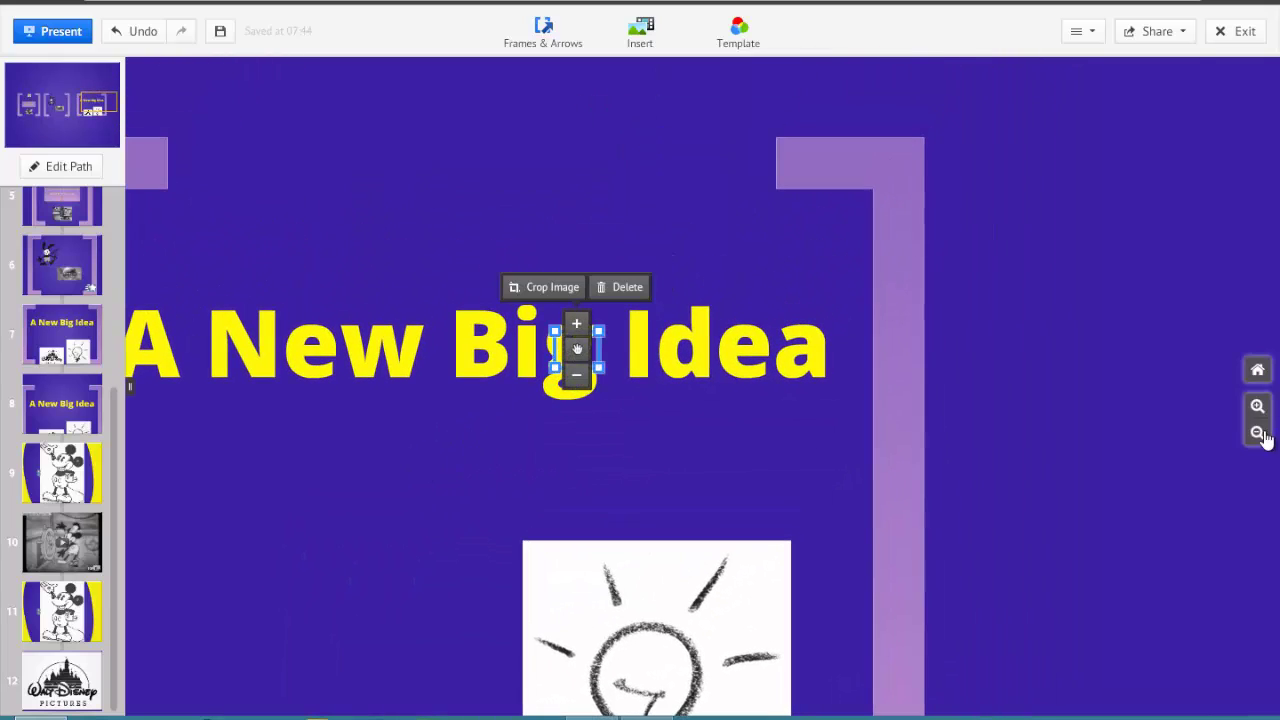
- Zoom in and shrink the Disney logo to a tiny thumbnail, dismissing a stray empty text box
{"action": "left_click", "coordinate": [1258, 406]}
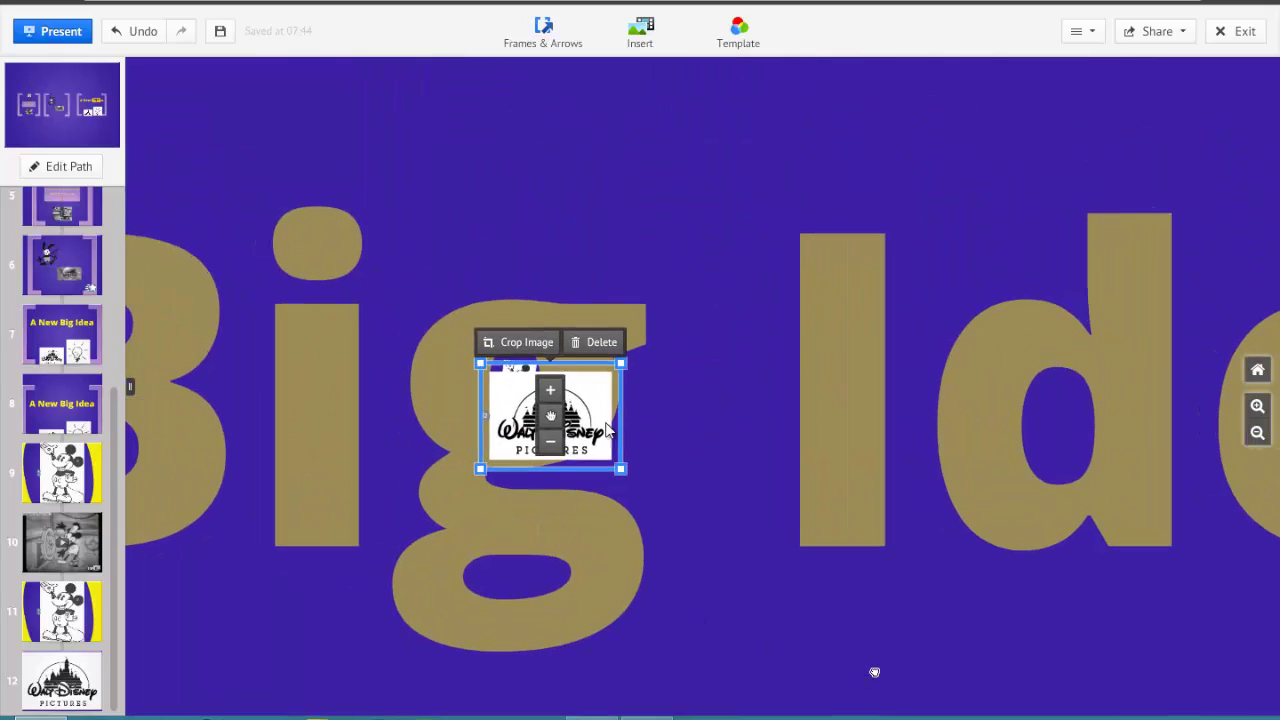
{"action": "left_click", "coordinate": [550, 440]}
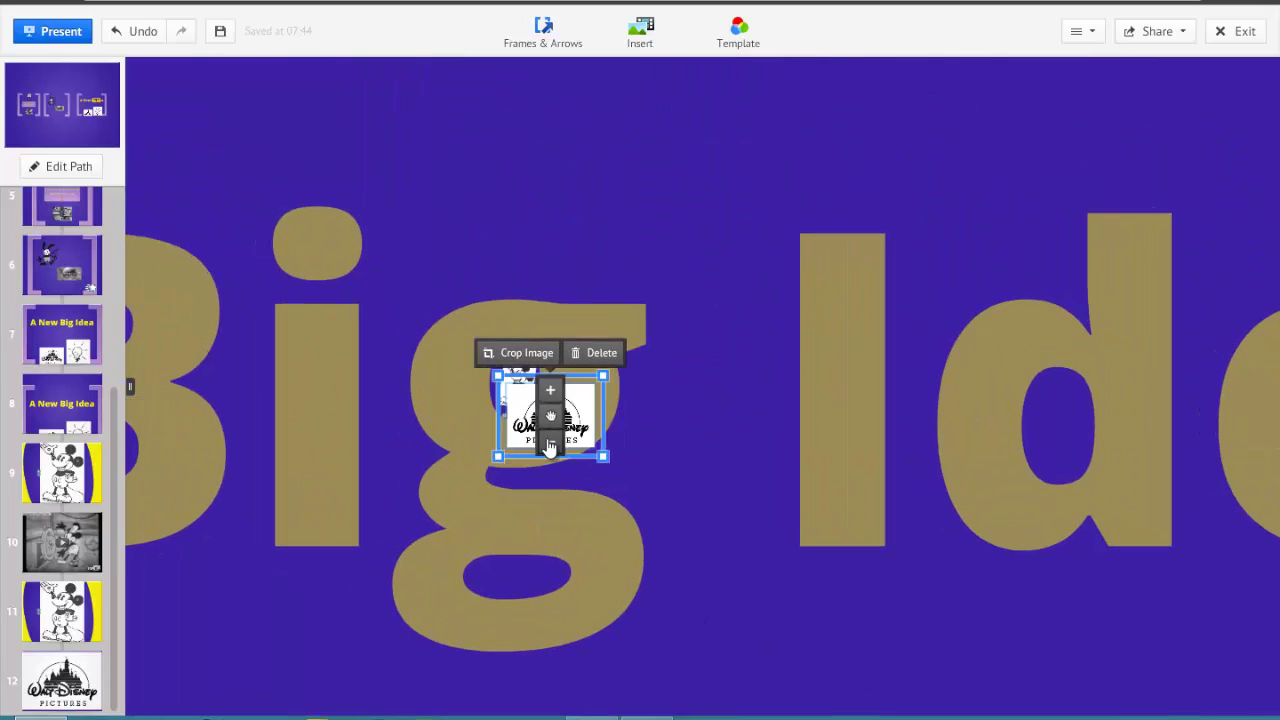
{"action": "left_click", "coordinate": [550, 440]}
{"action": "left_click", "coordinate": [557, 423]}
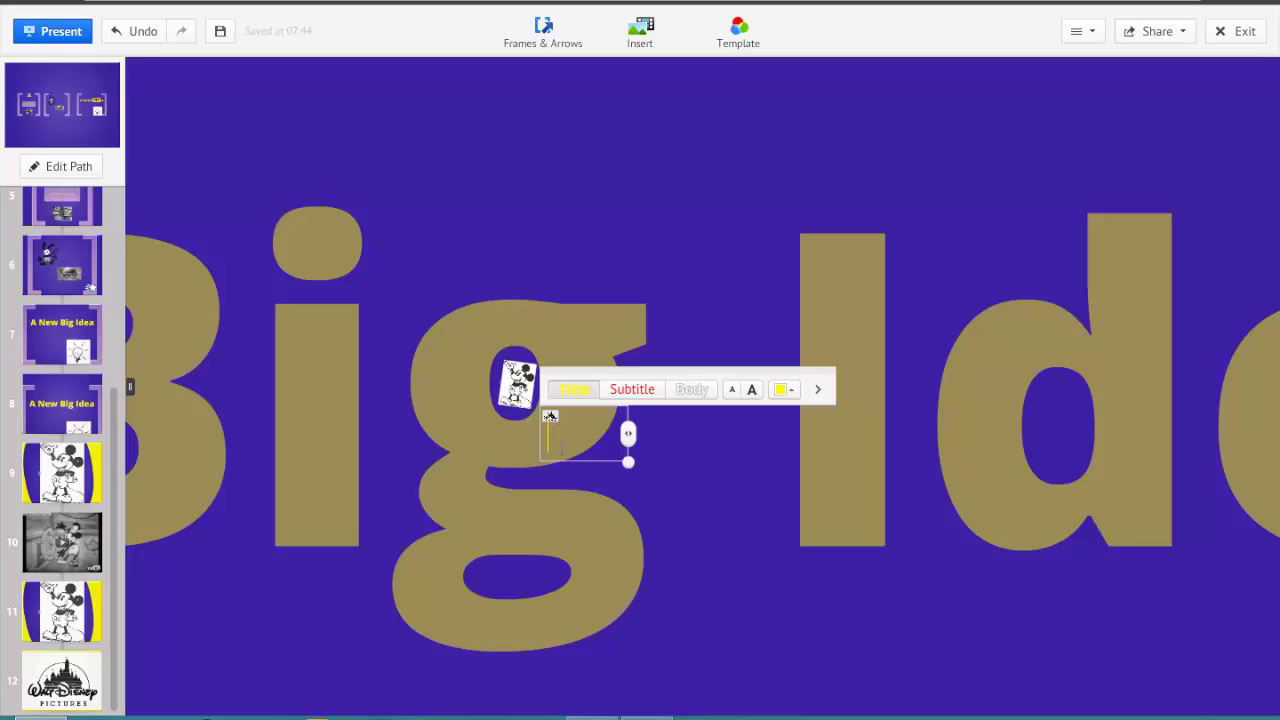
{"action": "scroll", "coordinate": [678, 491], "scroll_direction": "up", "scroll_amount": 3}
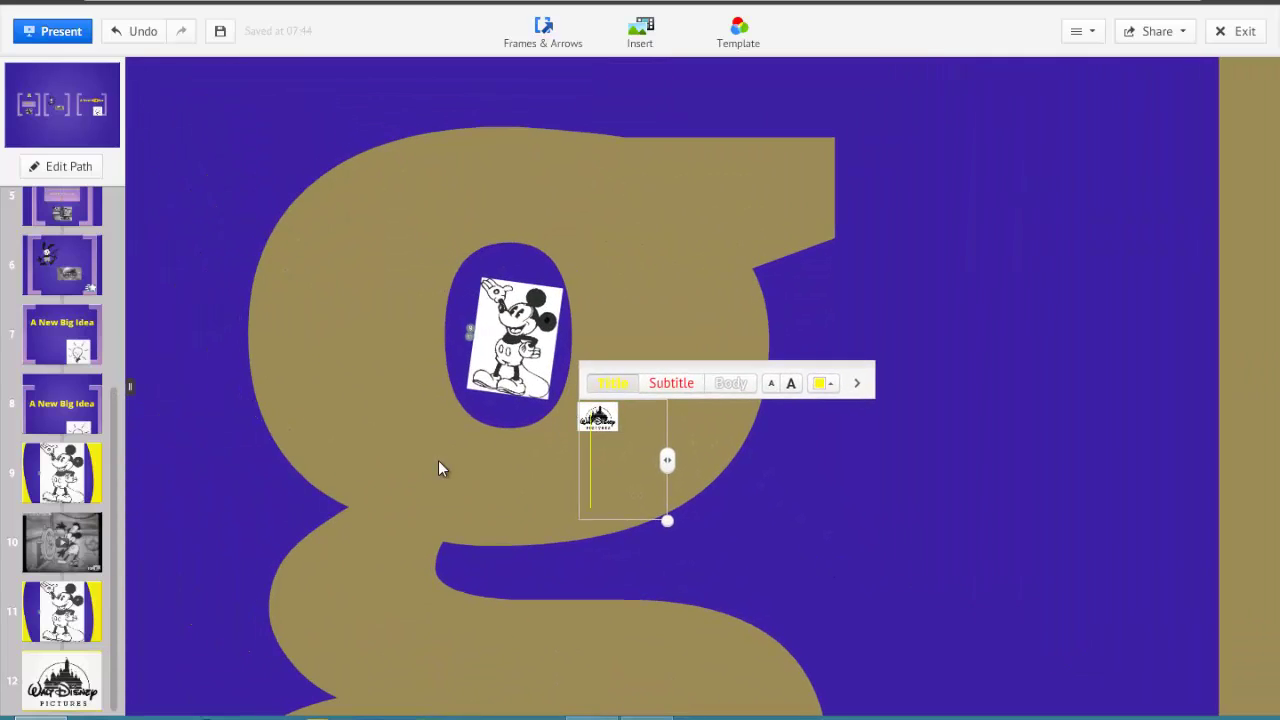
{"action": "left_click", "coordinate": [598, 416]}
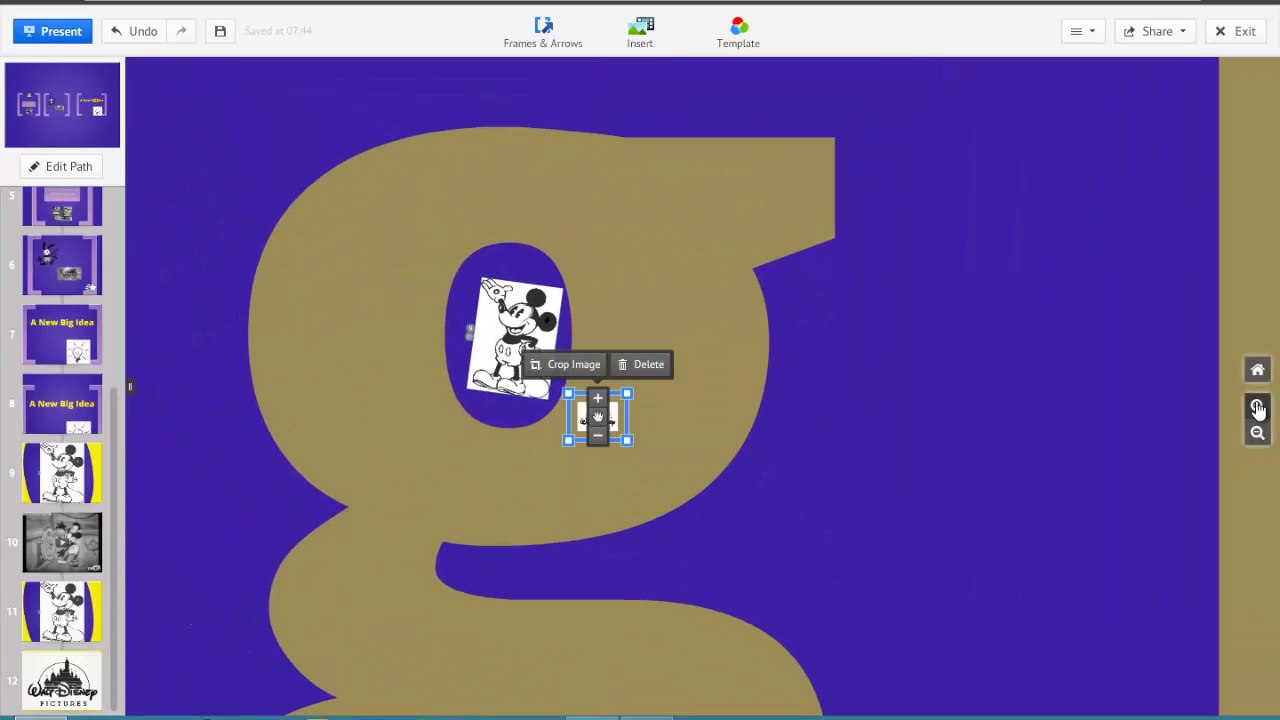
{"action": "scroll", "coordinate": [680, 493], "scroll_direction": "up", "scroll_amount": 2}
- Frame Mickey and the logo, resize the logo, and zoom in on Mickey's head
{"action": "left_click_drag", "start_coordinate": [715, 477], "coordinate": [442, 184]}
{"action": "left_click", "coordinate": [441, 173]}
{"action": "left_click", "coordinate": [441, 209]}
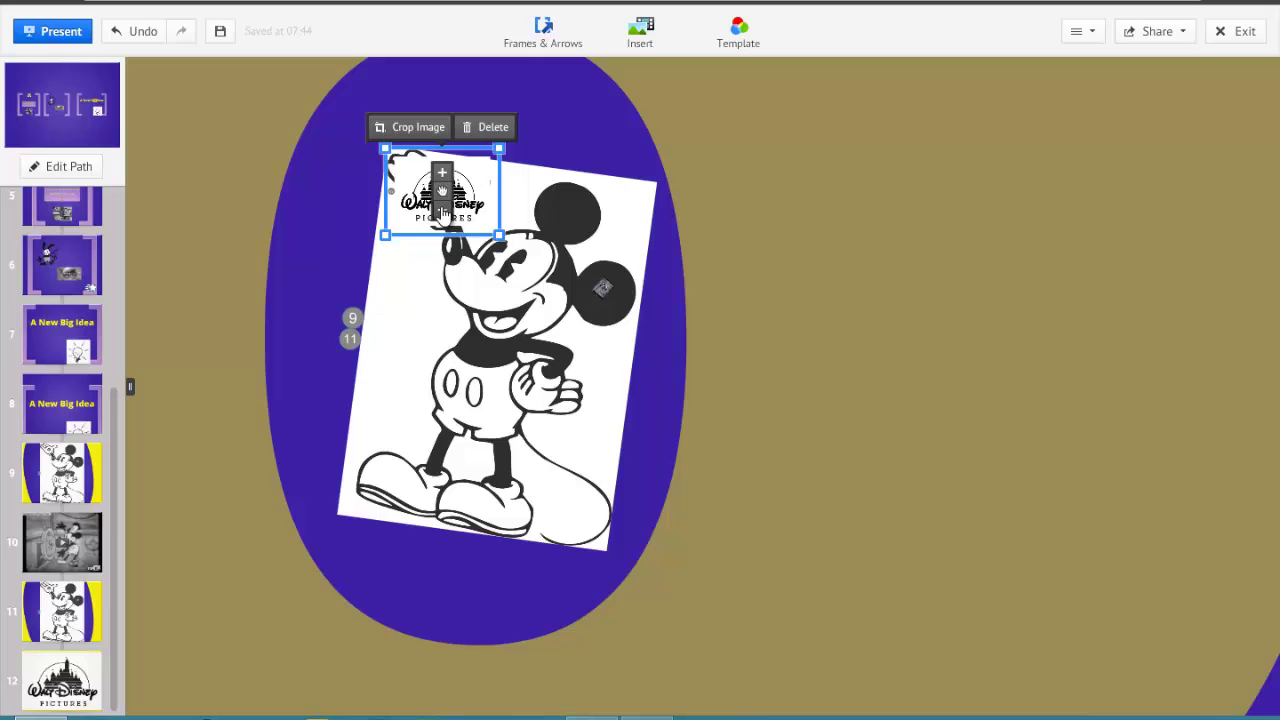
{"action": "left_click", "coordinate": [441, 209]}
{"action": "scroll", "coordinate": [440, 245], "scroll_direction": "up", "scroll_amount": 3}
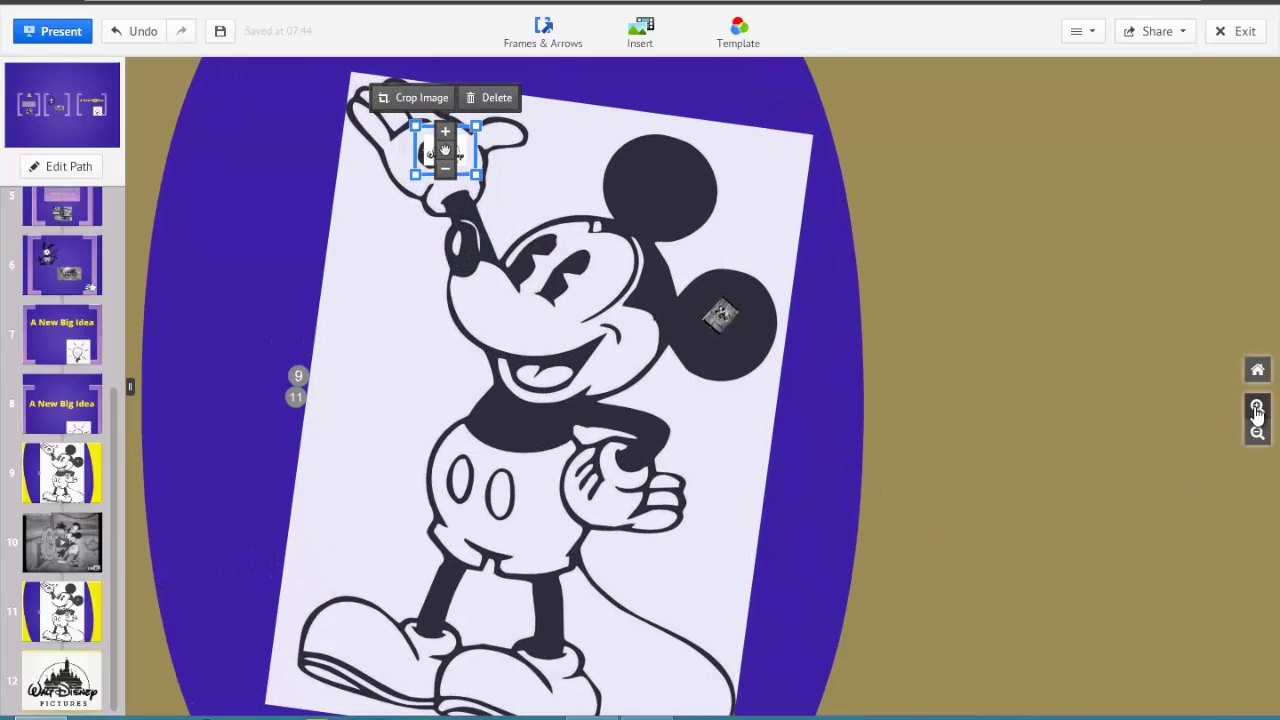
{"action": "left_click", "coordinate": [1257, 406]}
{"action": "left_click", "coordinate": [1257, 408]}
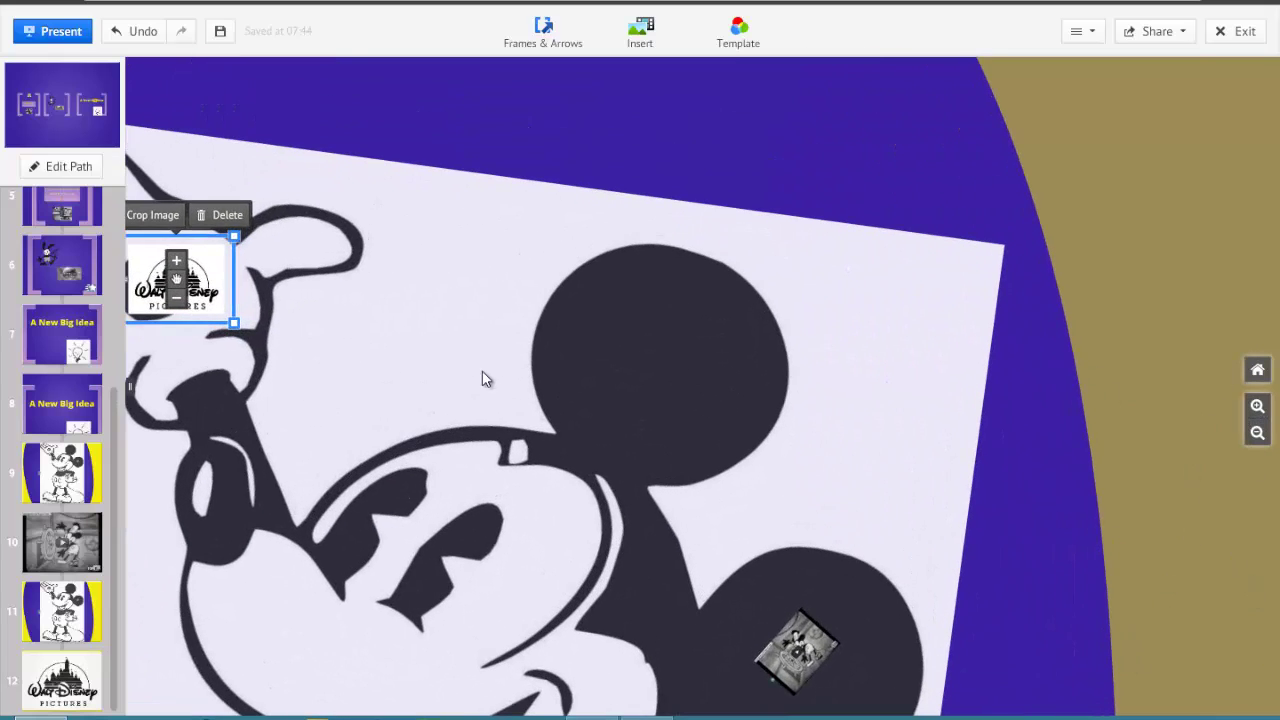
- Shrink the logo three more times so it fits in Mickey's gloved hand
{"action": "left_click_drag", "start_coordinate": [482, 371], "coordinate": [880, 432]}
{"action": "left_click", "coordinate": [1257, 406]}
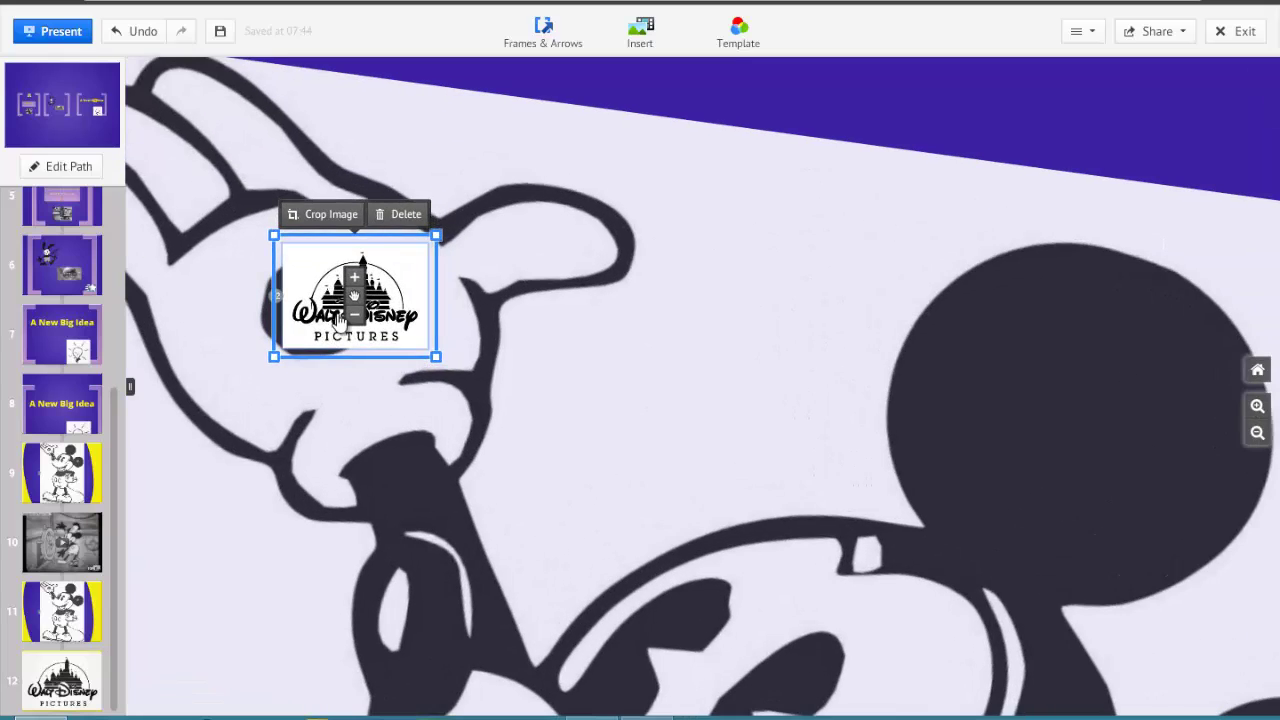
{"action": "left_click", "coordinate": [354, 316]}
{"action": "left_click", "coordinate": [354, 316]}
{"action": "left_click", "coordinate": [355, 316]}
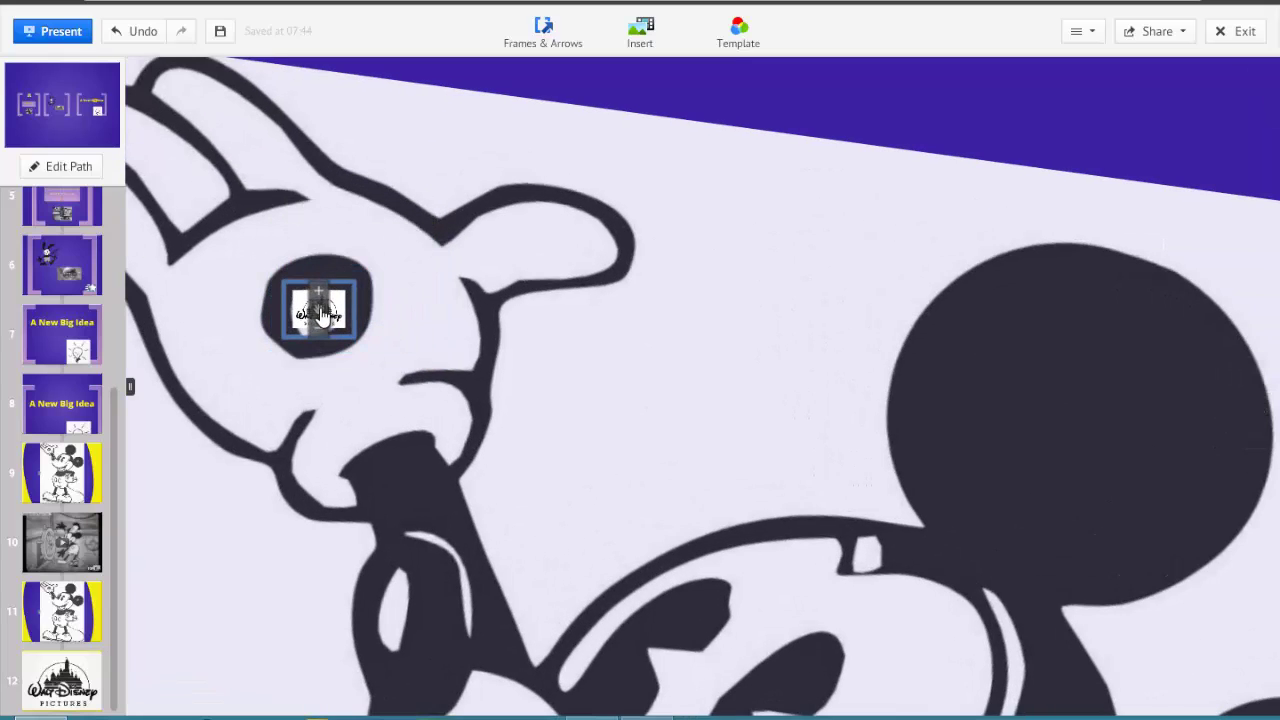
{"action": "left_click", "coordinate": [1257, 408]}
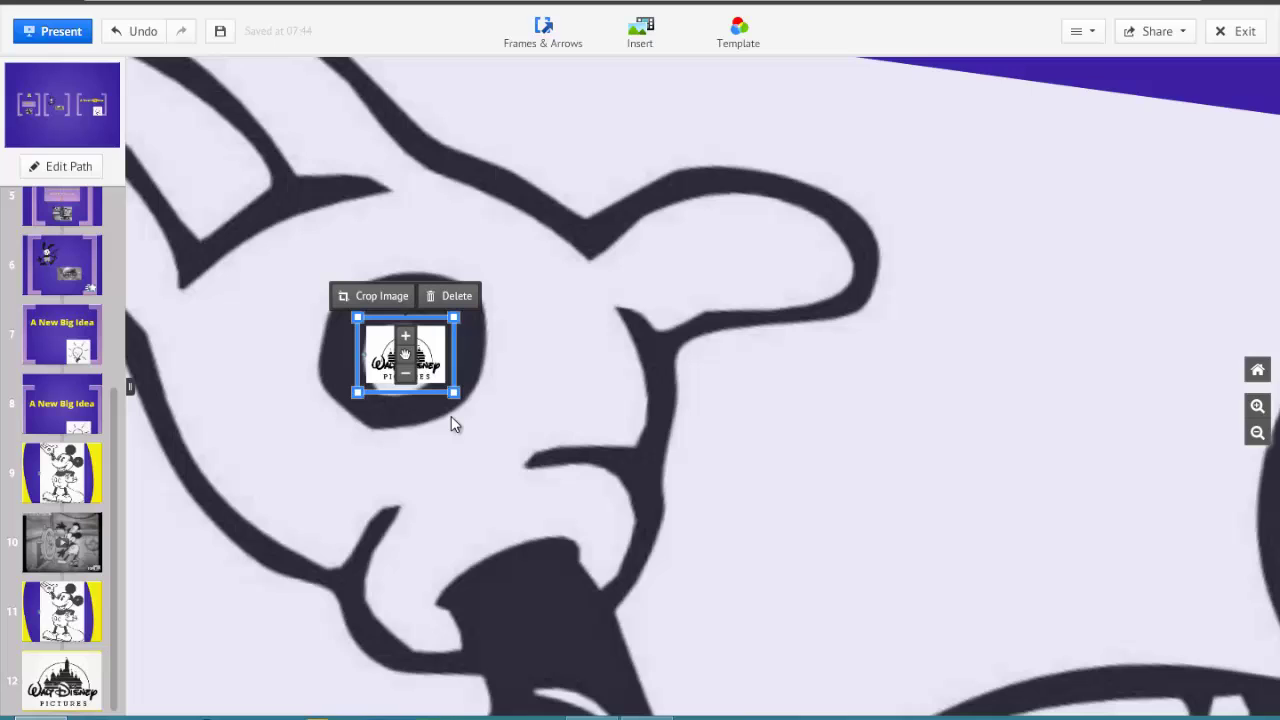
{"action": "left_click", "coordinate": [901, 459]}
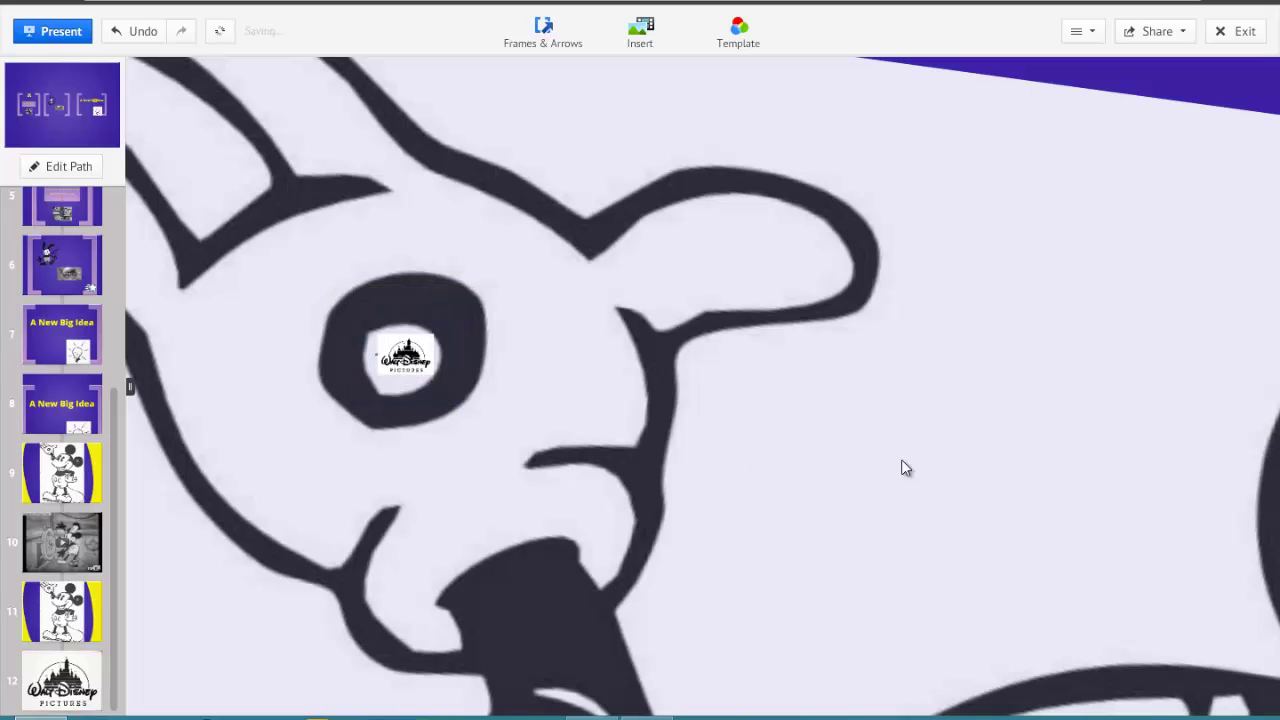
- Select the tiny logo to inspect it close up, then zoom out to the A New Big Idea frame
{"action": "scroll", "coordinate": [901, 459], "scroll_direction": "up", "scroll_amount": 4}
{"action": "left_click", "coordinate": [372, 262]}
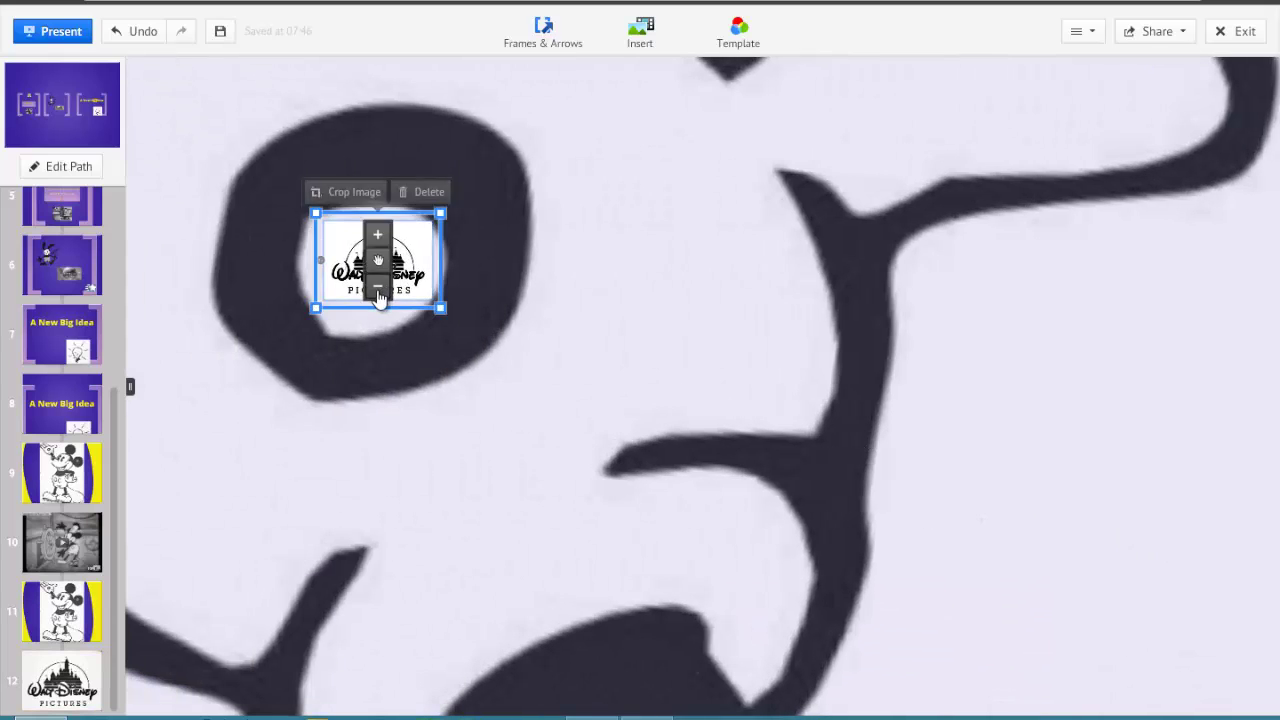
{"action": "left_click", "coordinate": [1257, 406]}
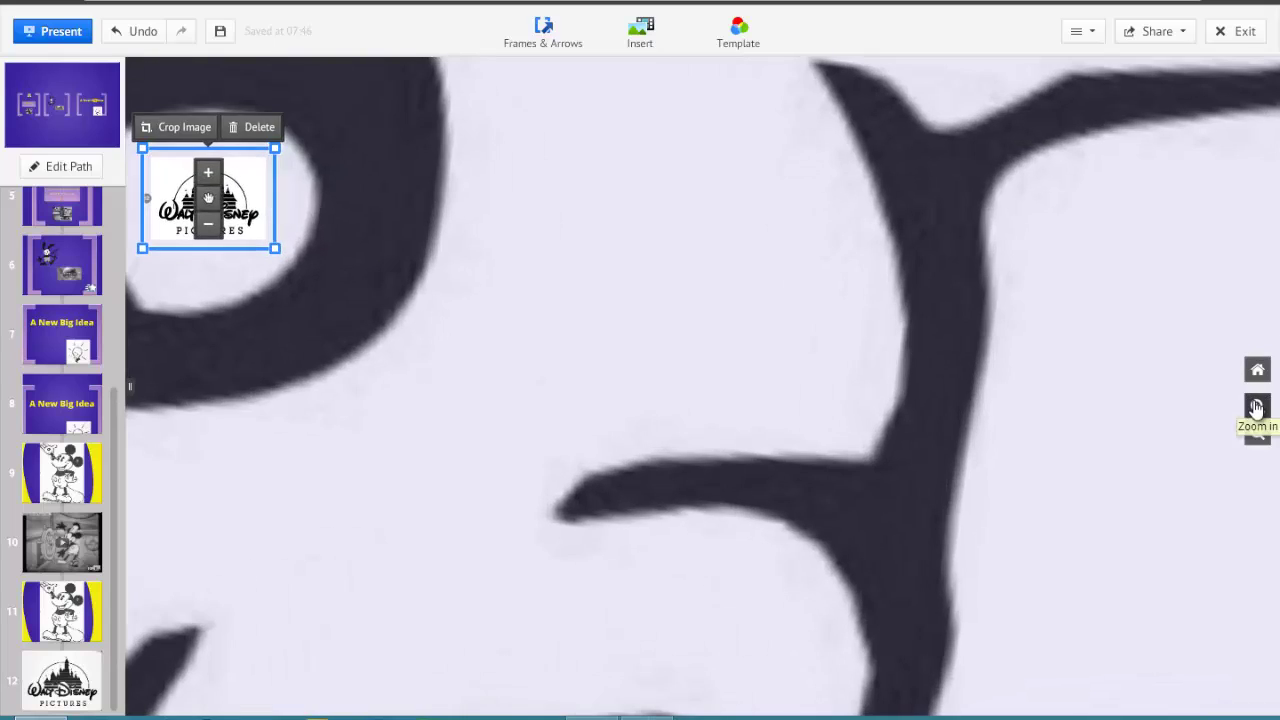
{"action": "left_click", "coordinate": [1257, 431]}
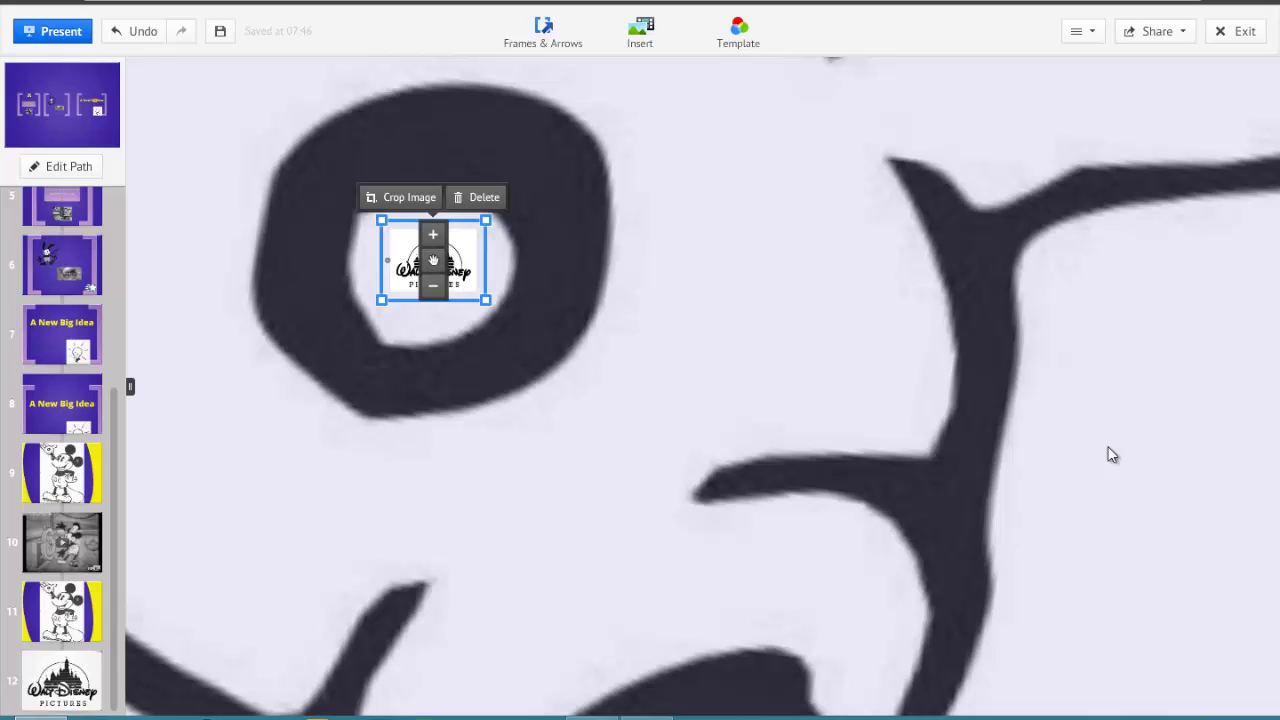
{"action": "scroll", "coordinate": [1088, 503], "scroll_direction": "down", "scroll_amount": 5}
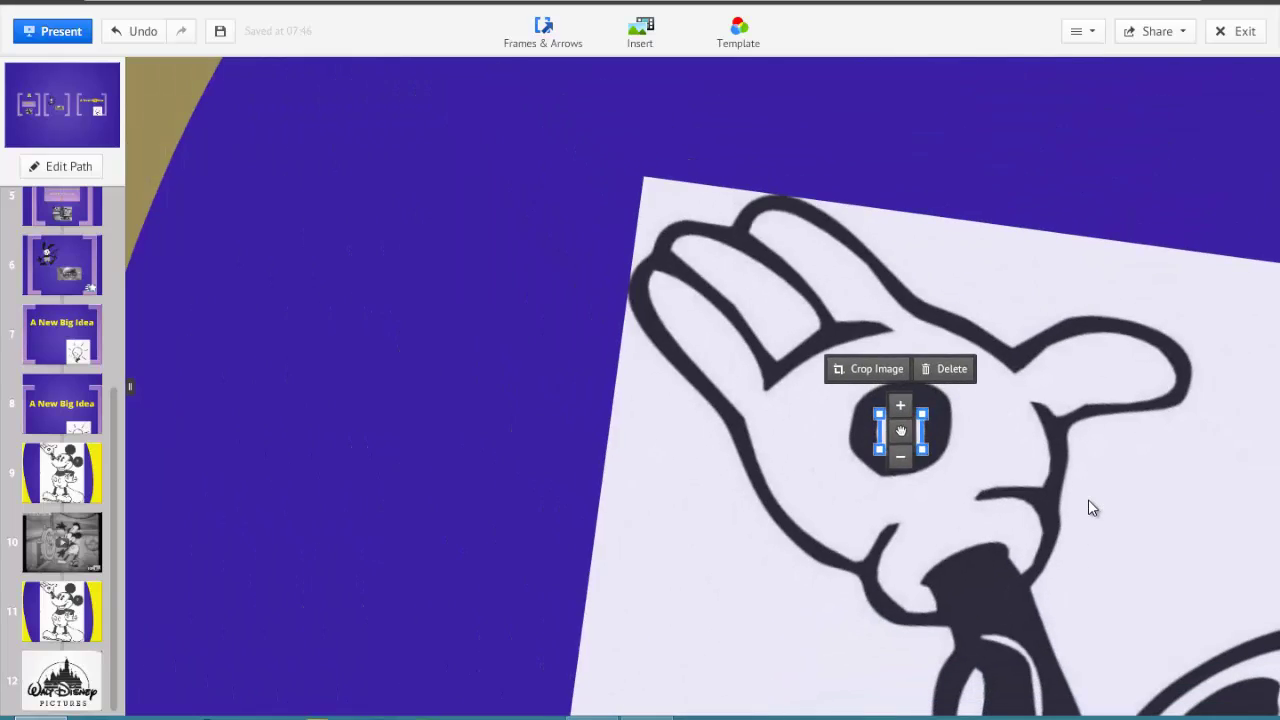
{"action": "scroll", "coordinate": [1006, 480], "scroll_direction": "up", "scroll_amount": 3}
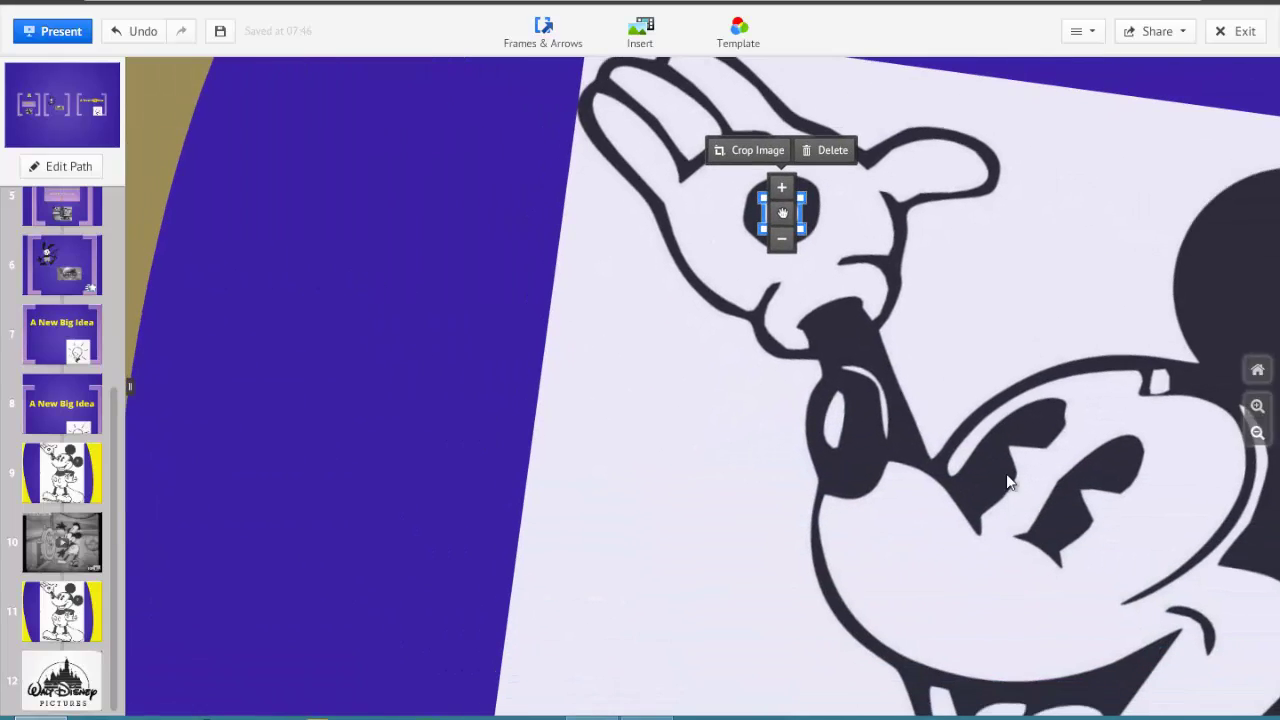
{"action": "left_click", "coordinate": [1257, 431]}
{"action": "left_click", "coordinate": [1258, 433]}
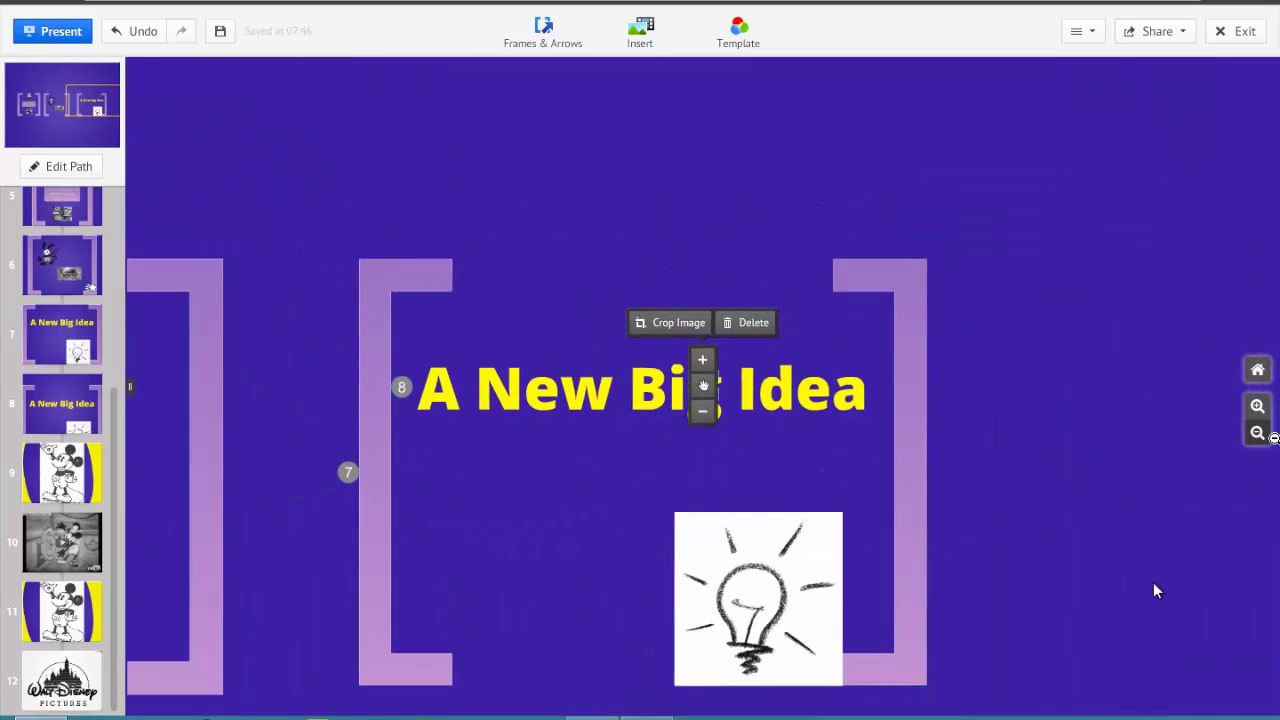
- Shrink the lightbulb picture and place it just under the A New Big Idea title
{"action": "left_click", "coordinate": [778, 614]}
{"action": "left_click_drag", "start_coordinate": [777, 612], "coordinate": [660, 535]}
{"action": "left_click", "coordinate": [642, 548]}
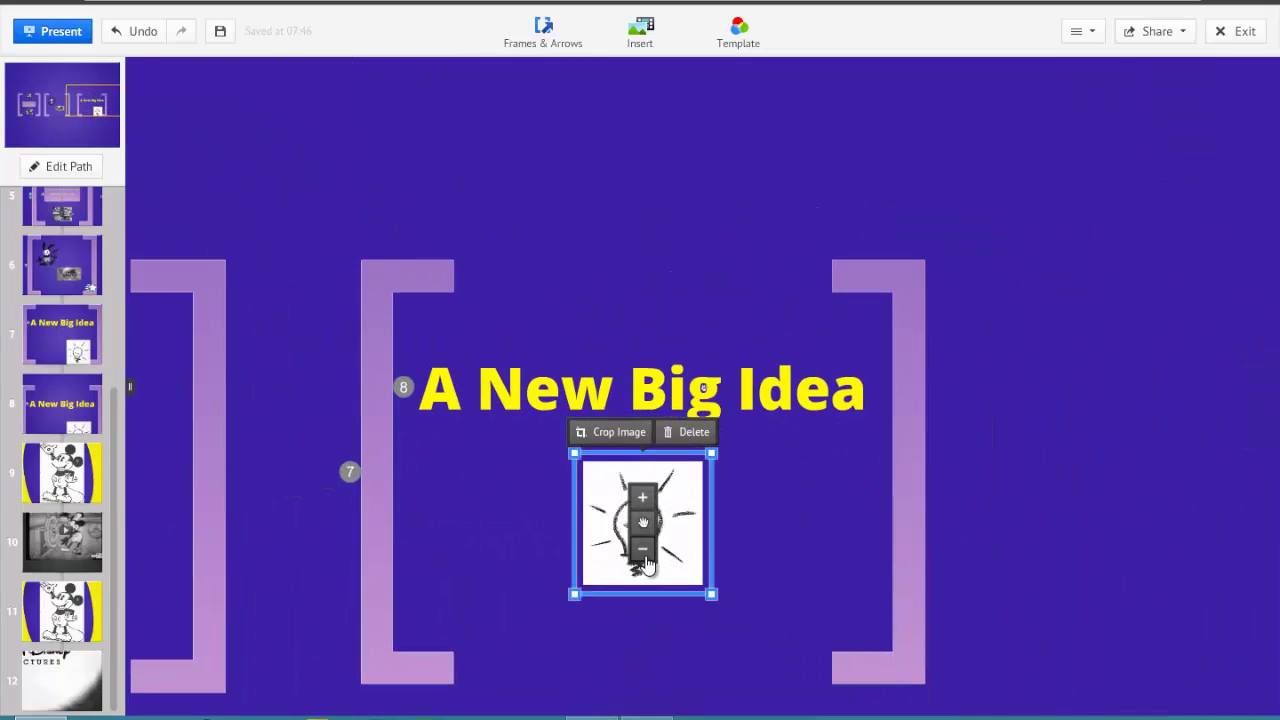
{"action": "left_click", "coordinate": [643, 549]}
{"action": "left_click_drag", "start_coordinate": [643, 521], "coordinate": [627, 482]}
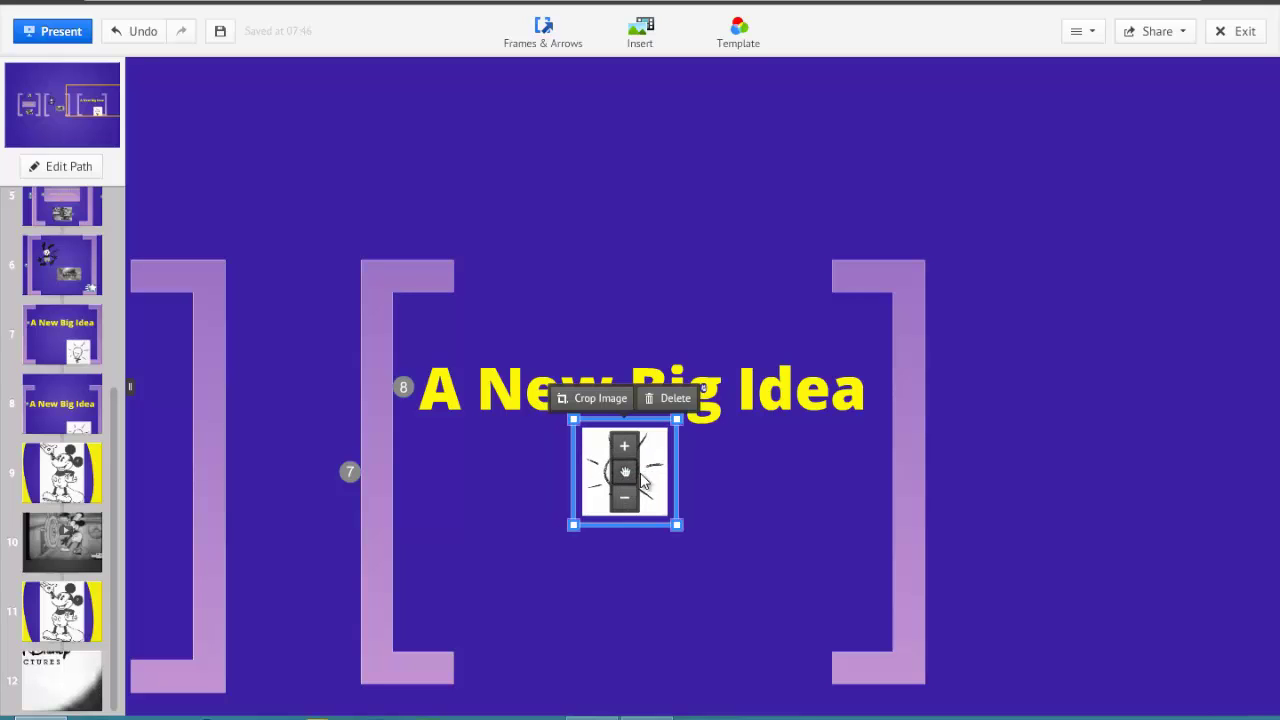
- Add the A New Big Idea frame to the path as step 13, then present from step 7
{"action": "right_click", "coordinate": [908, 518]}
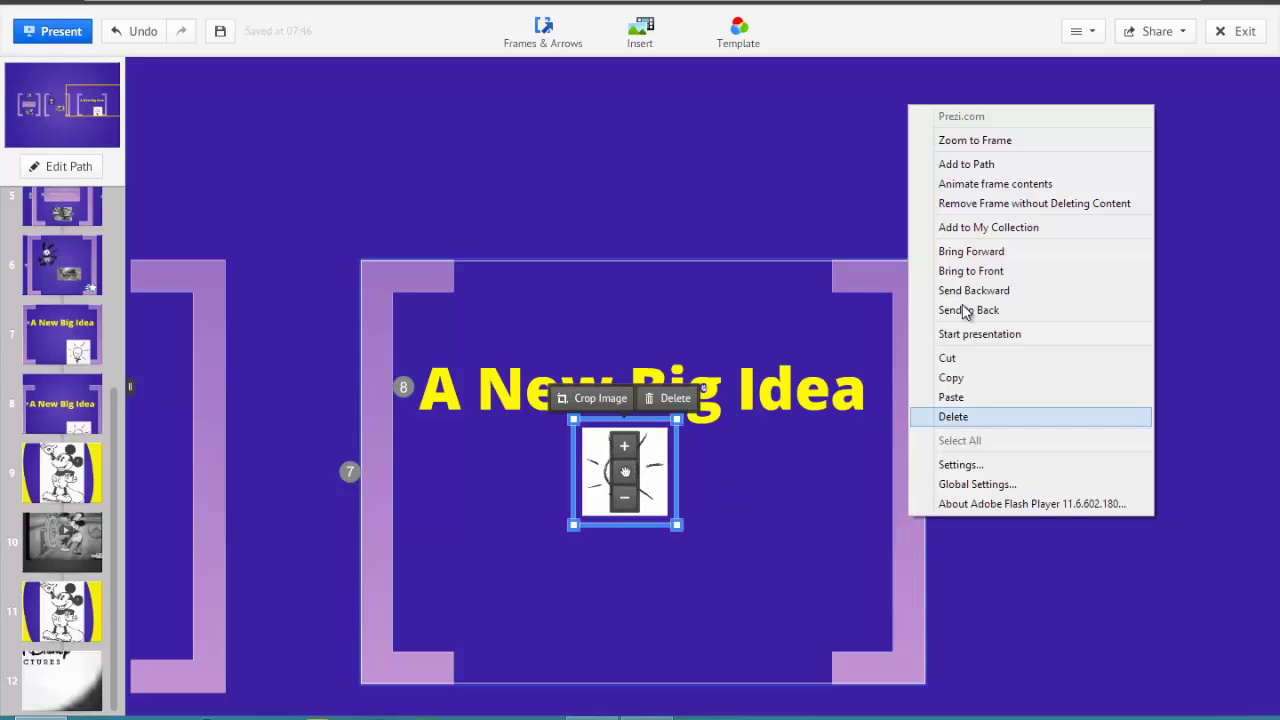
{"action": "left_click", "coordinate": [992, 165]}
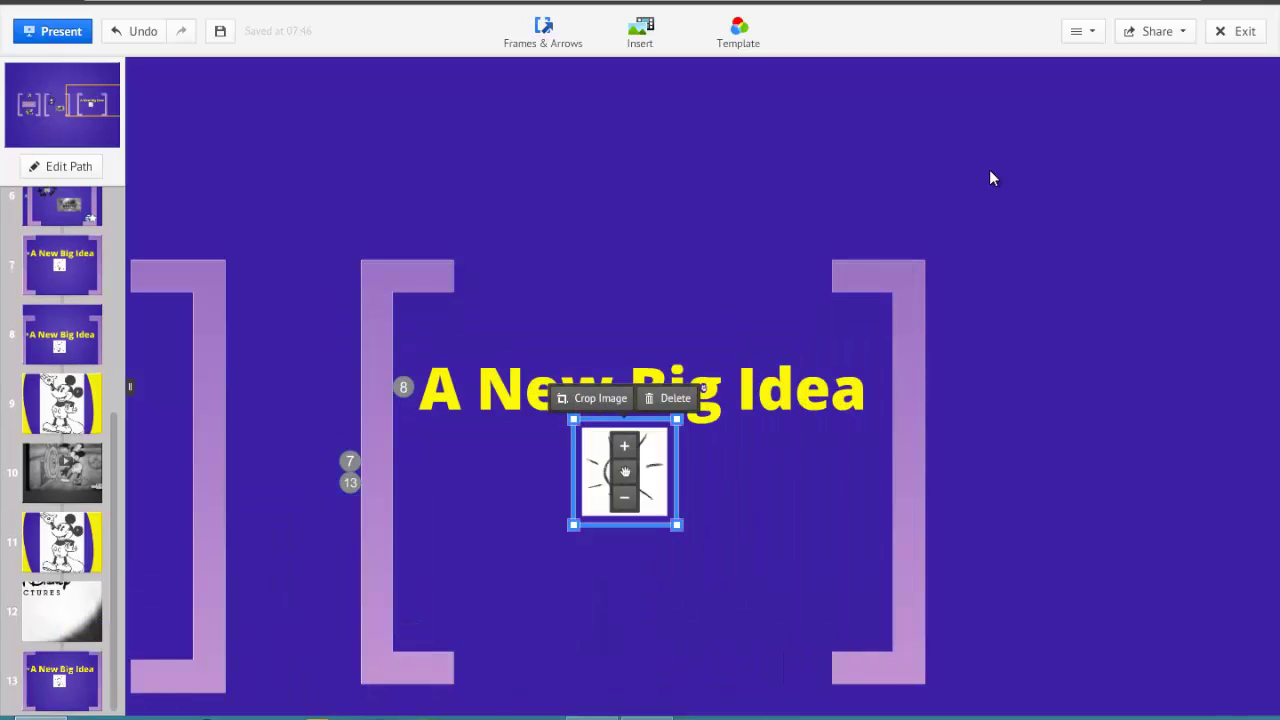
{"action": "left_click", "coordinate": [98, 272]}
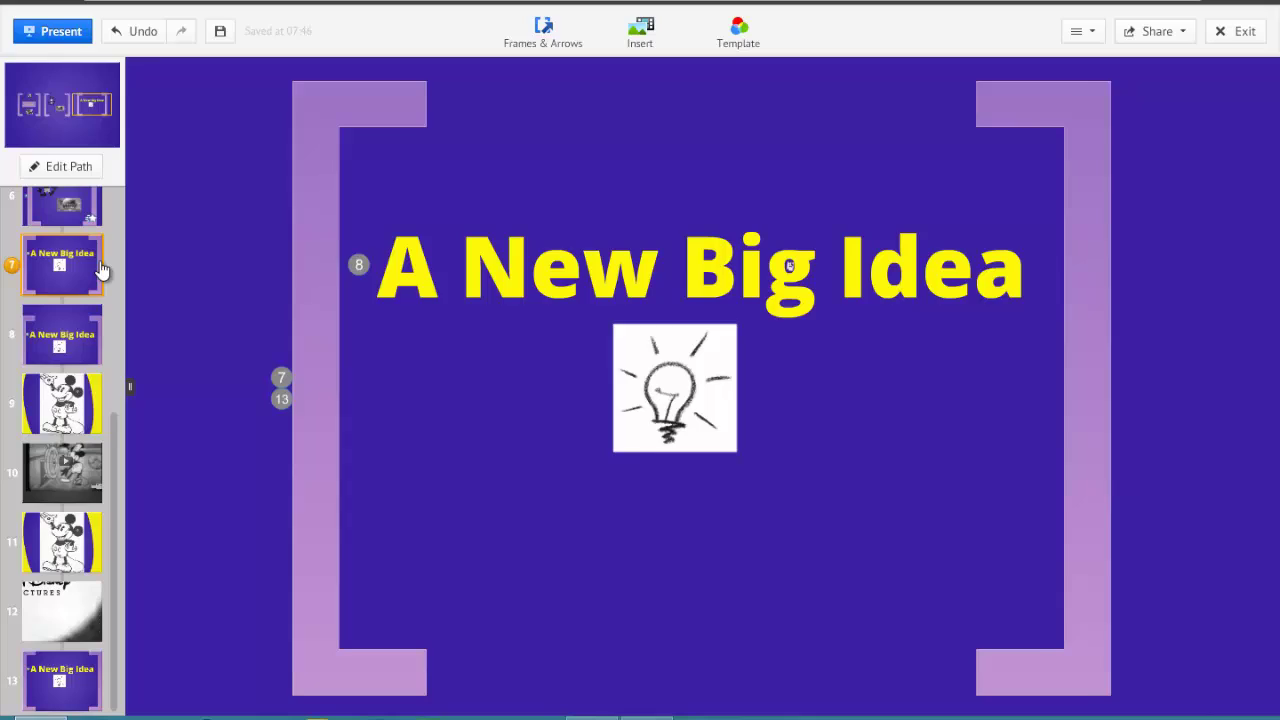
{"action": "left_click", "coordinate": [58, 36]}
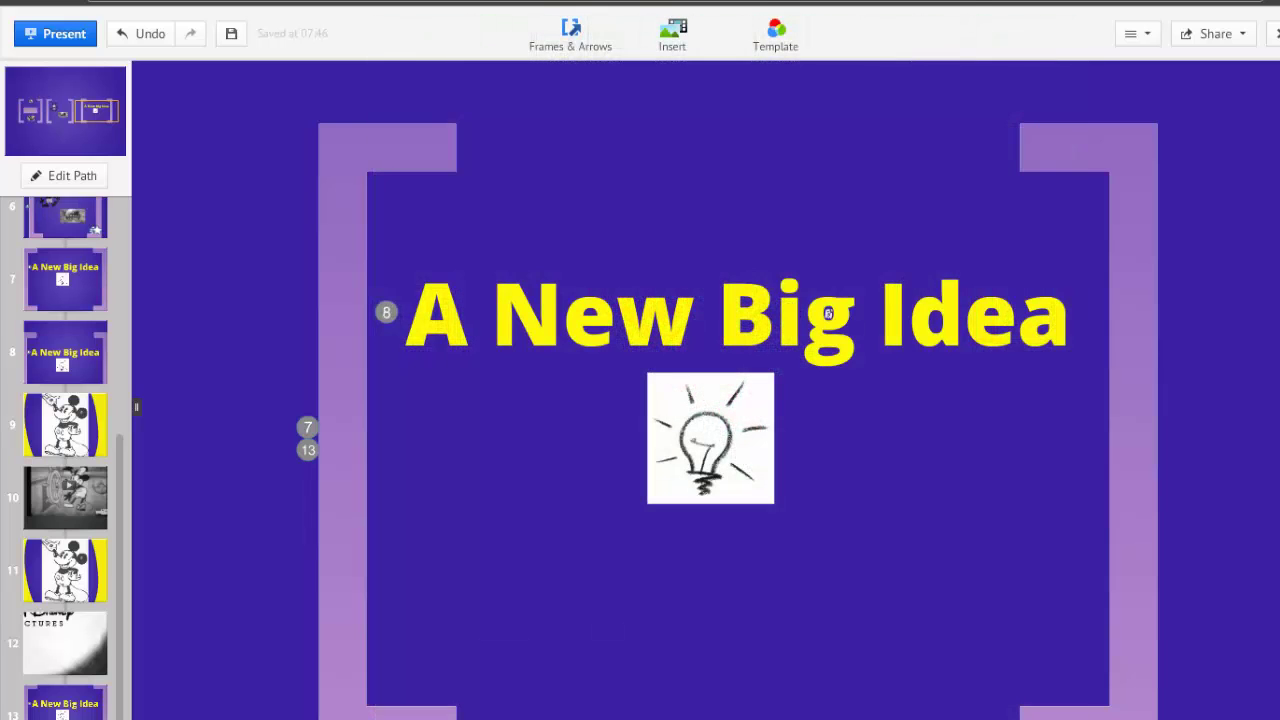
- Insert the Lightbulb metaphor image from Downloads at its original size beside the three frames
{"action": "scroll", "coordinate": [828, 313], "scroll_direction": "down", "scroll_amount": 3}
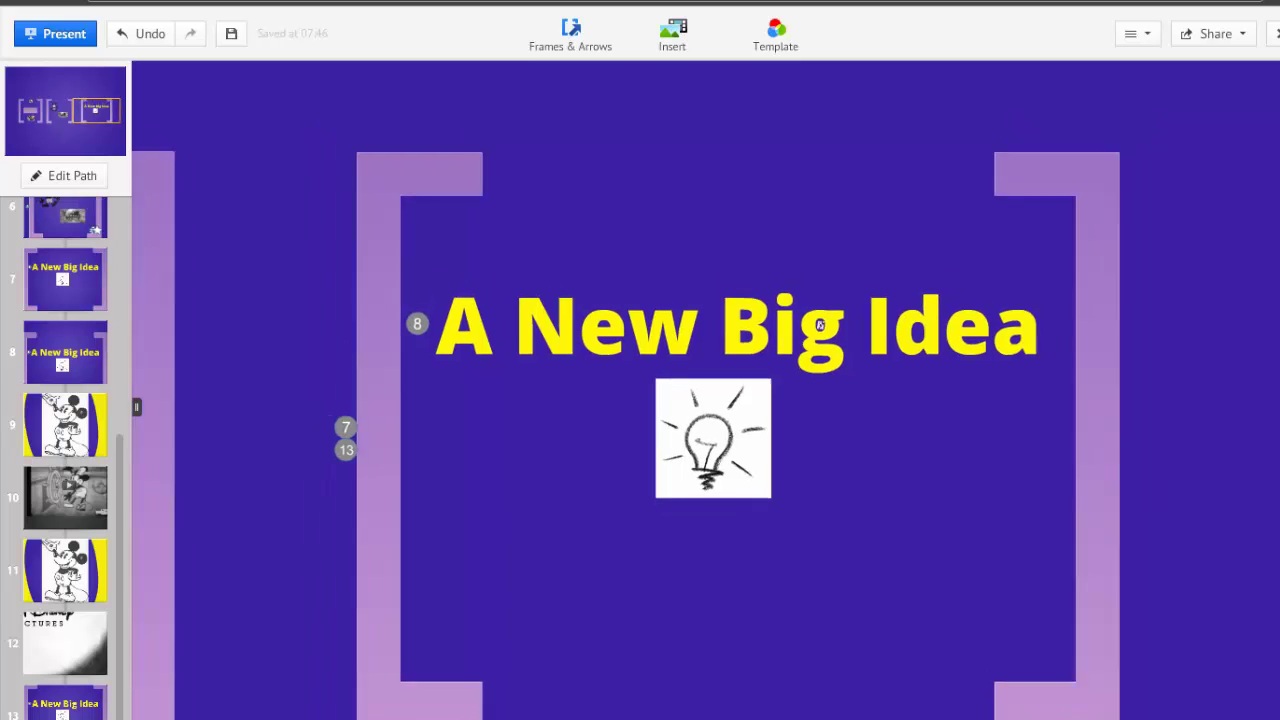
{"action": "scroll", "coordinate": [1248, 492], "scroll_direction": "down", "scroll_amount": 3}
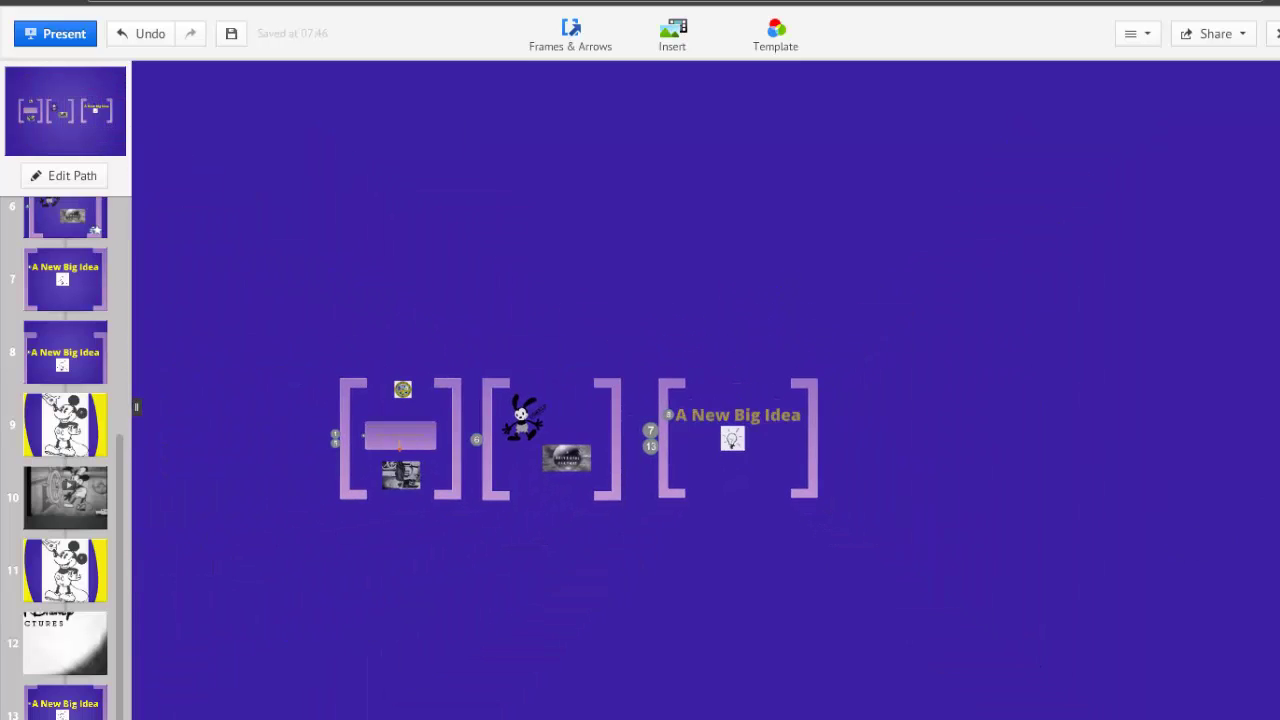
{"action": "scroll", "coordinate": [660, 590], "scroll_direction": "up", "scroll_amount": 2}
{"action": "left_click_drag", "start_coordinate": [727, 597], "coordinate": [843, 543]}
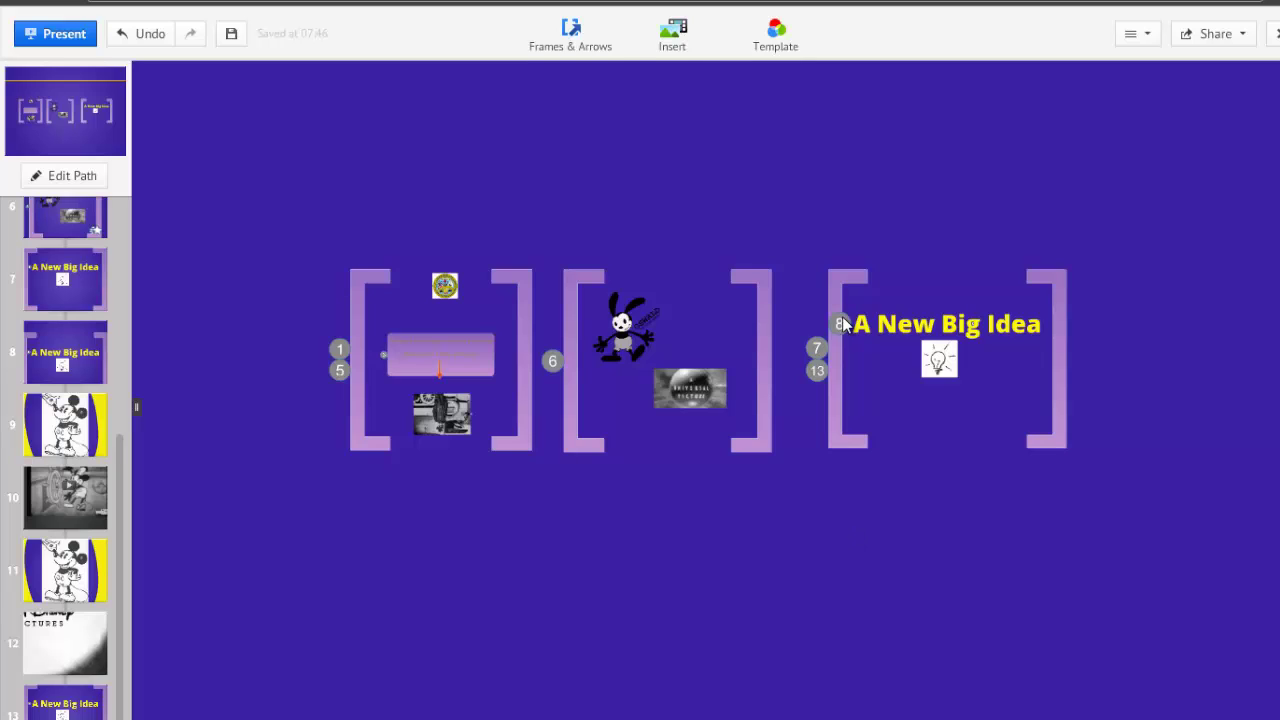
{"action": "left_click", "coordinate": [701, 38]}
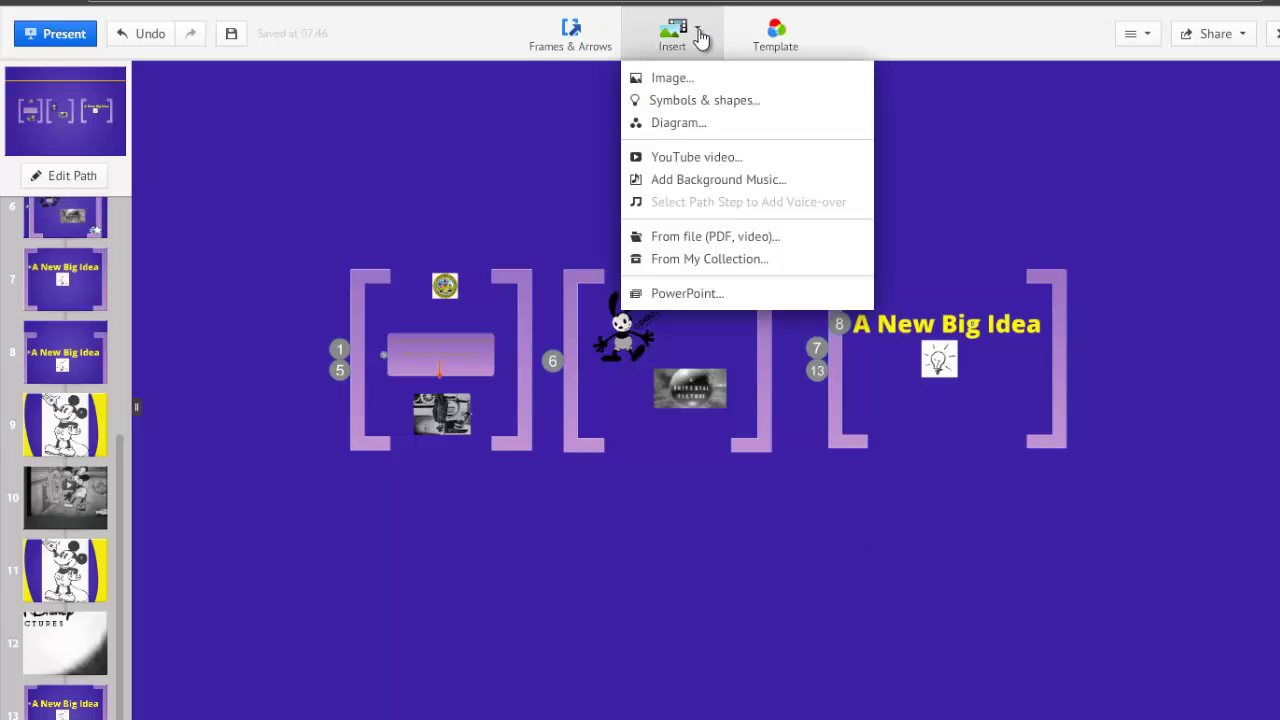
{"action": "left_click", "coordinate": [683, 80]}
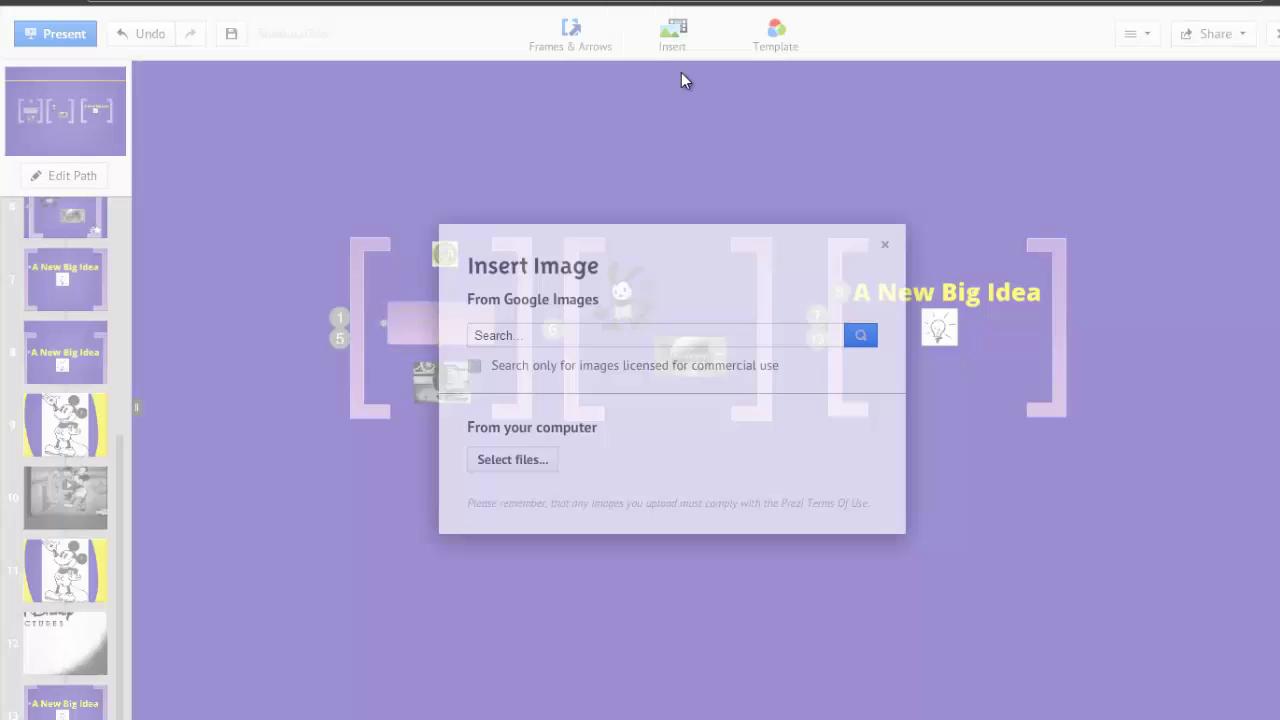
{"action": "left_click", "coordinate": [526, 455]}
{"action": "left_click", "coordinate": [84, 100]}
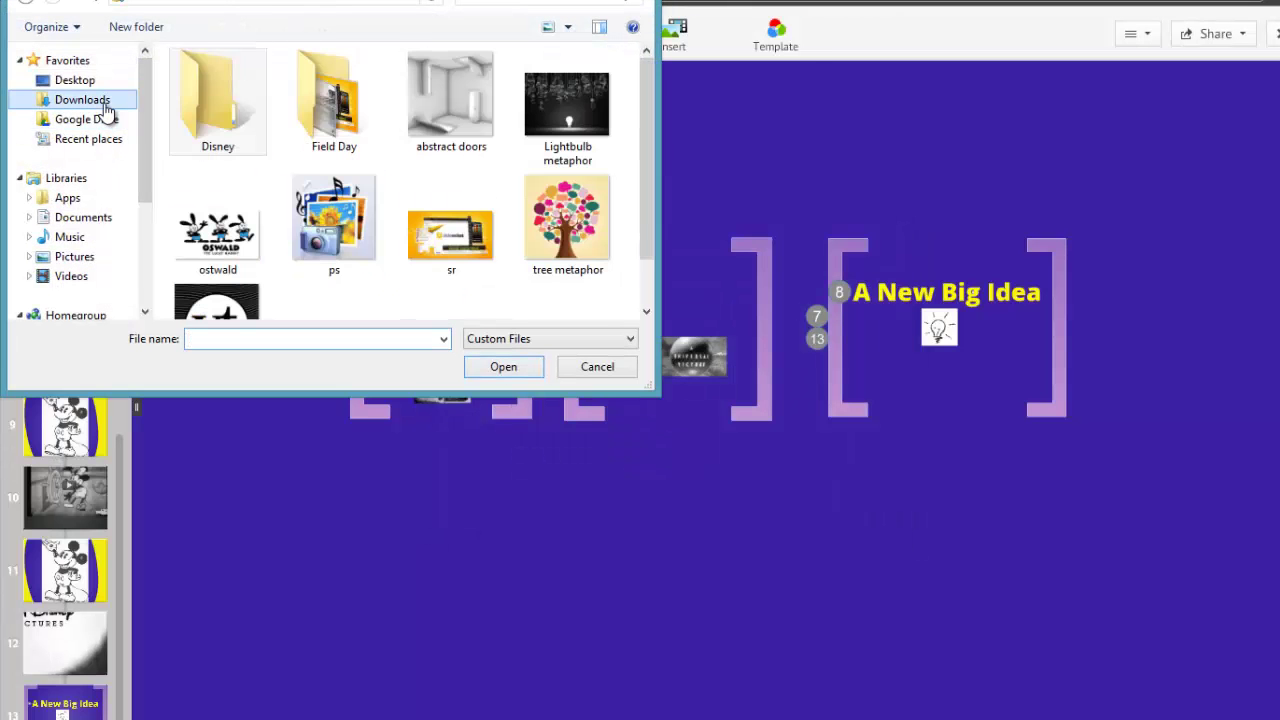
{"action": "double_click", "coordinate": [557, 119]}
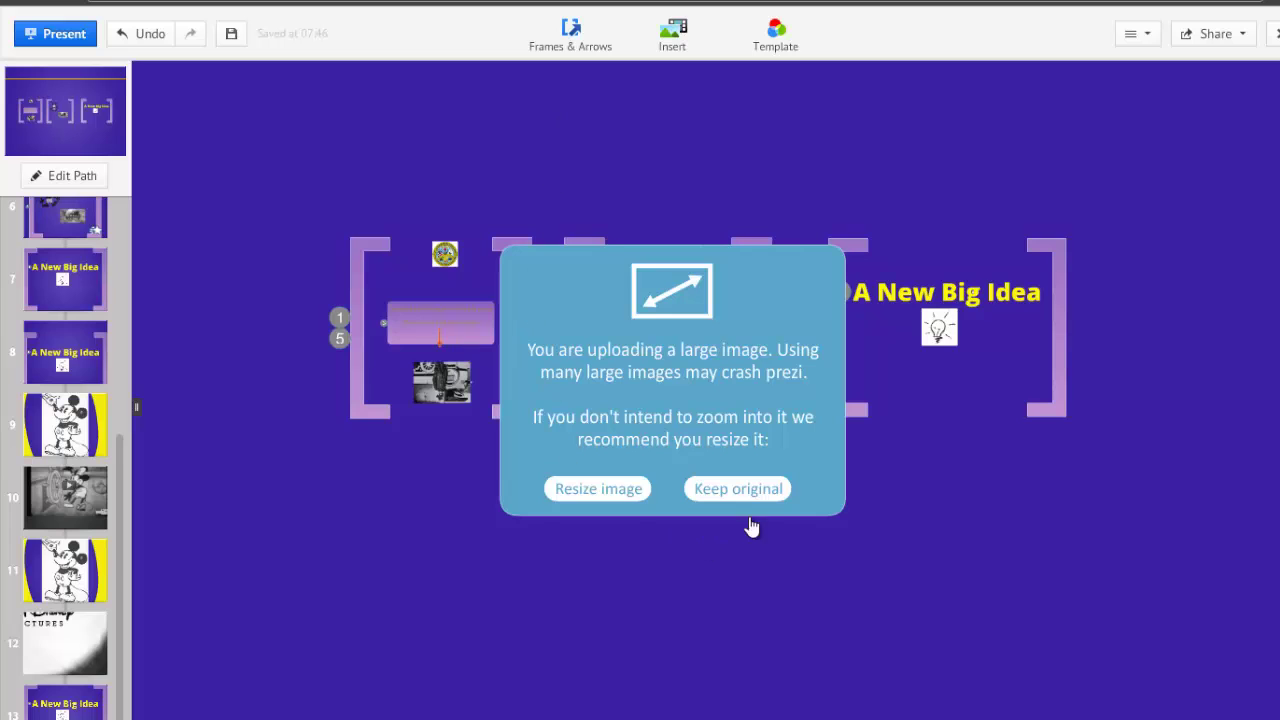
{"action": "left_click", "coordinate": [757, 487]}
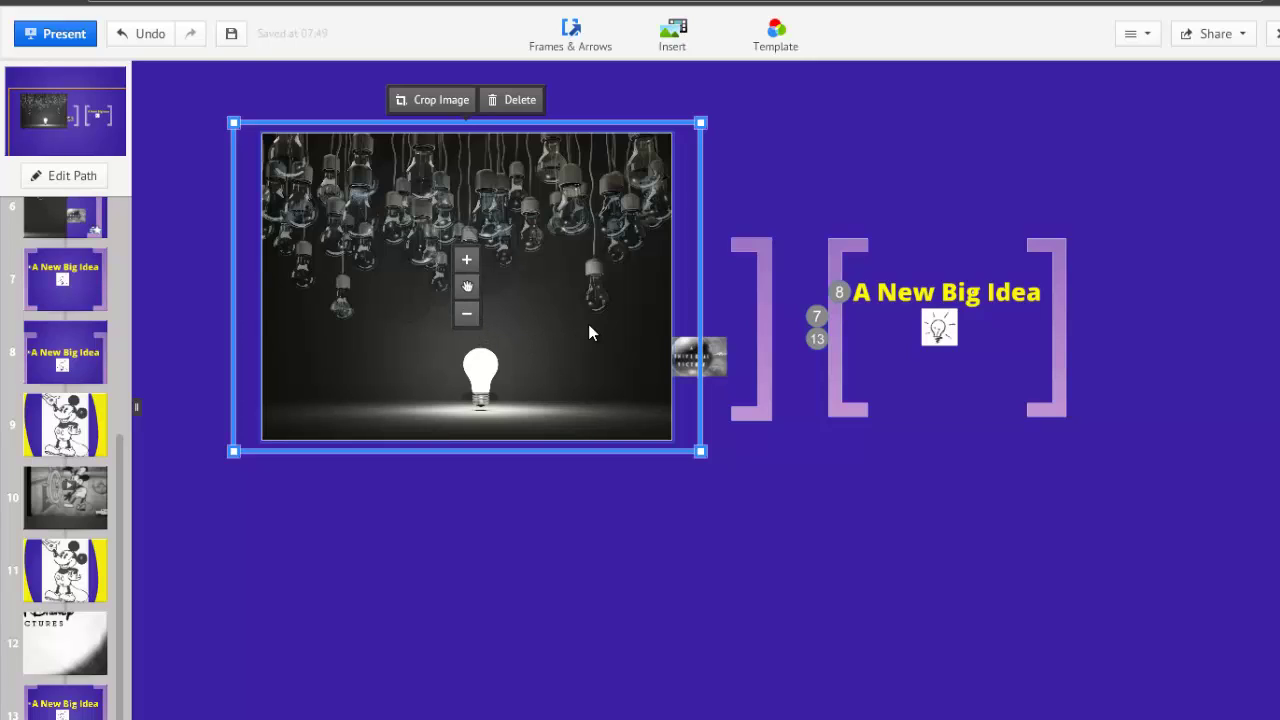
- Send the lightbulbs photo to the back, enlarge it three times, and shift it right and down behind the frames
{"action": "right_click", "coordinate": [639, 342]}
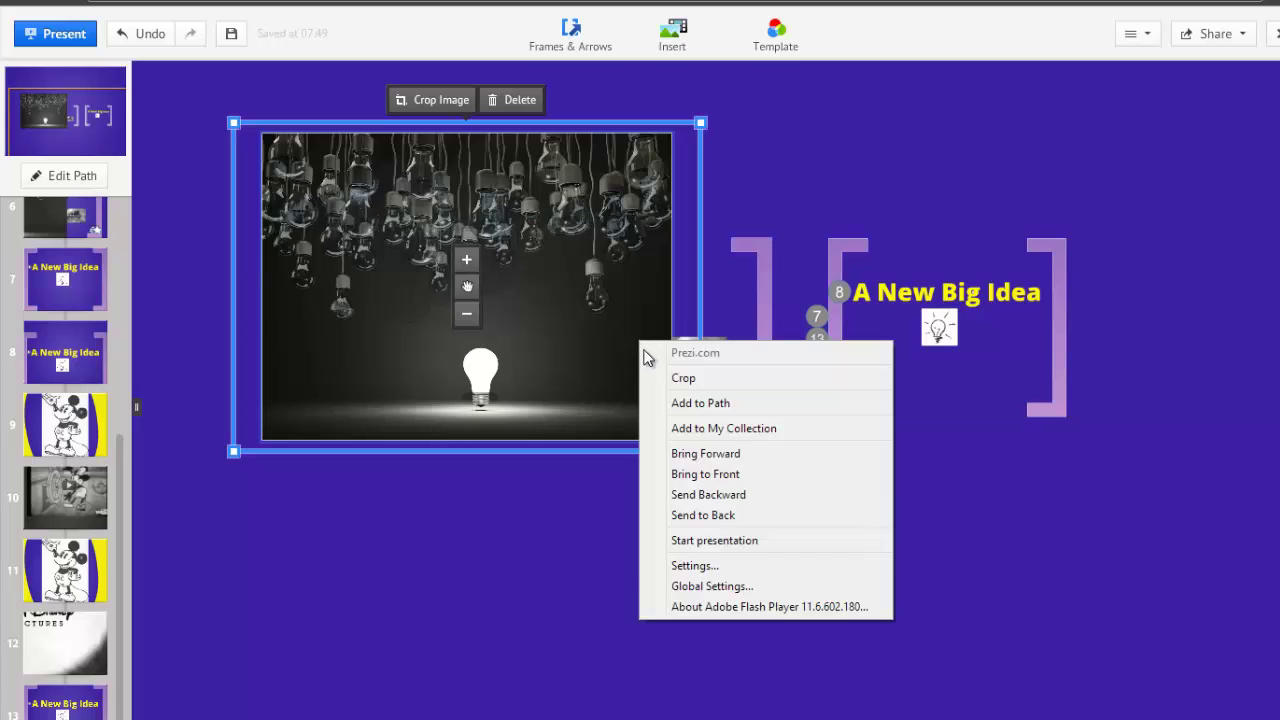
{"action": "left_click", "coordinate": [697, 516]}
{"action": "left_click", "coordinate": [466, 259]}
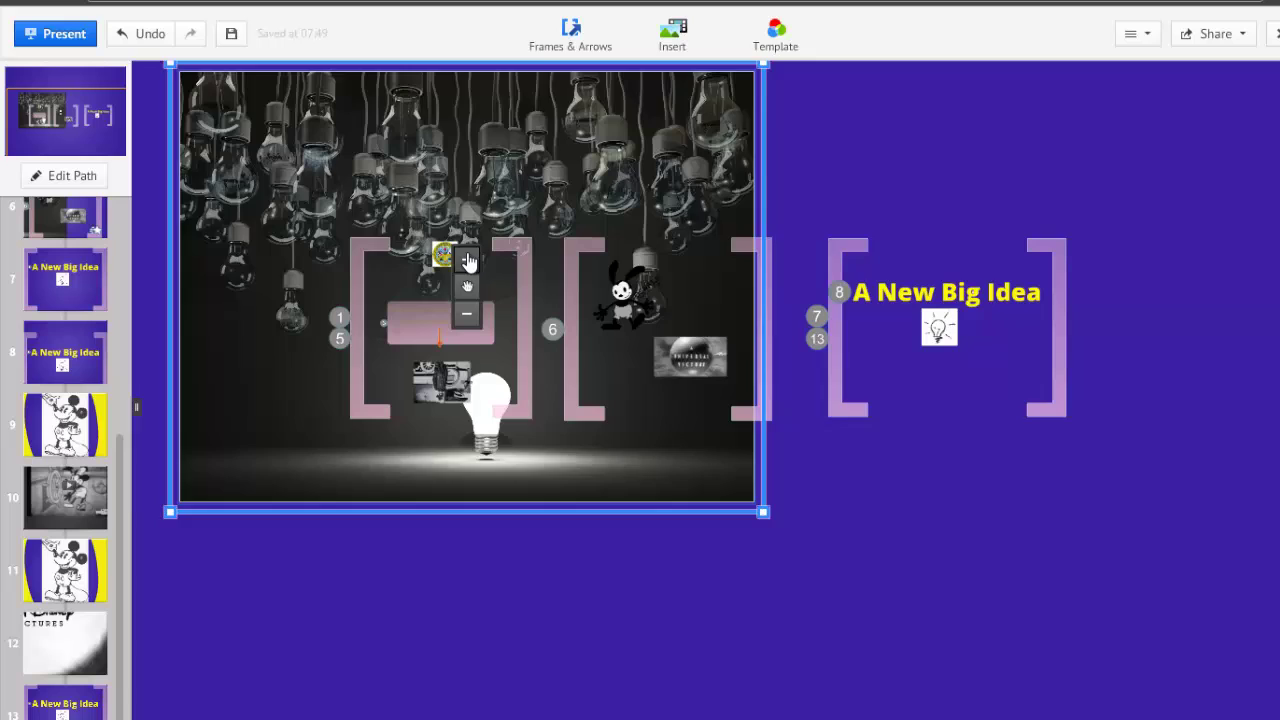
{"action": "left_click", "coordinate": [466, 259]}
{"action": "scroll", "coordinate": [676, 290], "scroll_direction": "down", "scroll_amount": 3}
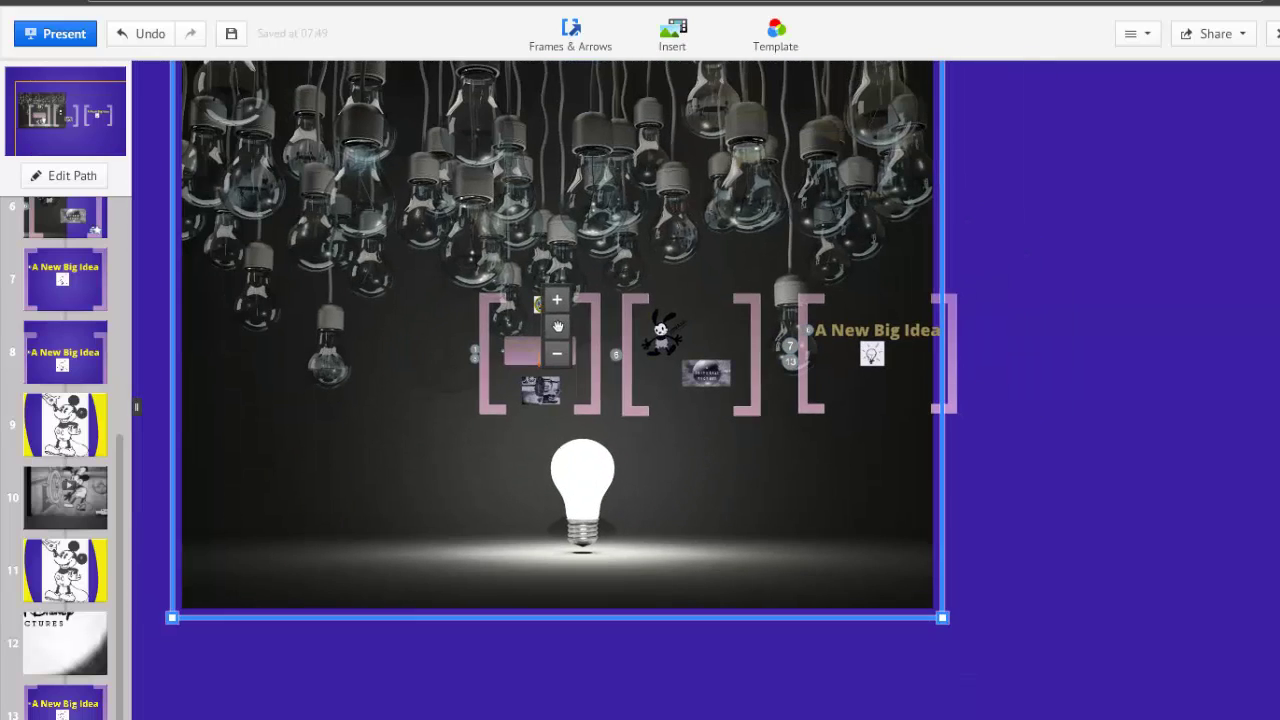
{"action": "left_click", "coordinate": [617, 326]}
{"action": "left_click_drag", "start_coordinate": [617, 352], "coordinate": [726, 432]}
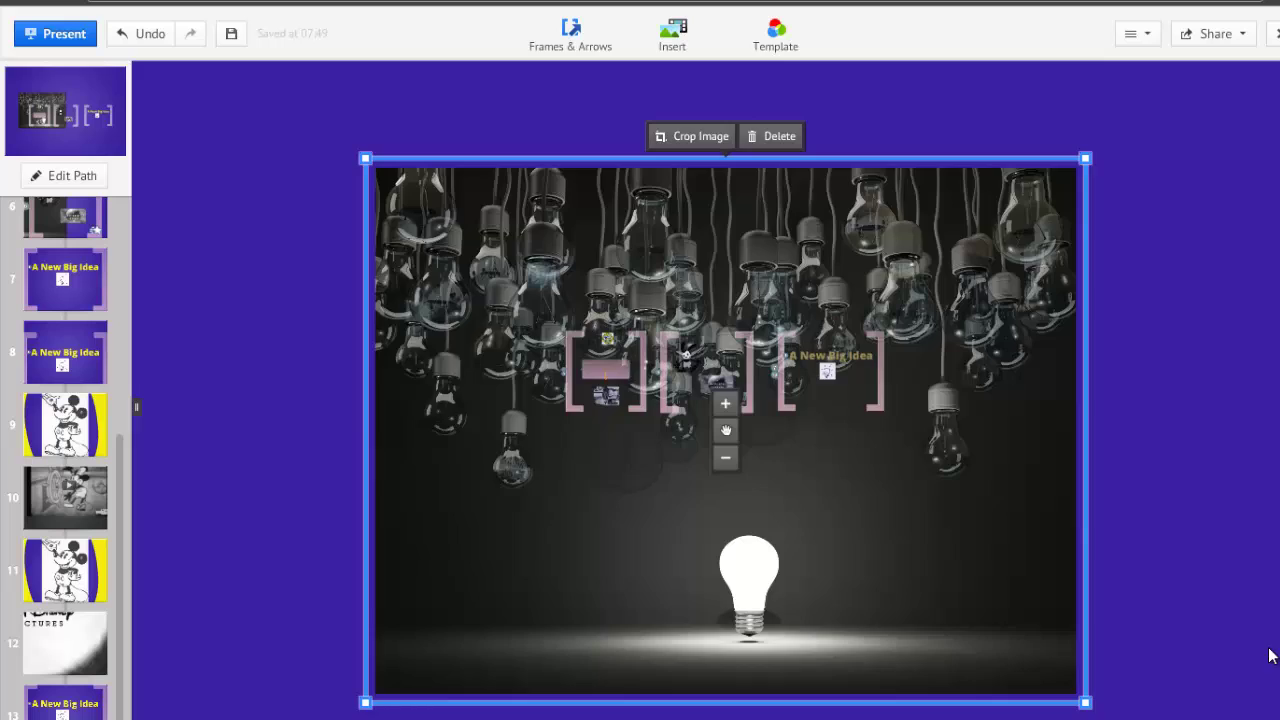
{"action": "scroll", "coordinate": [1270, 652], "scroll_direction": "up", "scroll_amount": 2}
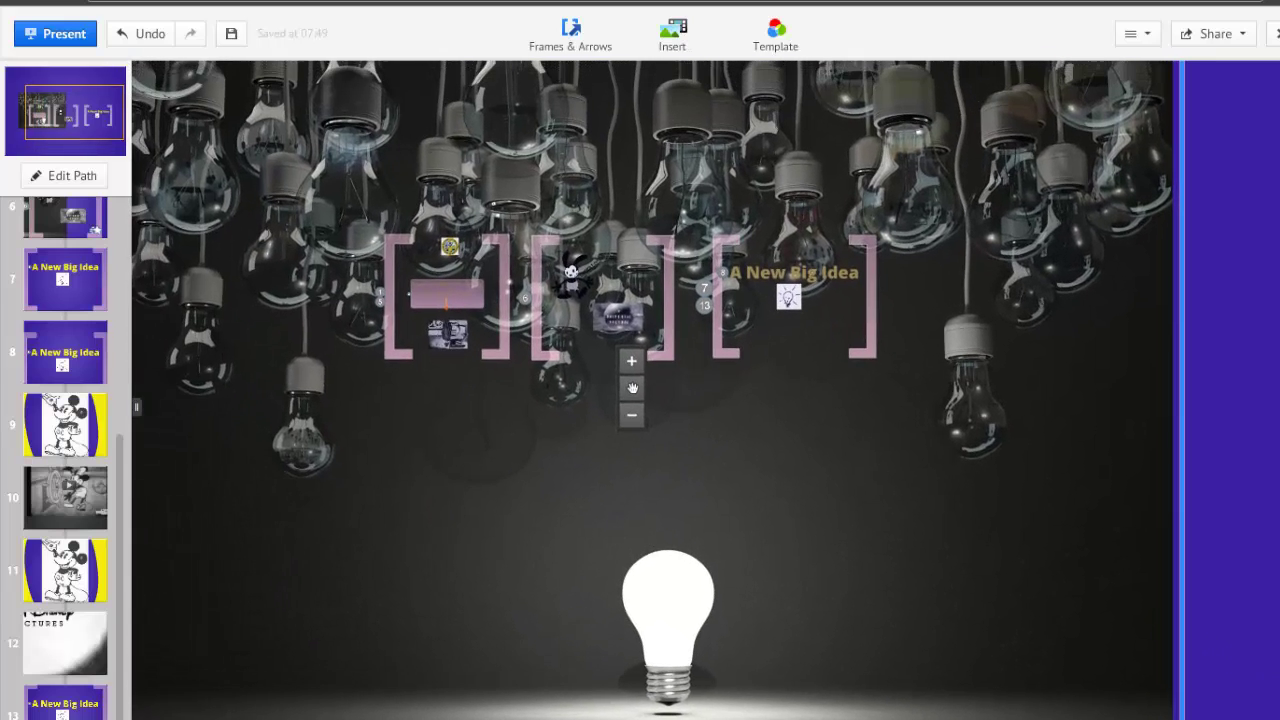
- Shrink the first and middle bracket frames and move them into bulbs at upper left and upper right
{"action": "left_click", "coordinate": [490, 268]}
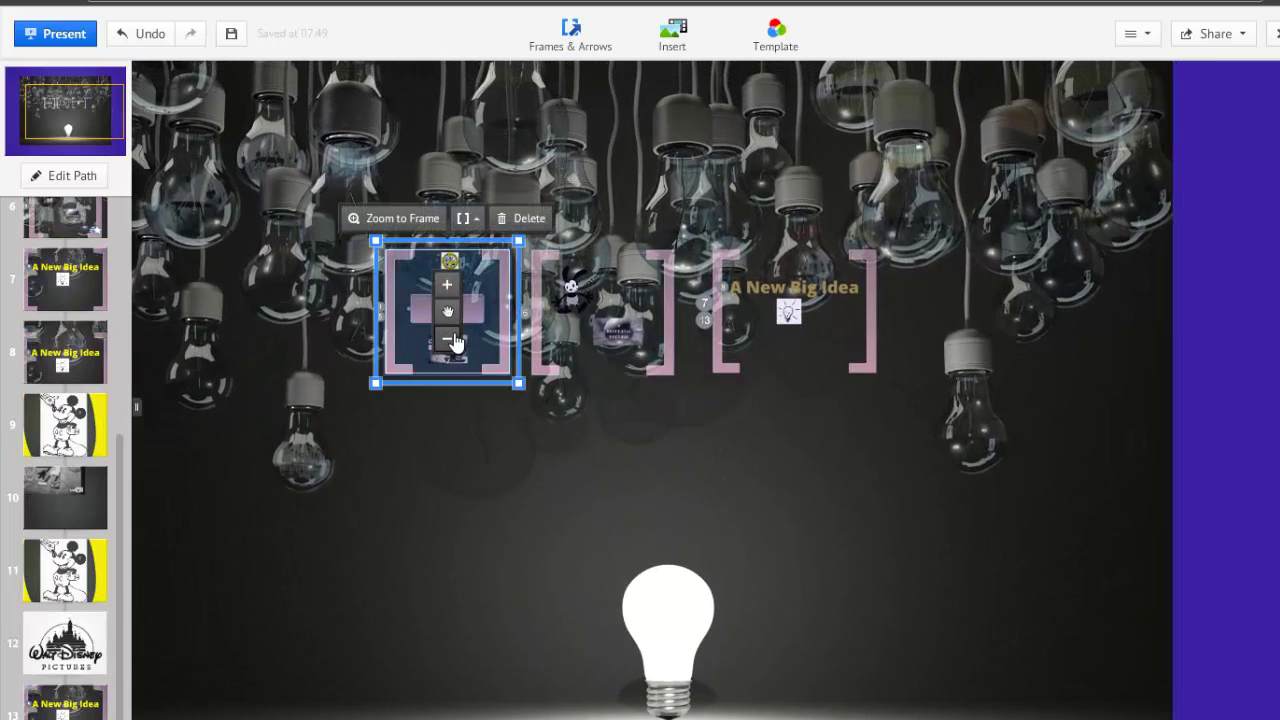
{"action": "left_click", "coordinate": [447, 337]}
{"action": "left_click_drag", "start_coordinate": [450, 316], "coordinate": [203, 204]}
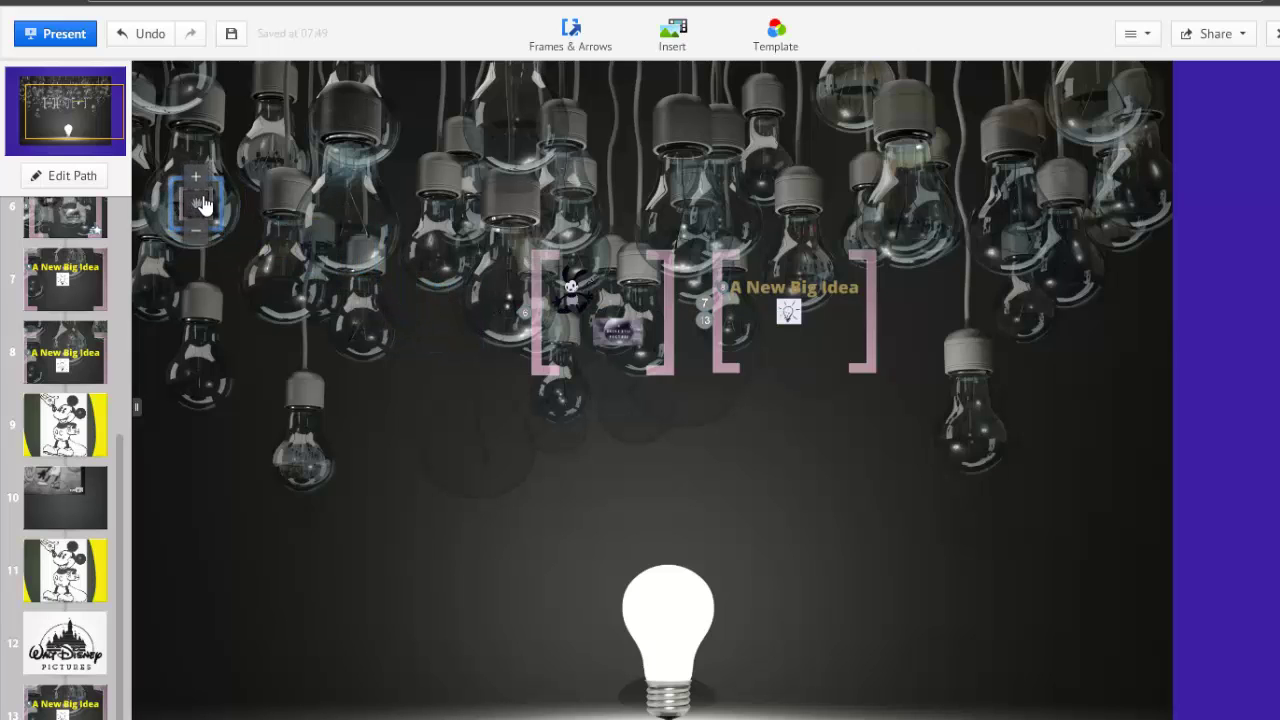
{"action": "double_click", "coordinate": [403, 378]}
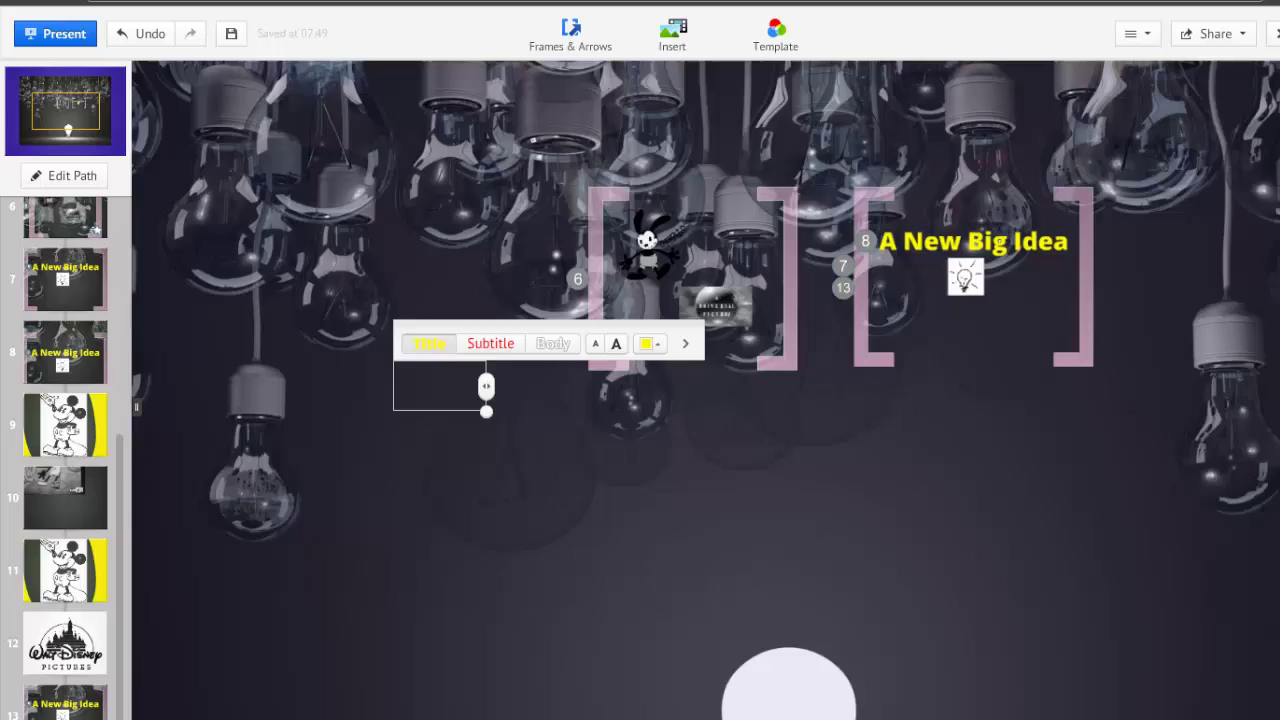
{"action": "scroll", "coordinate": [708, 330], "scroll_direction": "down", "scroll_amount": 2}
{"action": "left_click", "coordinate": [708, 320]}
{"action": "left_click", "coordinate": [708, 350]}
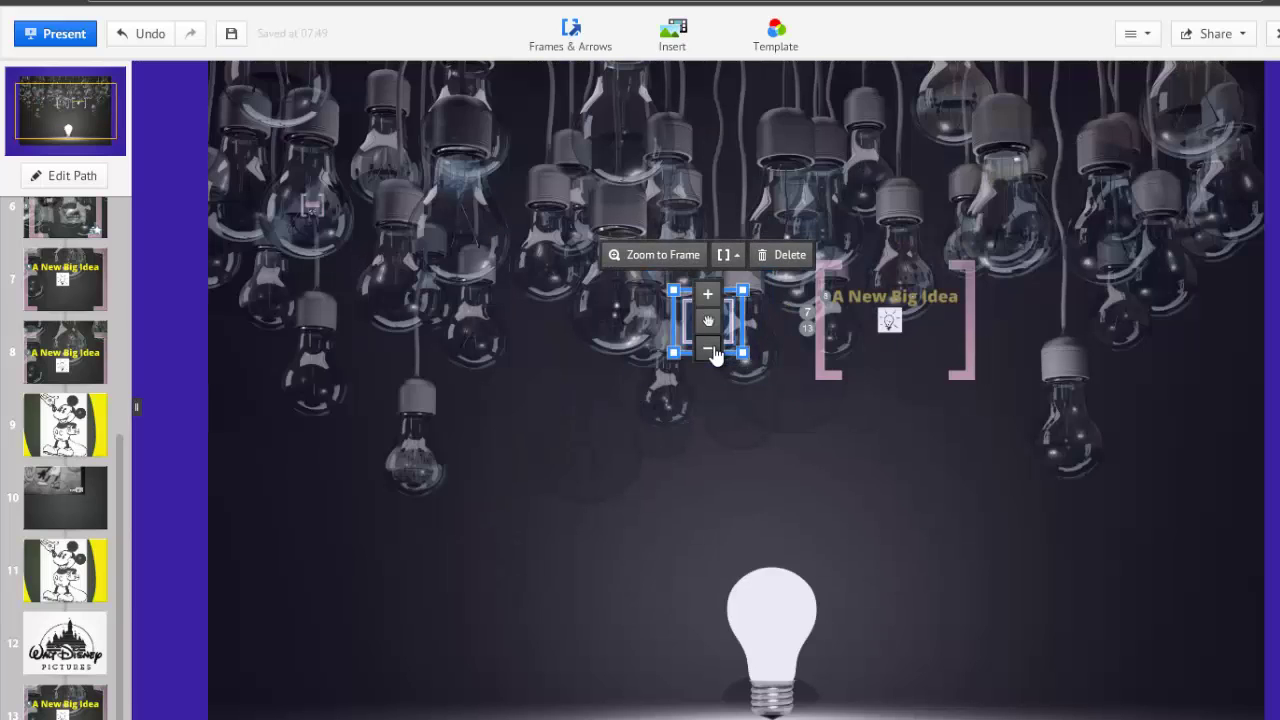
{"action": "left_click", "coordinate": [712, 352]}
{"action": "left_click_drag", "start_coordinate": [708, 320], "coordinate": [1012, 228]}
- Shrink the A New Big Idea frame three times and place it on the lit bulb
{"action": "left_click", "coordinate": [970, 317]}
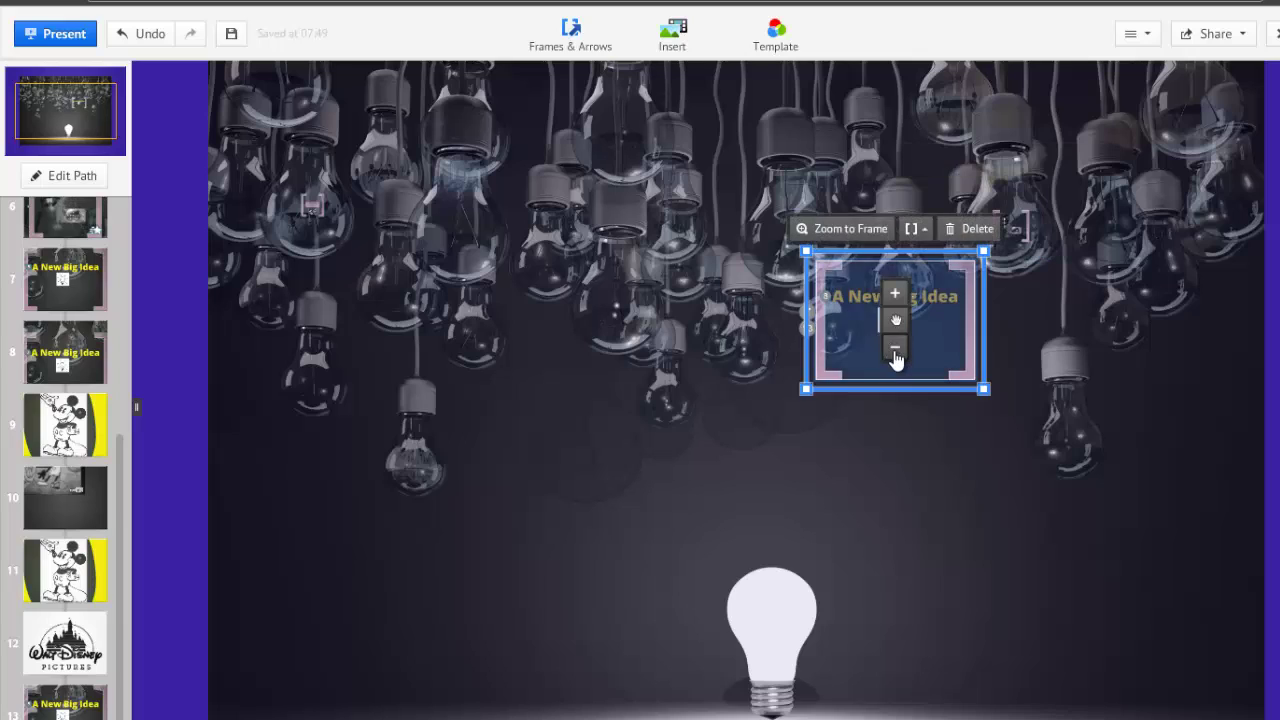
{"action": "left_click", "coordinate": [895, 350]}
{"action": "left_click", "coordinate": [895, 352]}
{"action": "left_click", "coordinate": [895, 345]}
{"action": "left_click_drag", "start_coordinate": [895, 320], "coordinate": [780, 612]}
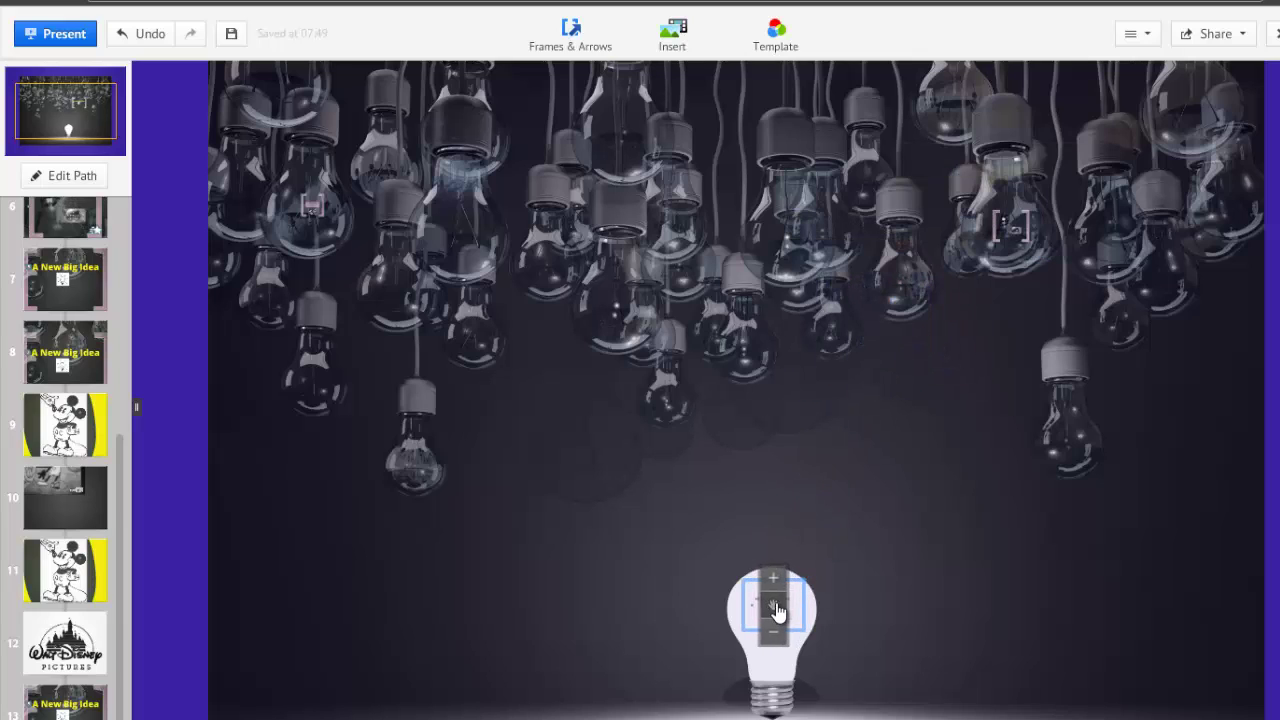
{"action": "left_click", "coordinate": [165, 458]}
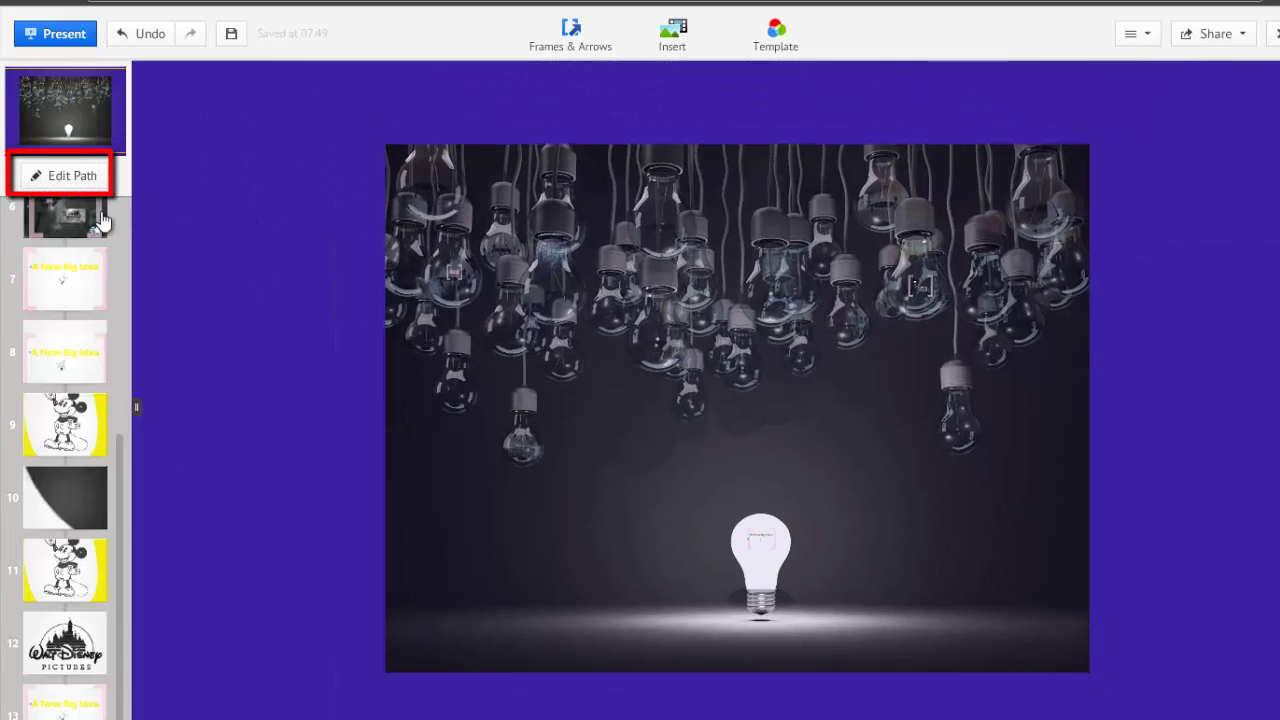
- In Edit Path, make the backdrop overview step 1, add a copy at position 7, and append another as step 17
{"action": "left_click", "coordinate": [72, 176]}
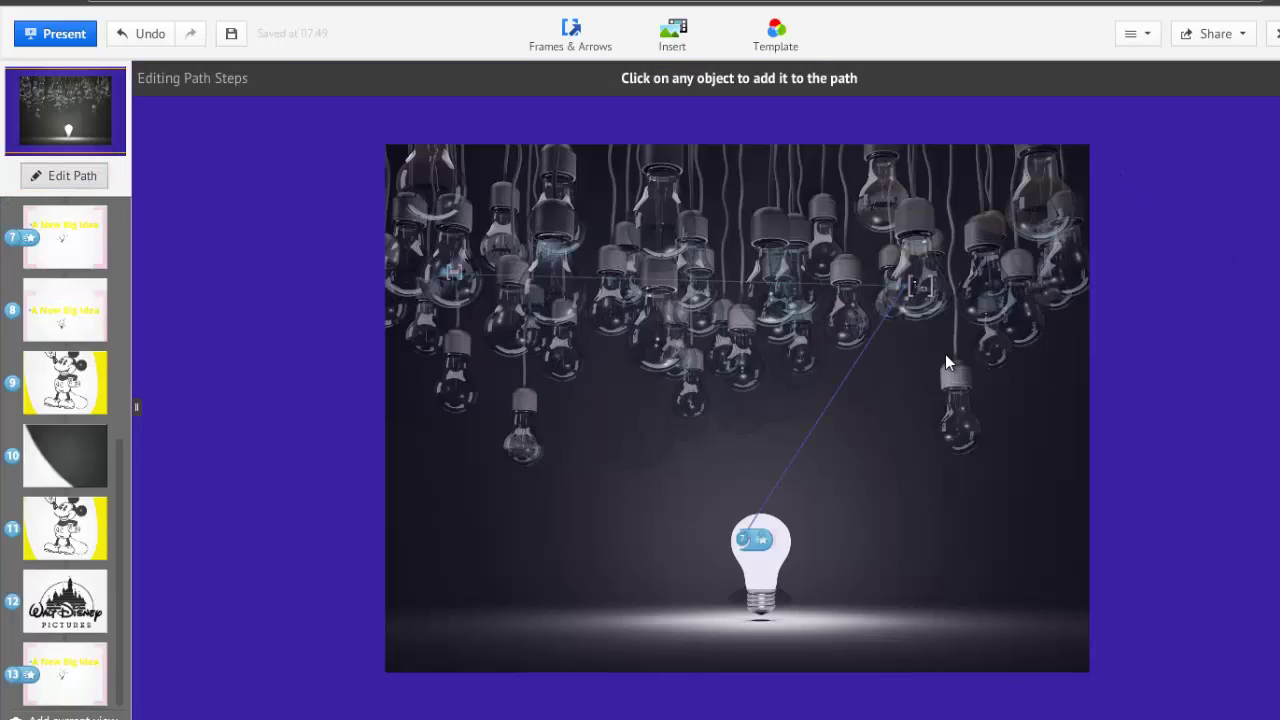
{"action": "scroll", "coordinate": [945, 360], "scroll_direction": "down", "scroll_amount": 5}
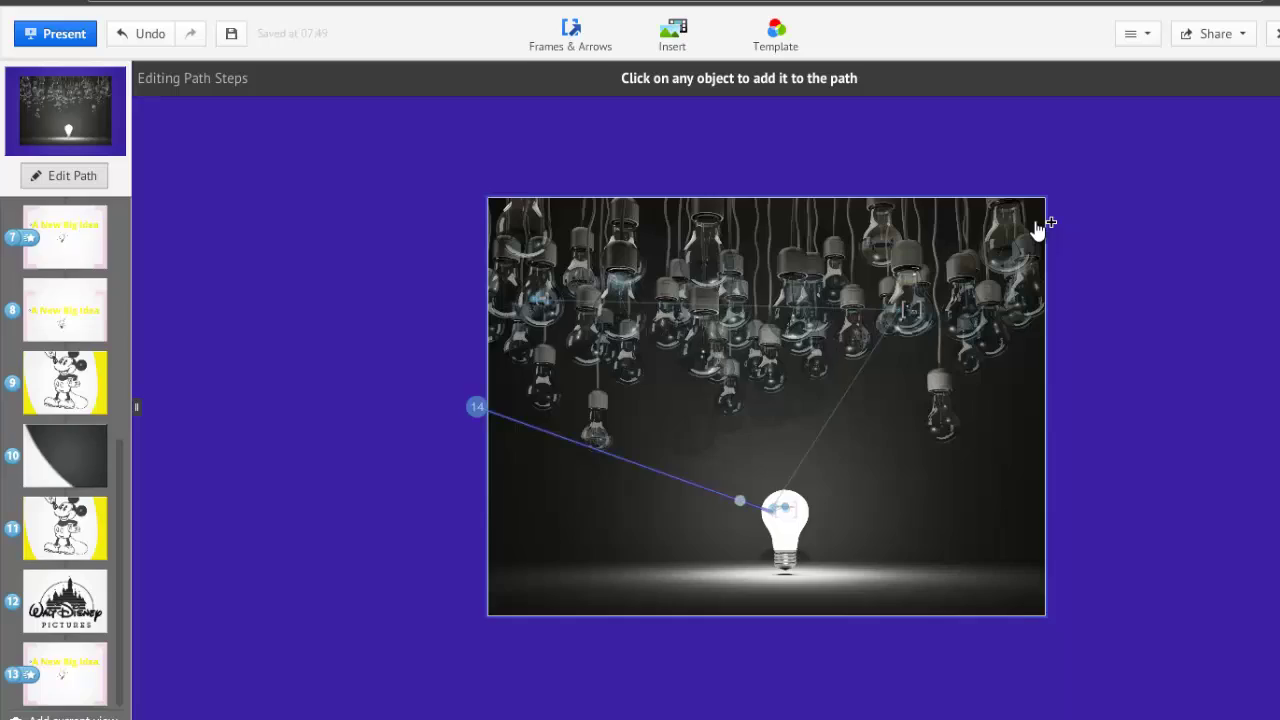
{"action": "scroll", "coordinate": [575, 452], "scroll_direction": "down", "scroll_amount": 2}
{"action": "scroll", "coordinate": [107, 208], "scroll_direction": "up", "scroll_amount": 5}
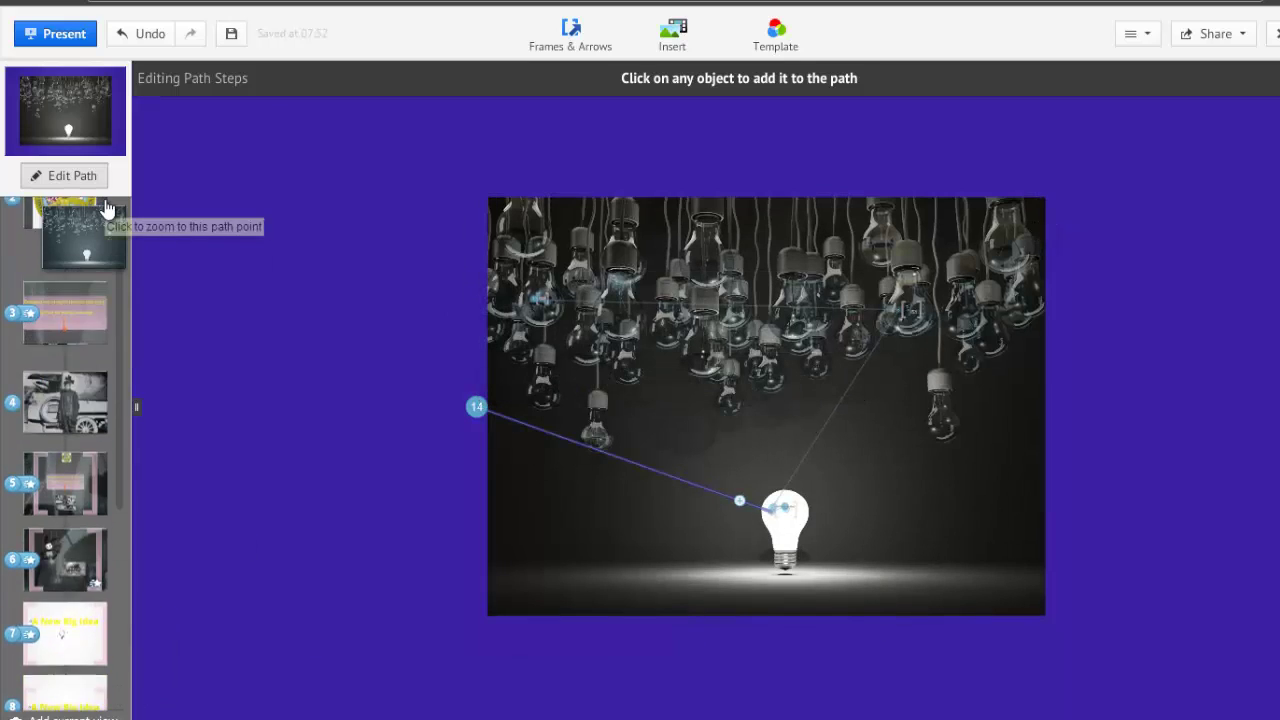
{"action": "left_click_drag", "start_coordinate": [107, 208], "coordinate": [86, 214]}
{"action": "left_click", "coordinate": [1008, 529]}
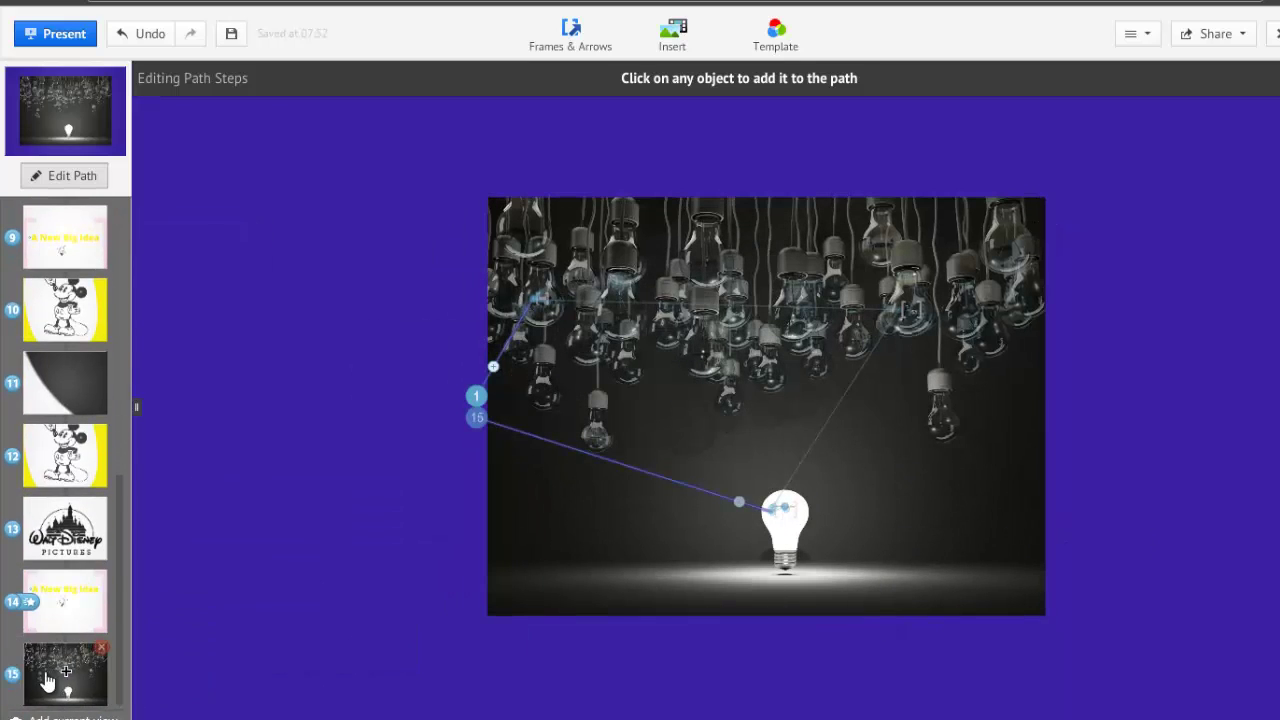
{"action": "left_click_drag", "start_coordinate": [47, 680], "coordinate": [47, 220]}
{"action": "left_click_drag", "start_coordinate": [47, 215], "coordinate": [46, 449]}
{"action": "scroll", "coordinate": [54, 611], "scroll_direction": "down", "scroll_amount": 5}
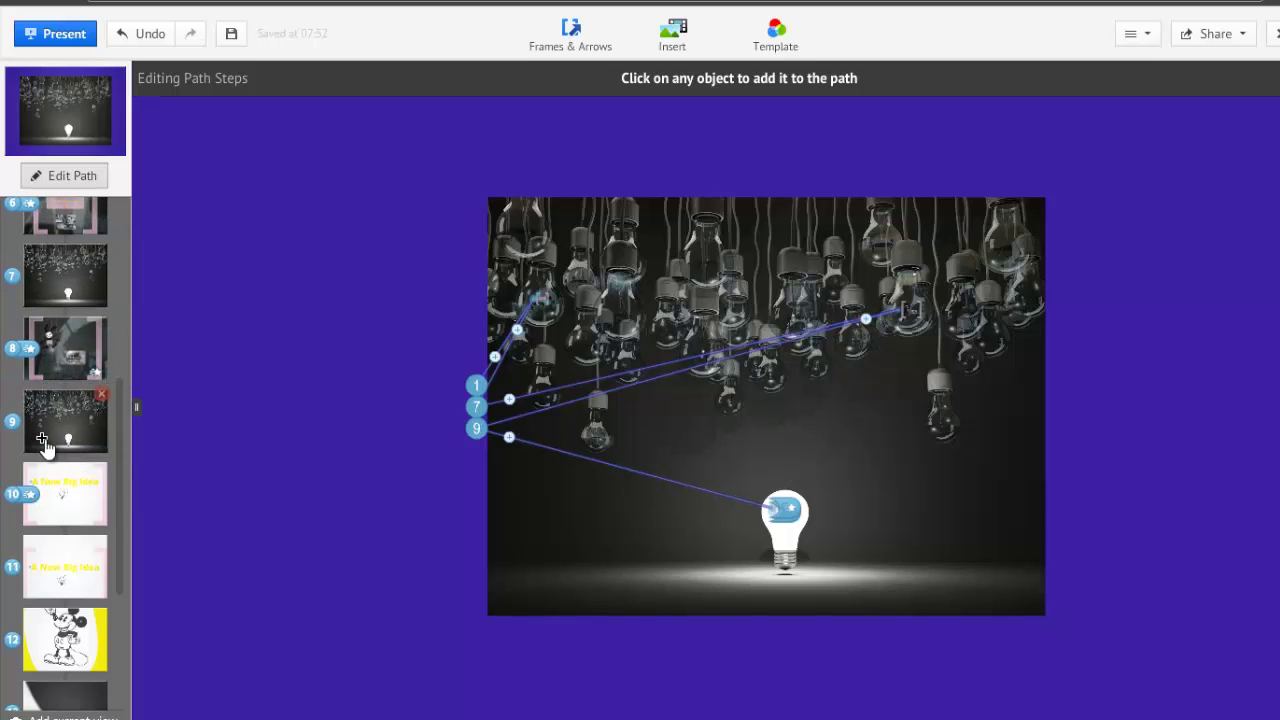
{"action": "left_click", "coordinate": [1010, 497]}
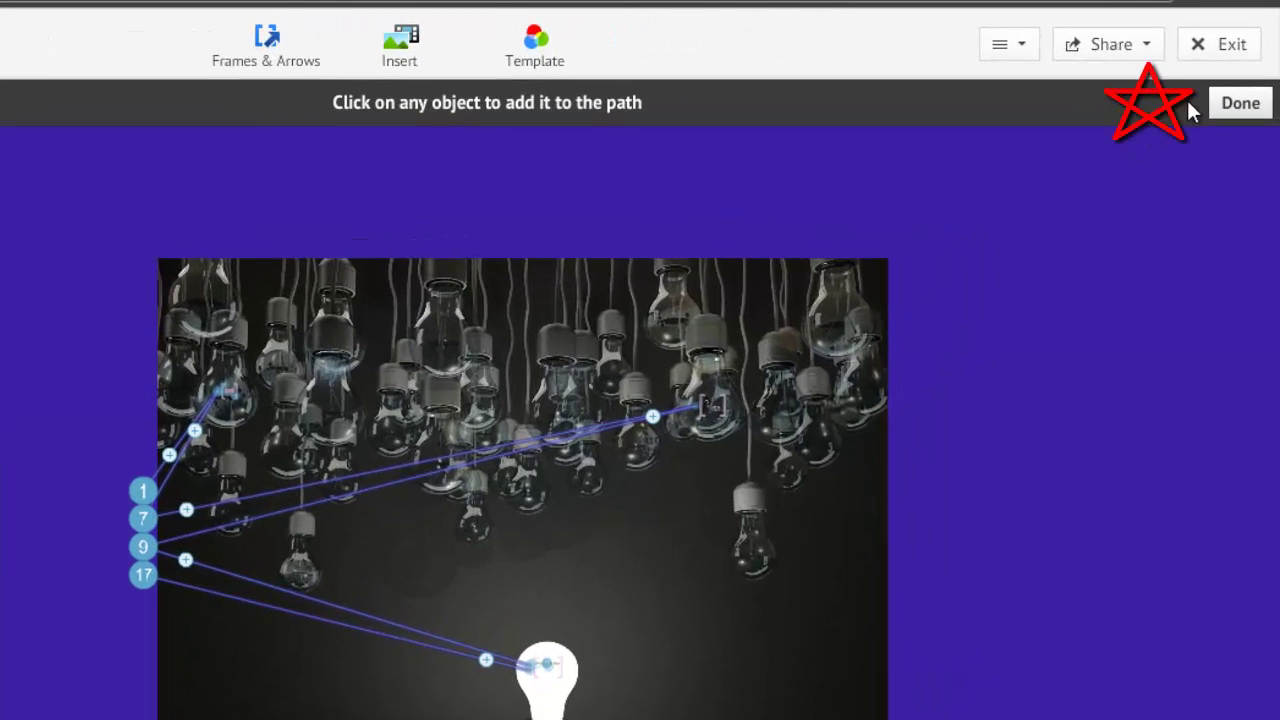
{"action": "left_click", "coordinate": [1236, 103]}
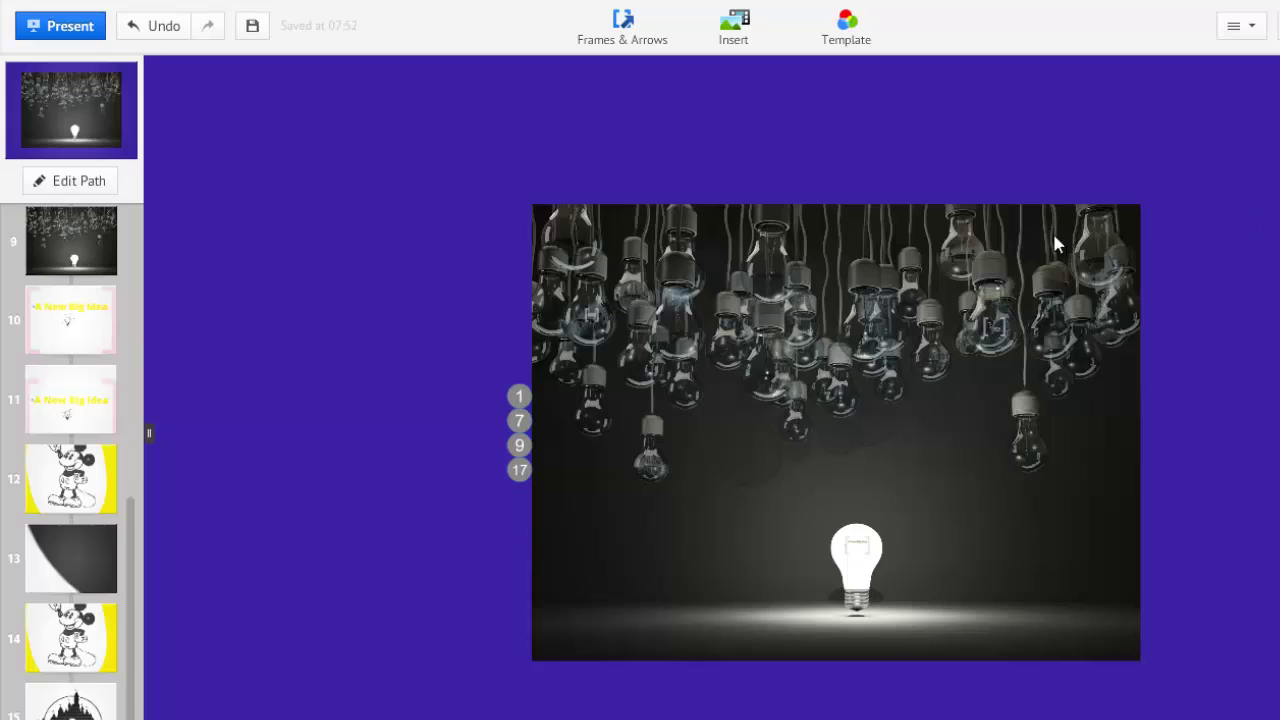
- Draw an invisible frame around the glowing bulb, add it to the path, and move it to step 10
{"action": "left_click", "coordinate": [646, 24]}
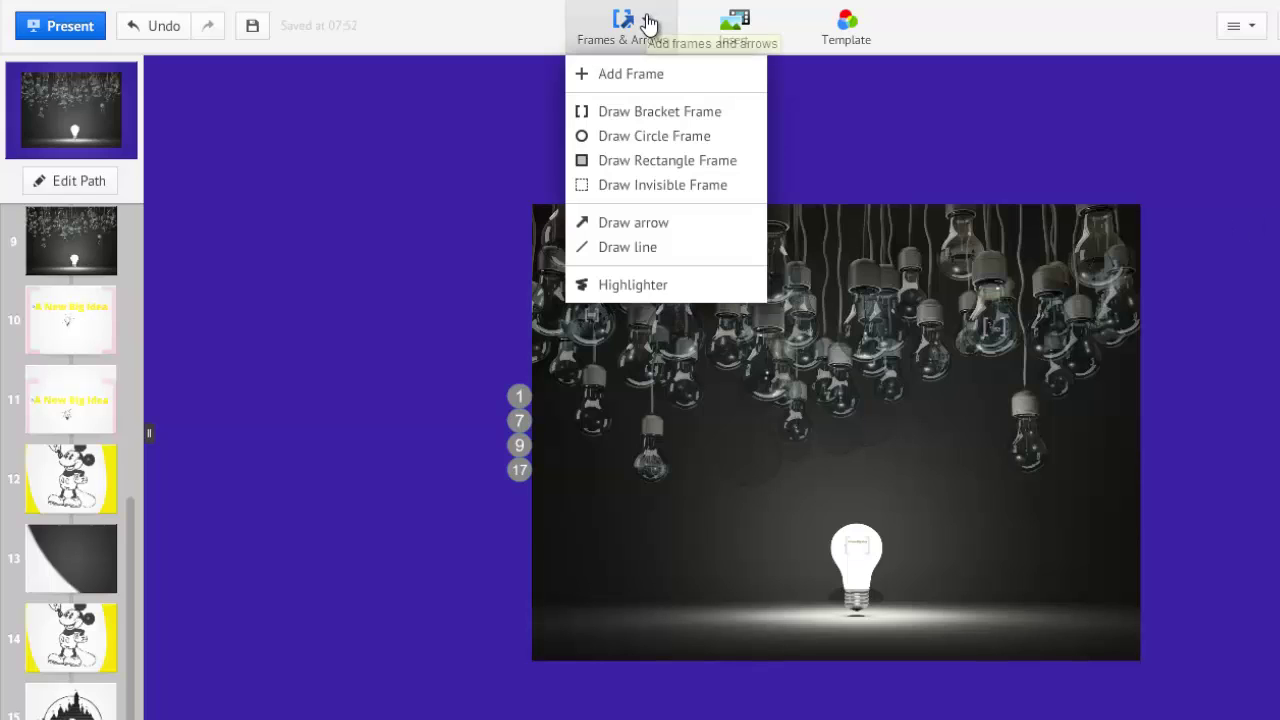
{"action": "left_click", "coordinate": [662, 193]}
{"action": "mouse_move", "coordinate": [752, 495]}
{"action": "left_mouse_down"}
{"action": "mouse_move", "coordinate": [808, 558]}
{"action": "mouse_move", "coordinate": [952, 627]}
{"action": "left_mouse_up"}
{"action": "right_click", "coordinate": [950, 562]}
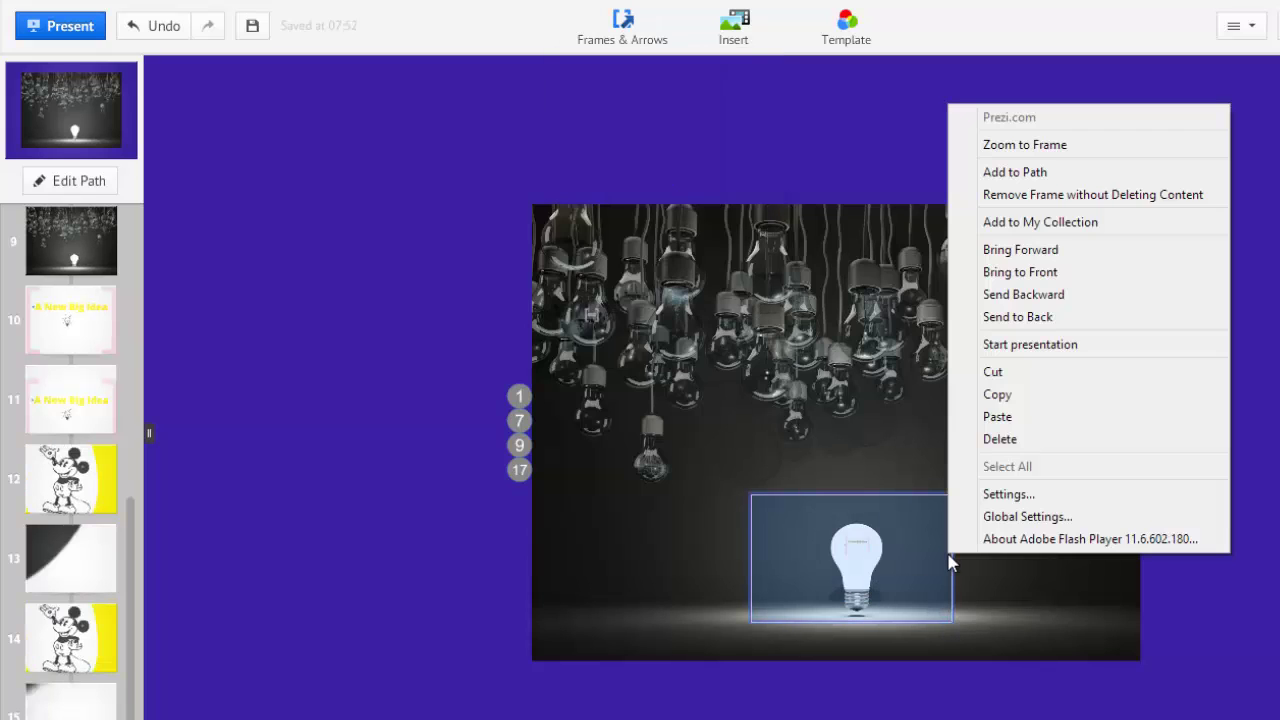
{"action": "left_click", "coordinate": [1015, 172]}
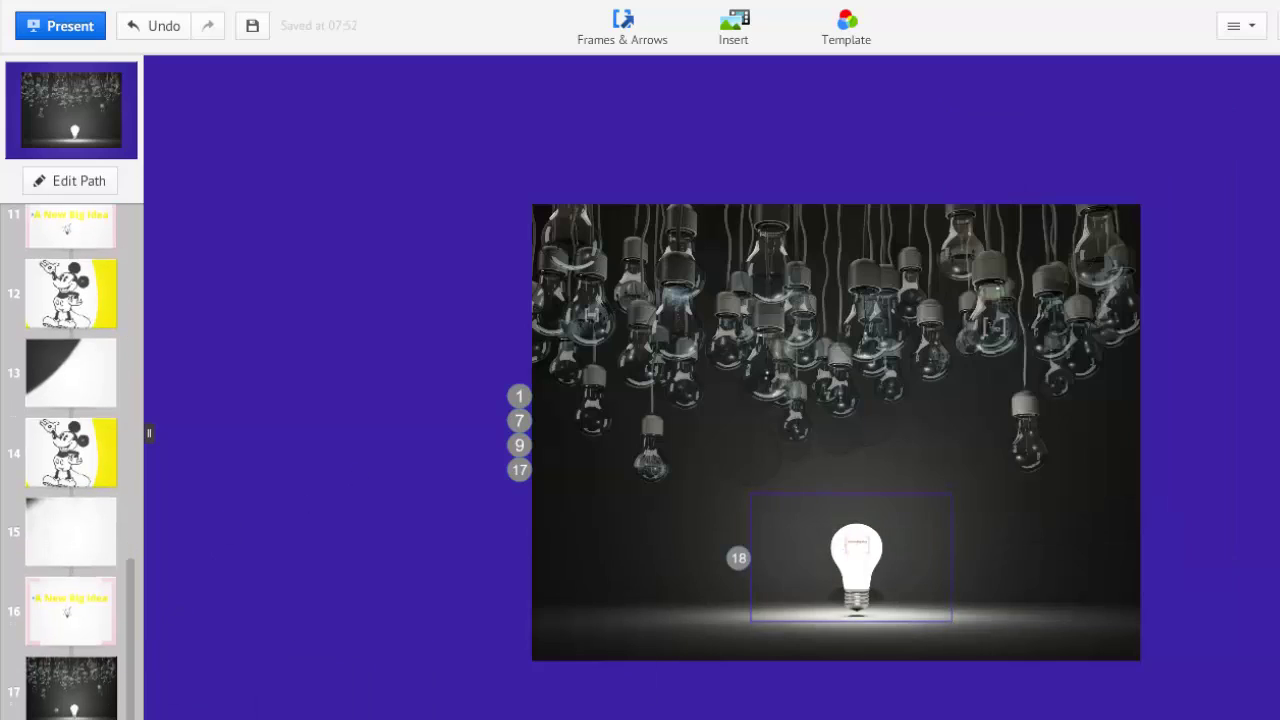
{"action": "left_click_drag", "start_coordinate": [75, 700], "coordinate": [78, 484]}
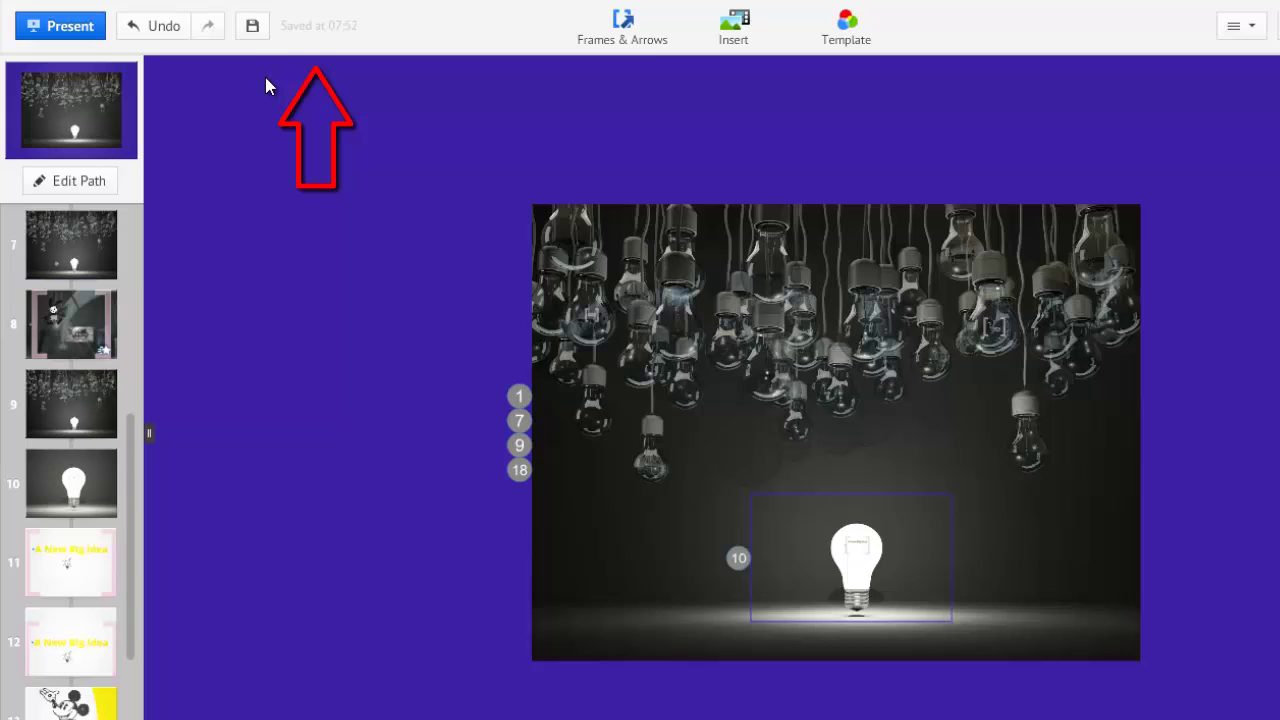
- Save the presentation, then show the Insert menu's list of items
{"action": "left_click", "coordinate": [252, 26]}
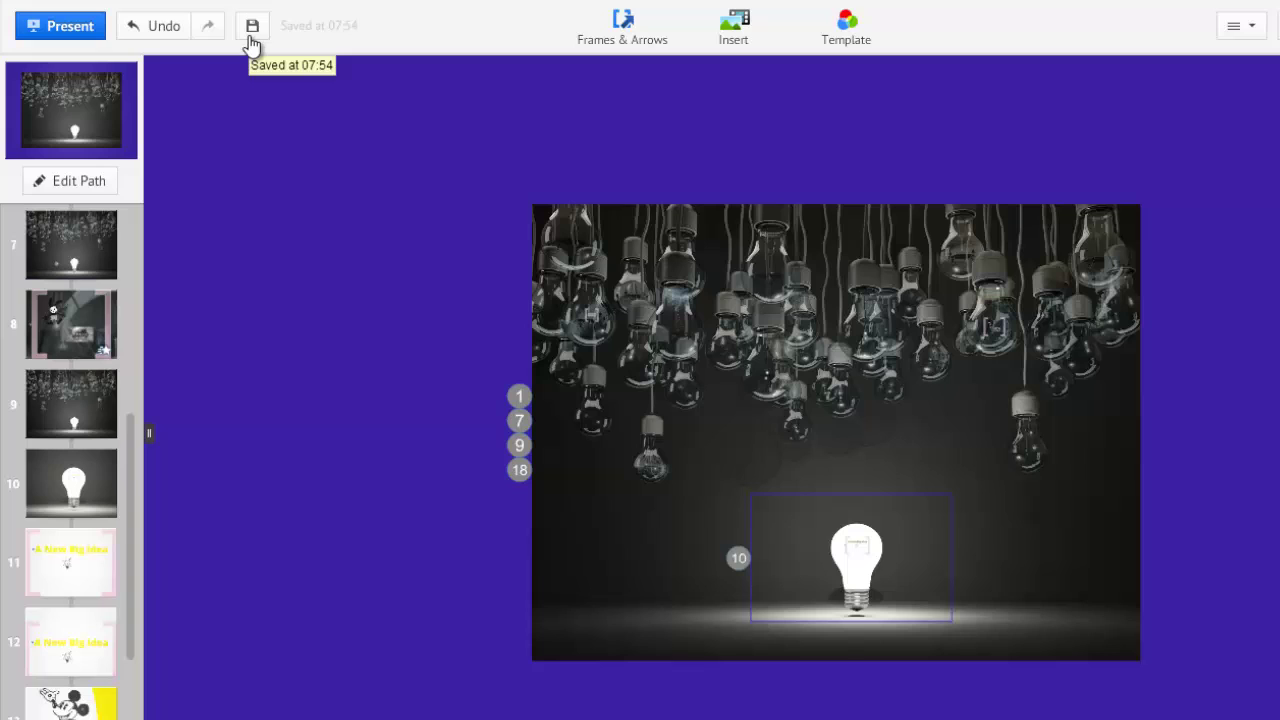
{"action": "scroll", "coordinate": [510, 272], "scroll_direction": "up", "scroll_amount": 2}
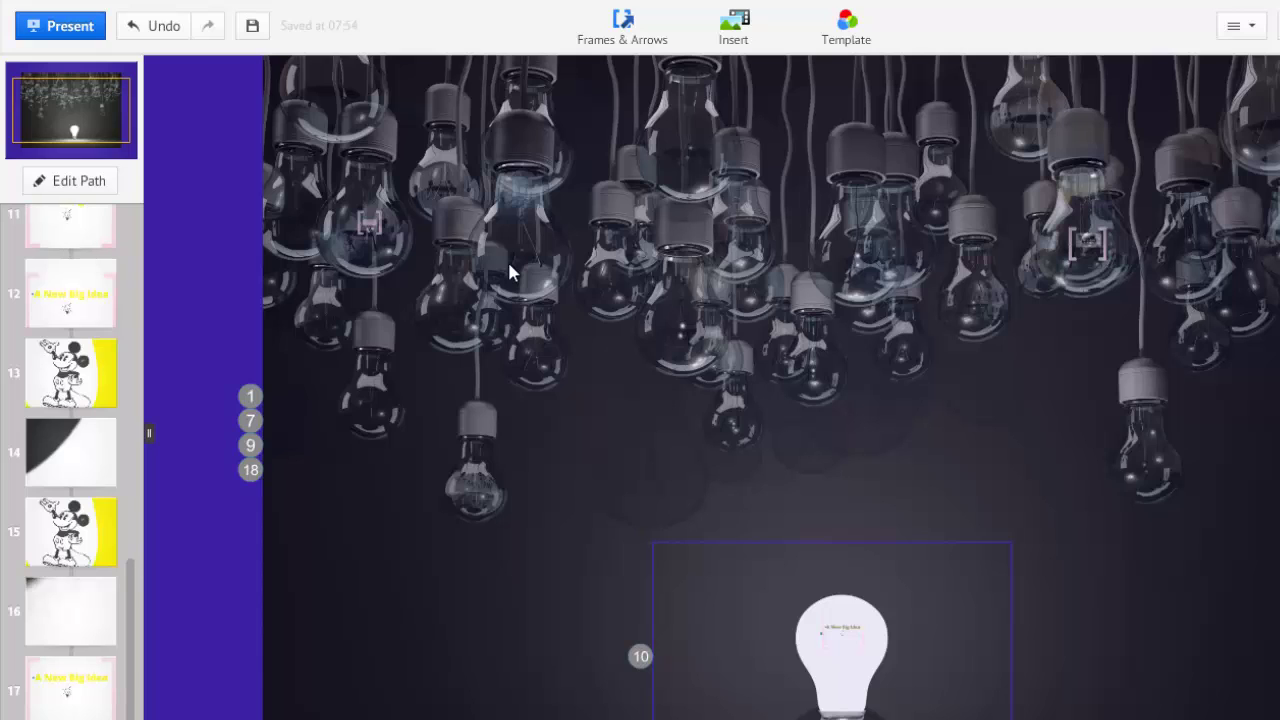
{"action": "left_click", "coordinate": [765, 28]}
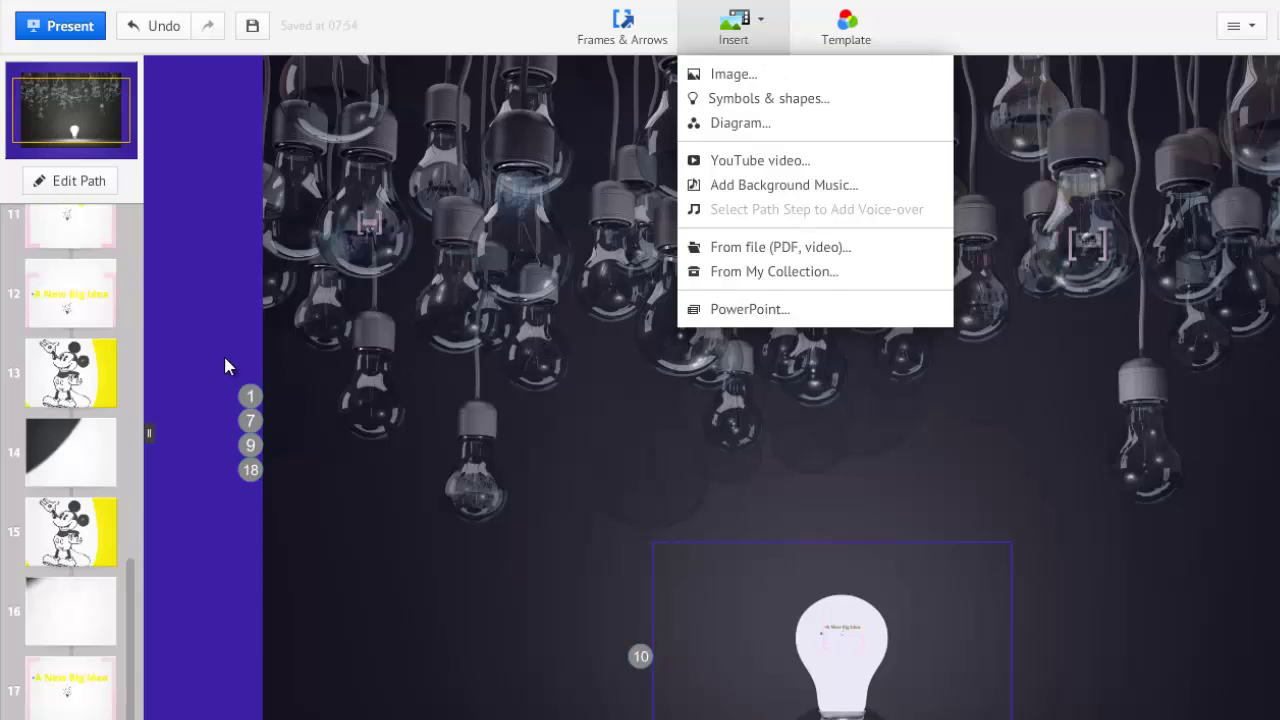
- Add Mozart_track_6.mp3 from the Music library as background music, then return to the opening overview step
{"action": "left_click", "coordinate": [101, 393]}
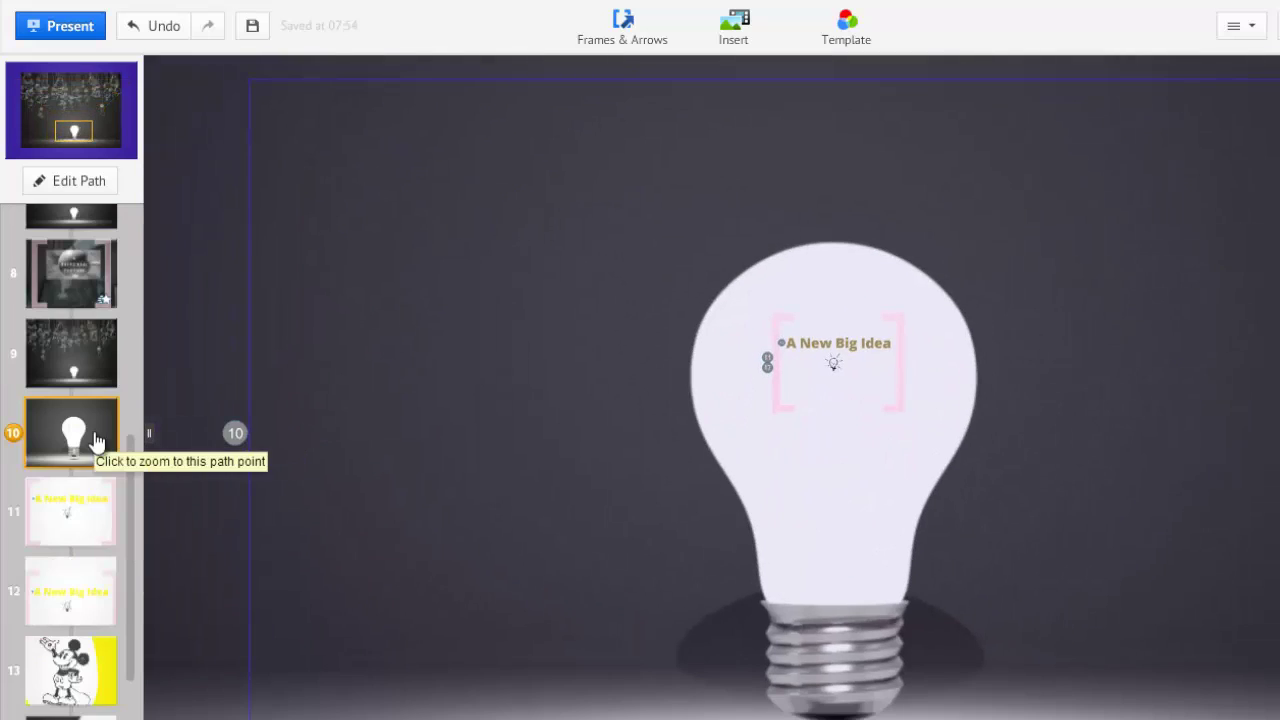
{"action": "left_click", "coordinate": [765, 28]}
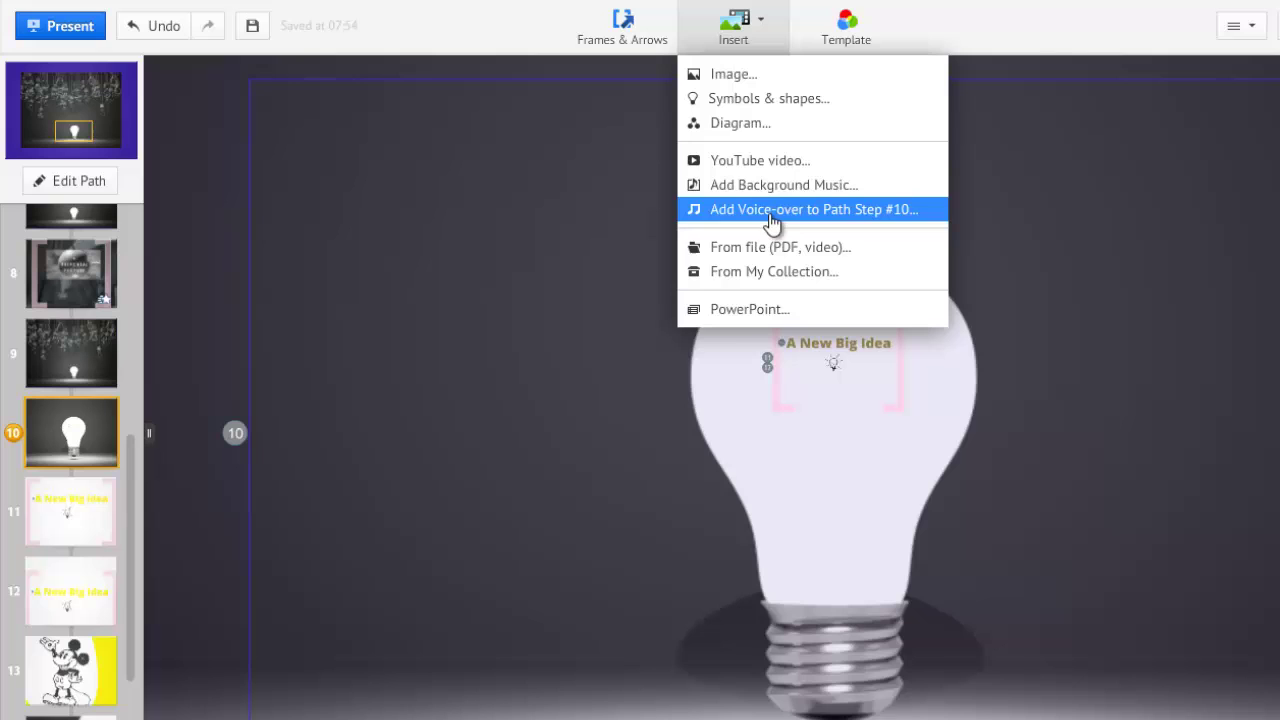
{"action": "left_click", "coordinate": [779, 186]}
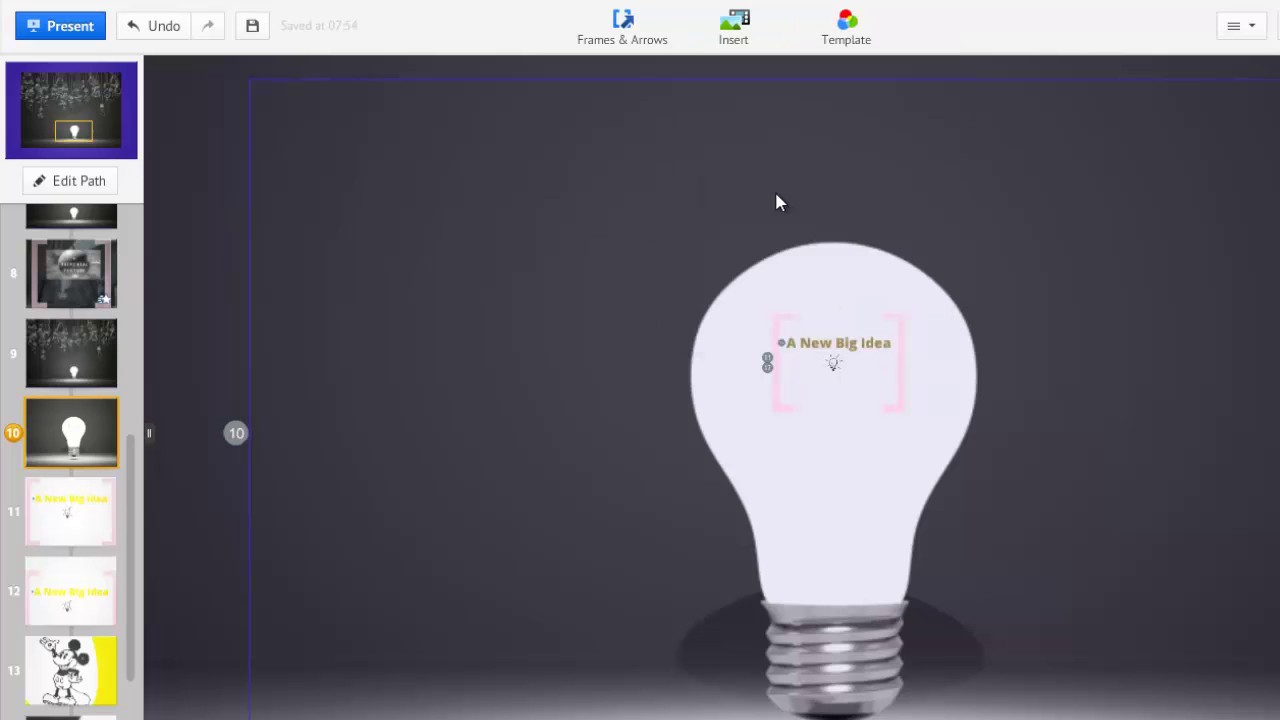
{"action": "left_click", "coordinate": [62, 248]}
{"action": "left_click", "coordinate": [250, 120]}
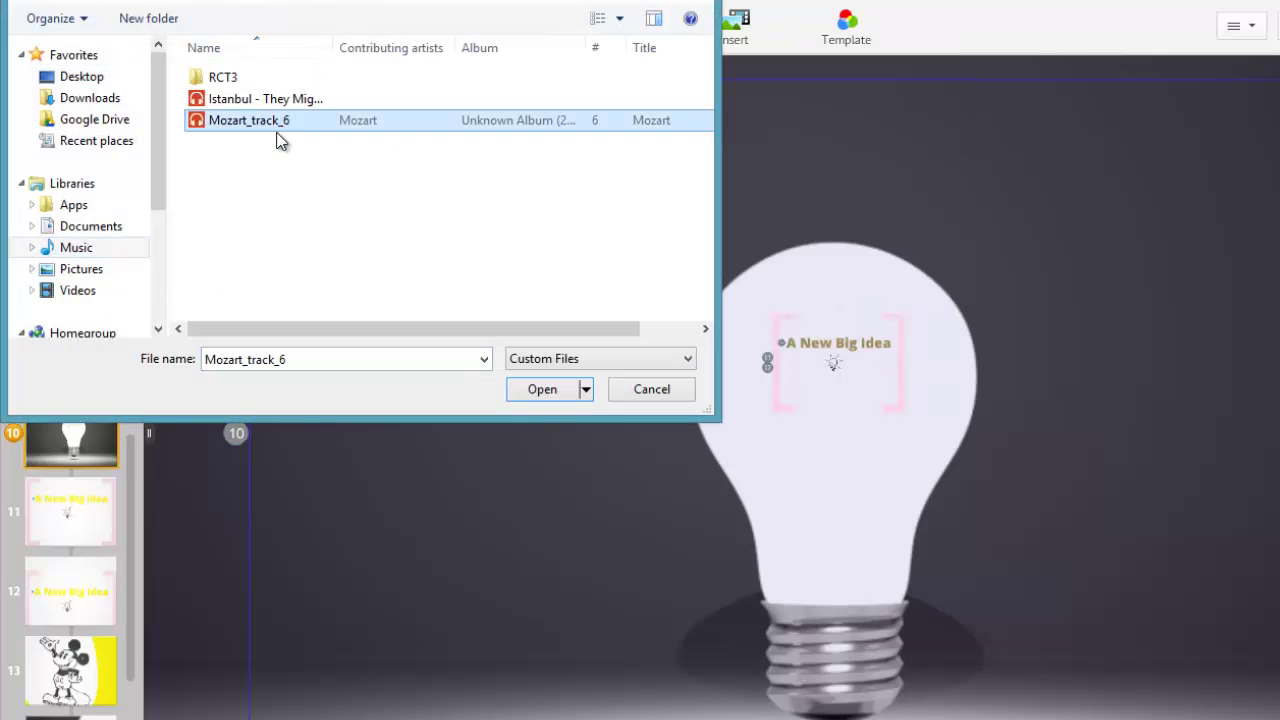
{"action": "left_click", "coordinate": [548, 389]}
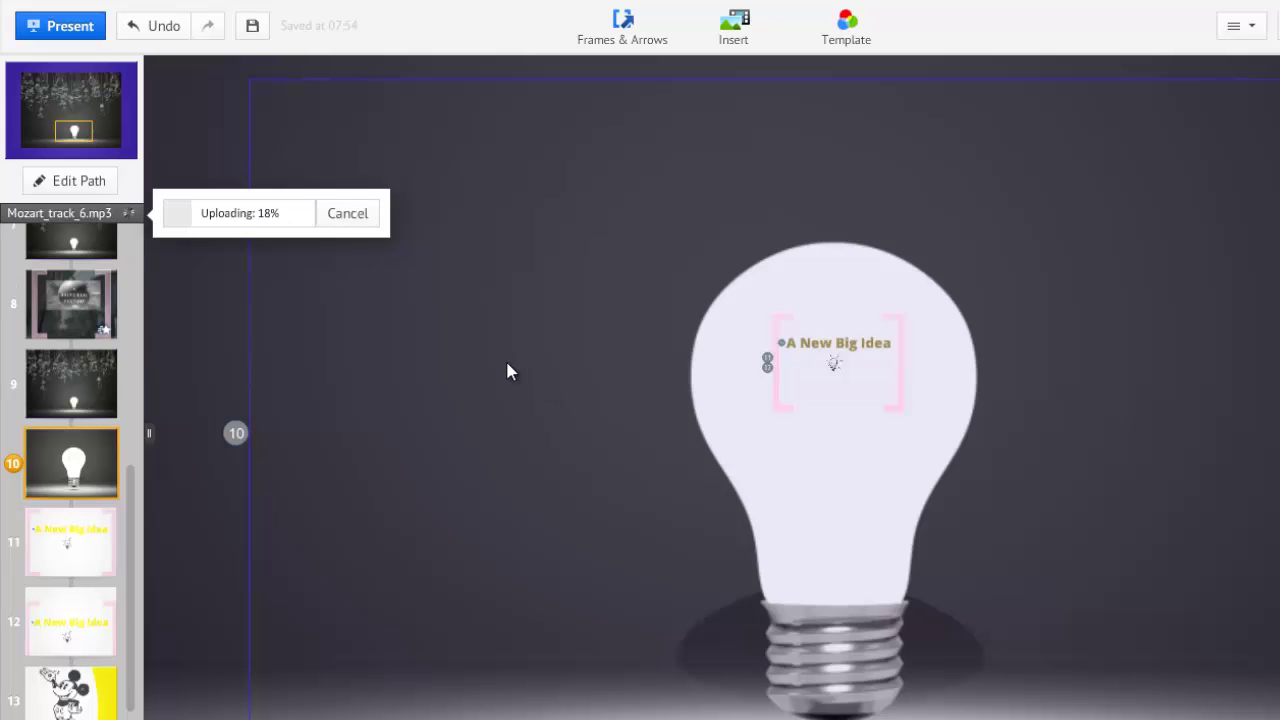
{"action": "left_click_drag", "start_coordinate": [129, 551], "coordinate": [158, 270]}
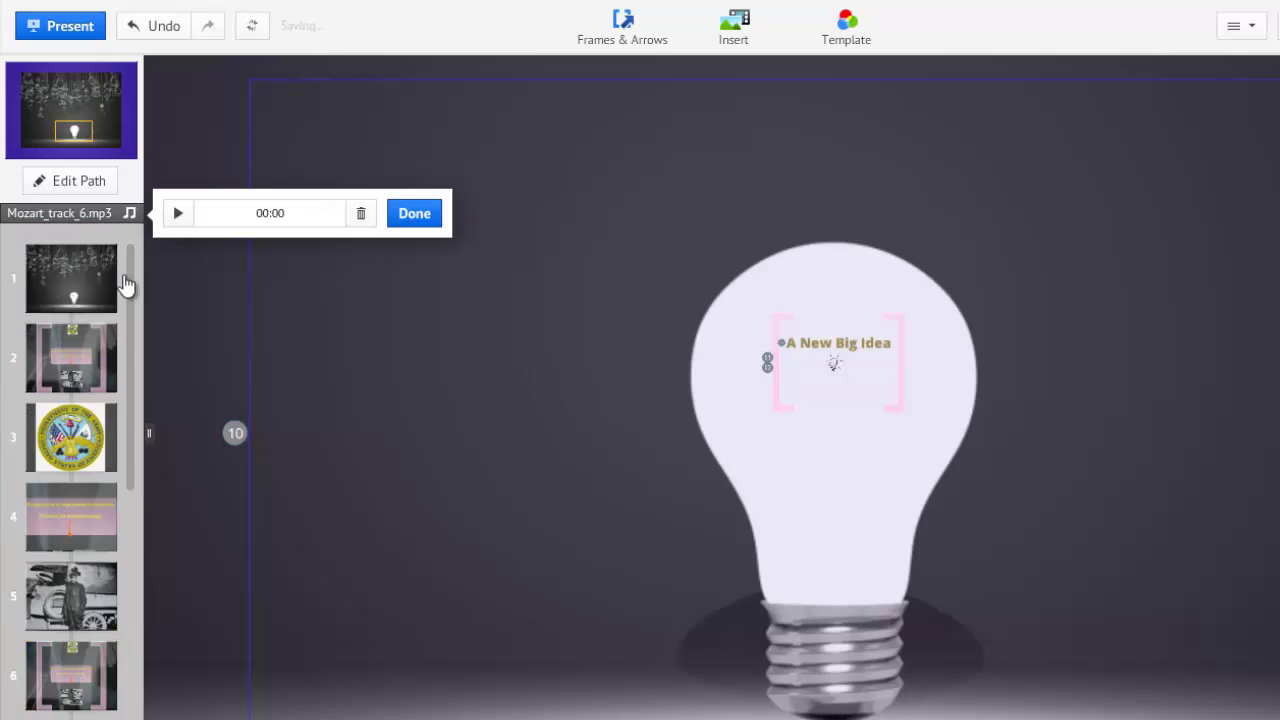
{"action": "left_click", "coordinate": [95, 290]}
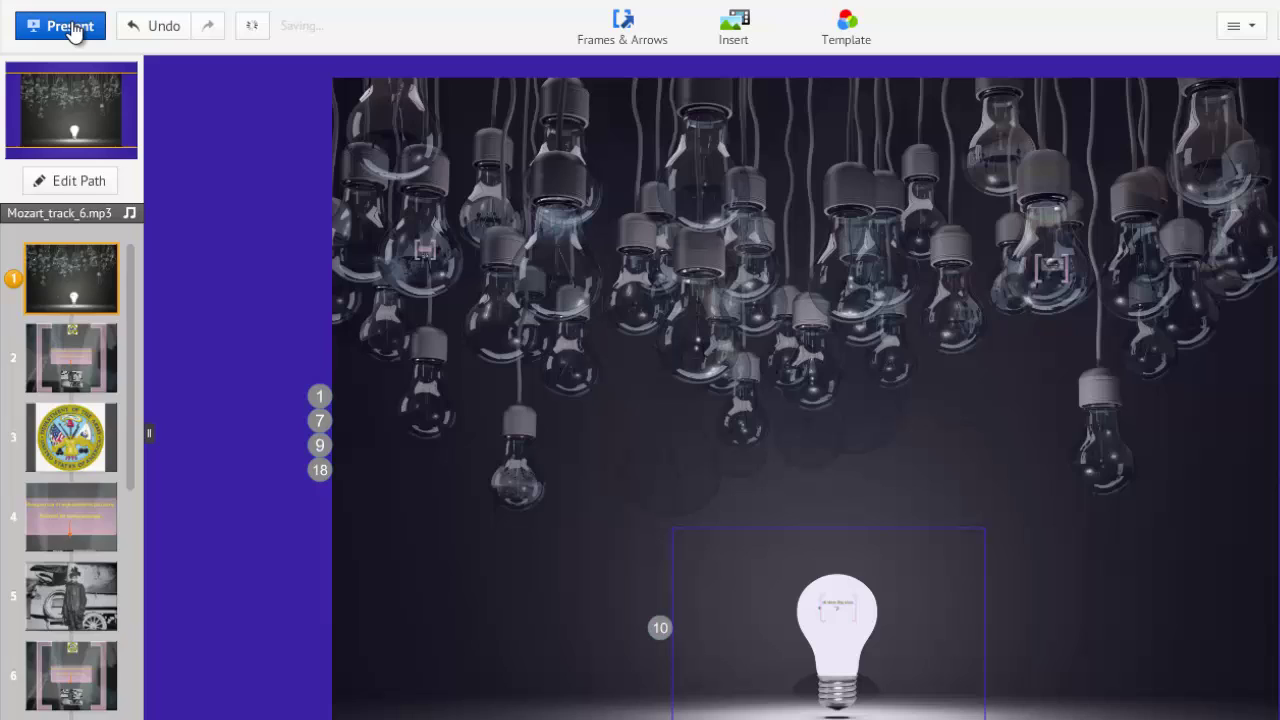
- Present full screen, advance two steps, and set autoplay to a 4-second delay
{"action": "left_click", "coordinate": [72, 30]}
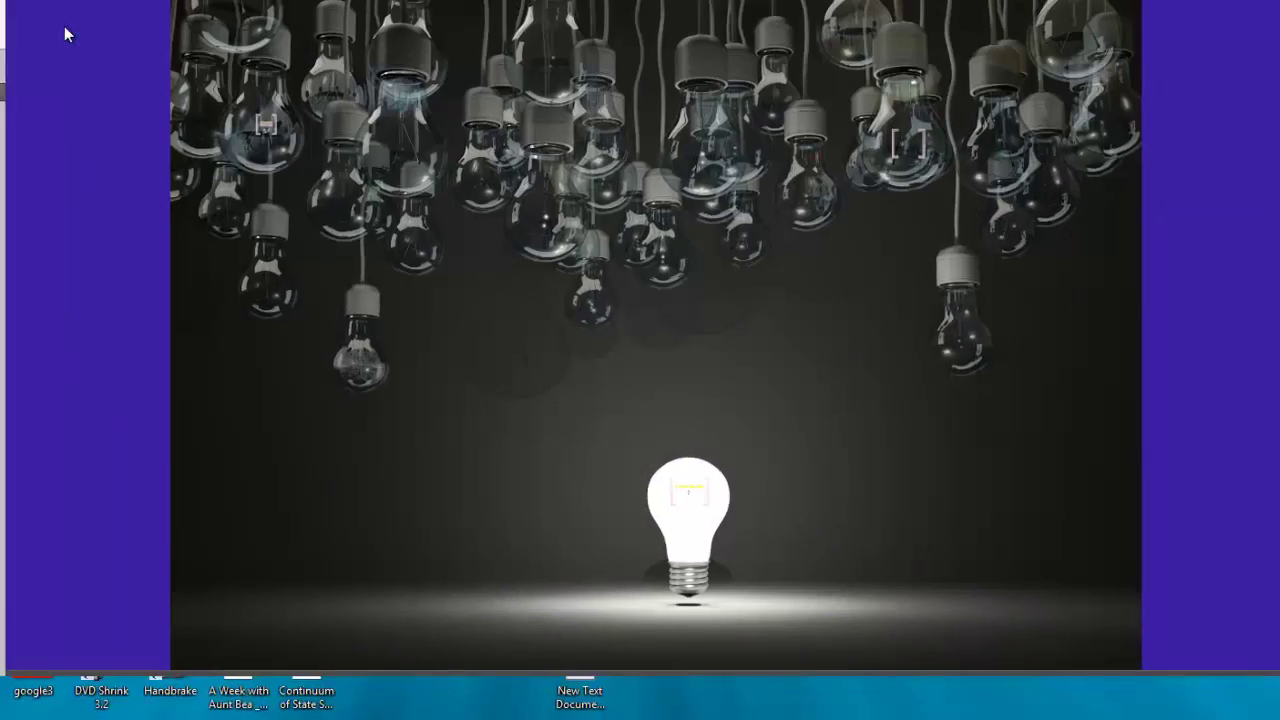
{"action": "key", "text": "Right"}
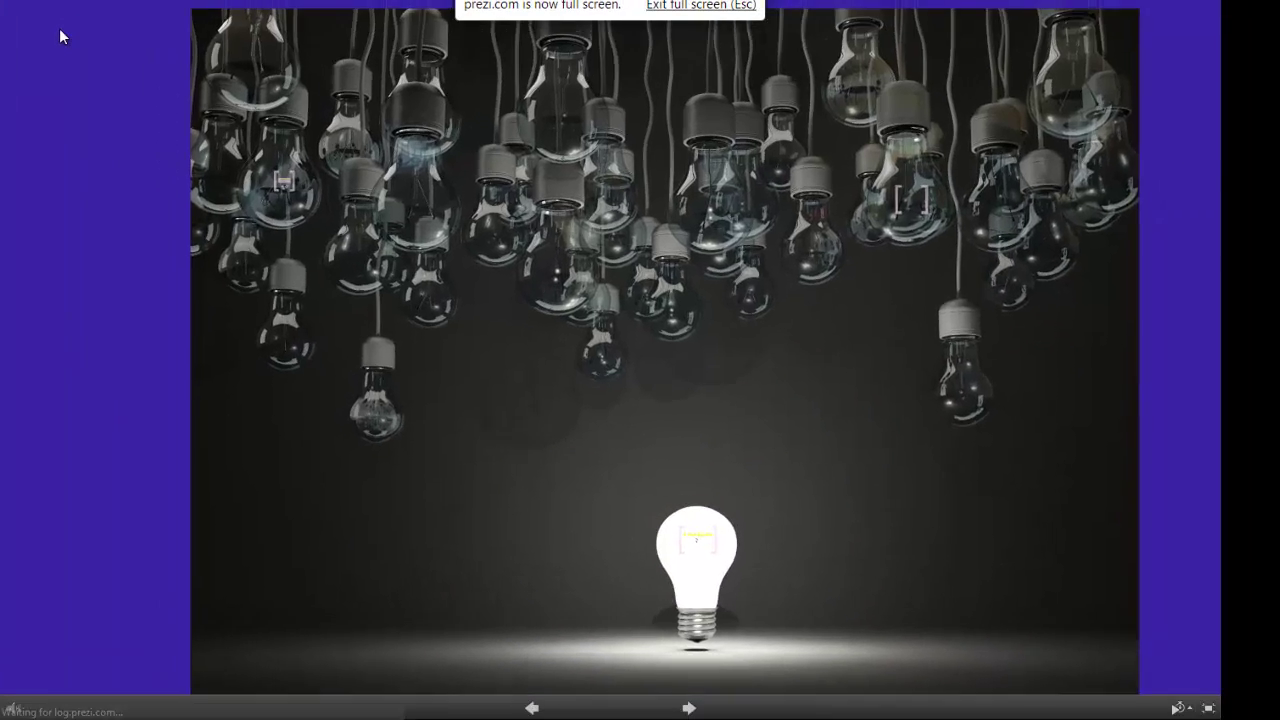
{"action": "key", "text": "Right"}
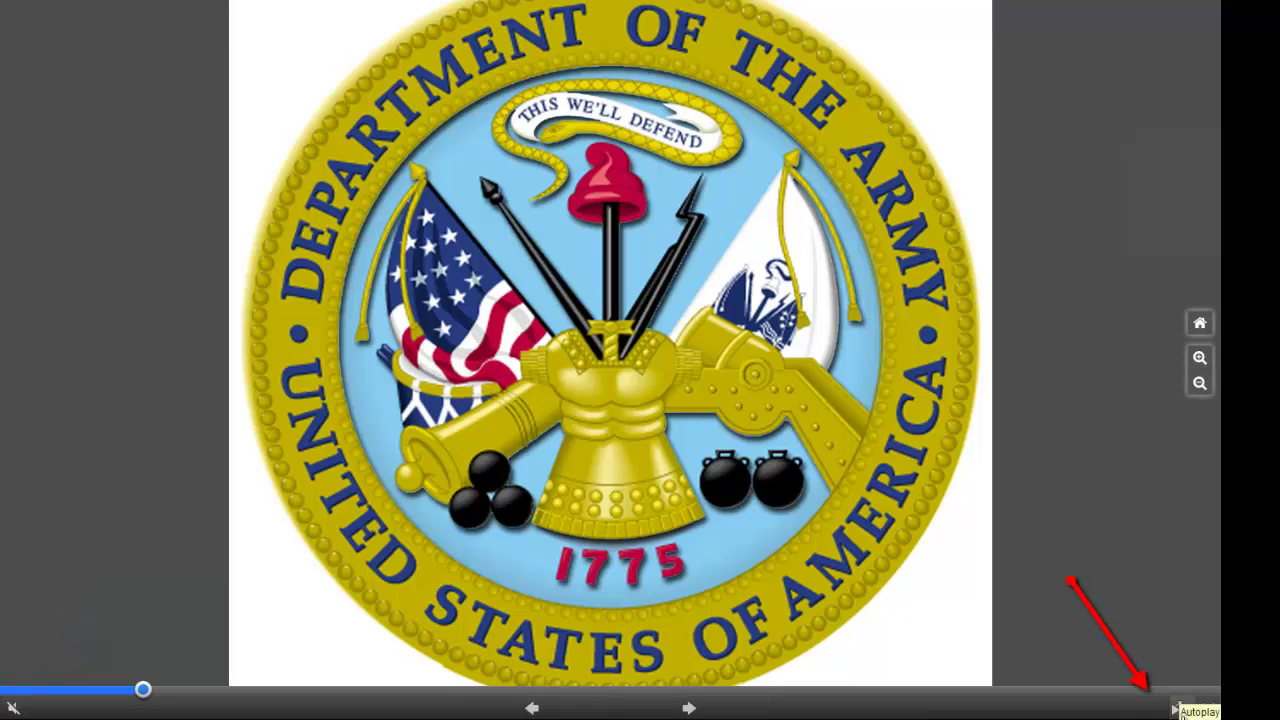
{"action": "left_click", "coordinate": [1180, 708]}
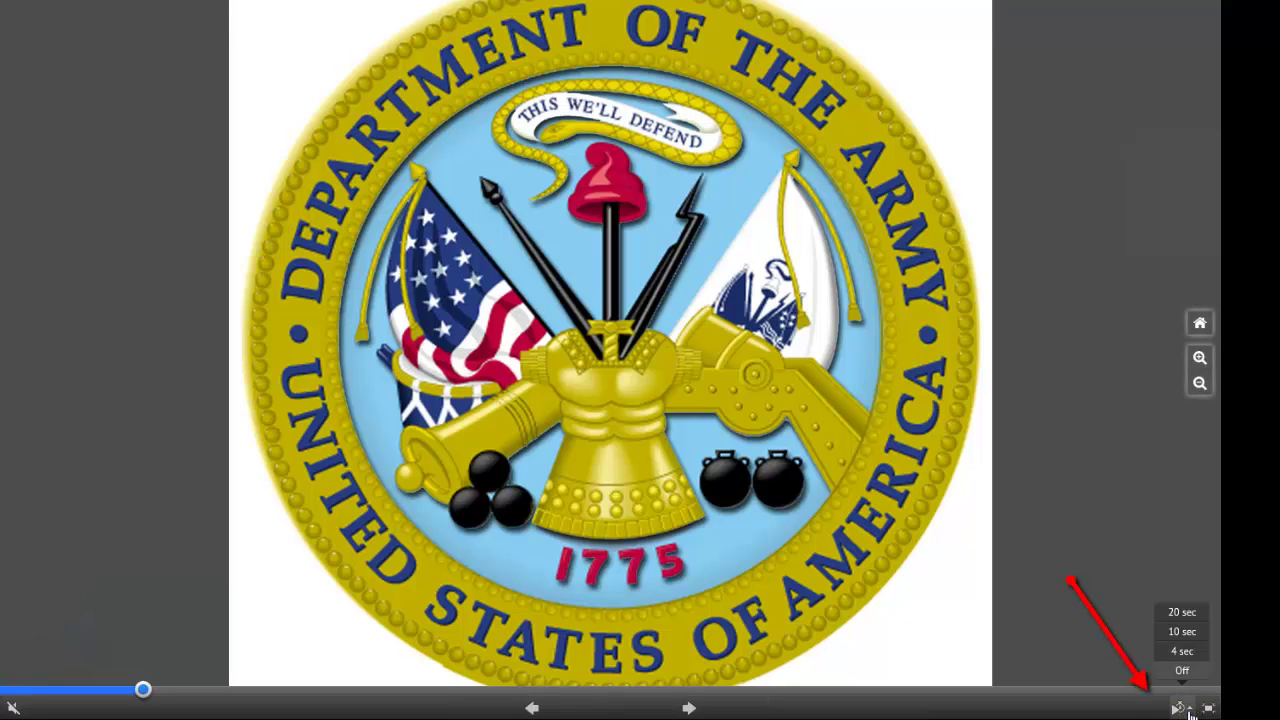
{"action": "left_click", "coordinate": [1186, 652]}
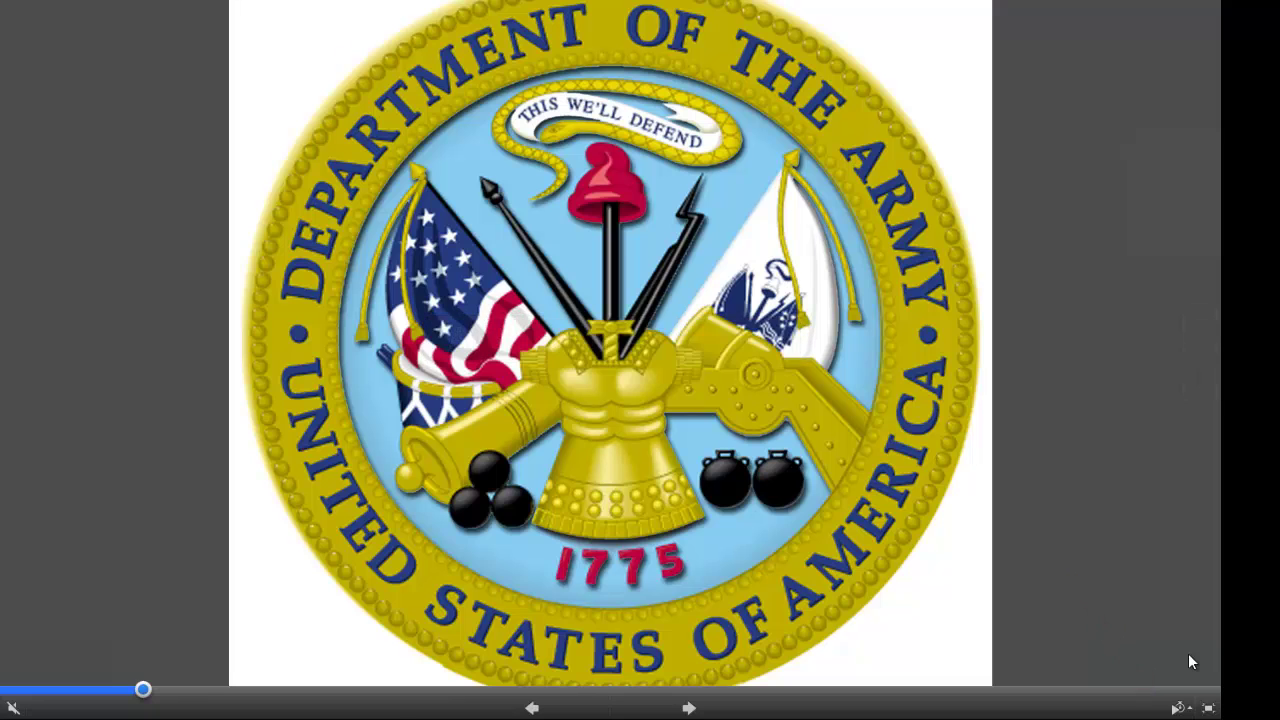